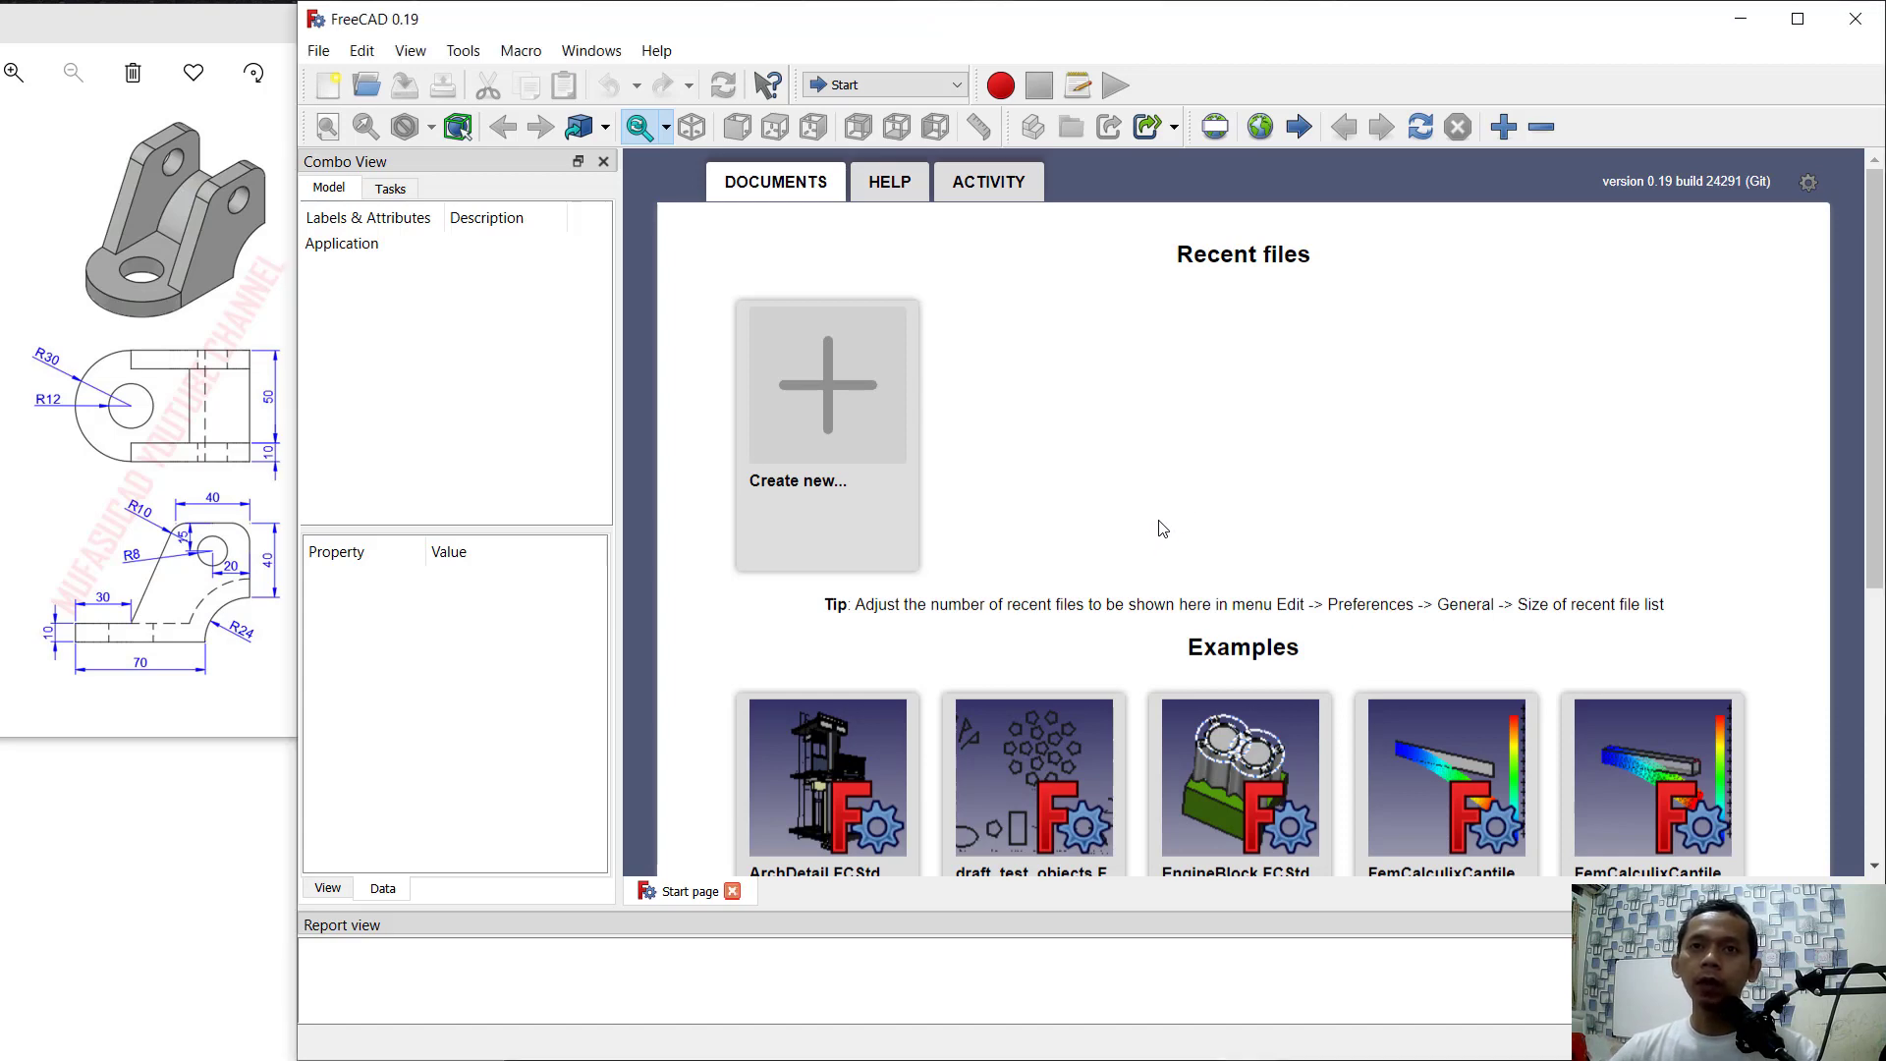
Step: Create a new document and add a body to it in the Part Design workbench
left_click(832, 388)
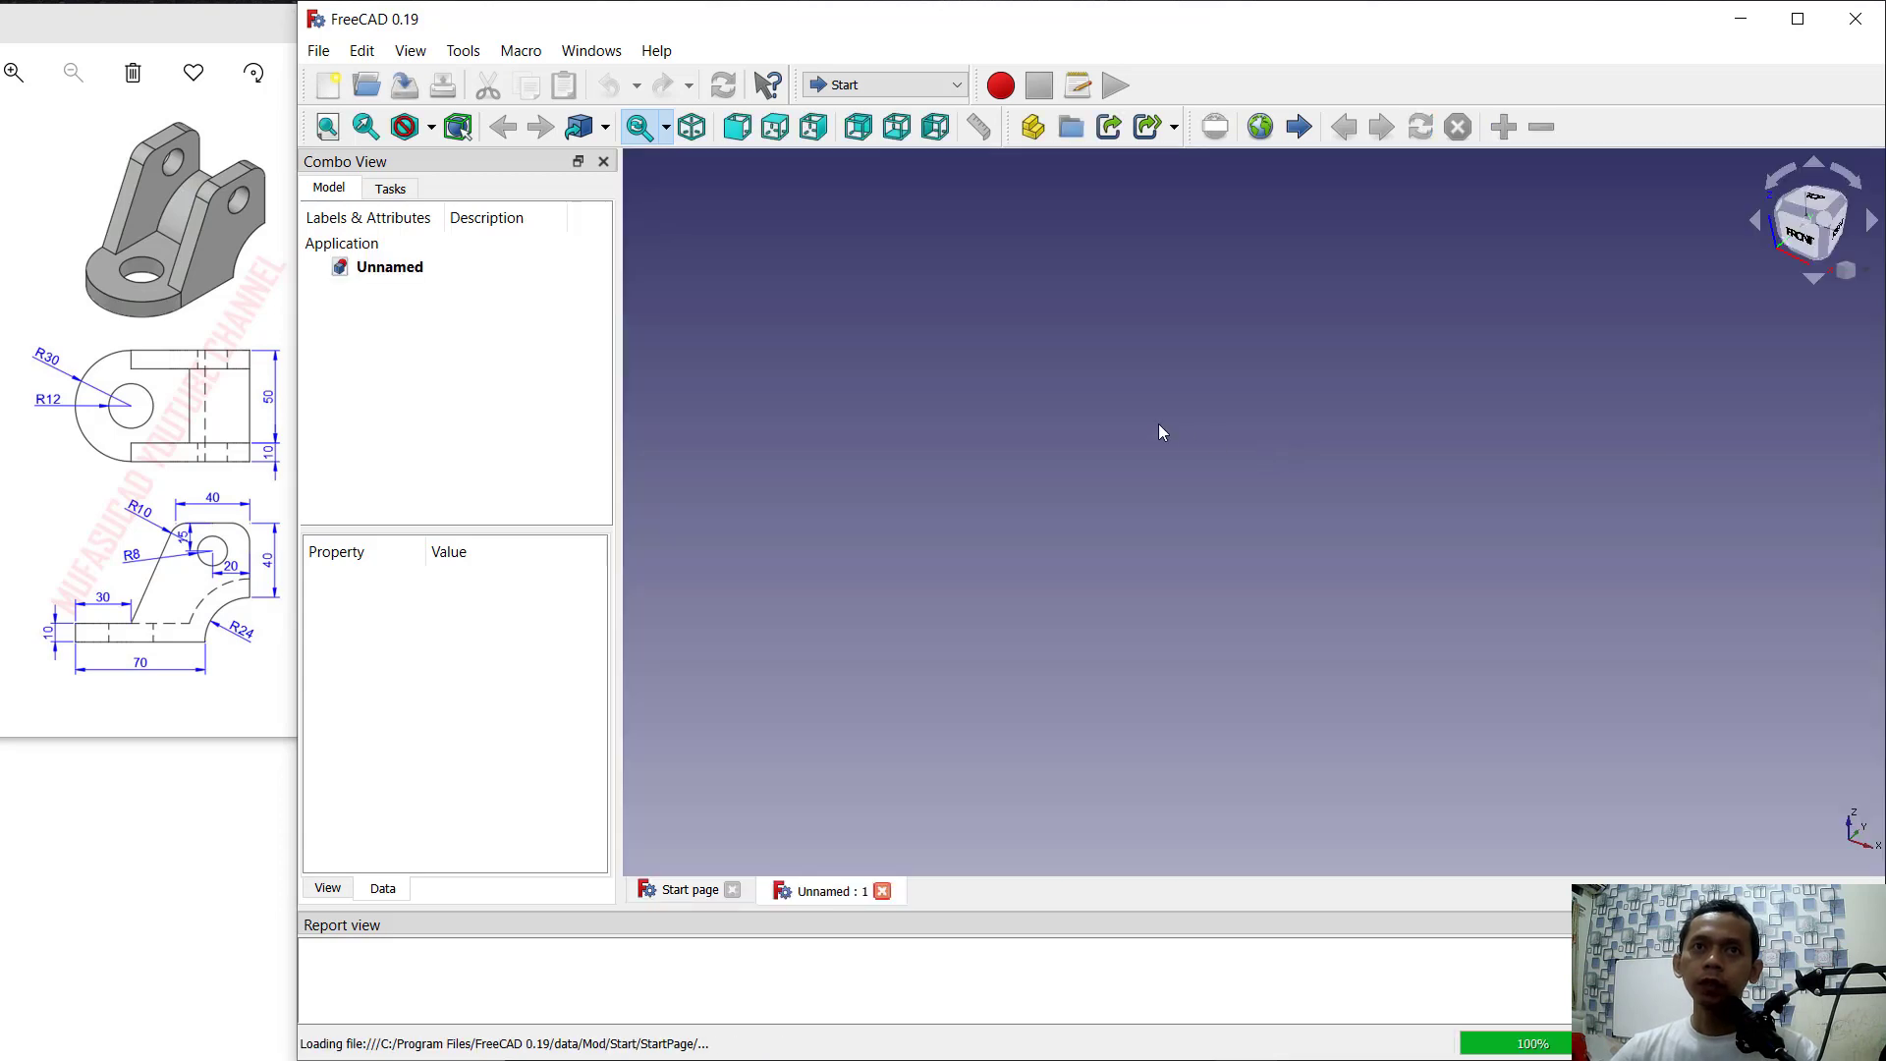
left_click(880, 86)
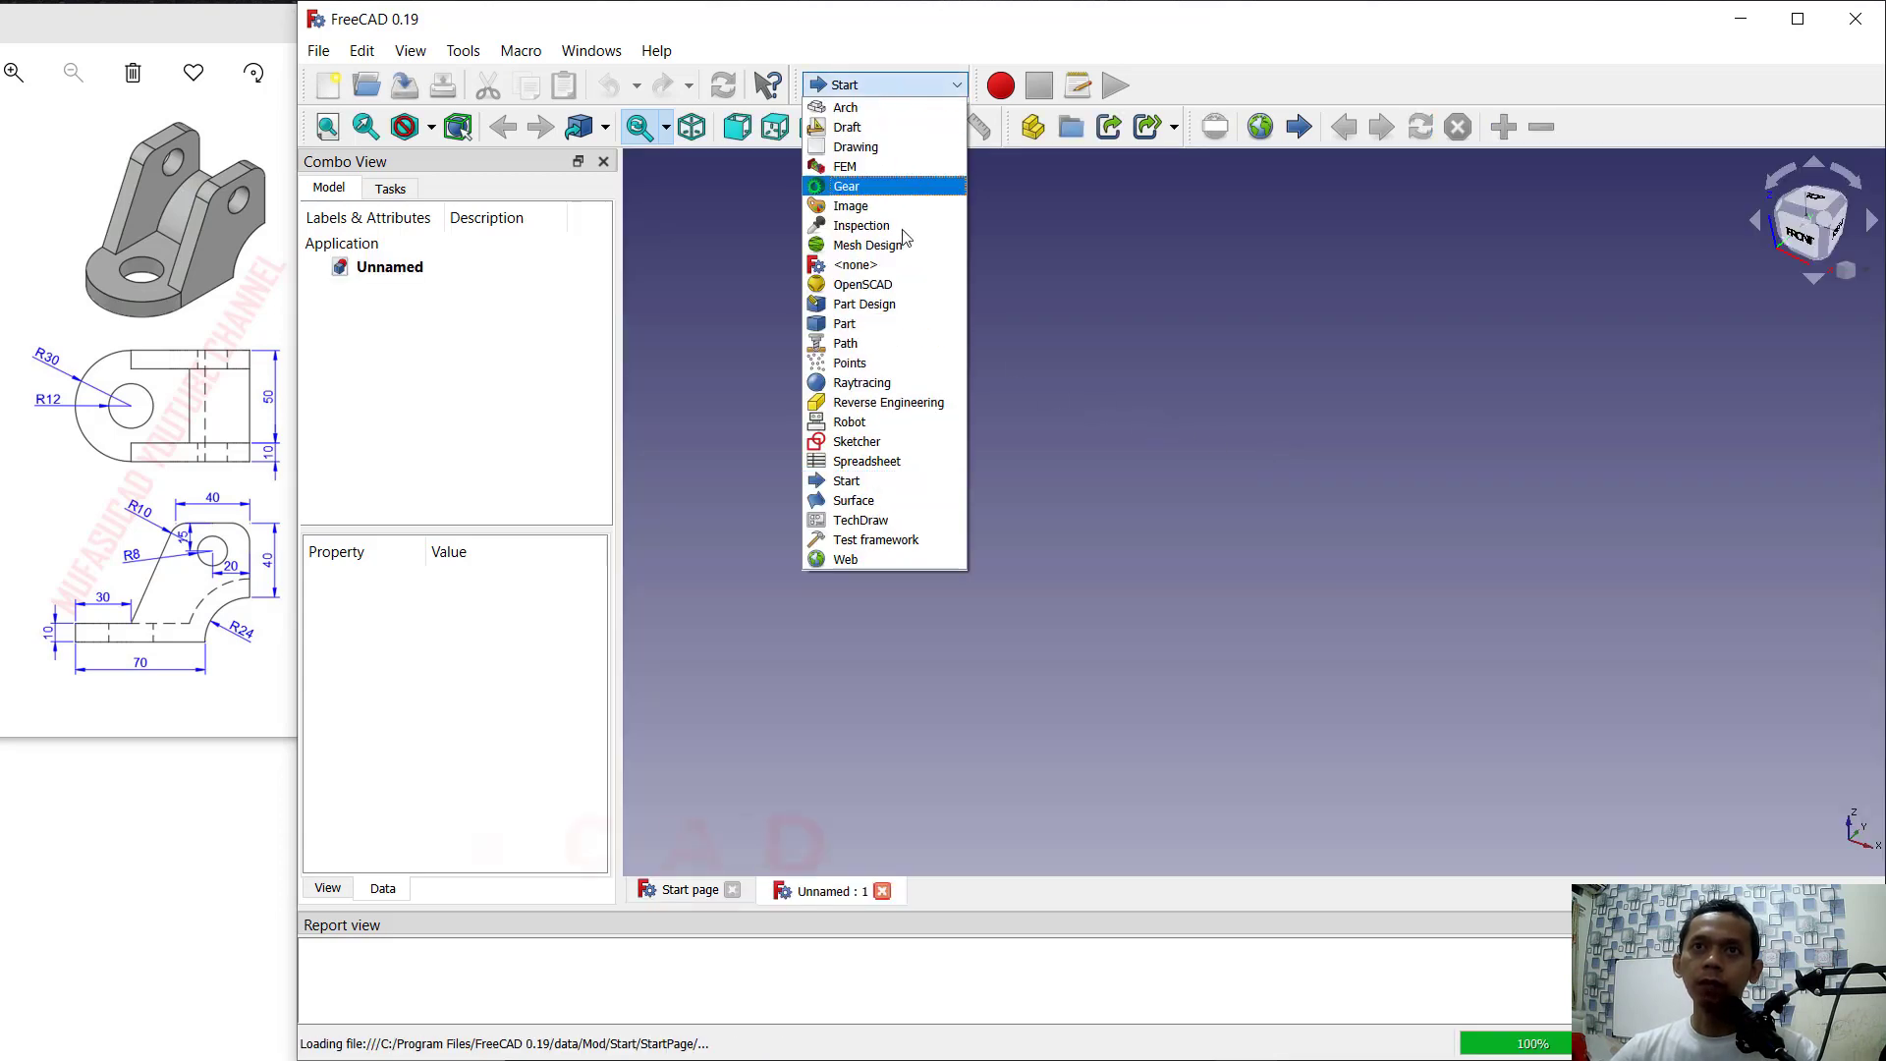
left_click(889, 305)
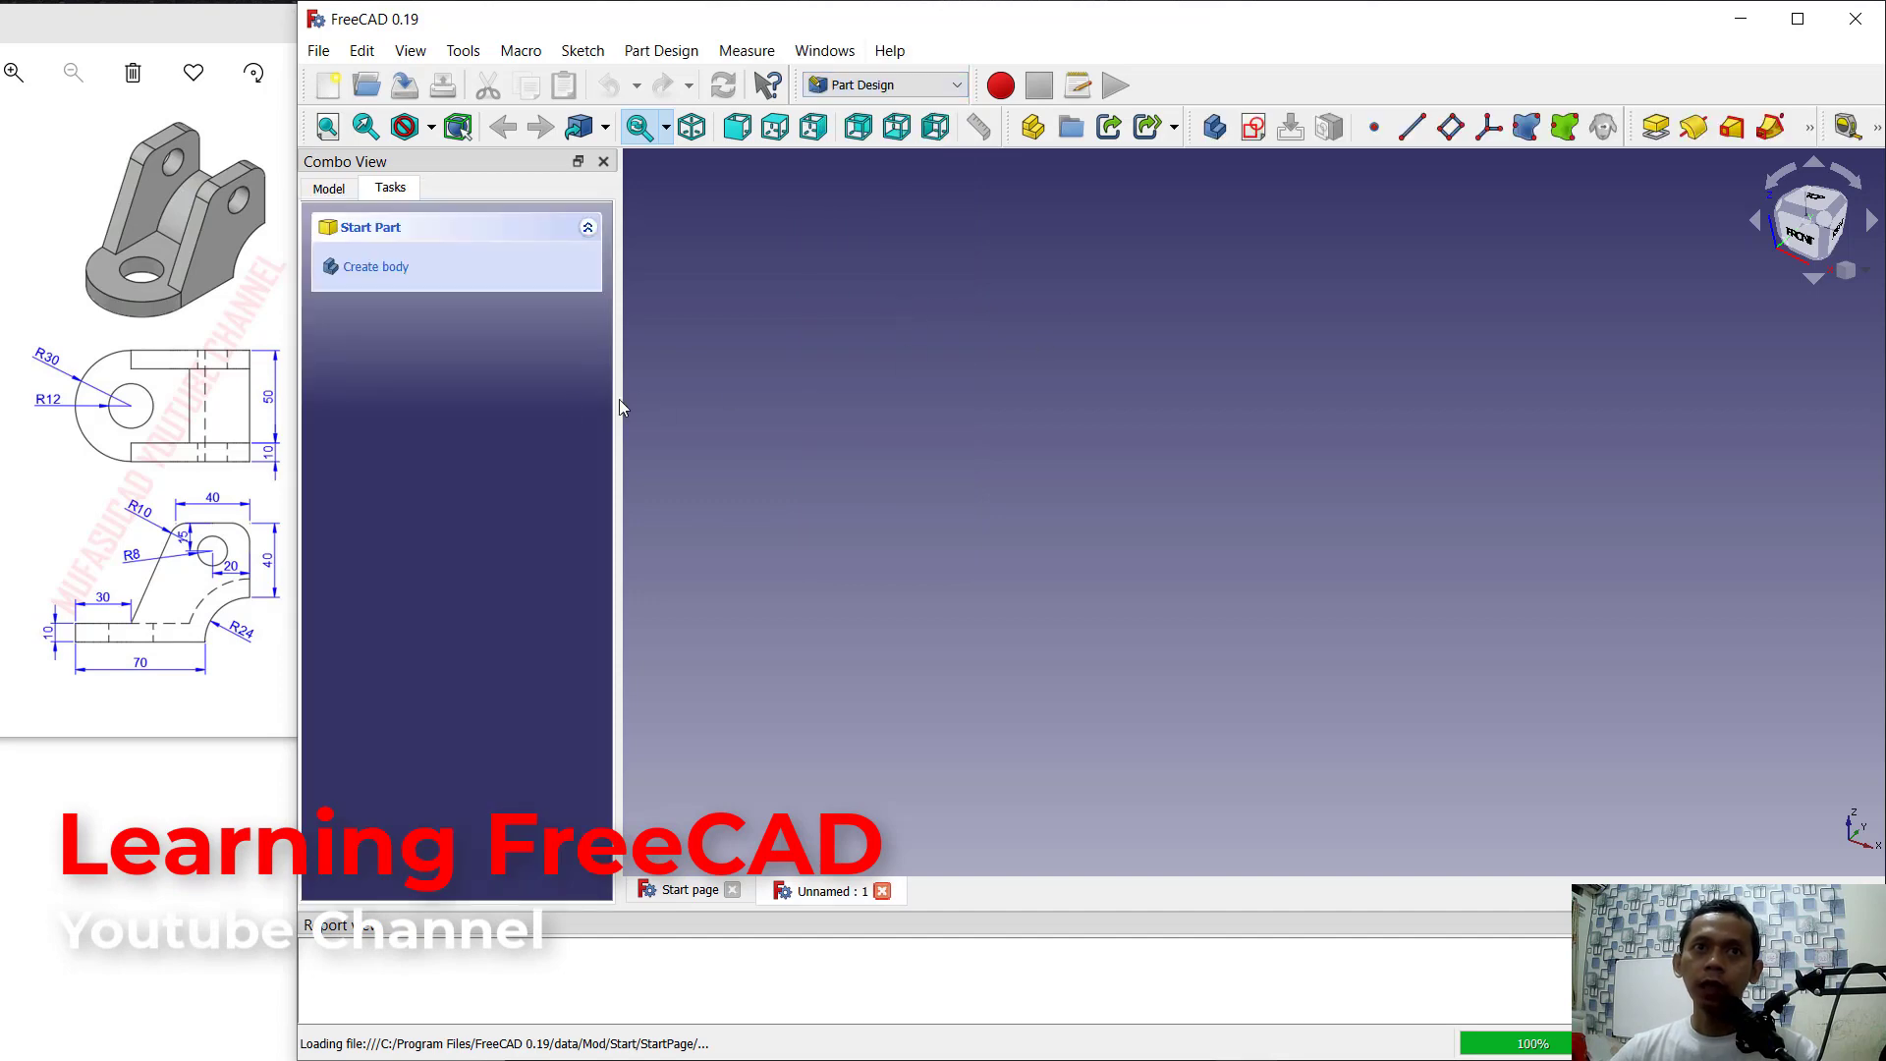
left_click(379, 271)
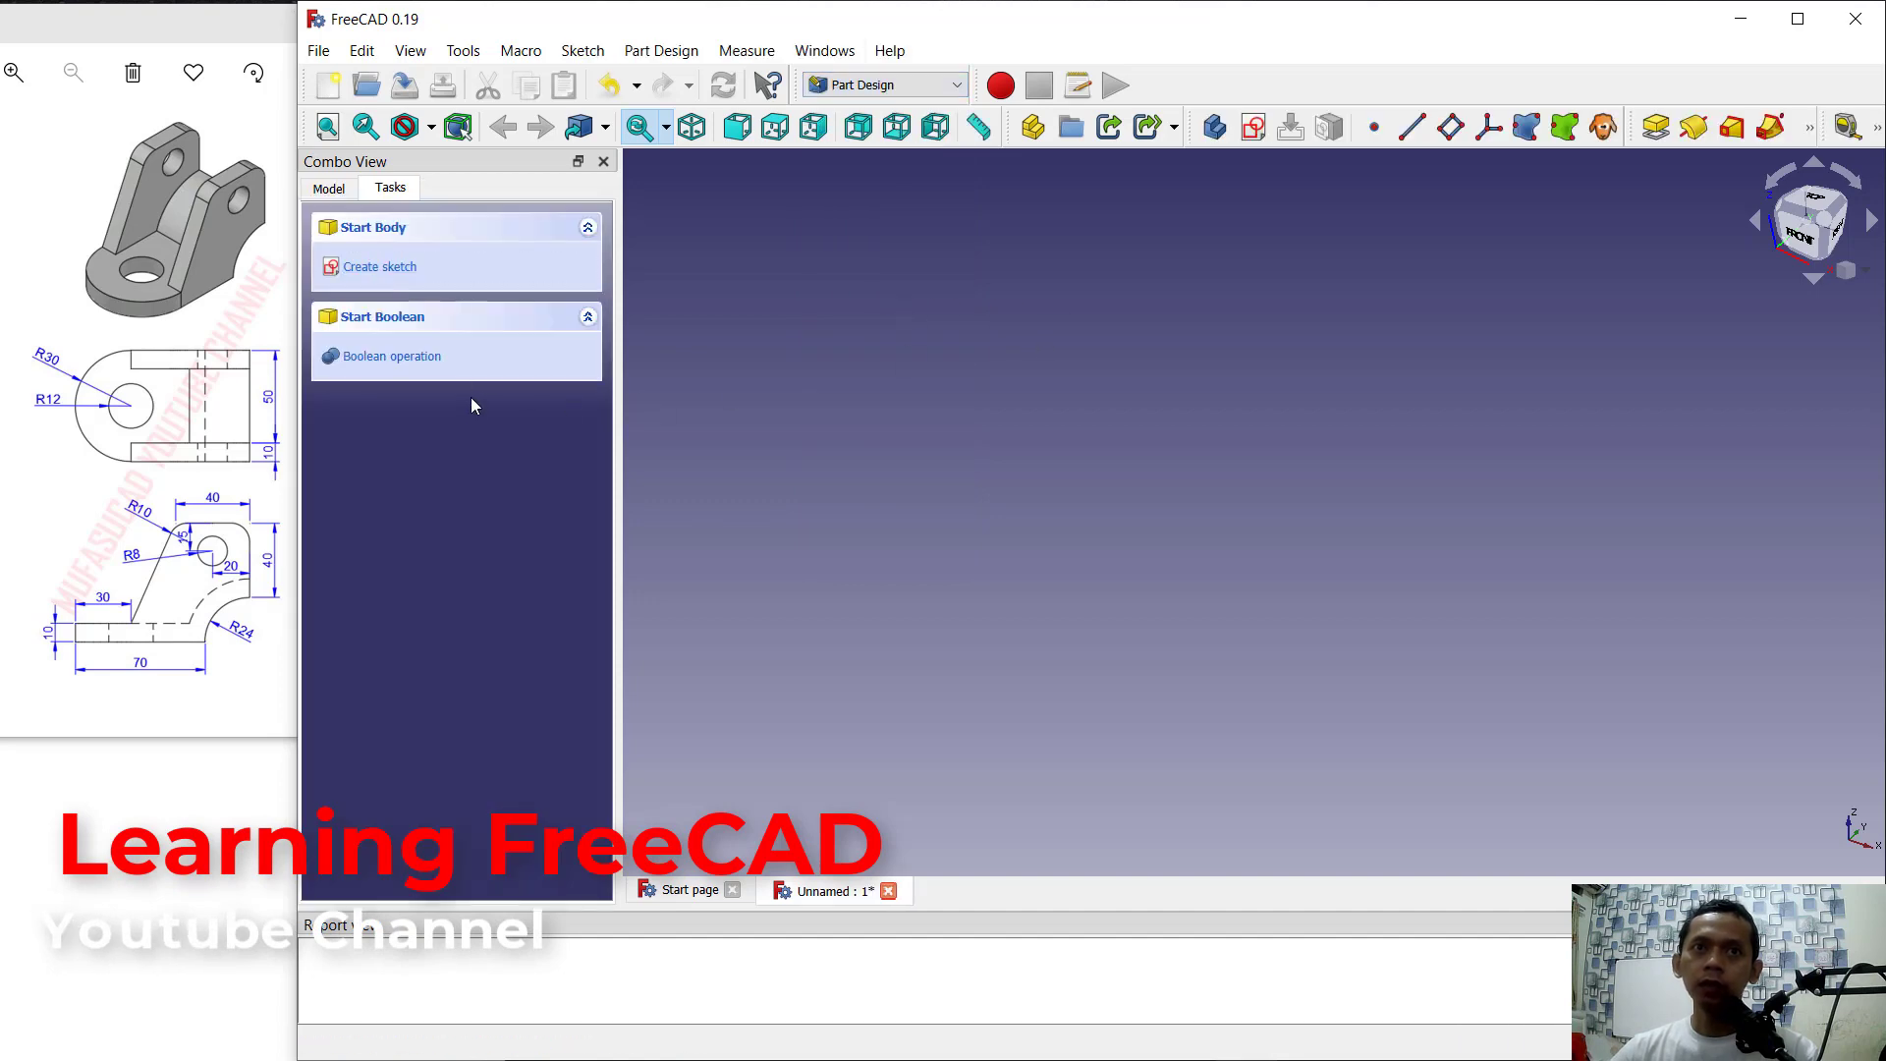
Step: Start a new sketch on the body's XY base plane
left_click(385, 266)
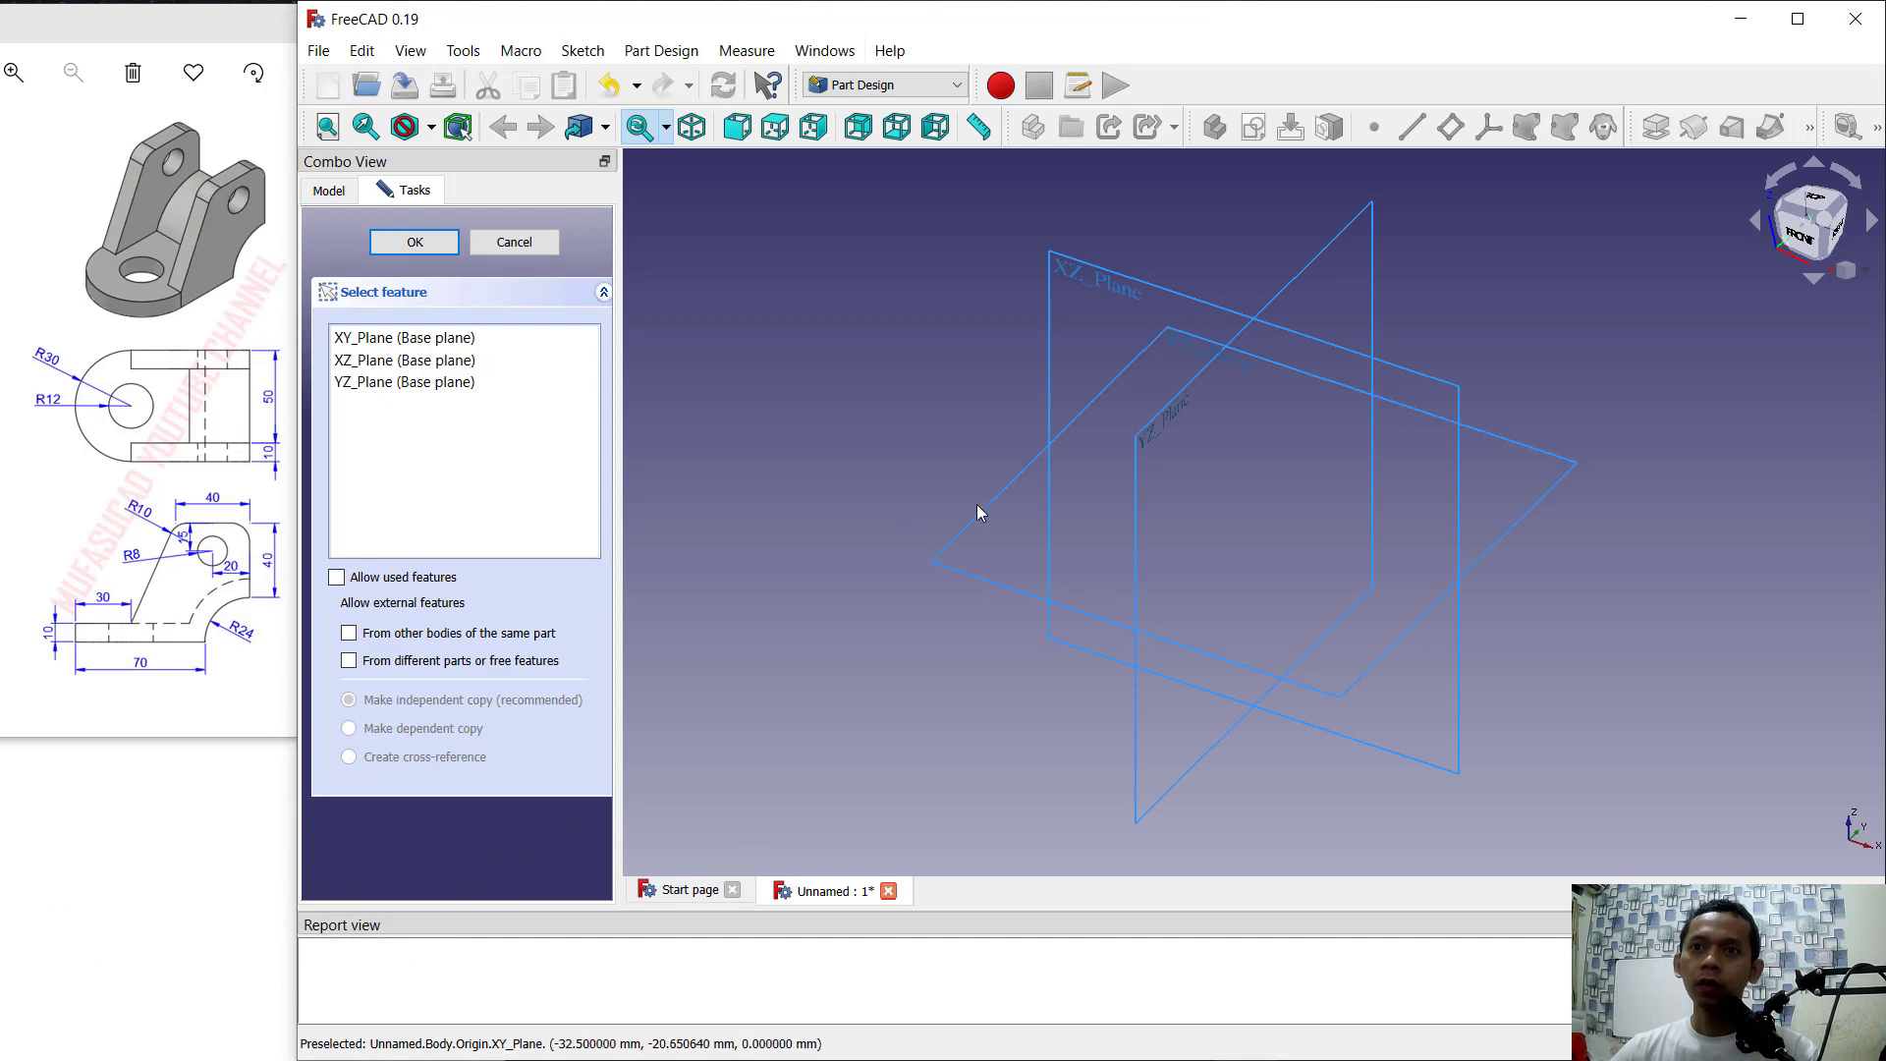
left_click(1015, 487)
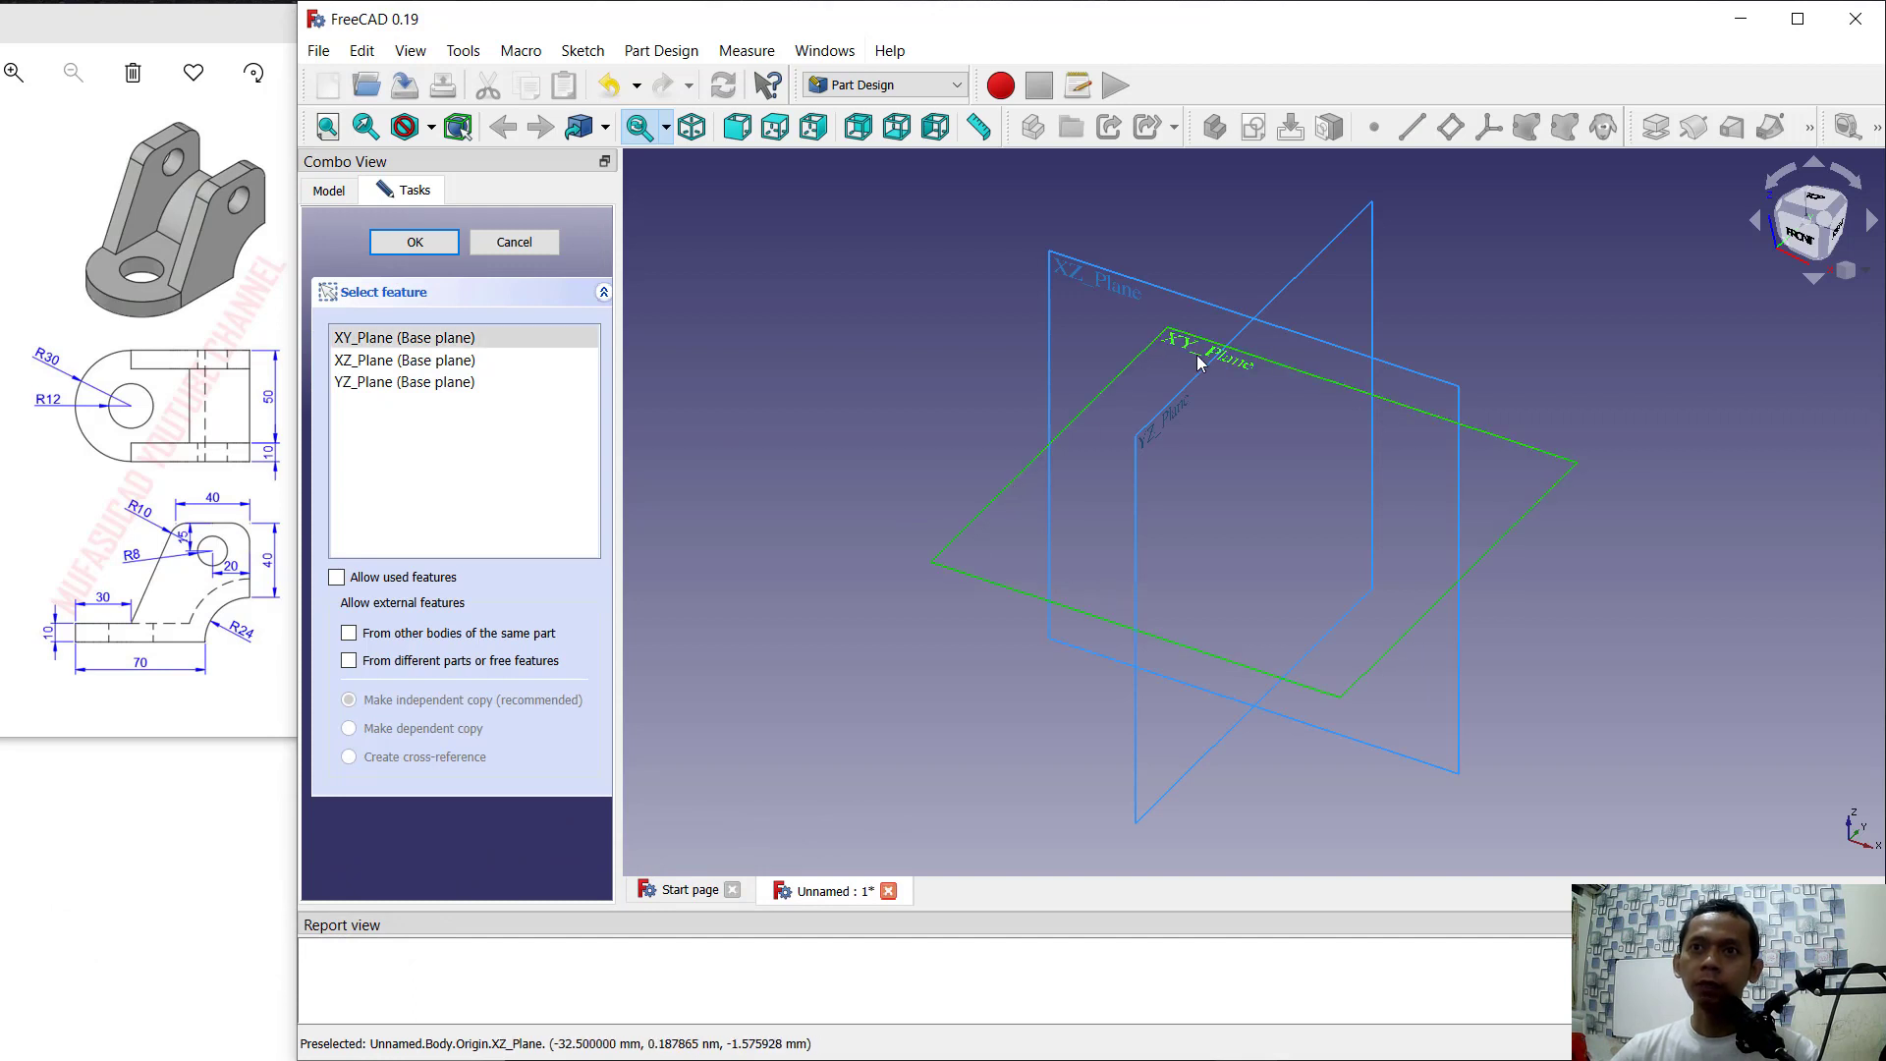
left_click(421, 244)
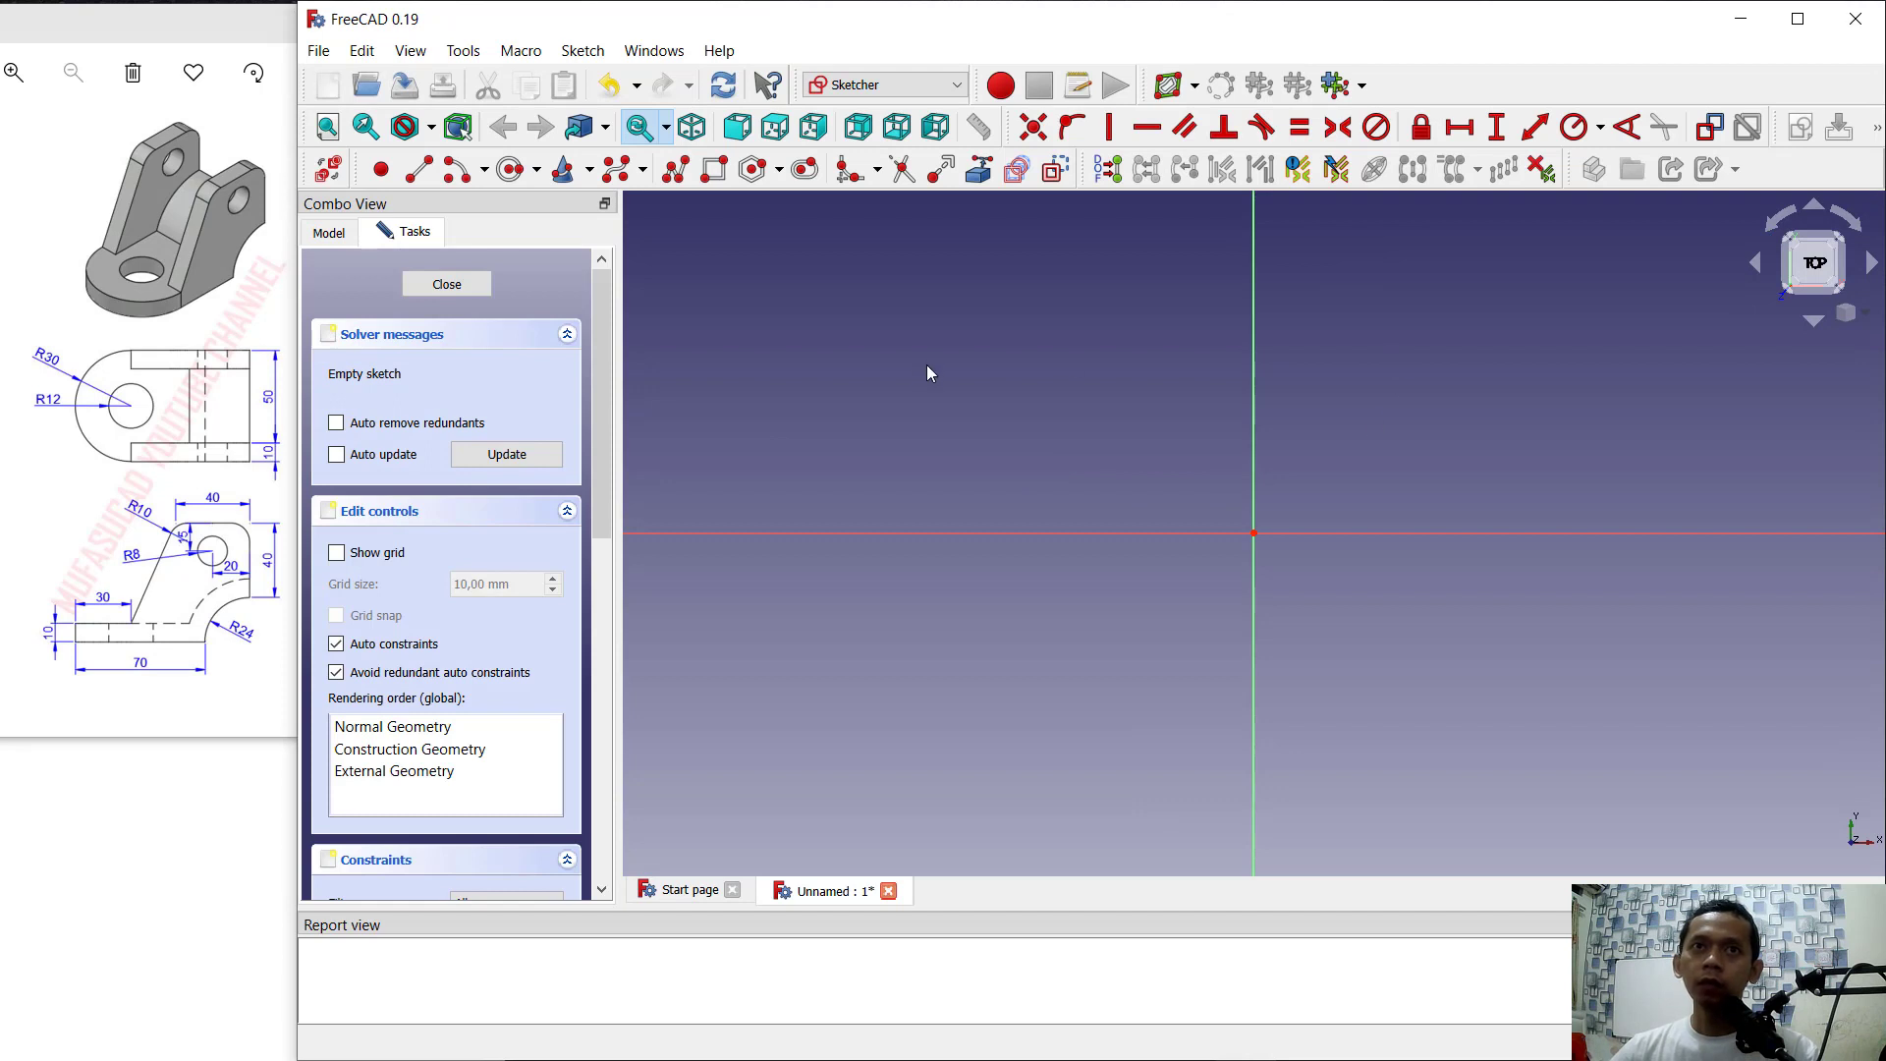
Step: Sketch a circle centred on the origin and constrain its radius to 30 mm
left_click(511, 169)
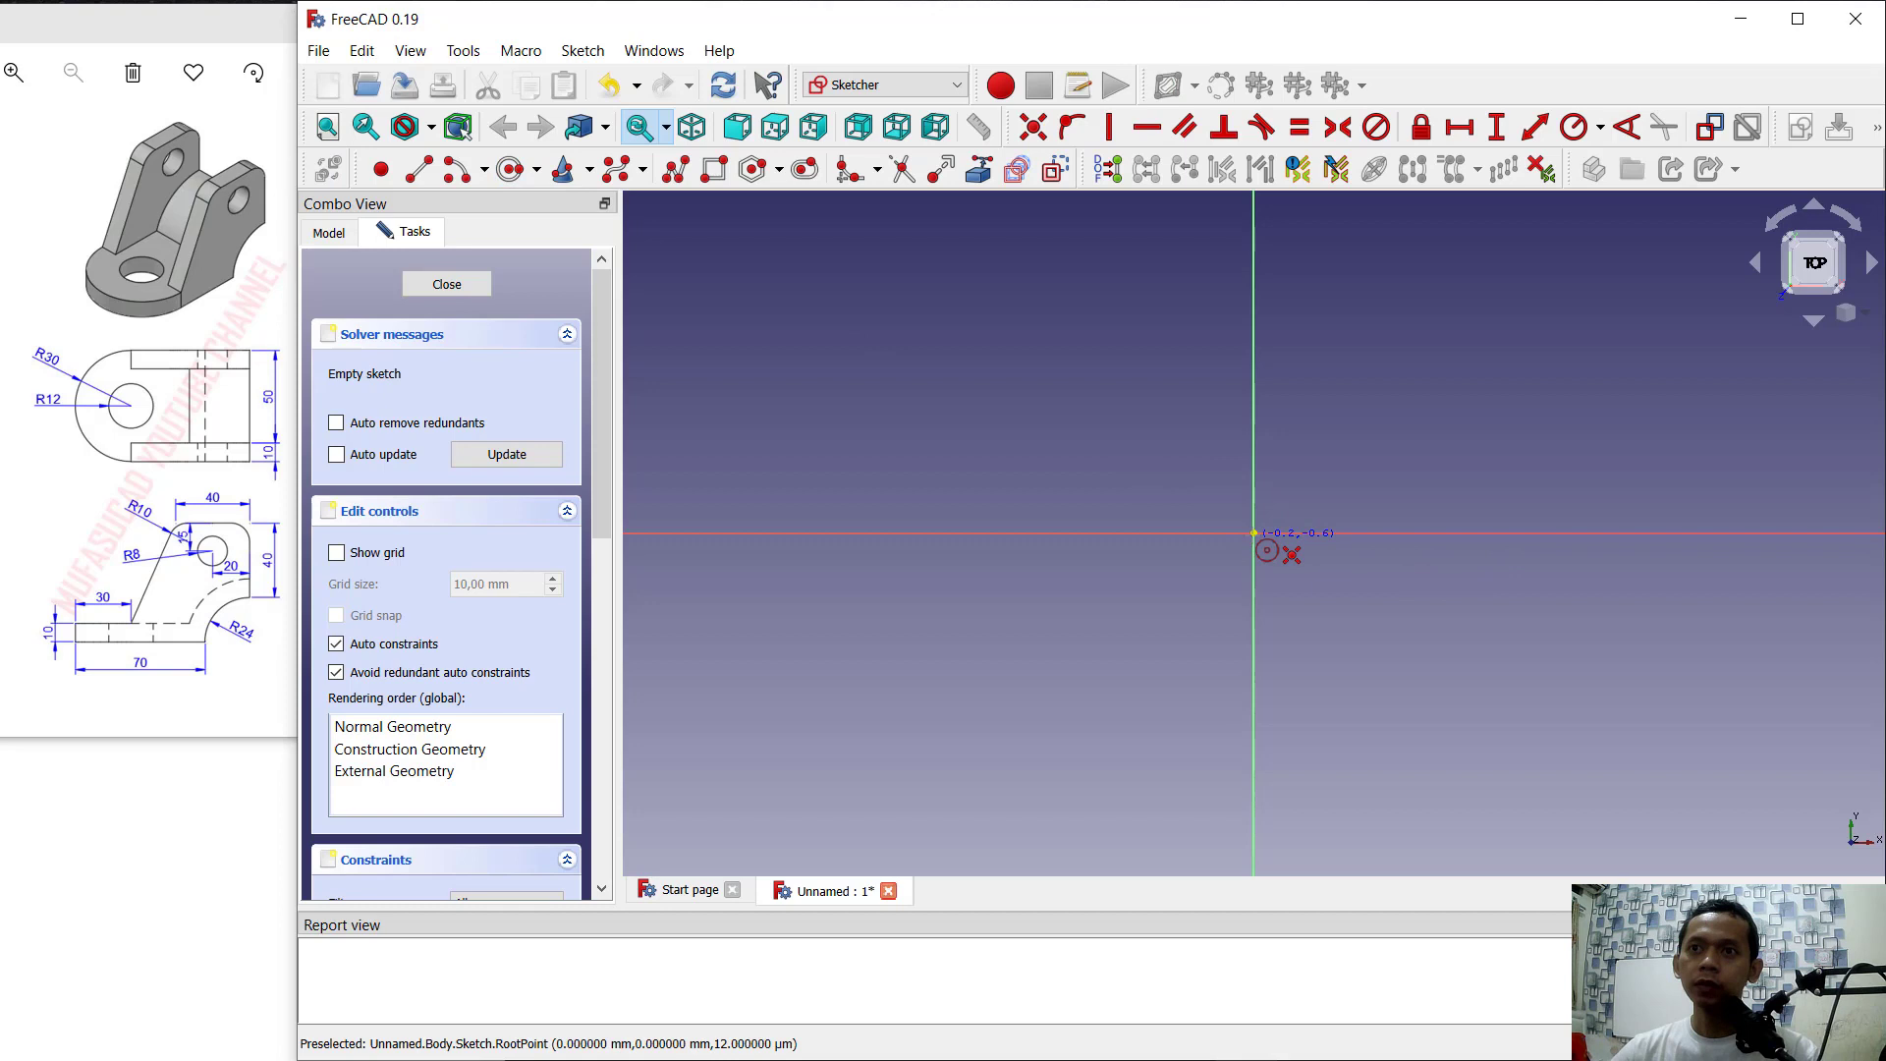
left_click(1253, 533)
left_click(1408, 445)
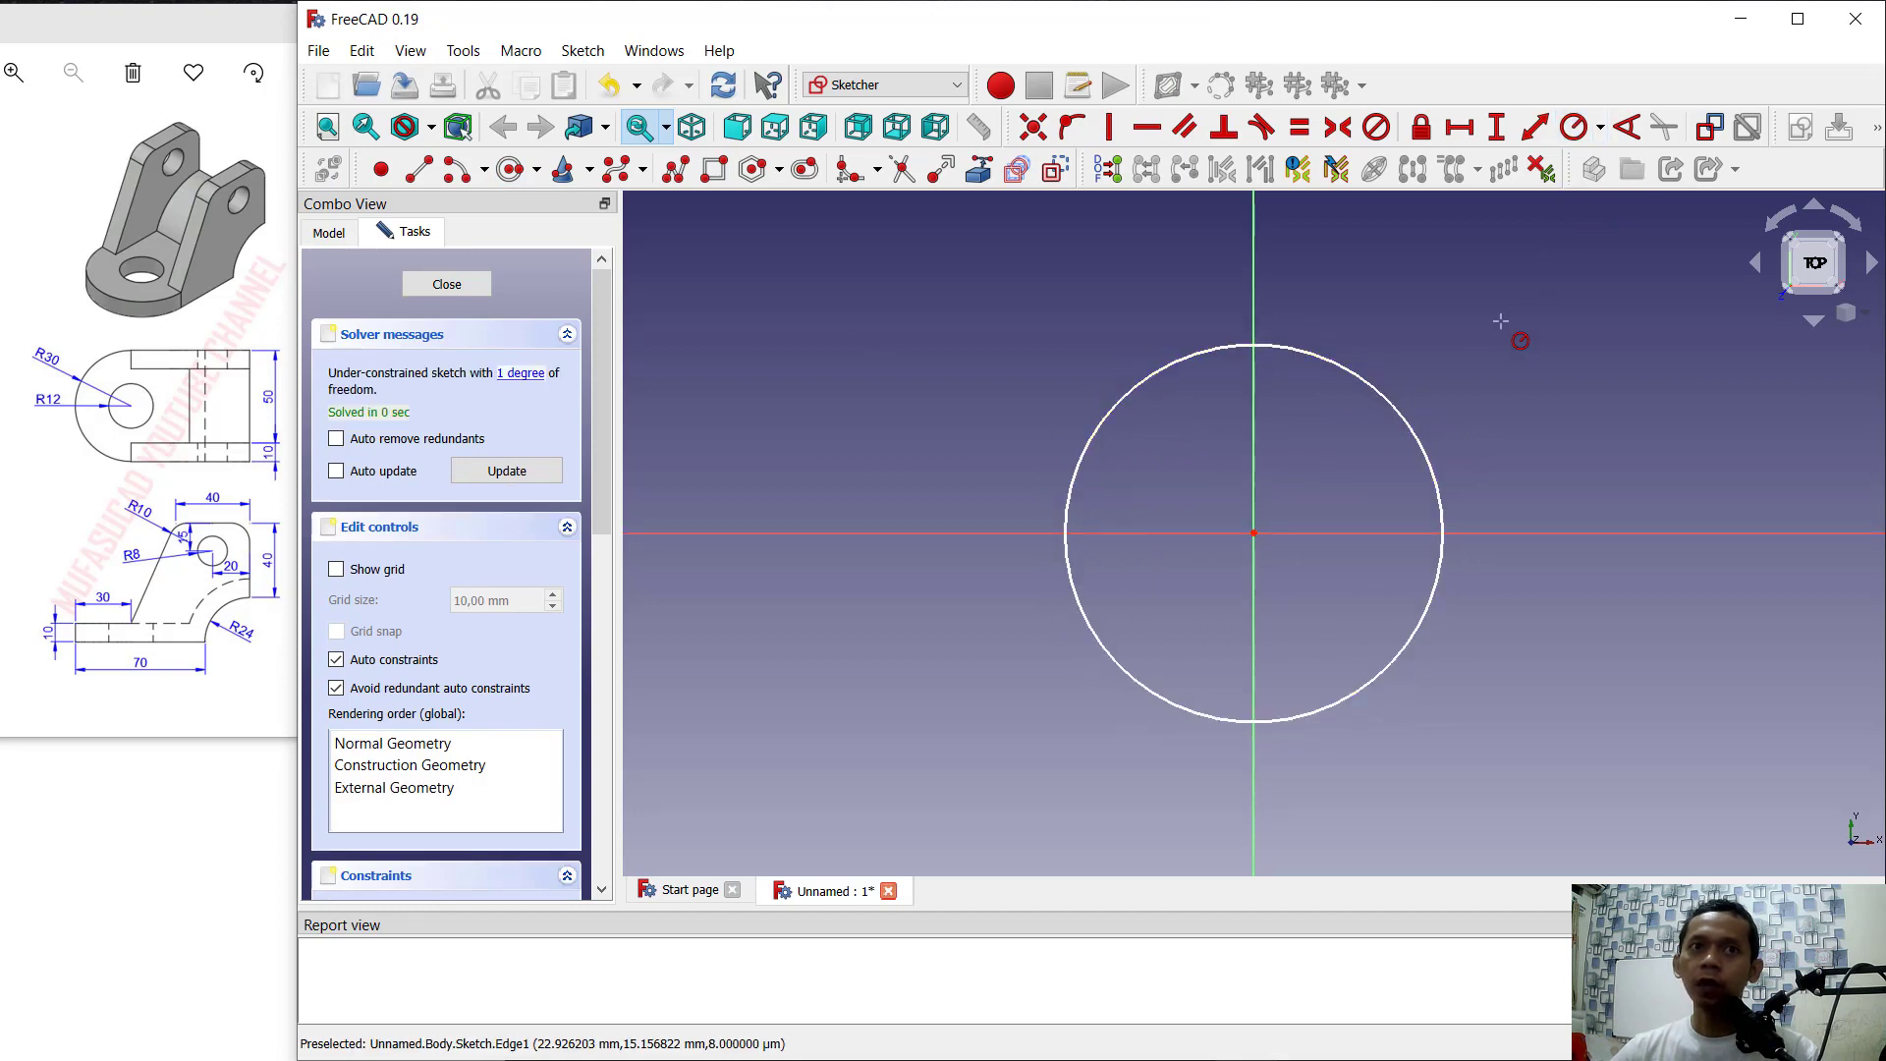
left_click(1435, 462)
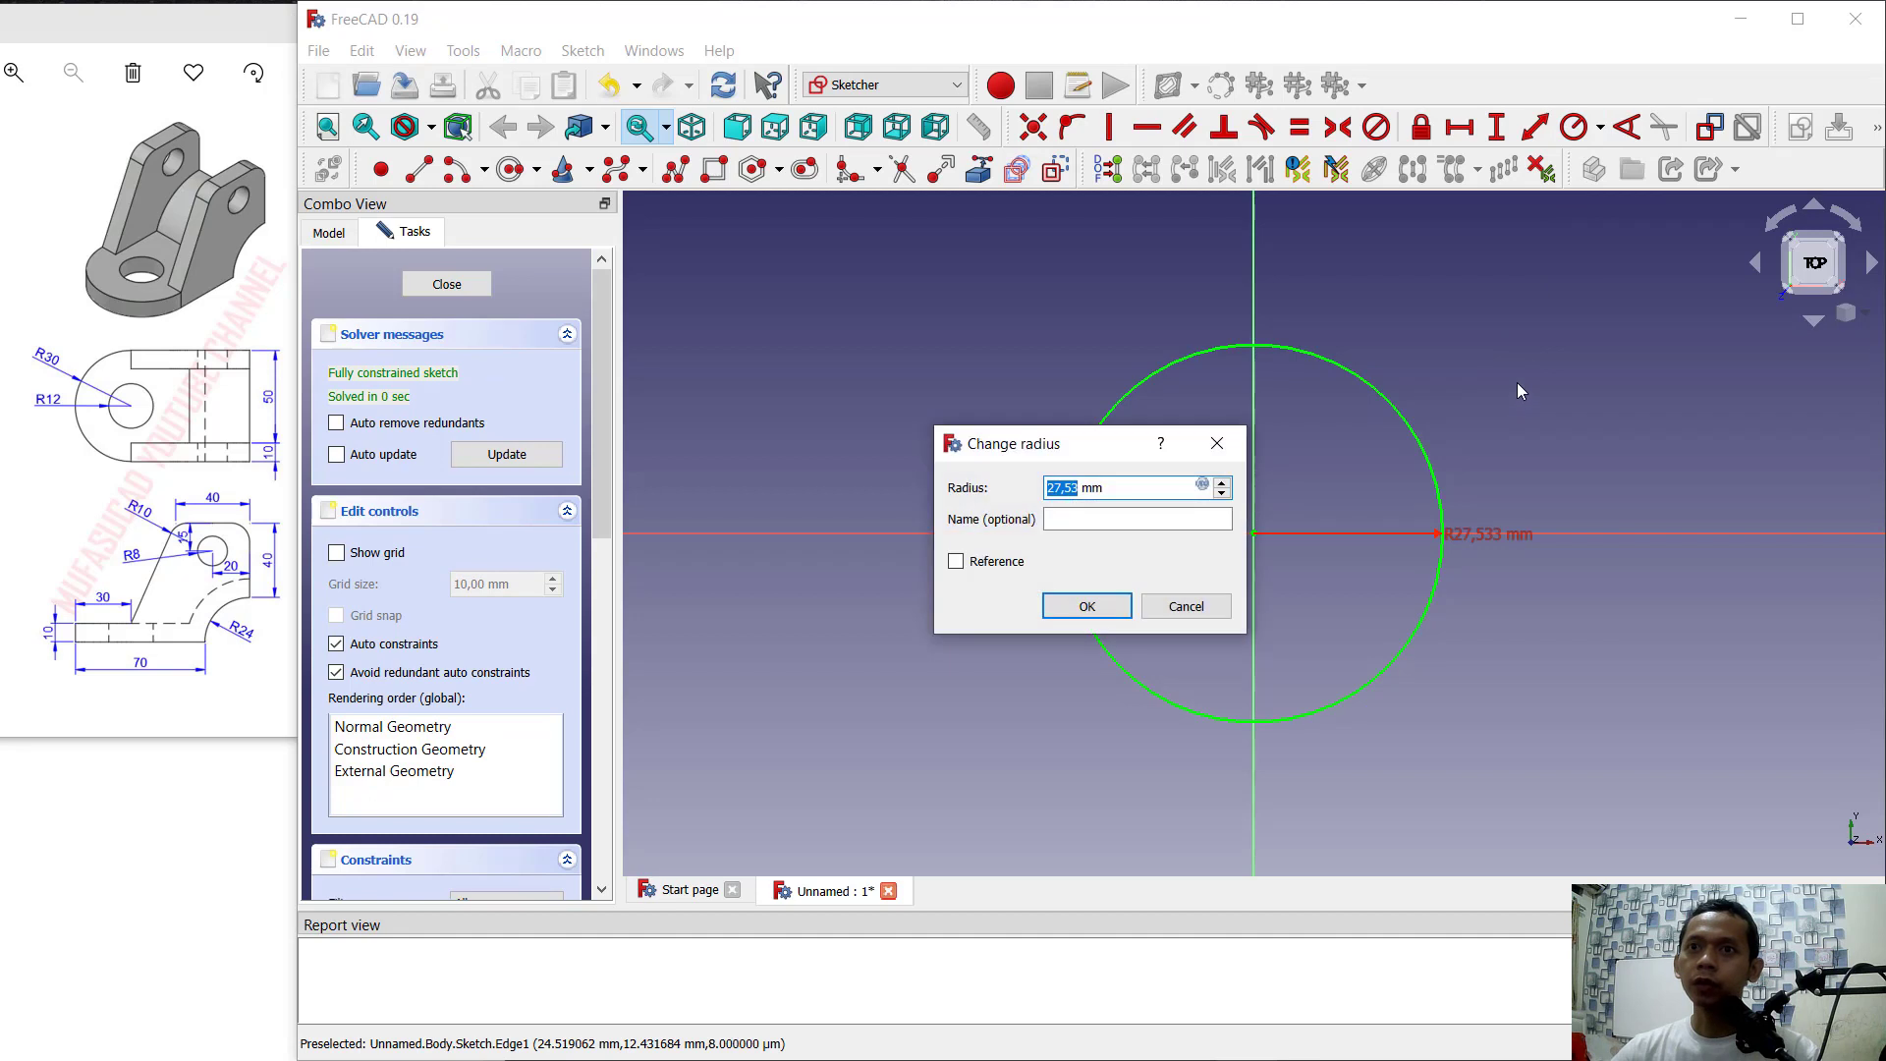
type("30")
key("Return")
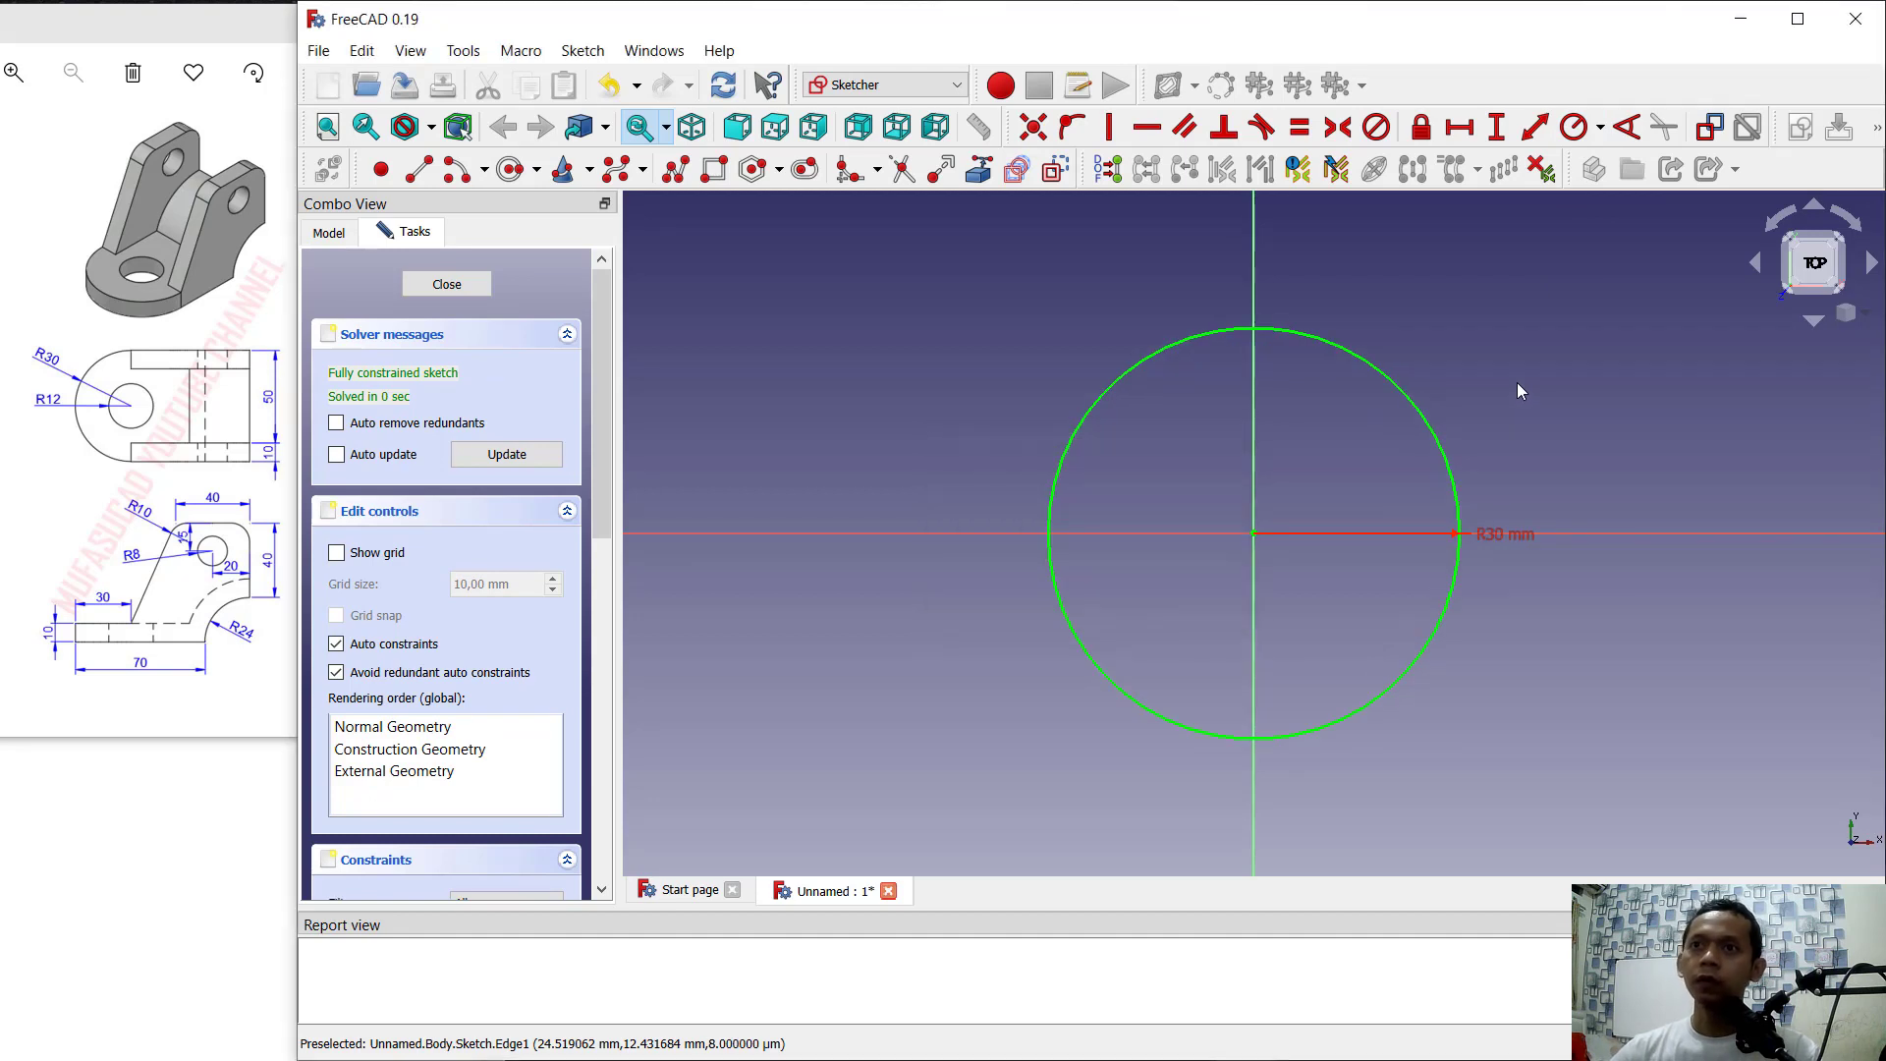
Step: Sketch a rectangle about 40 mm wide and 45 mm high across the vertical axis, with its lower edge on the horizontal axis
middle_click_drag(1443, 319, 1365, 388)
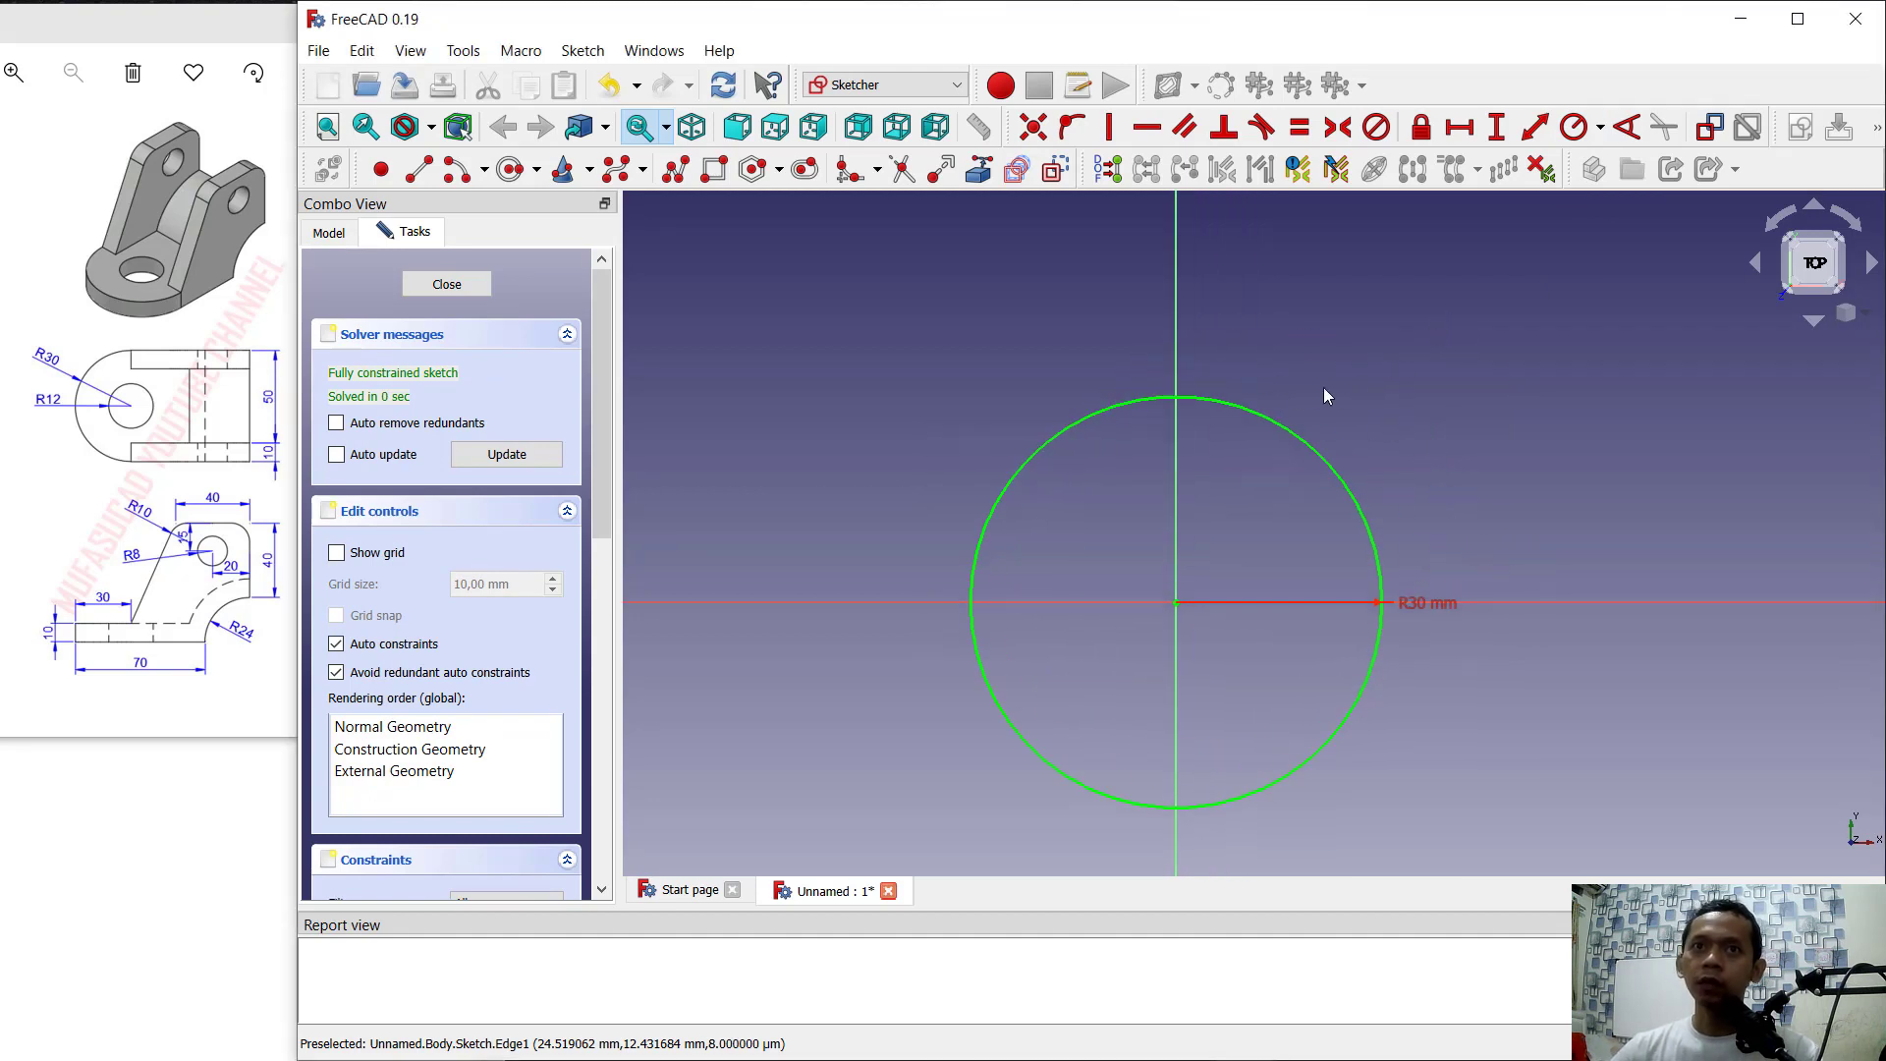
left_click(714, 169)
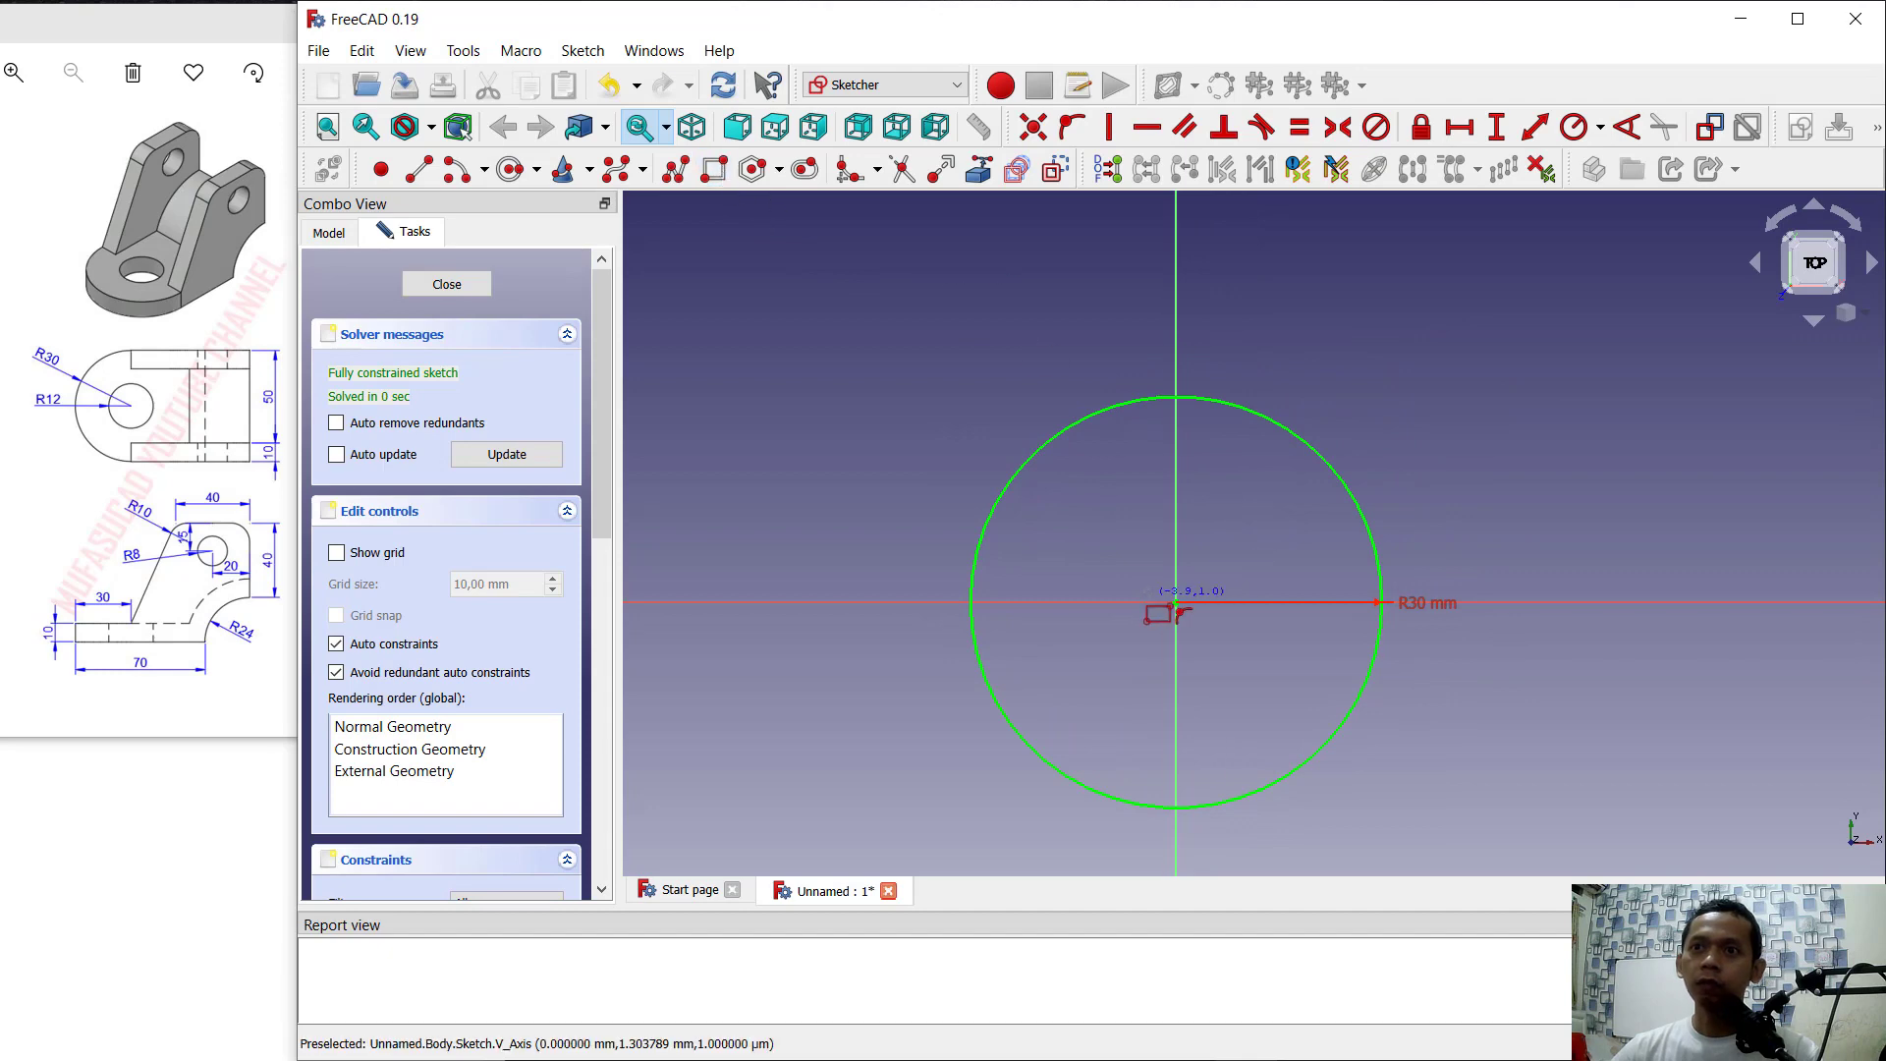
left_click(1132, 602)
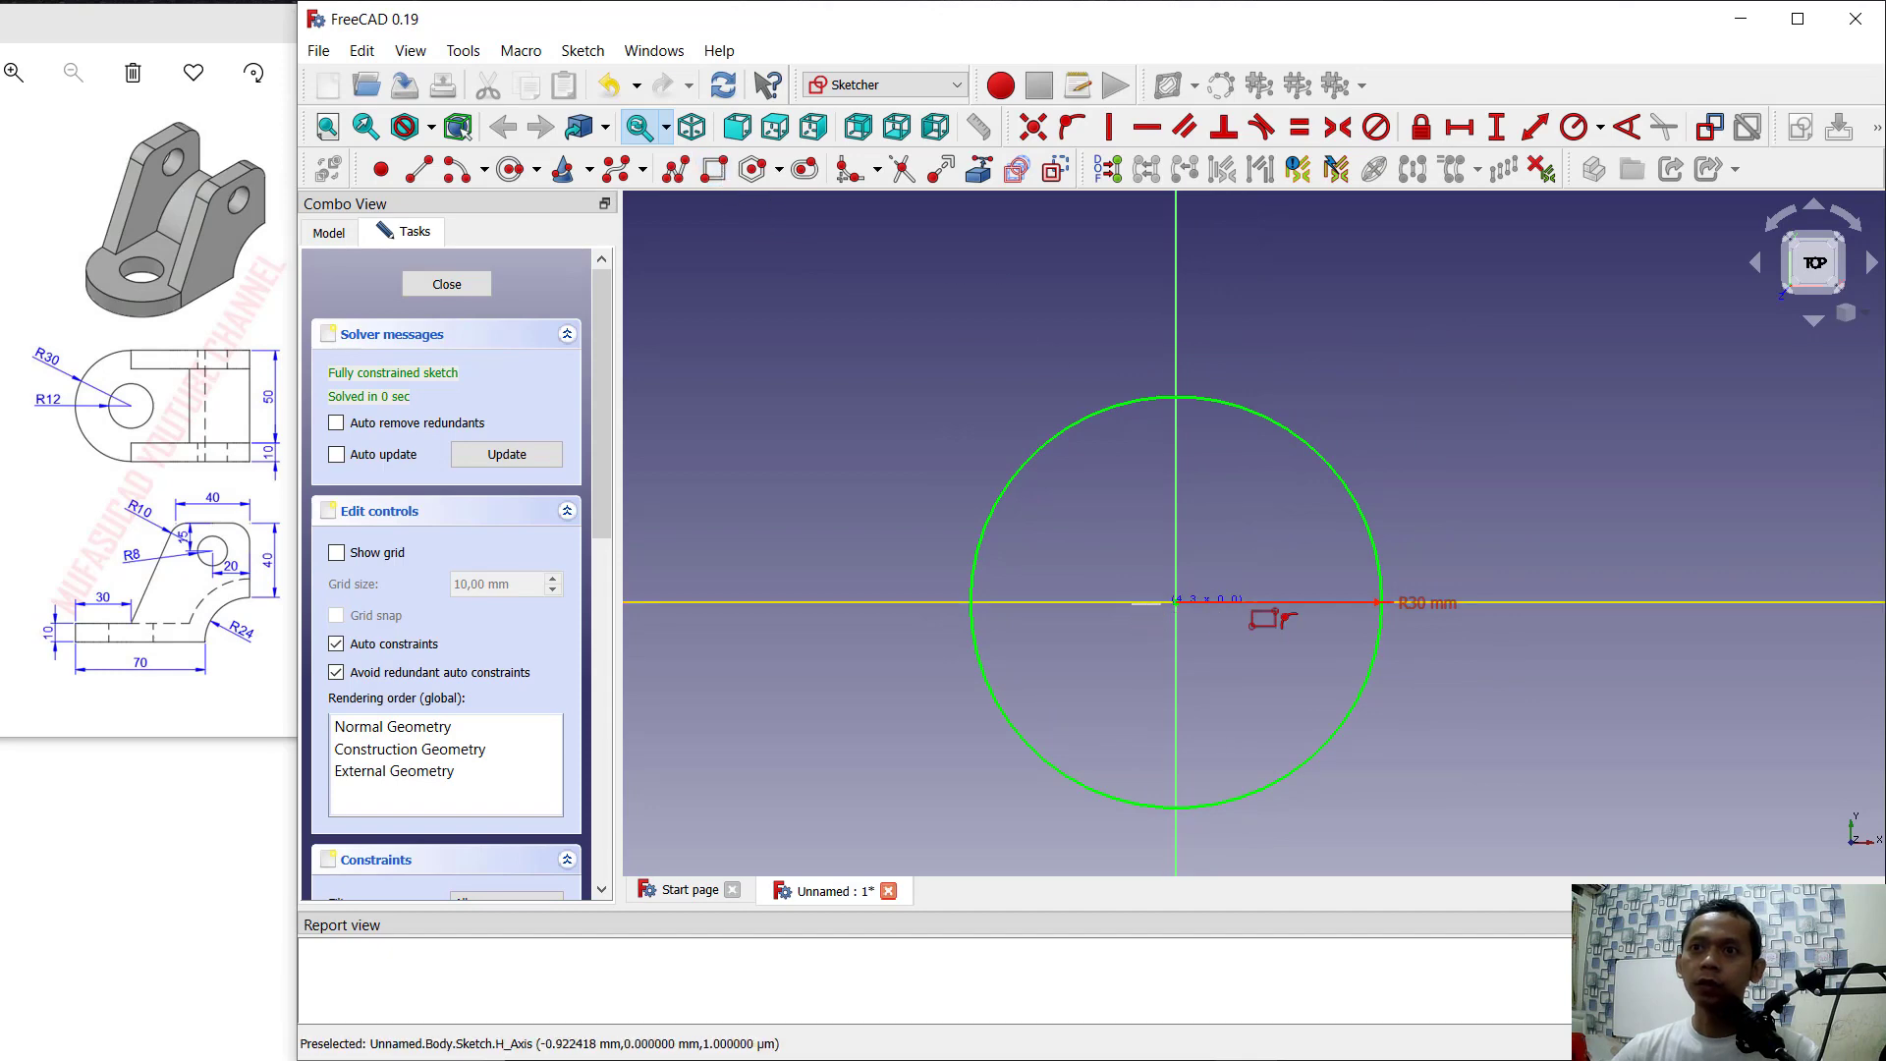
left_click(1406, 296)
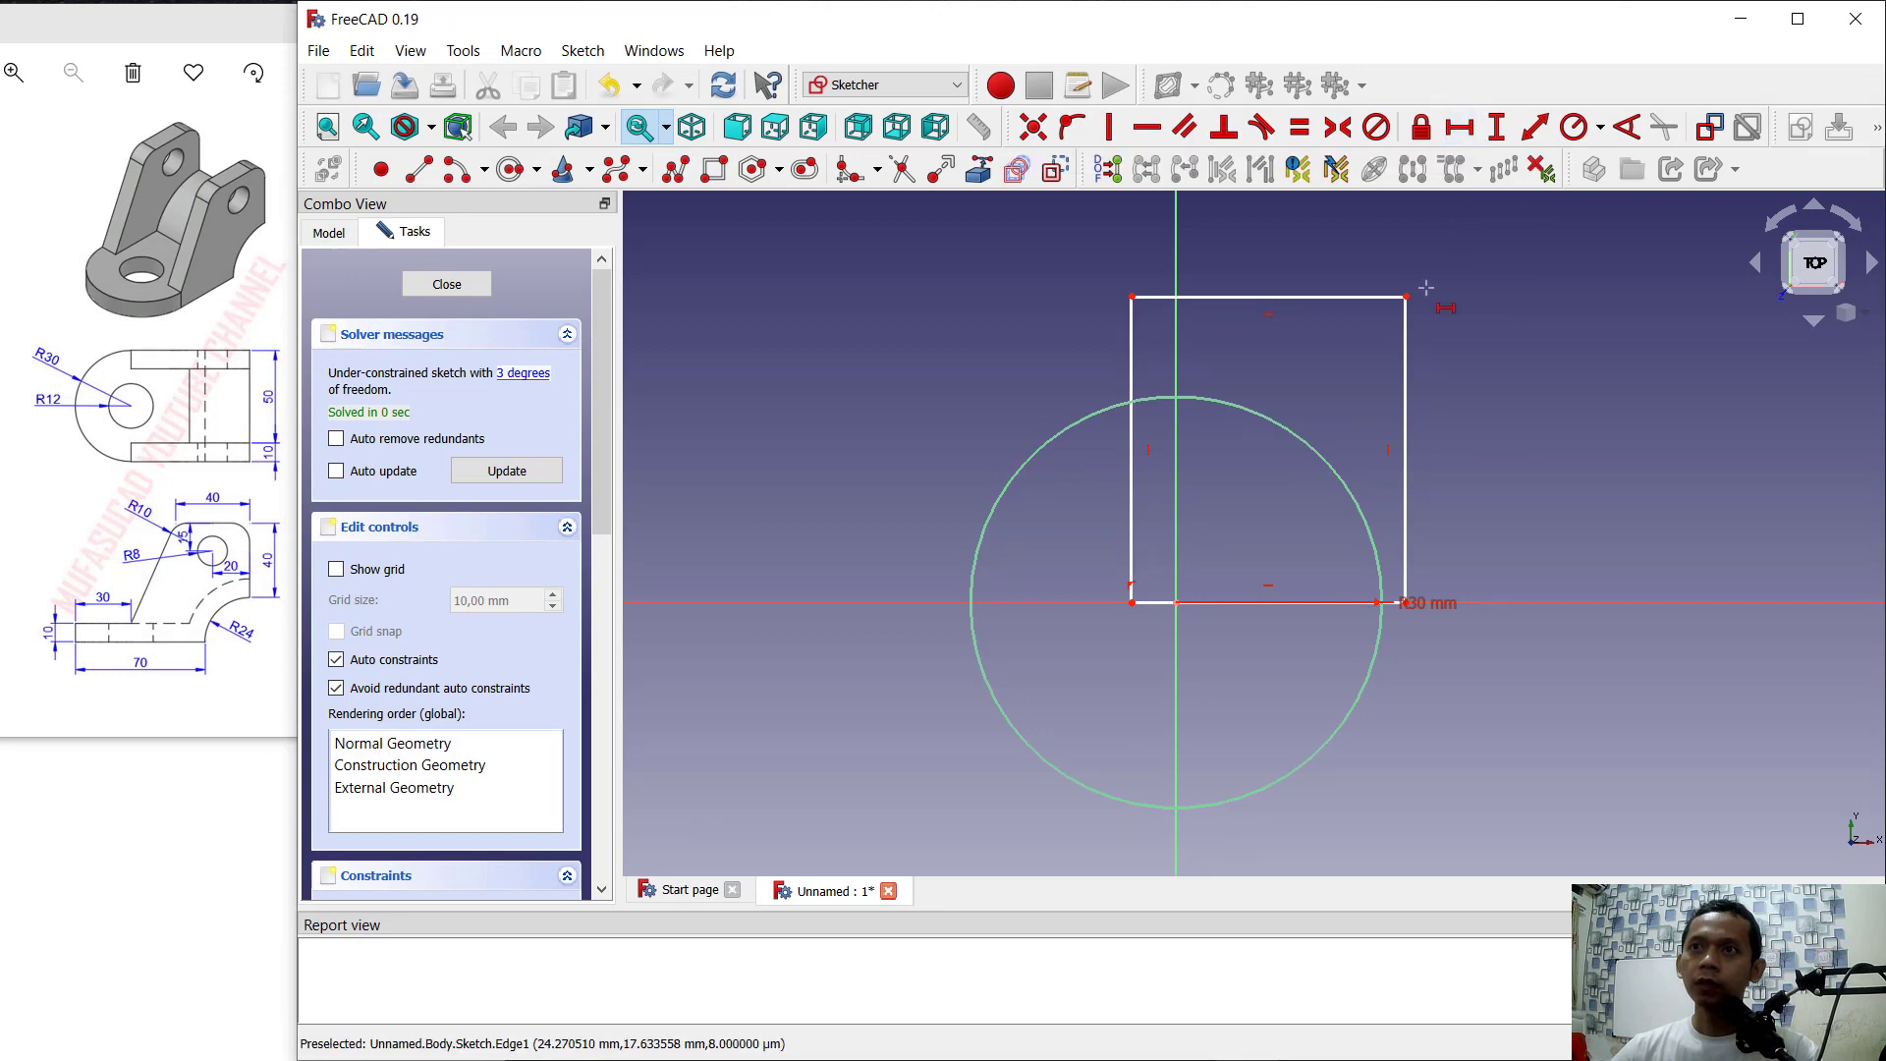
Step: Constrain the rectangle's upper right corner 30 mm horizontally from the origin and set the rectangle's width to 60 mm
left_click(1470, 131)
left_click(1407, 295)
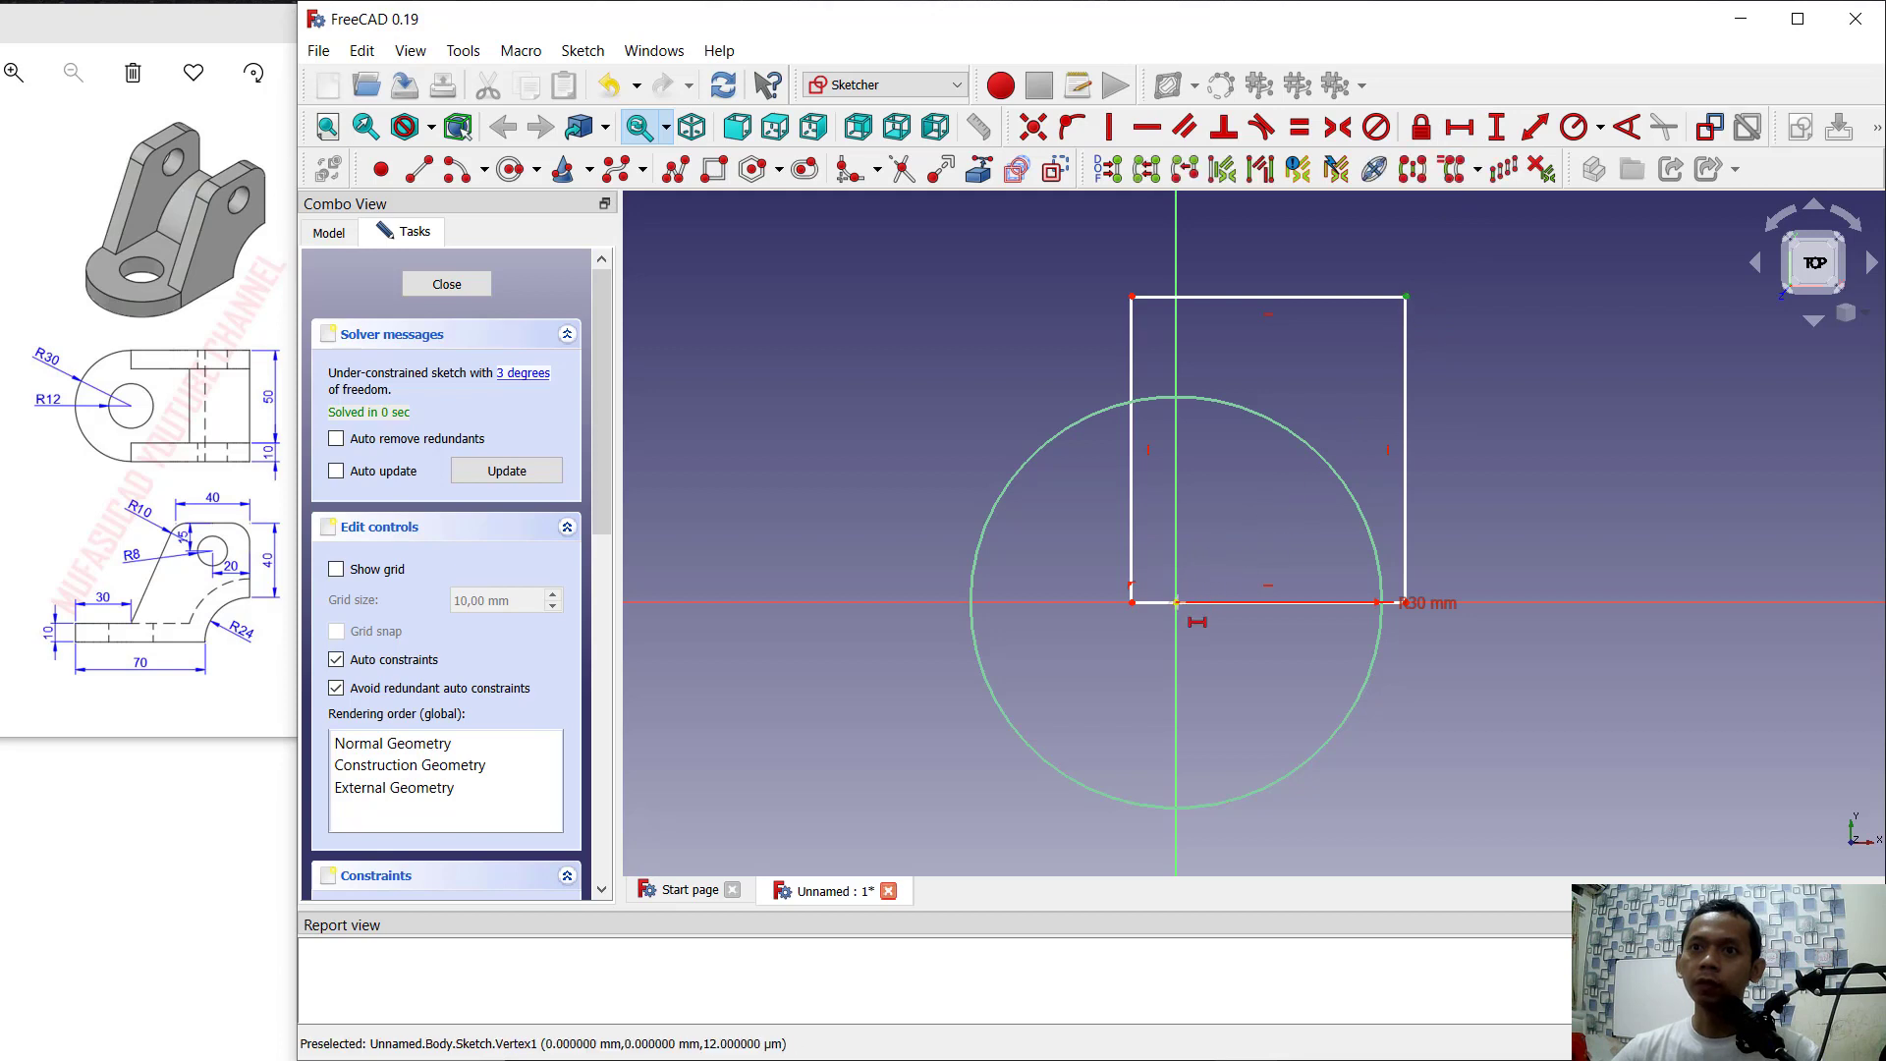
left_click(1177, 602)
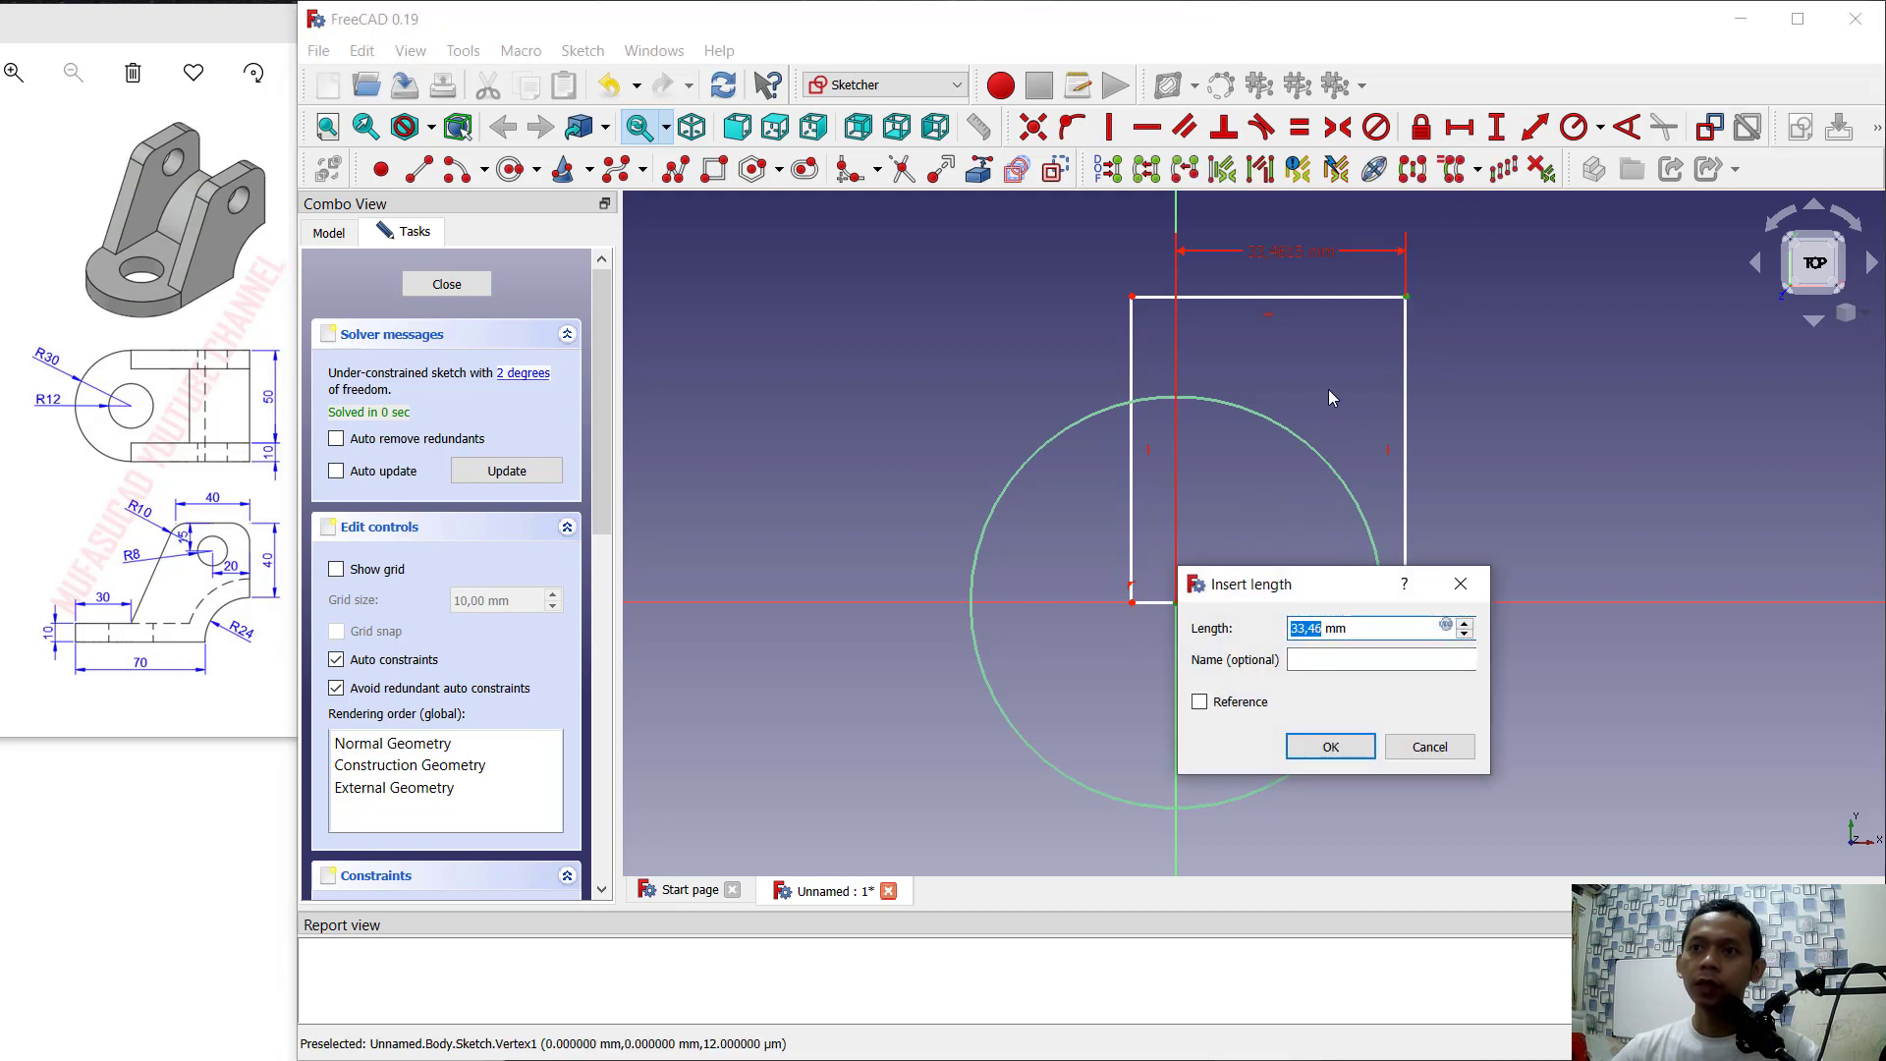
type("30")
key("Return")
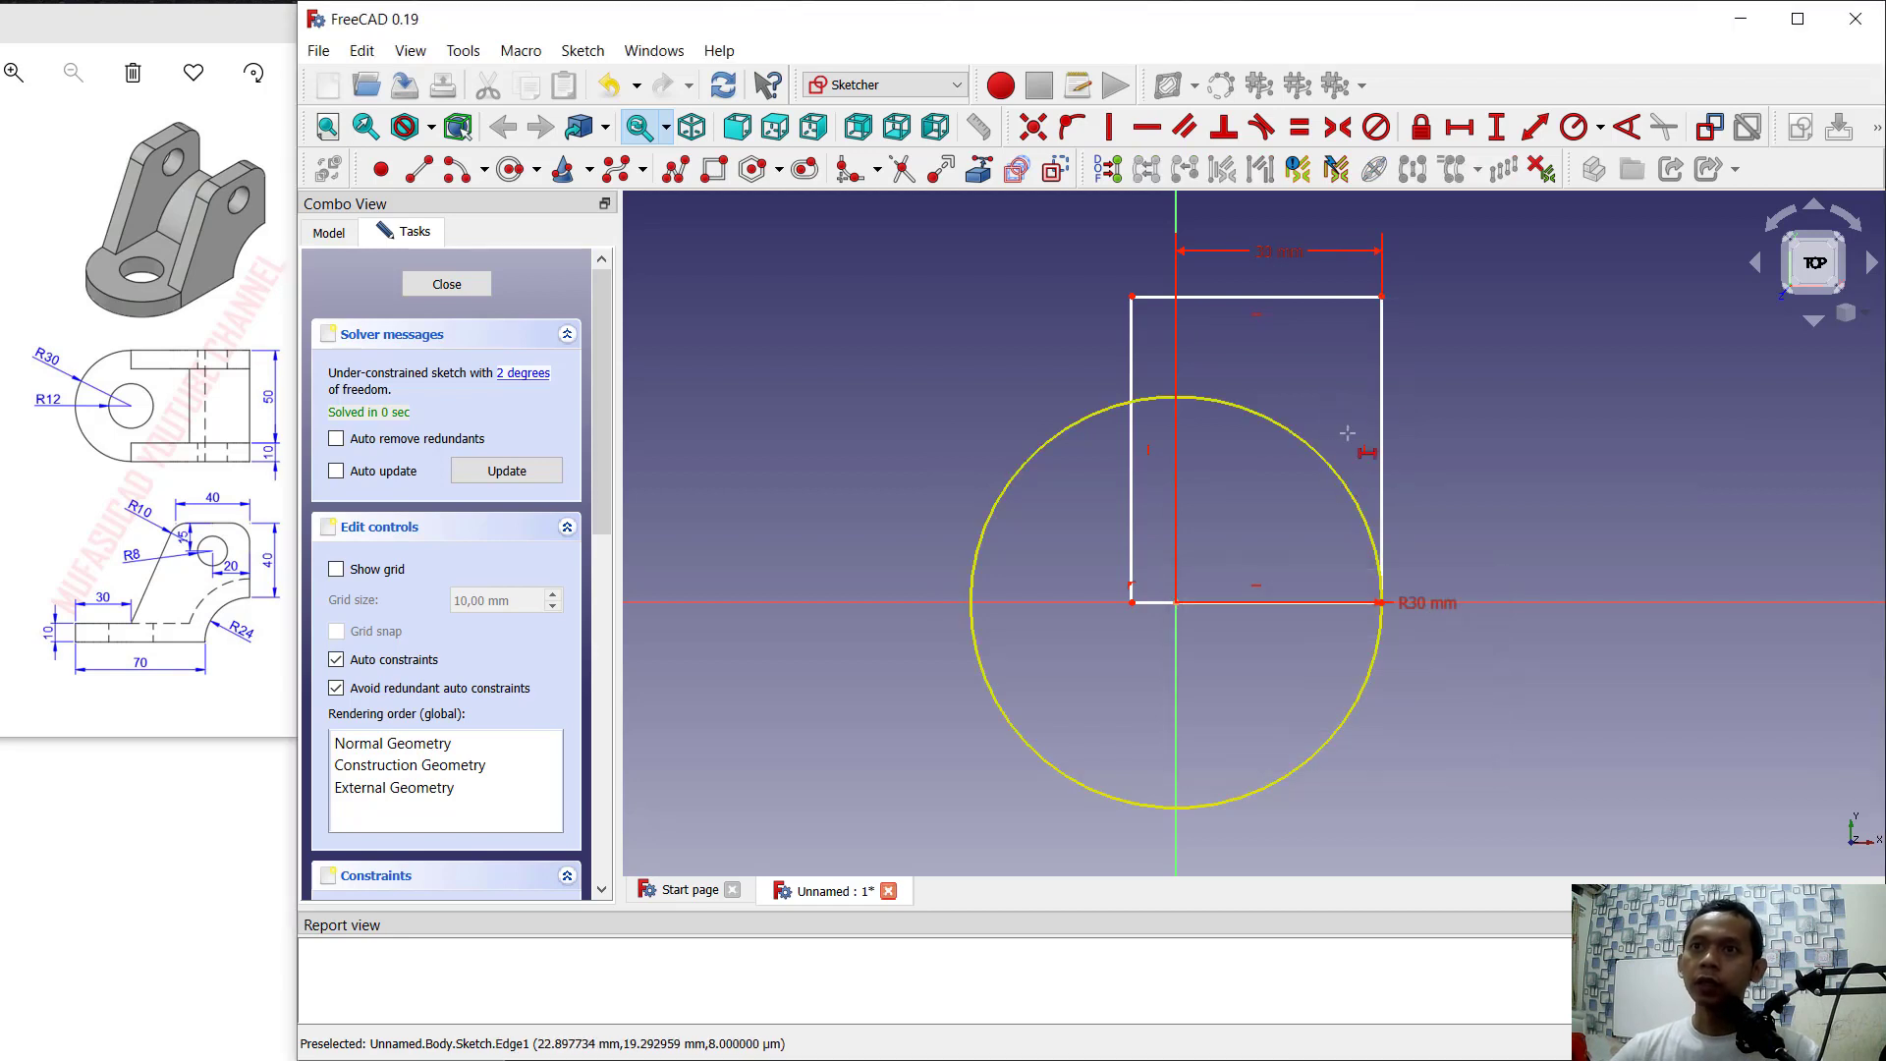
left_click(1282, 293)
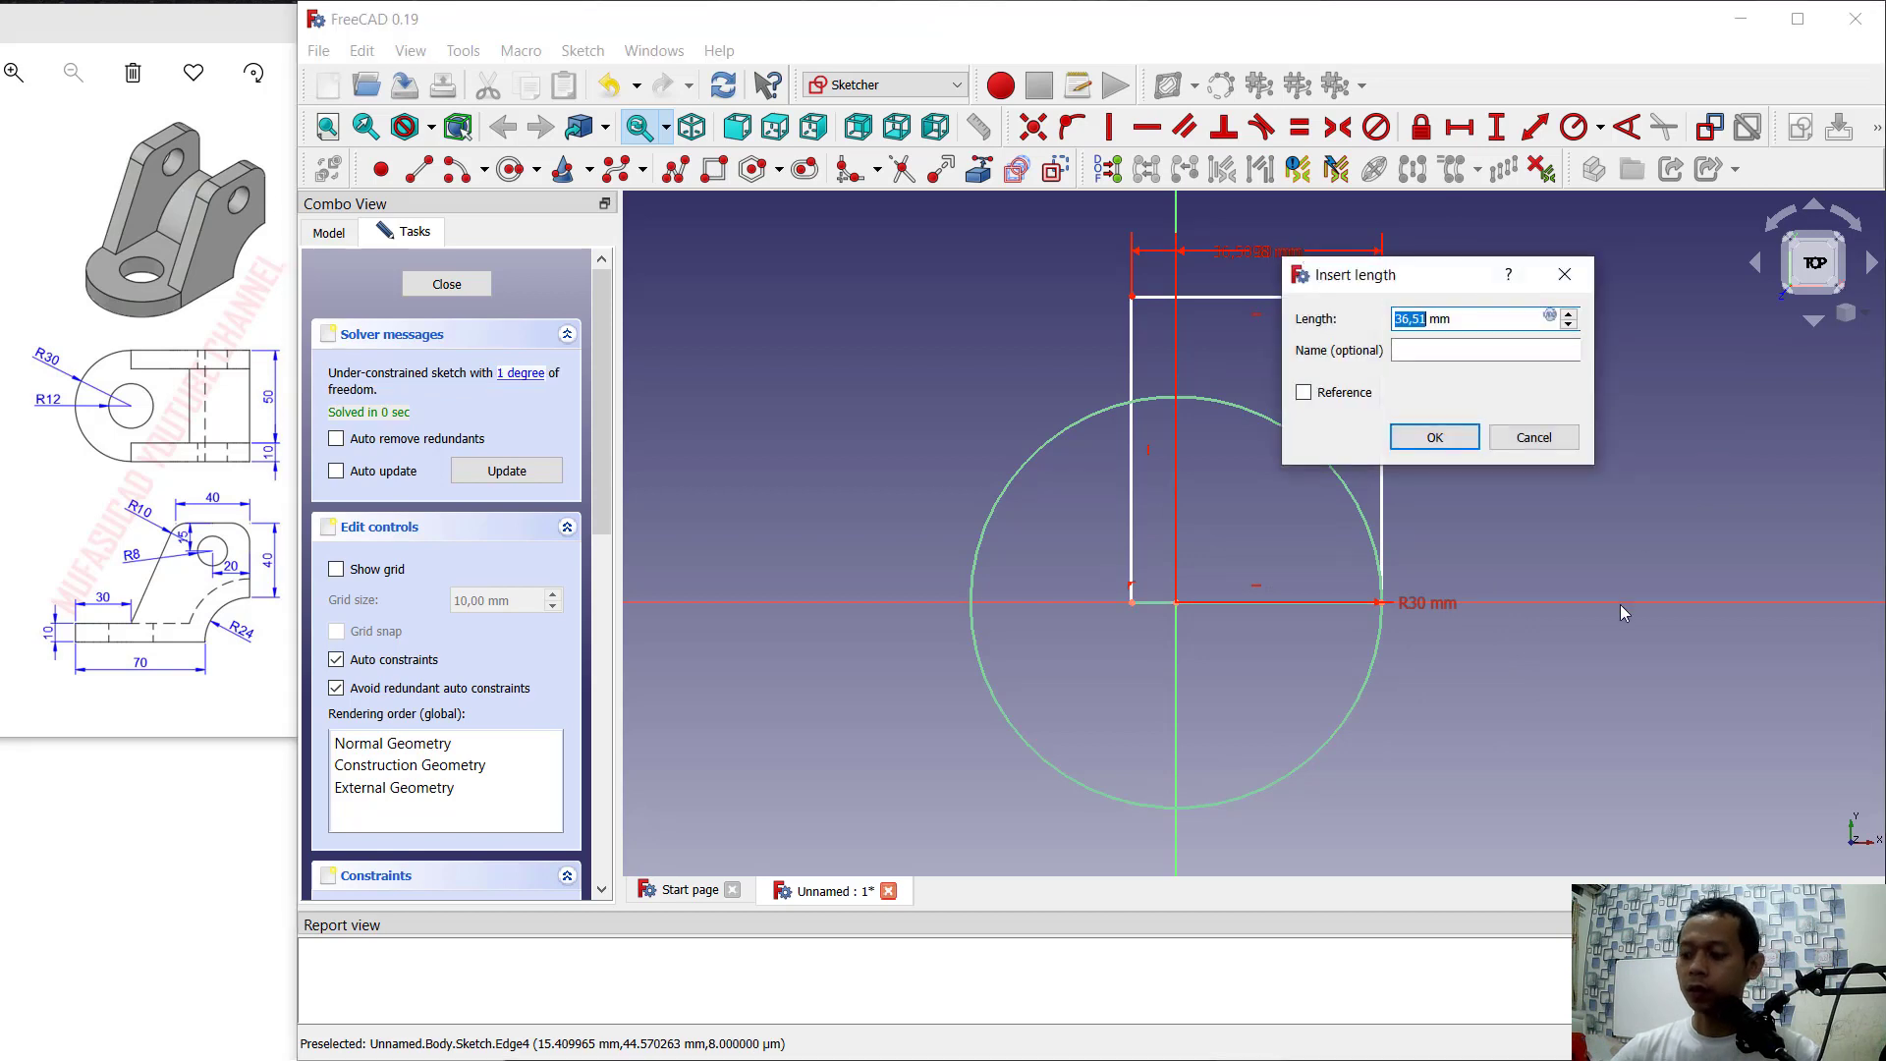
type("60")
key("Return")
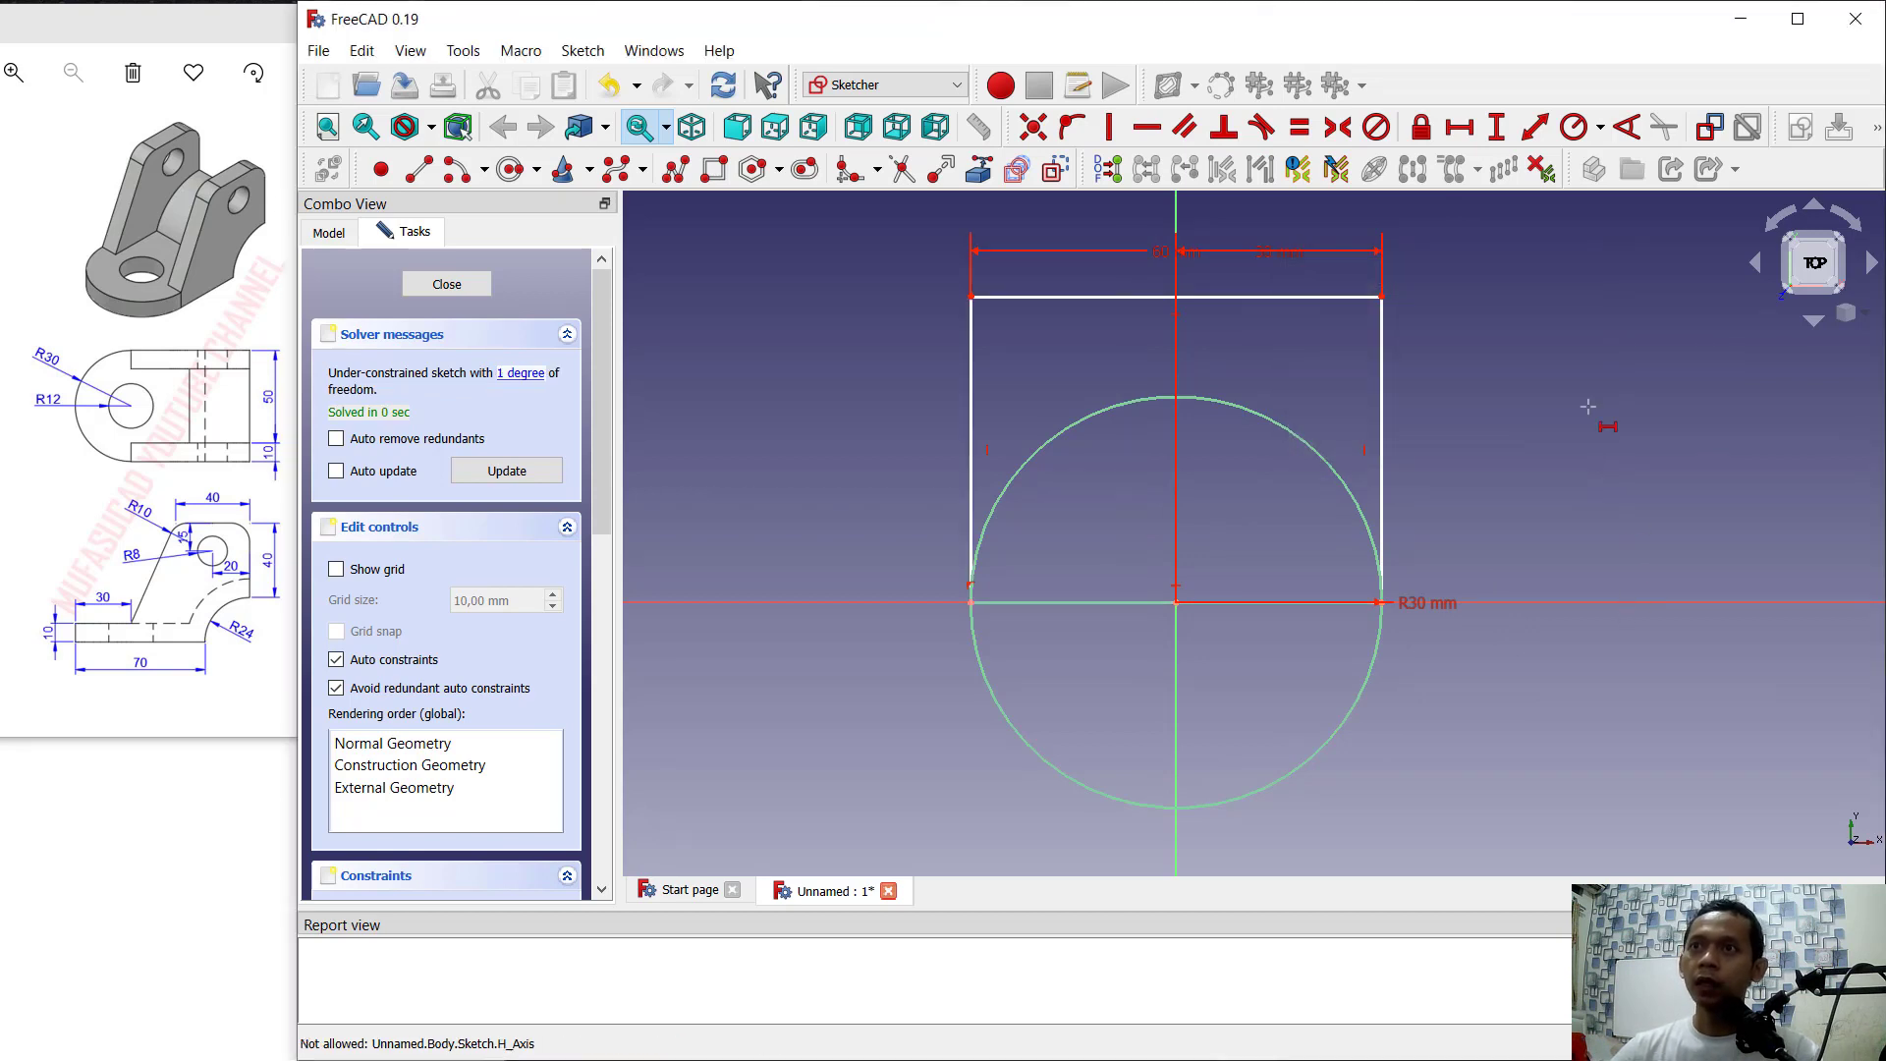
Step: Constrain the rectangle's vertical side to a length of 64 mm
left_click(1497, 126)
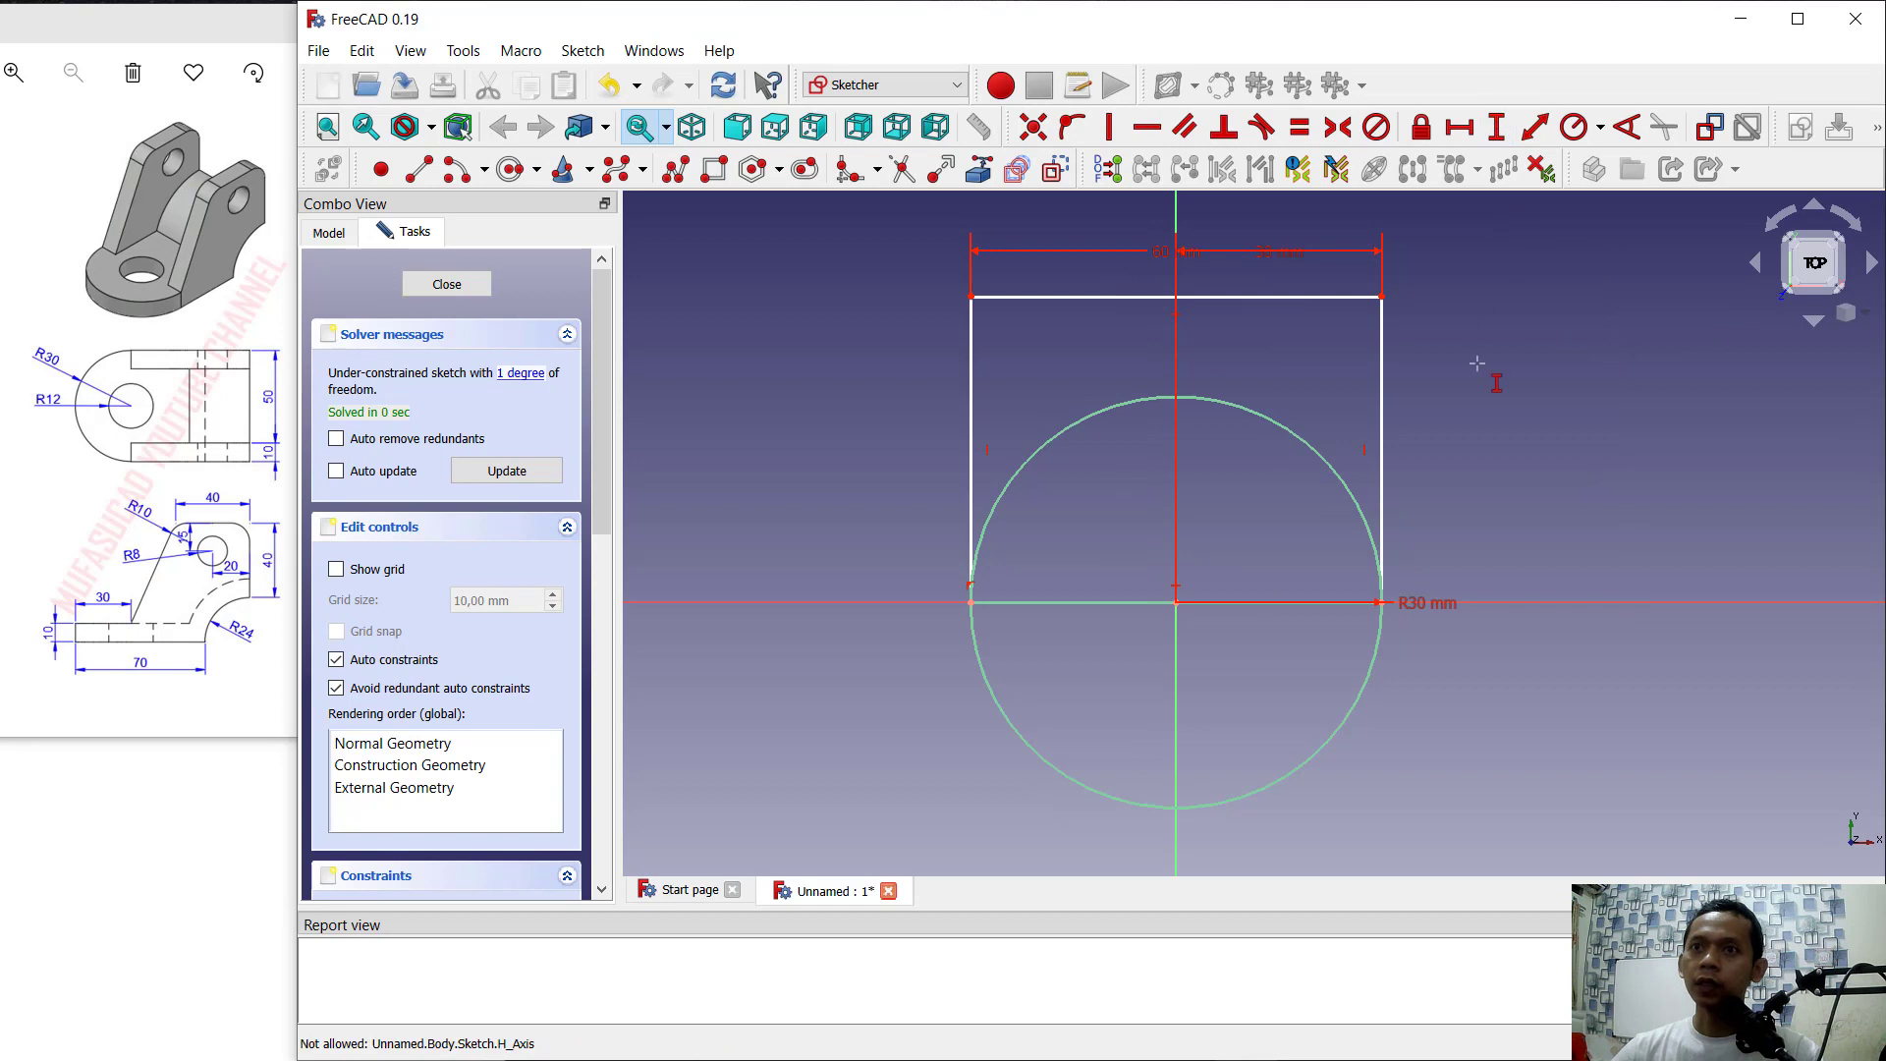
left_click(1382, 423)
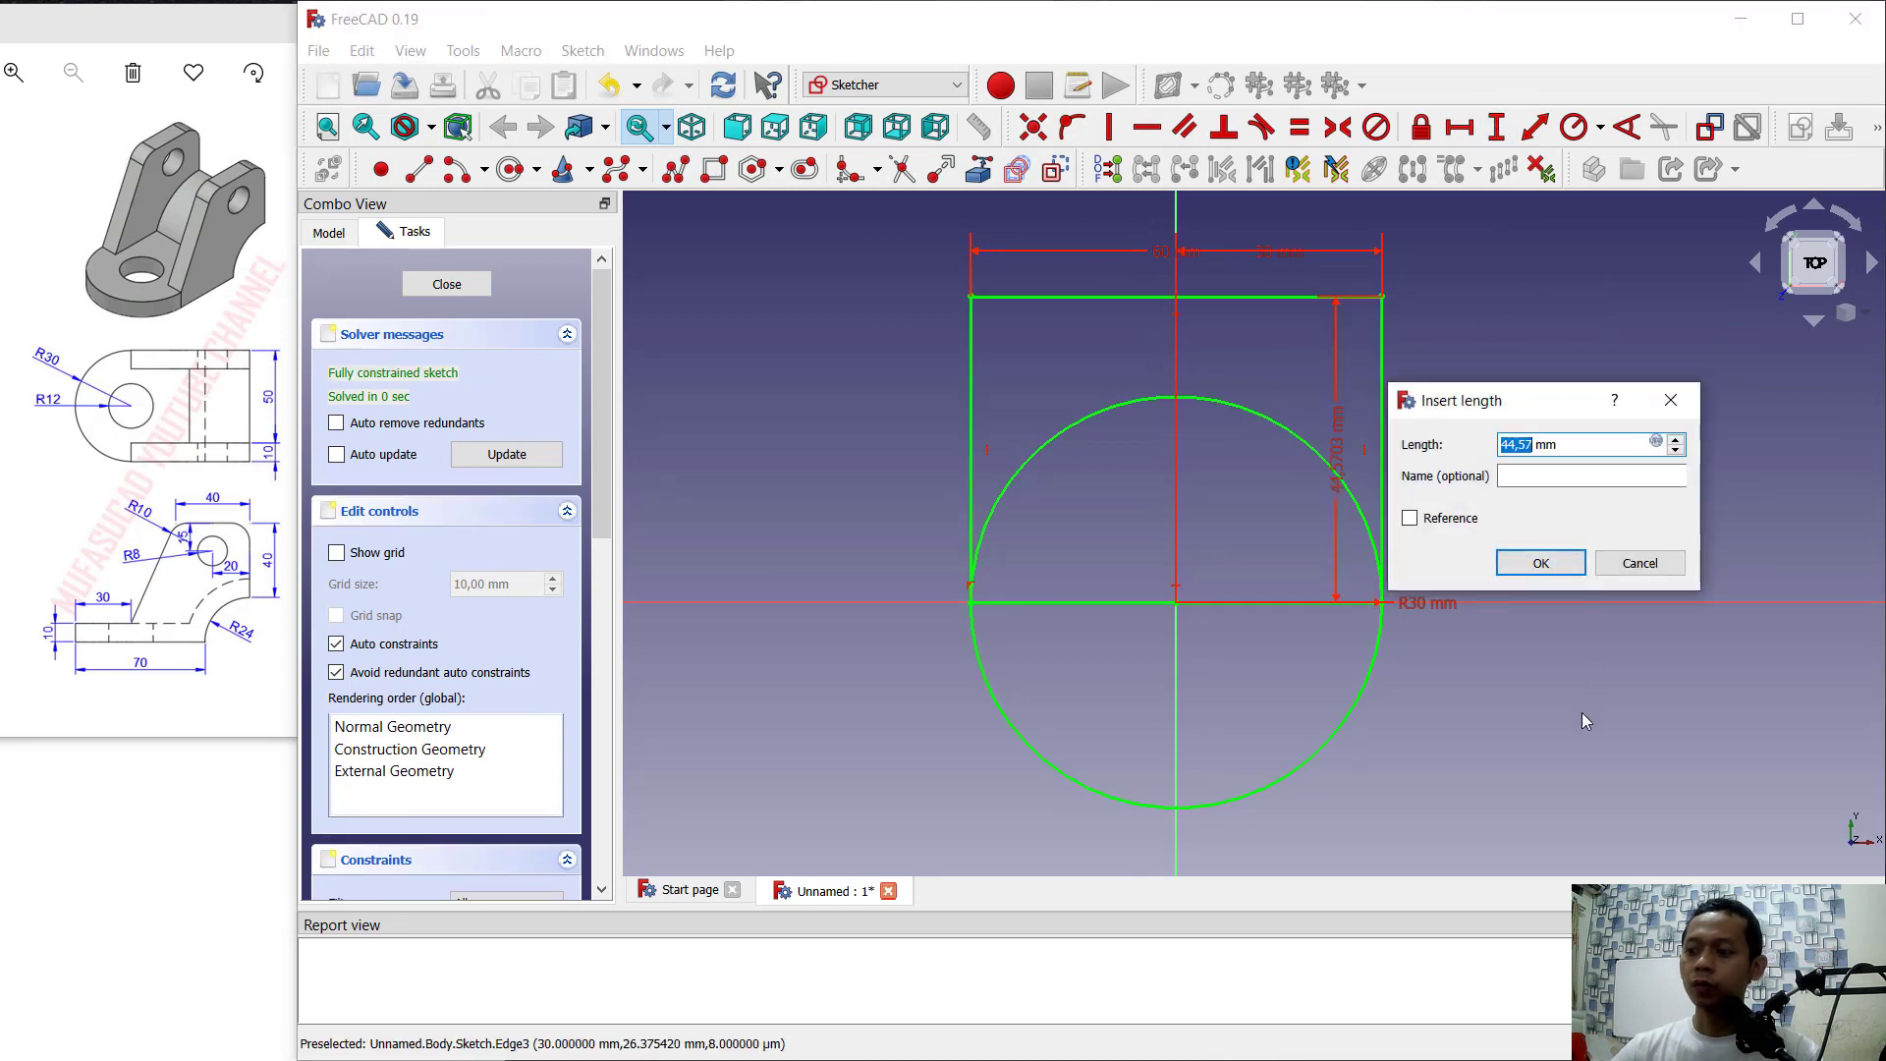
type("64")
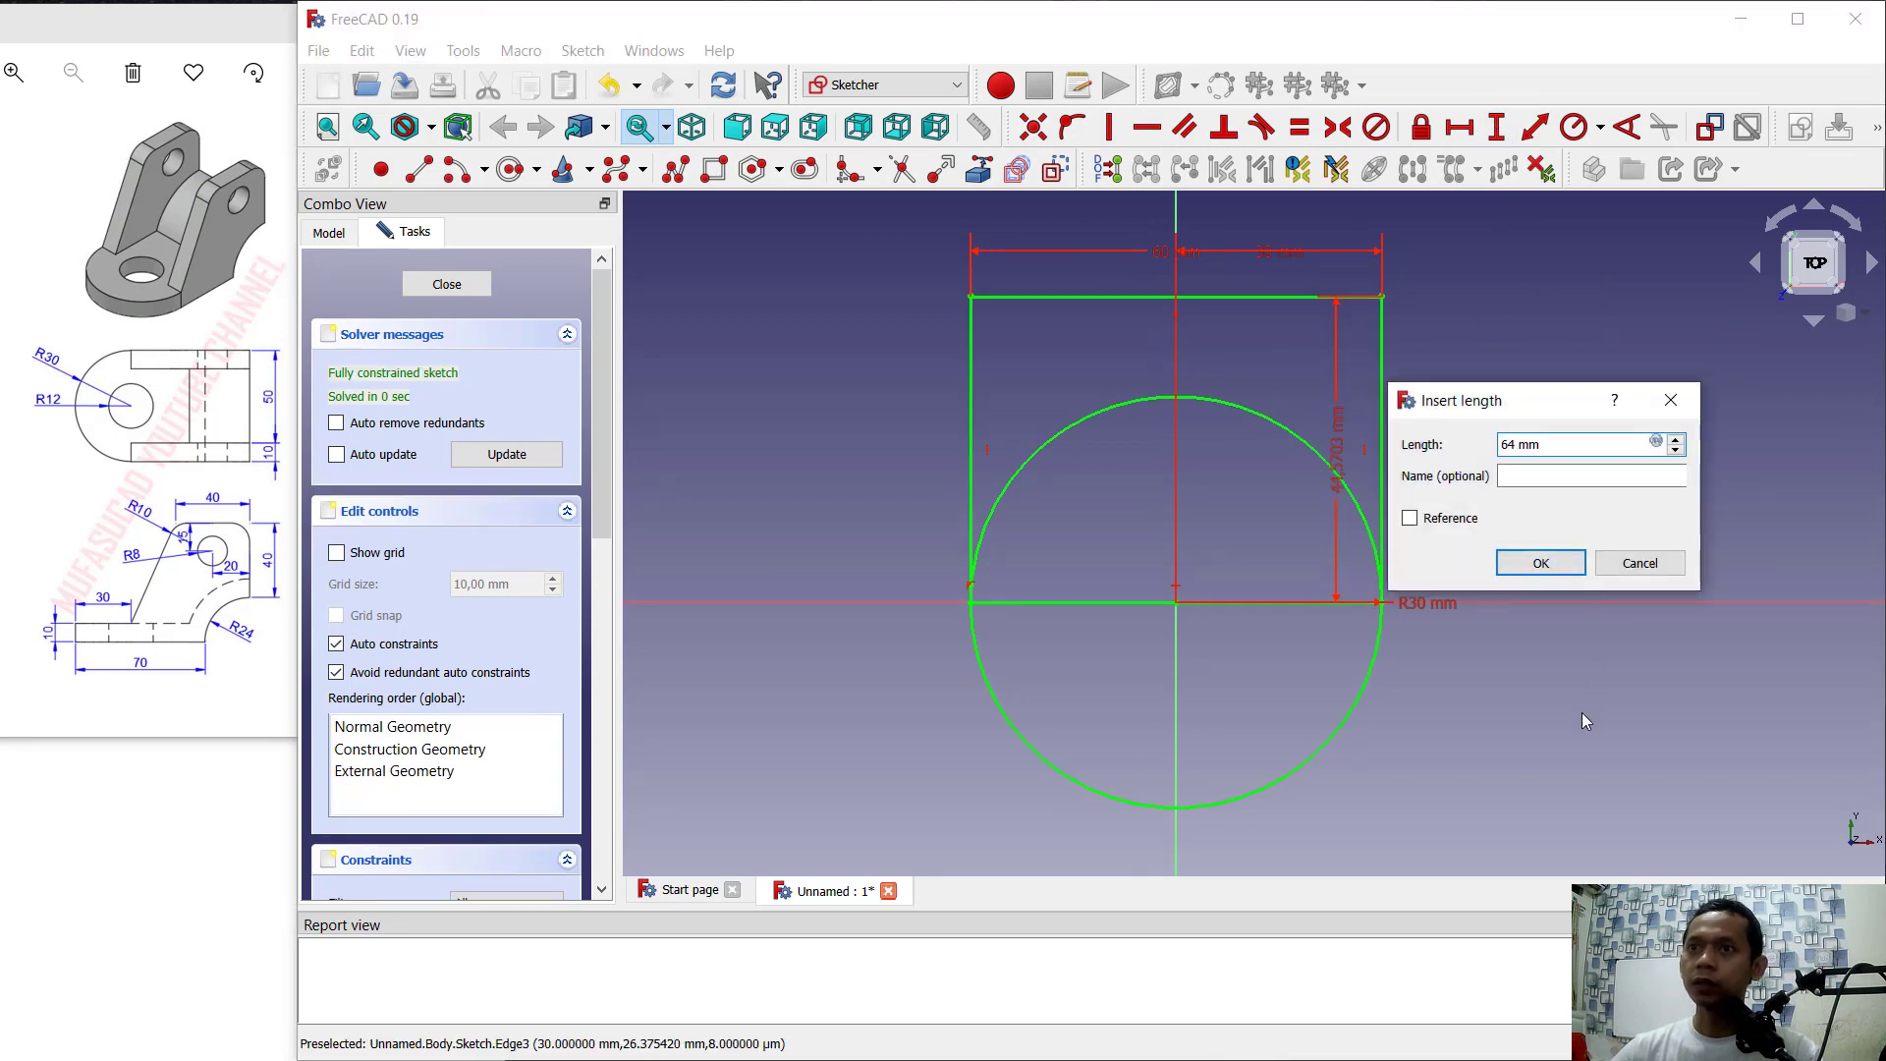
key("Return")
Step: Trim away the upper half of the circle inside the rectangle
mouse_move(1574, 679)
middle_mouse_down()
mouse_move(1451, 497)
mouse_move(1472, 455)
middle_mouse_up()
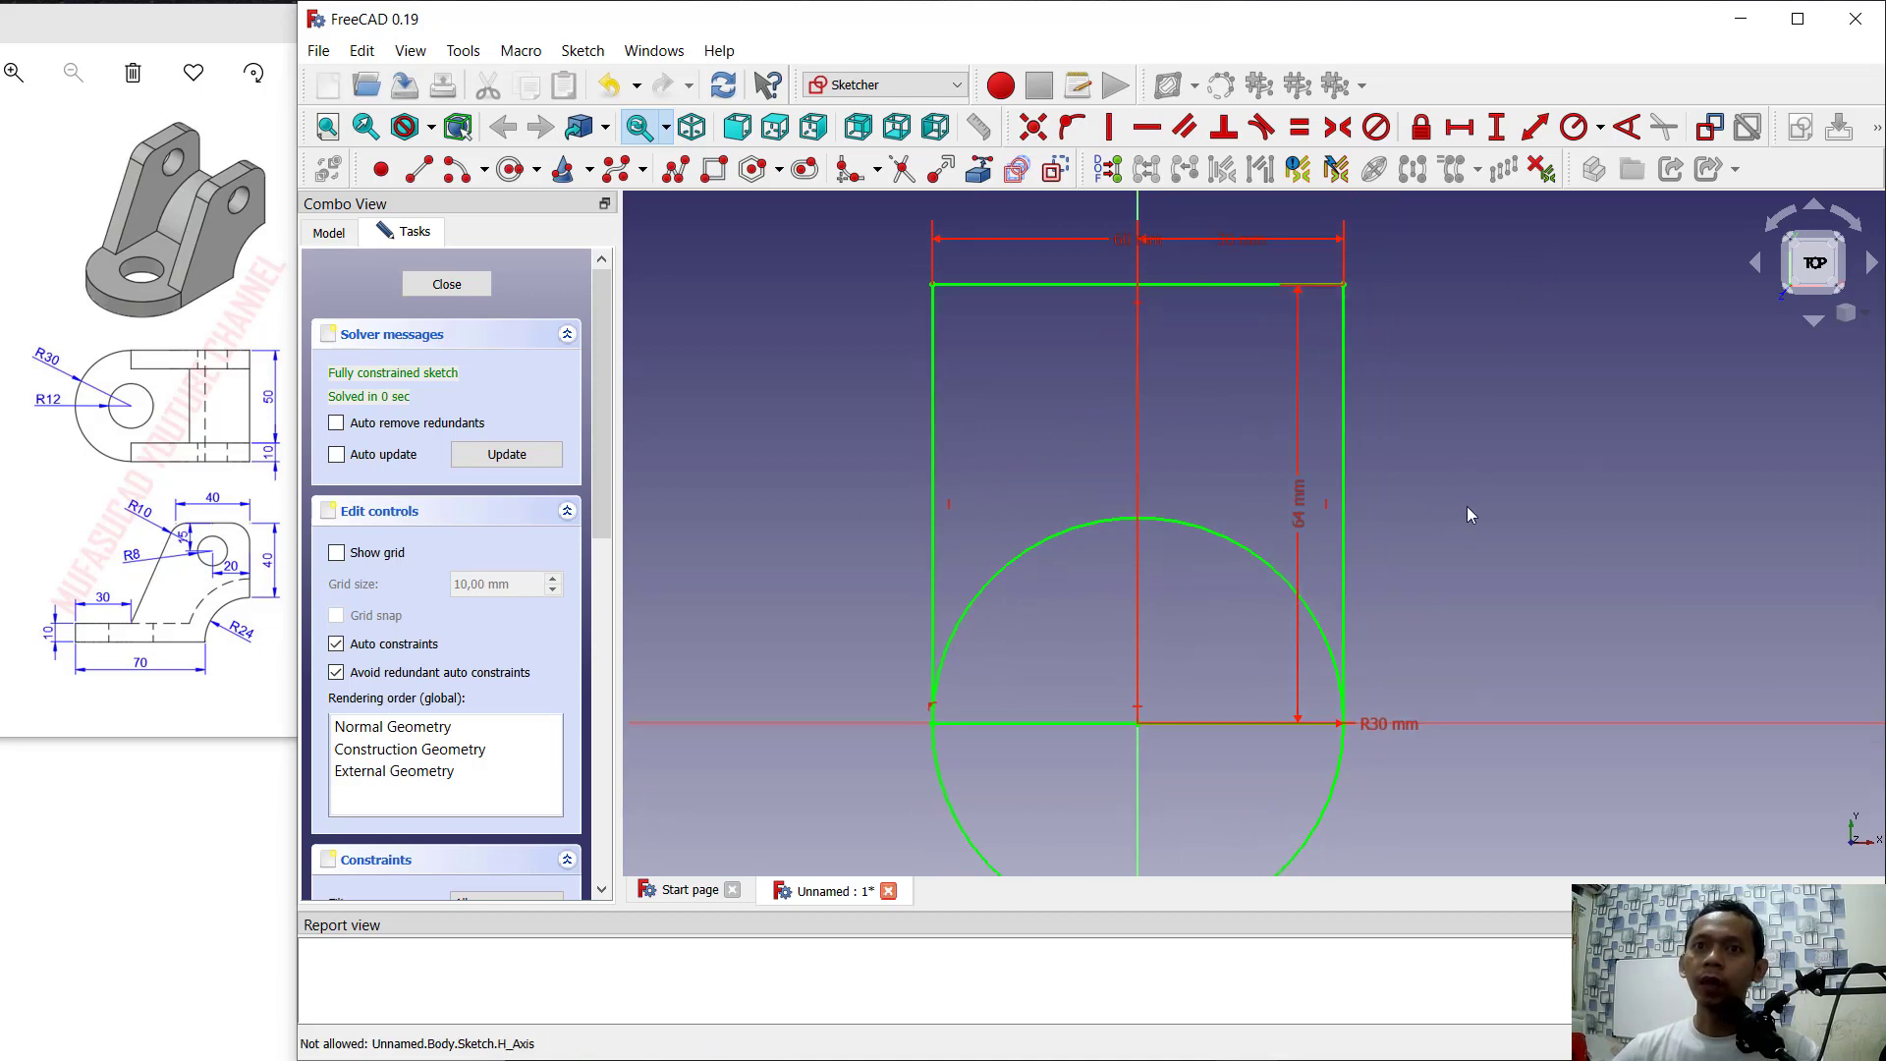
left_click(900, 173)
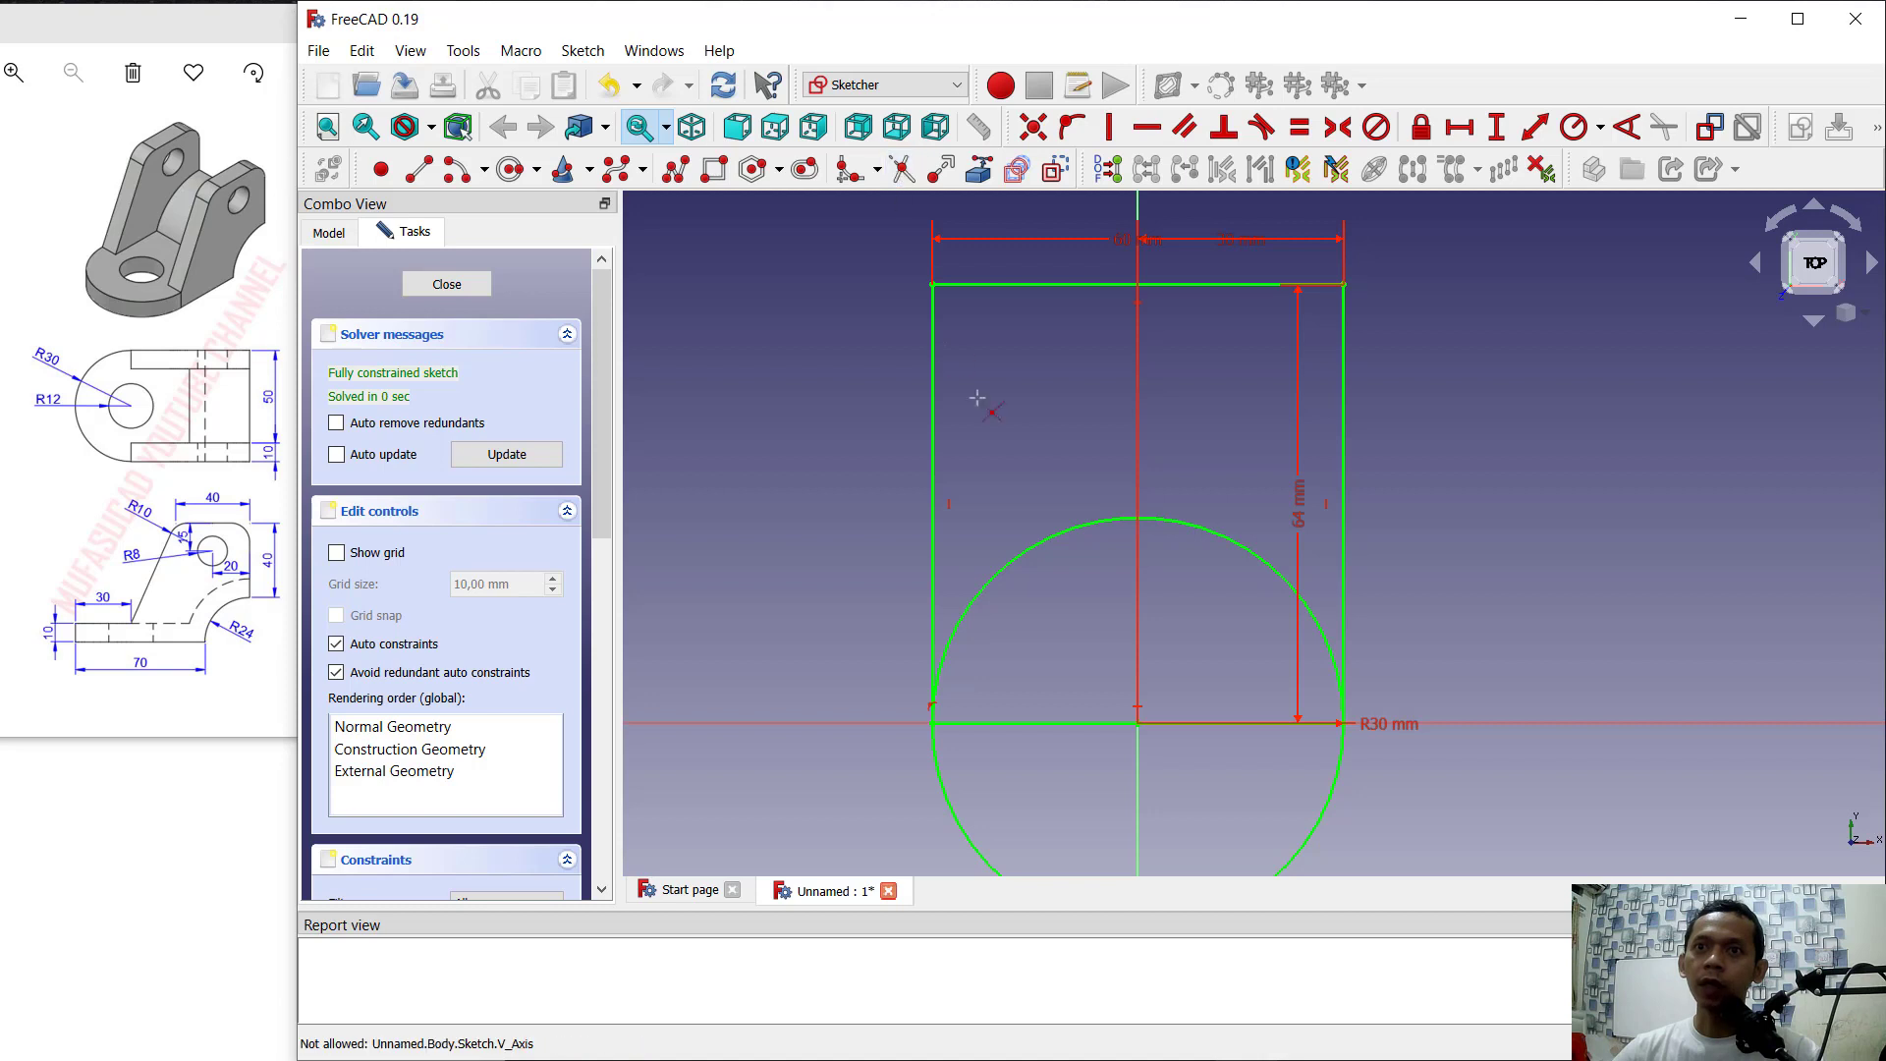
left_click(1094, 540)
Step: Select and delete the redundant horizontal distance constraints reported by the sketch solver
middle_click_drag(1170, 580, 1193, 502)
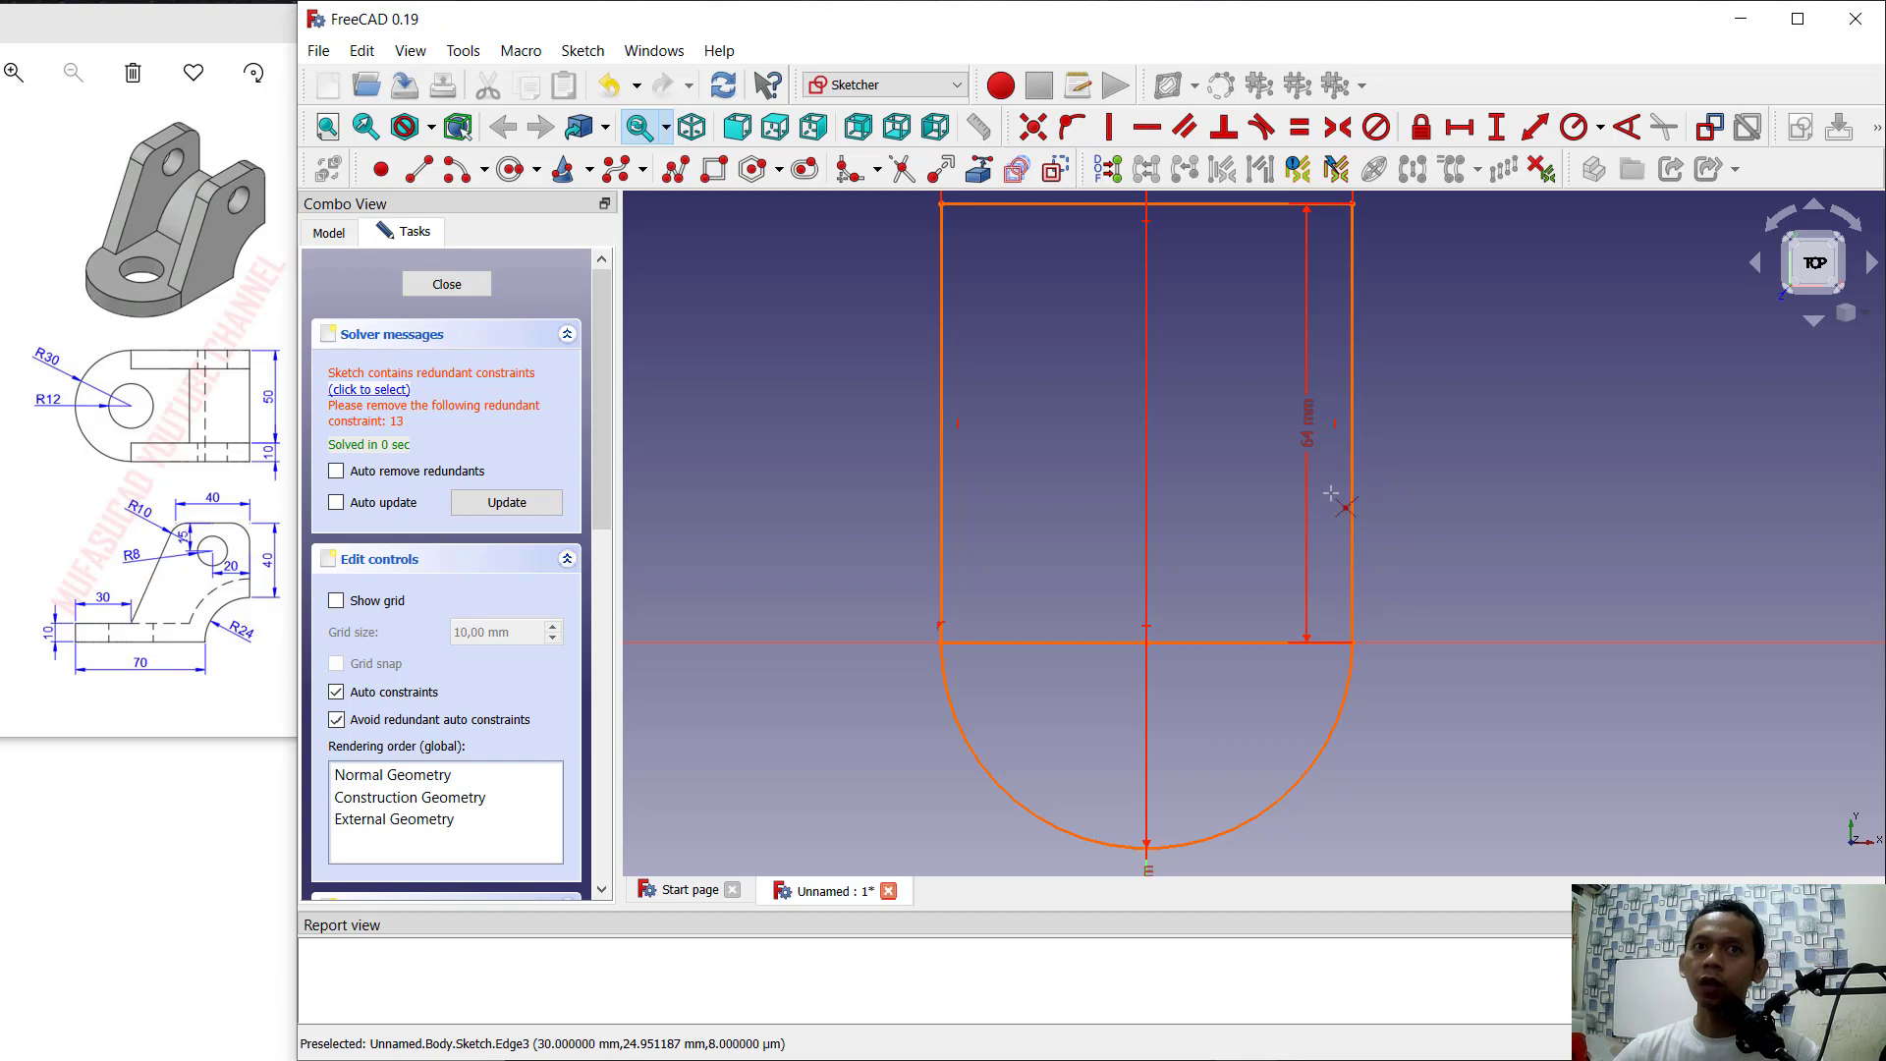
left_click(380, 392)
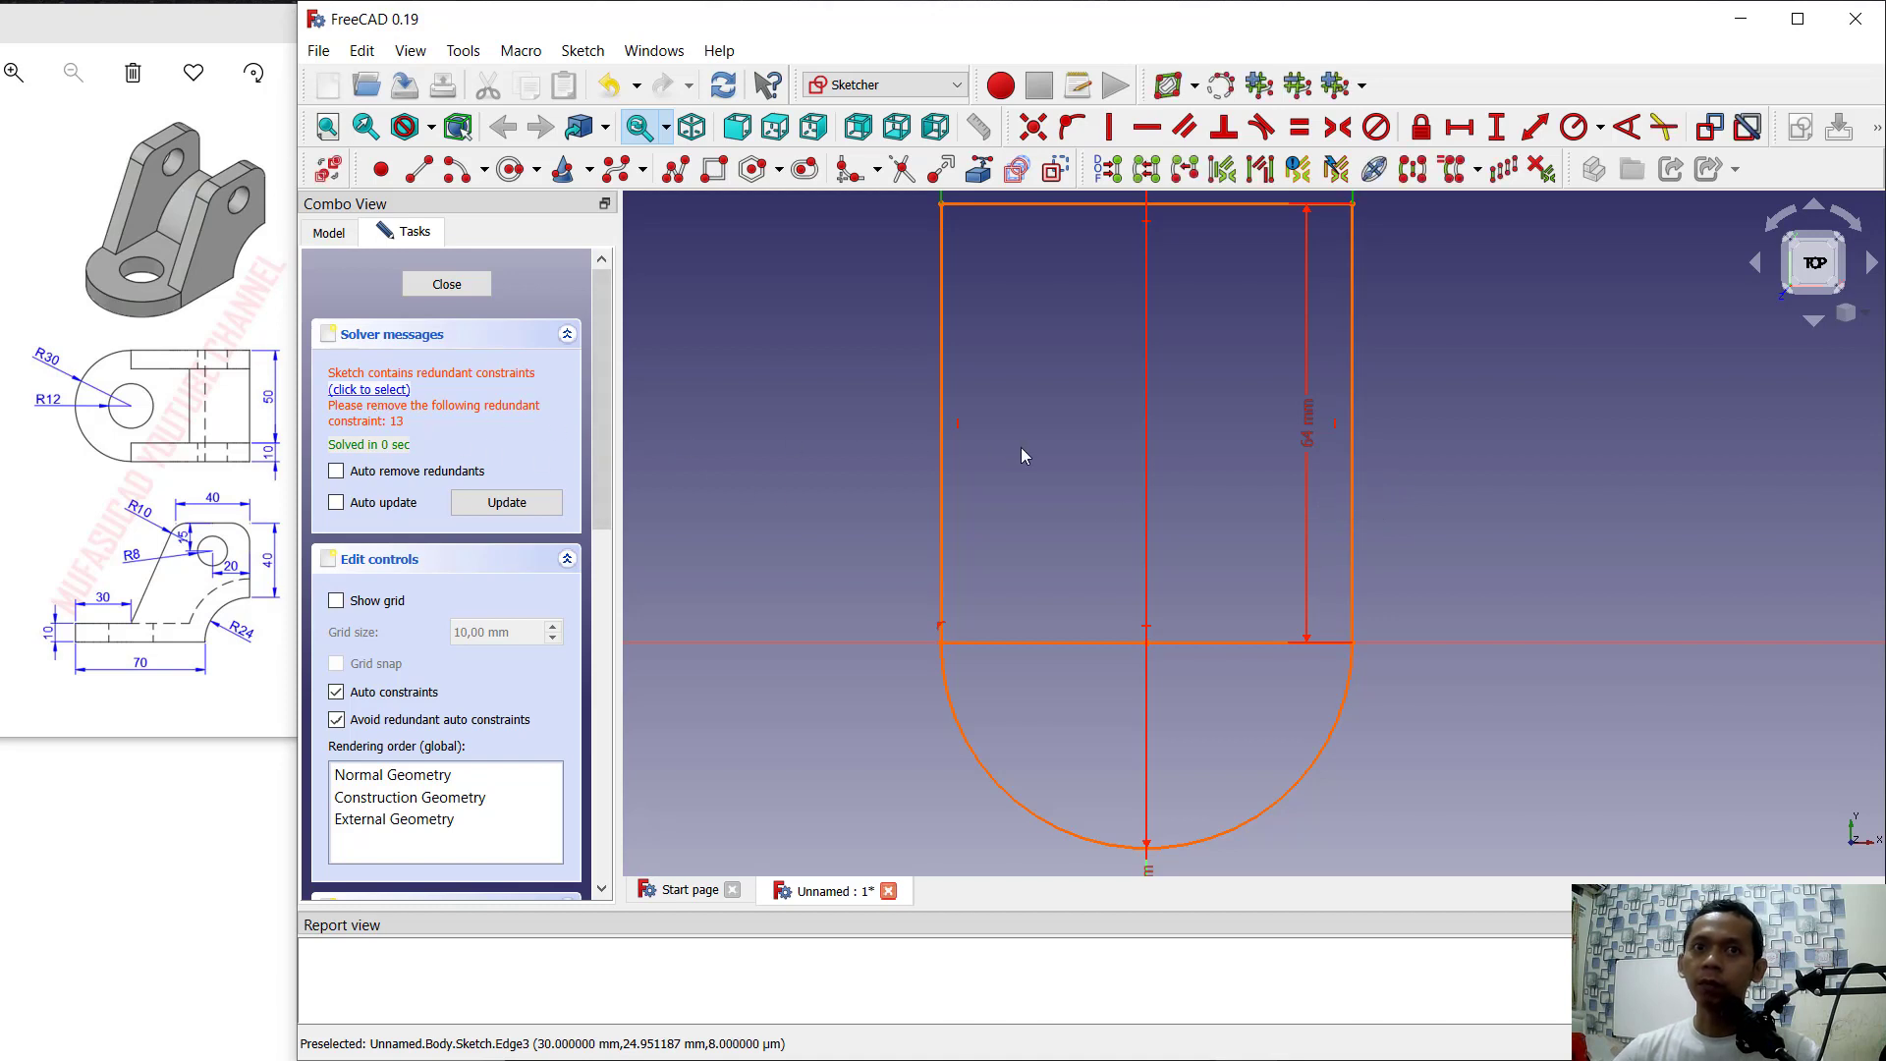
key("Delete")
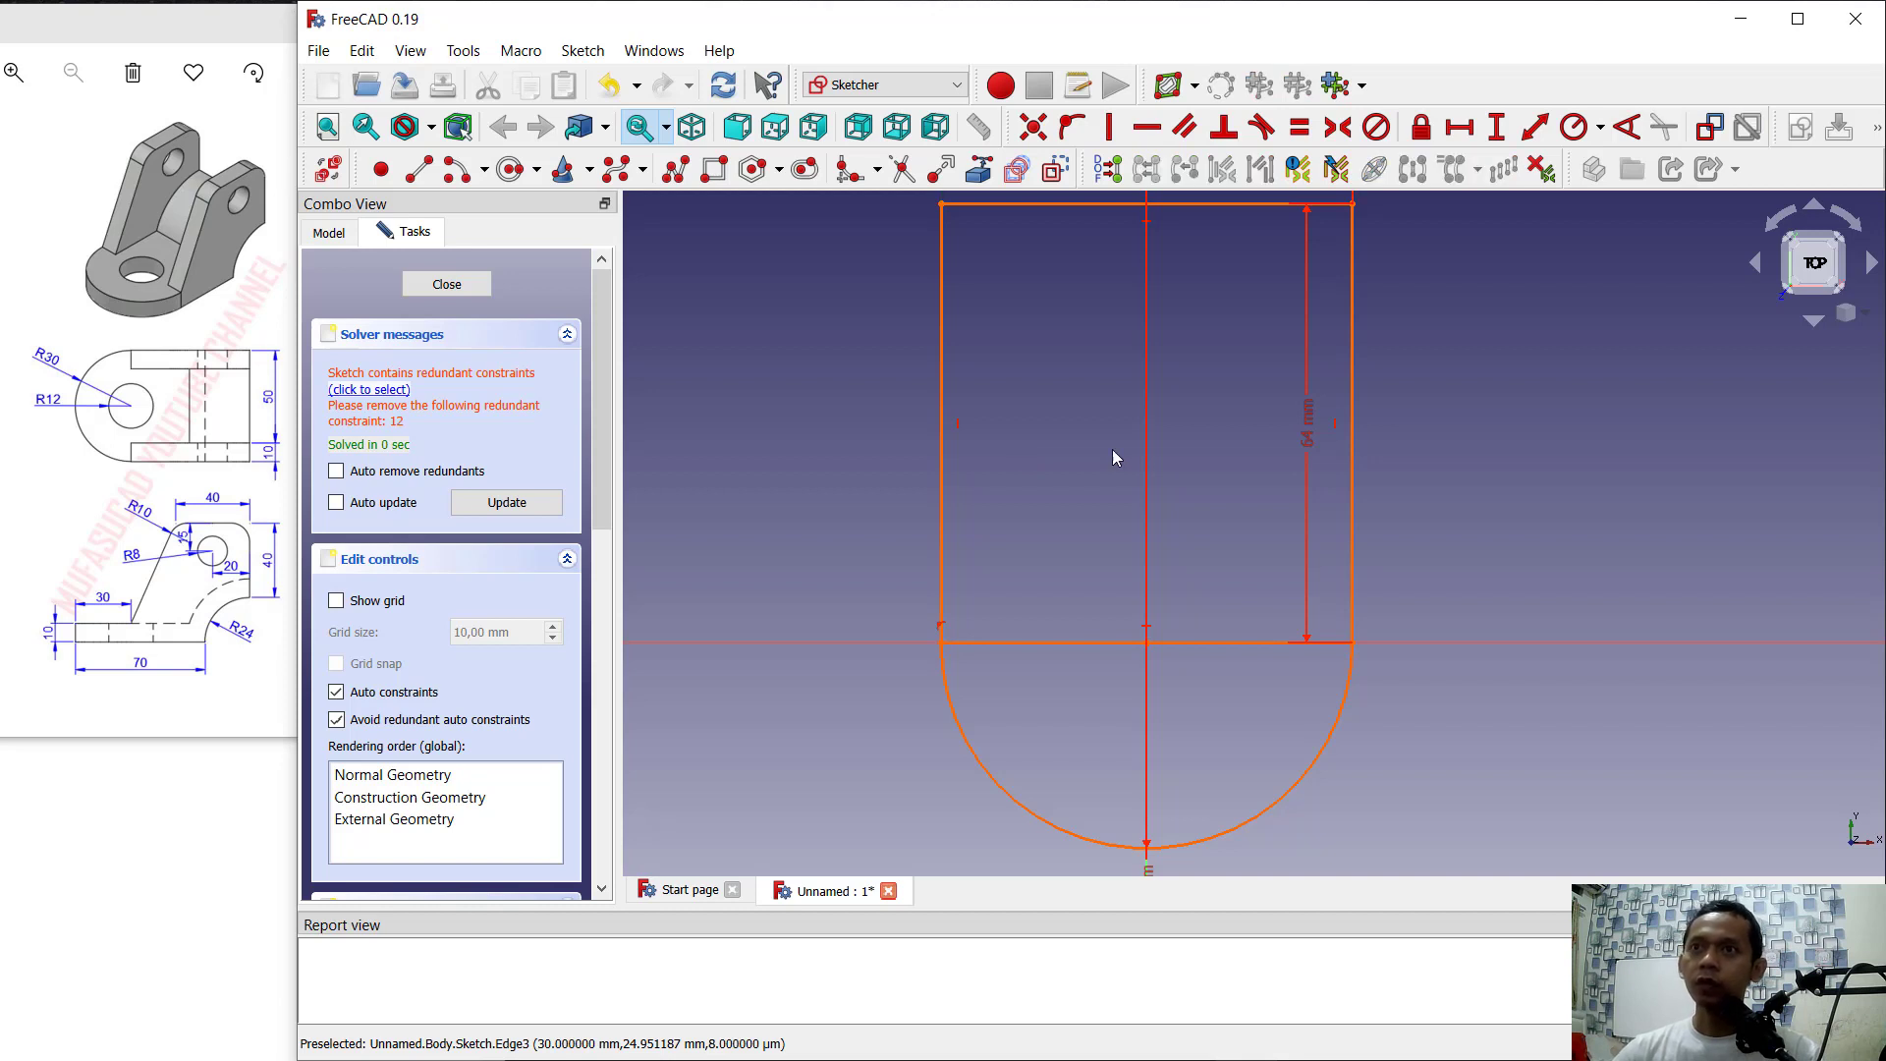
left_click(386, 391)
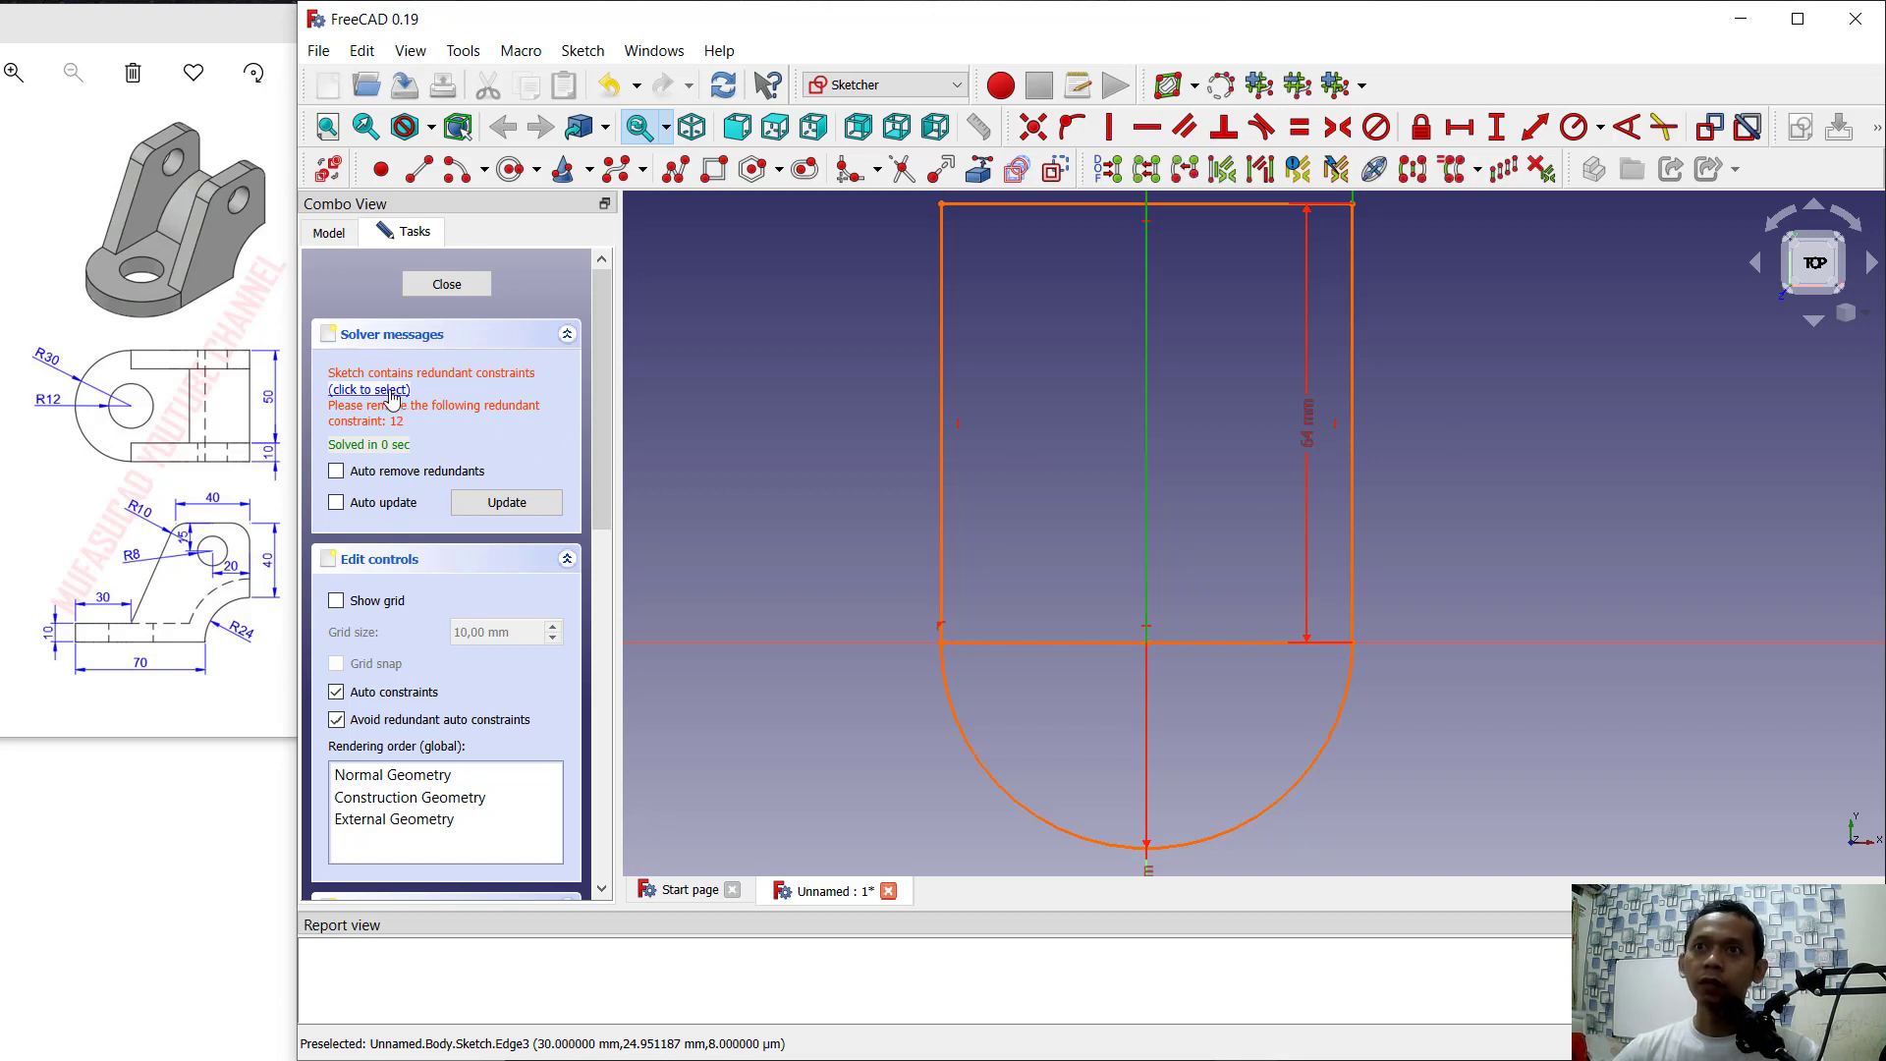
key("Delete")
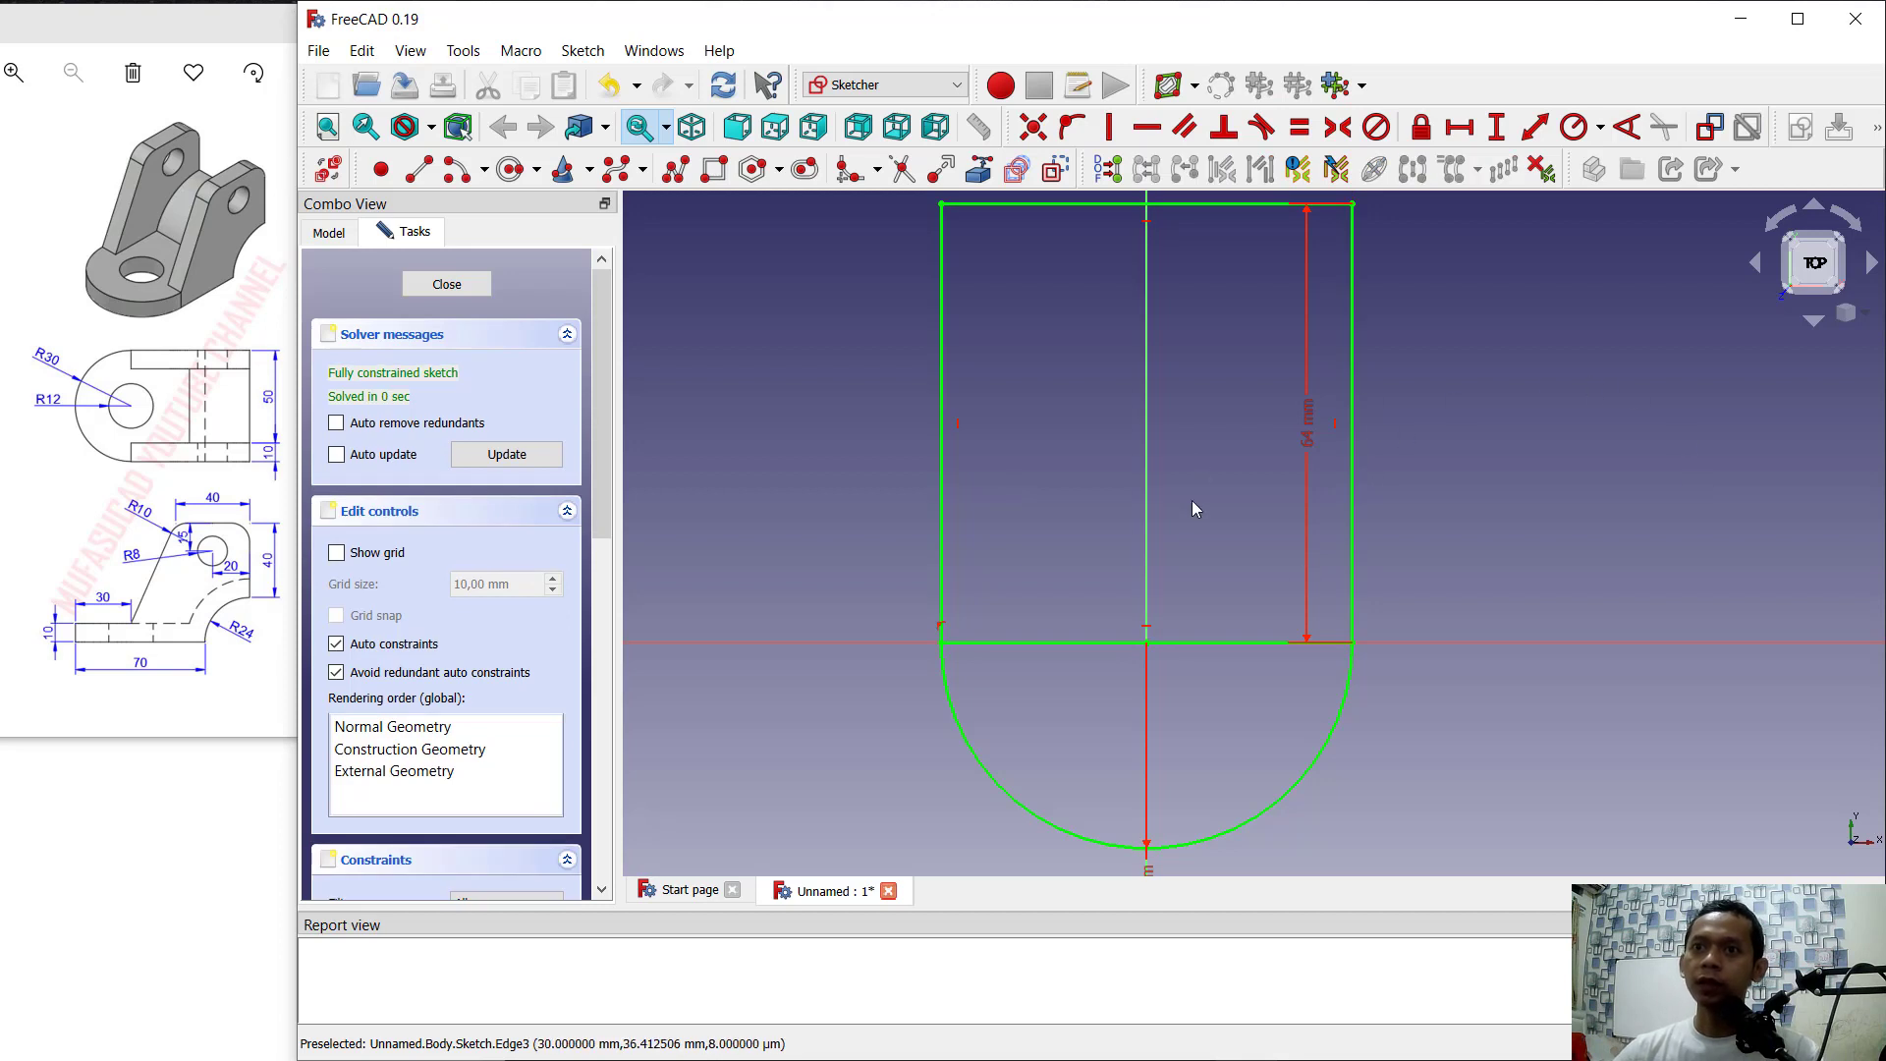
Step: Delete the rectangle's lower edge between the arc's endpoints and close the sketch
left_click(1229, 639)
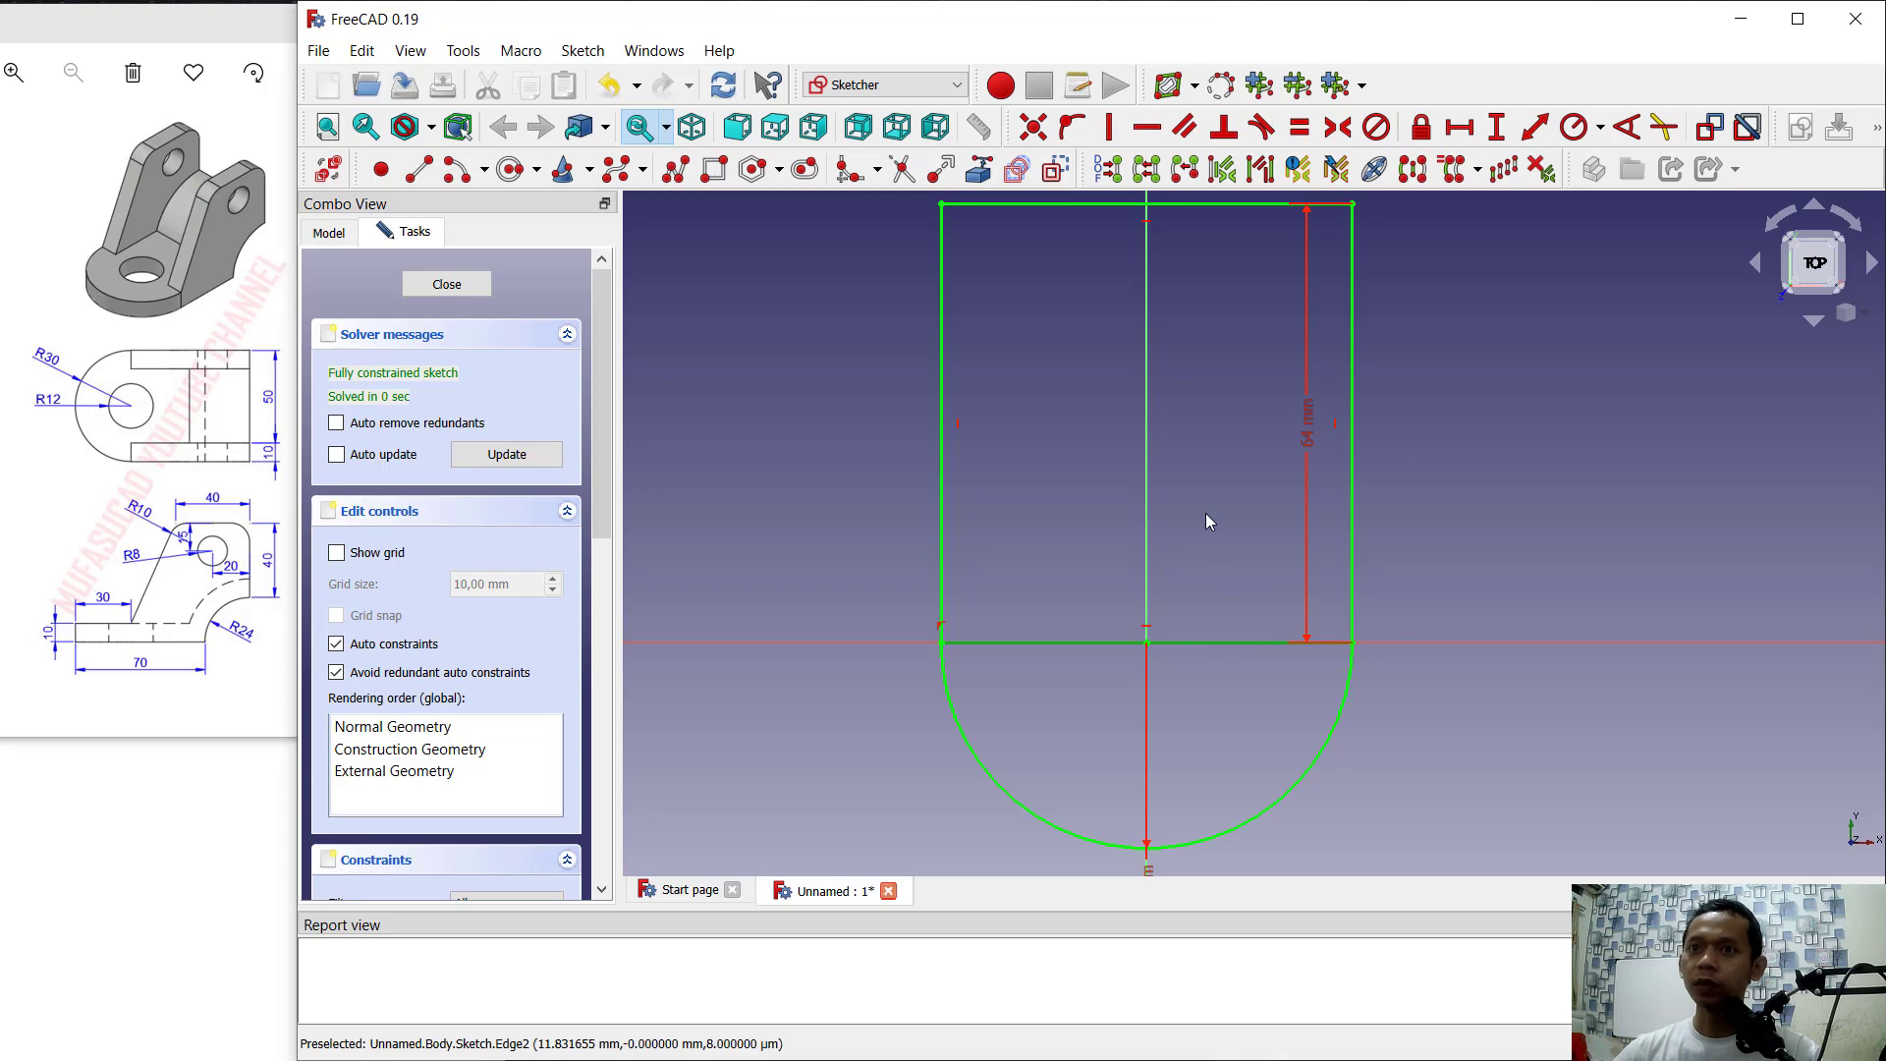
key("Delete")
scroll(1246, 468, "down", 1)
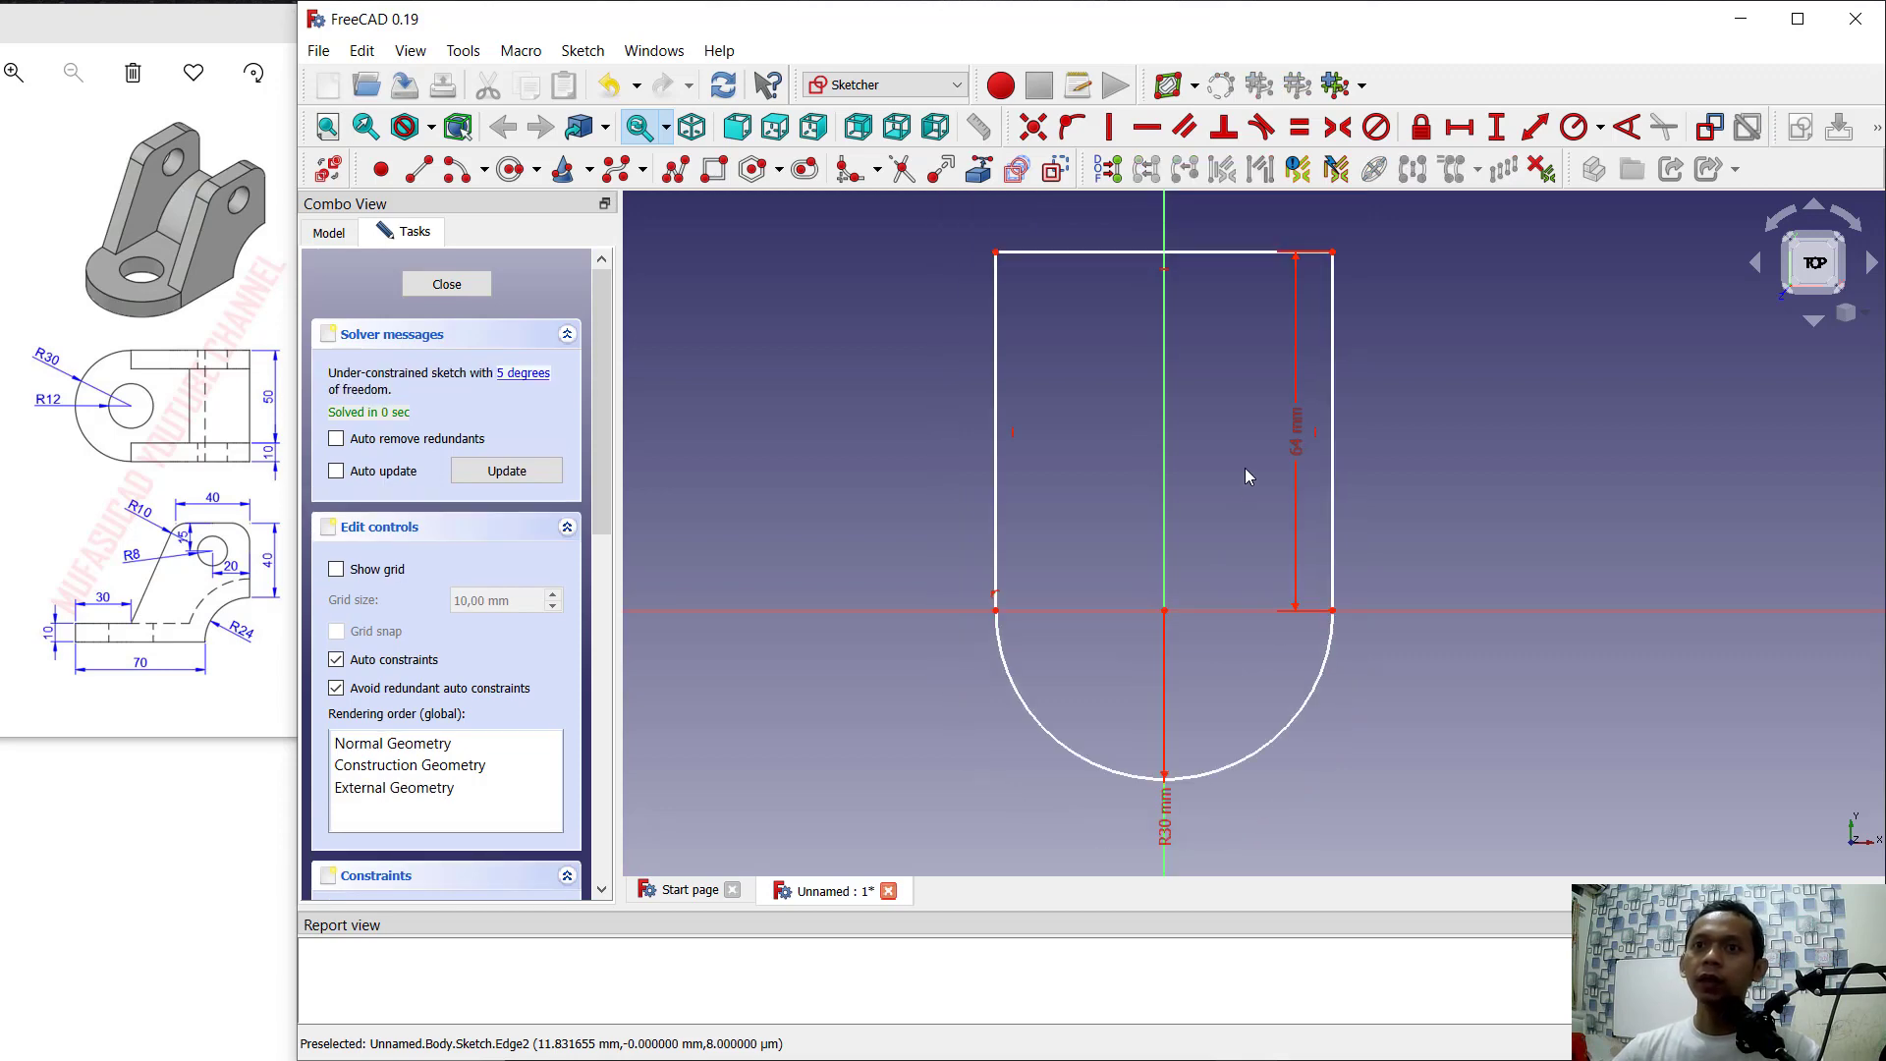
middle_click_drag(1246, 468, 1211, 487)
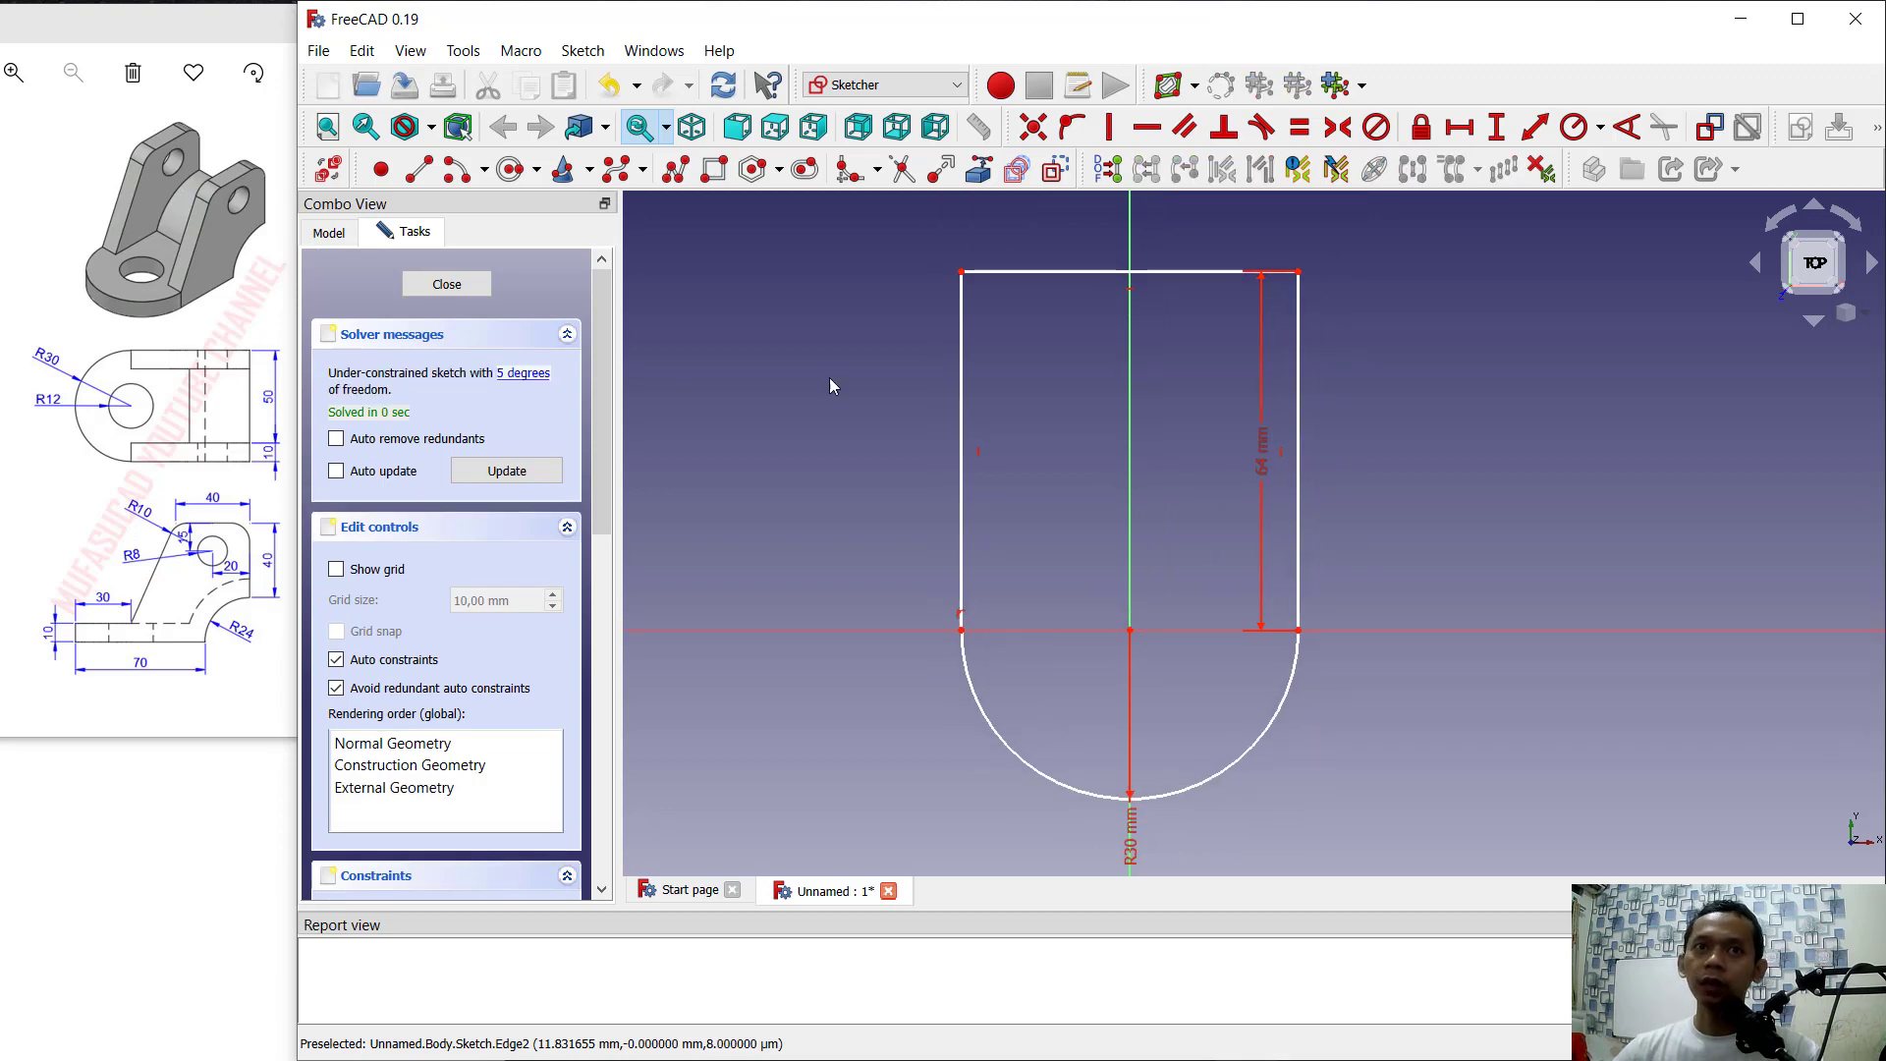
left_click(447, 284)
Step: Pad the round-ended base profile to a thickness of 10 mm
middle_click_drag(1451, 420, 1321, 501)
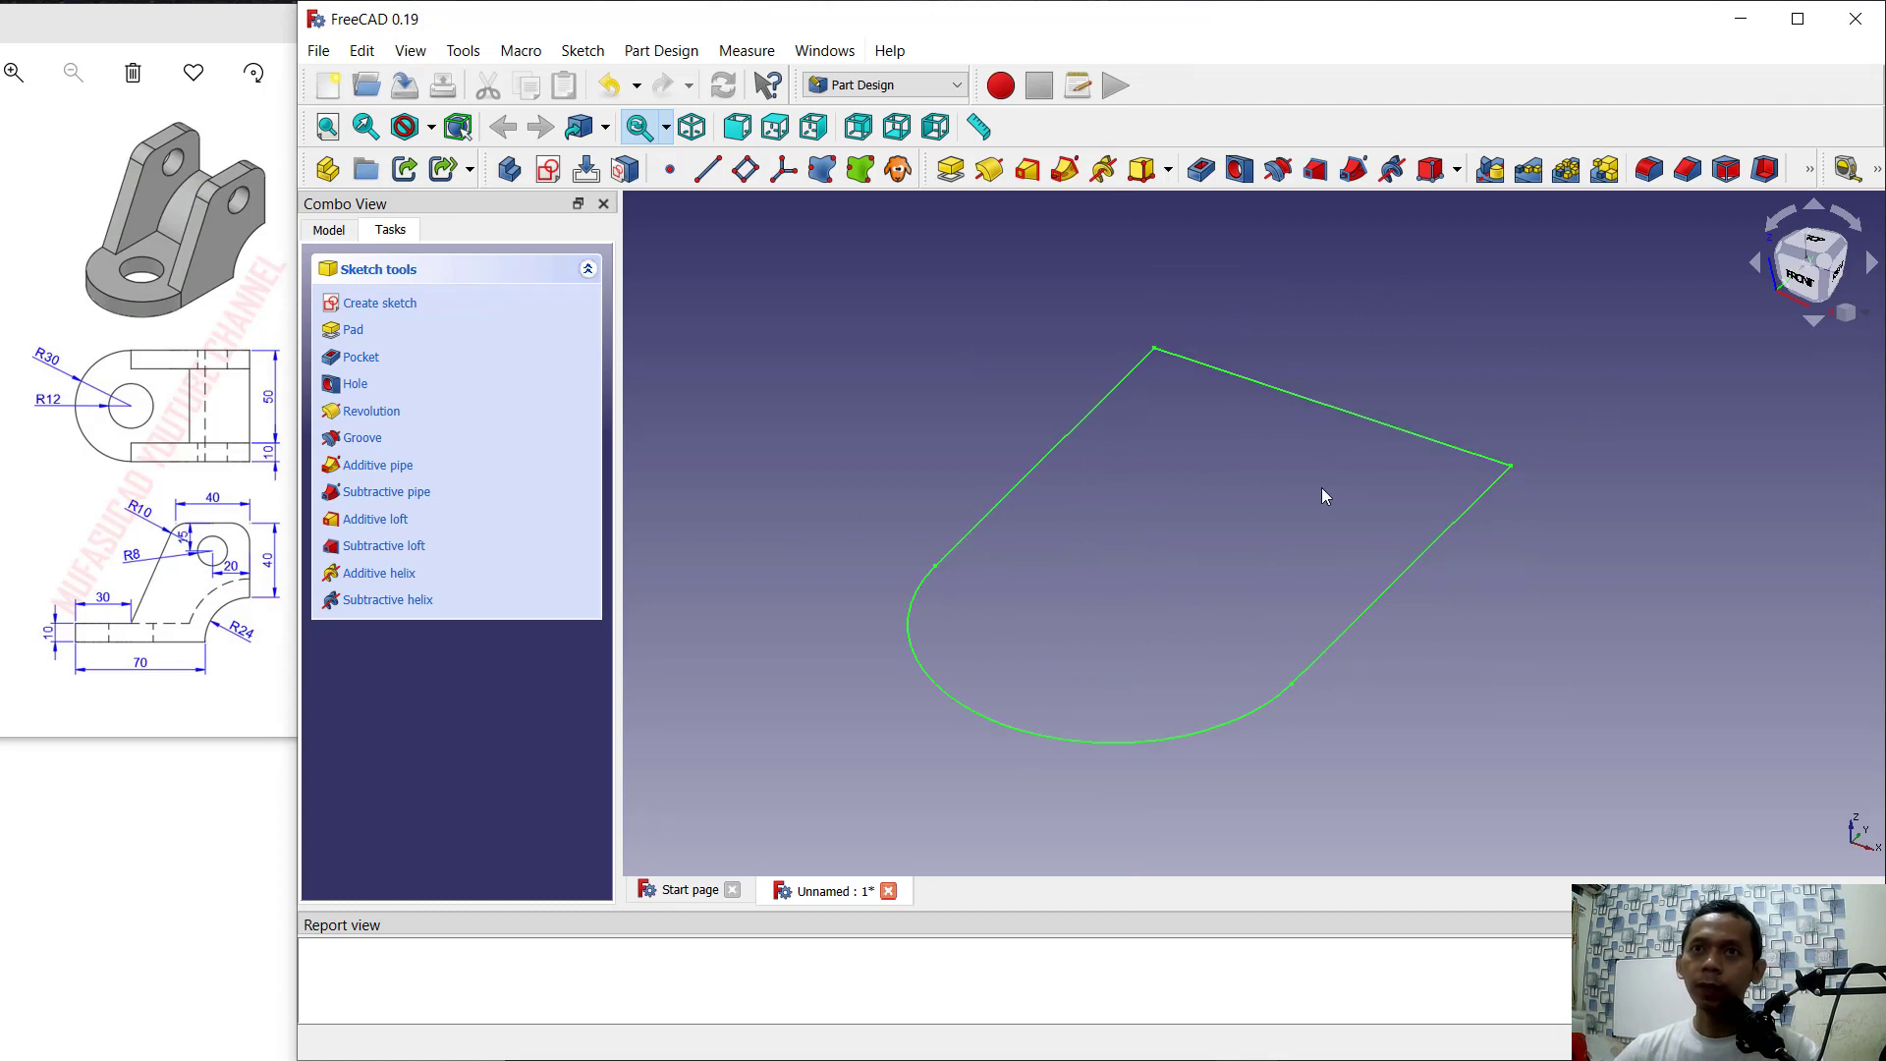
left_click(950, 169)
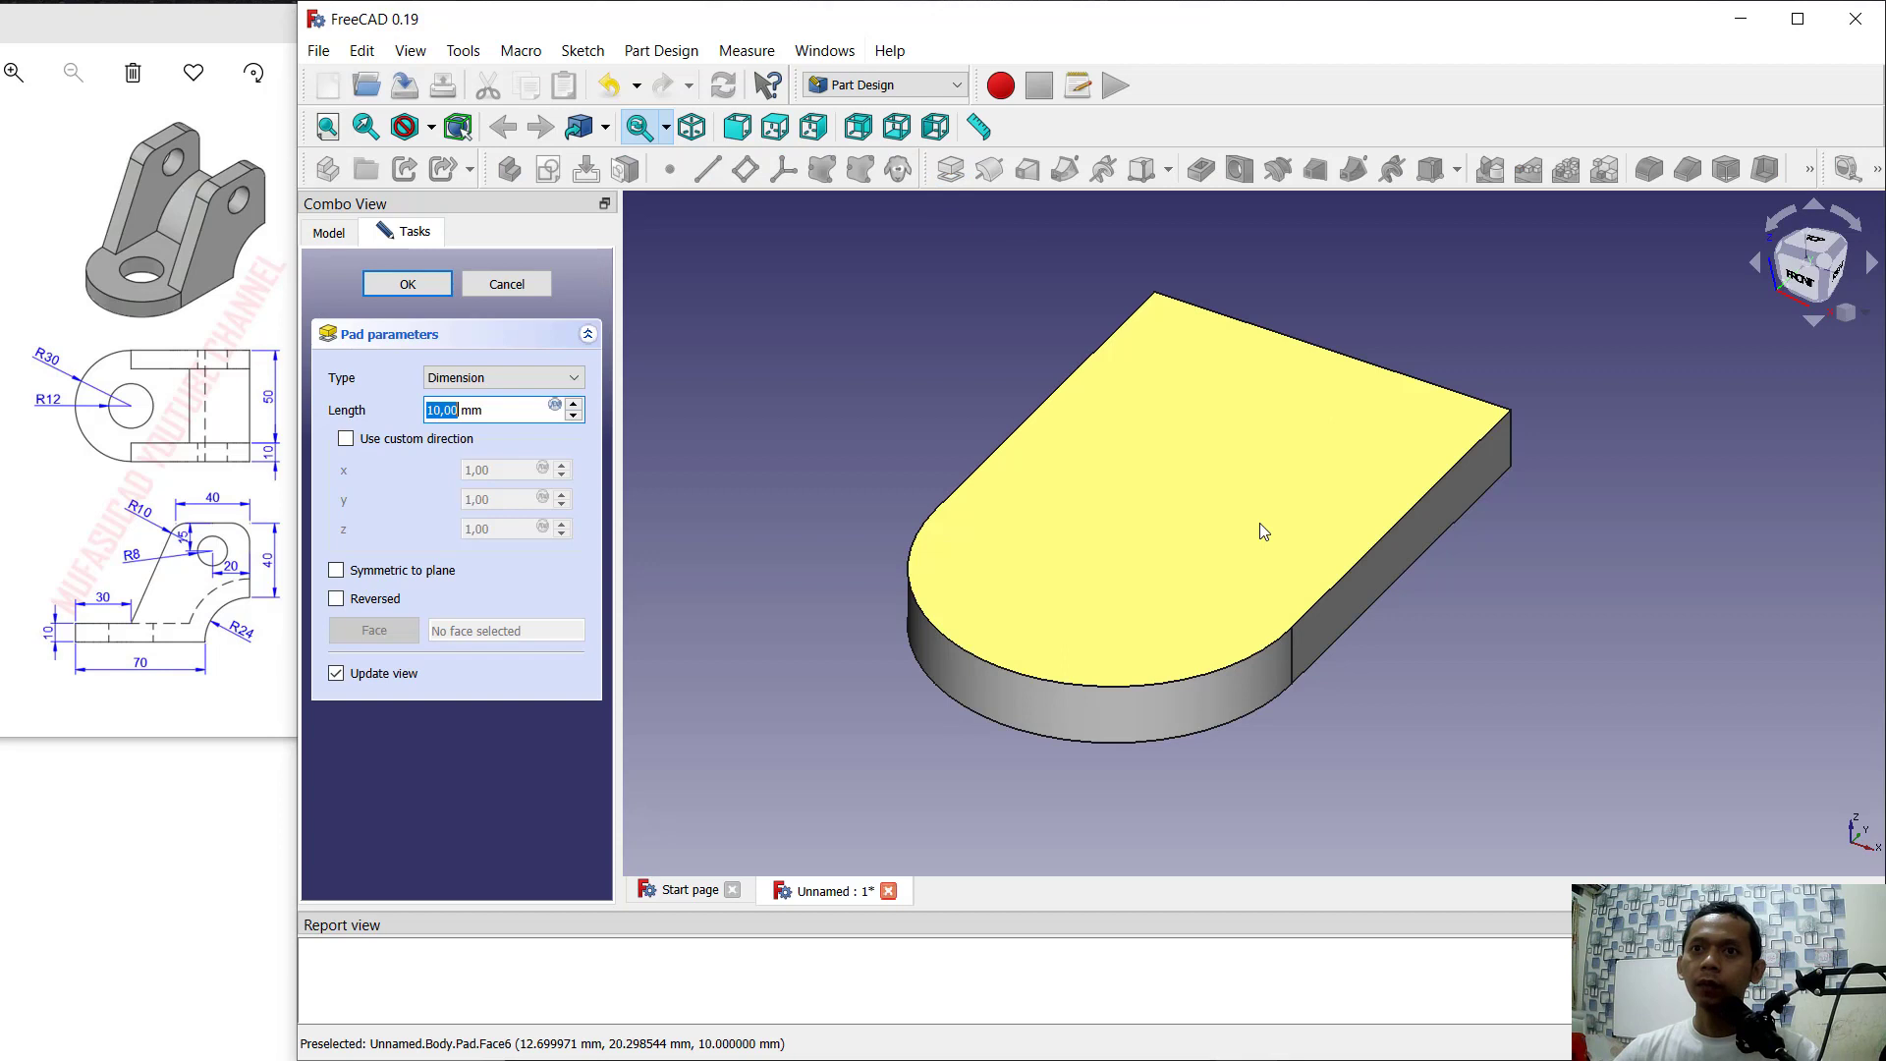
left_click(409, 287)
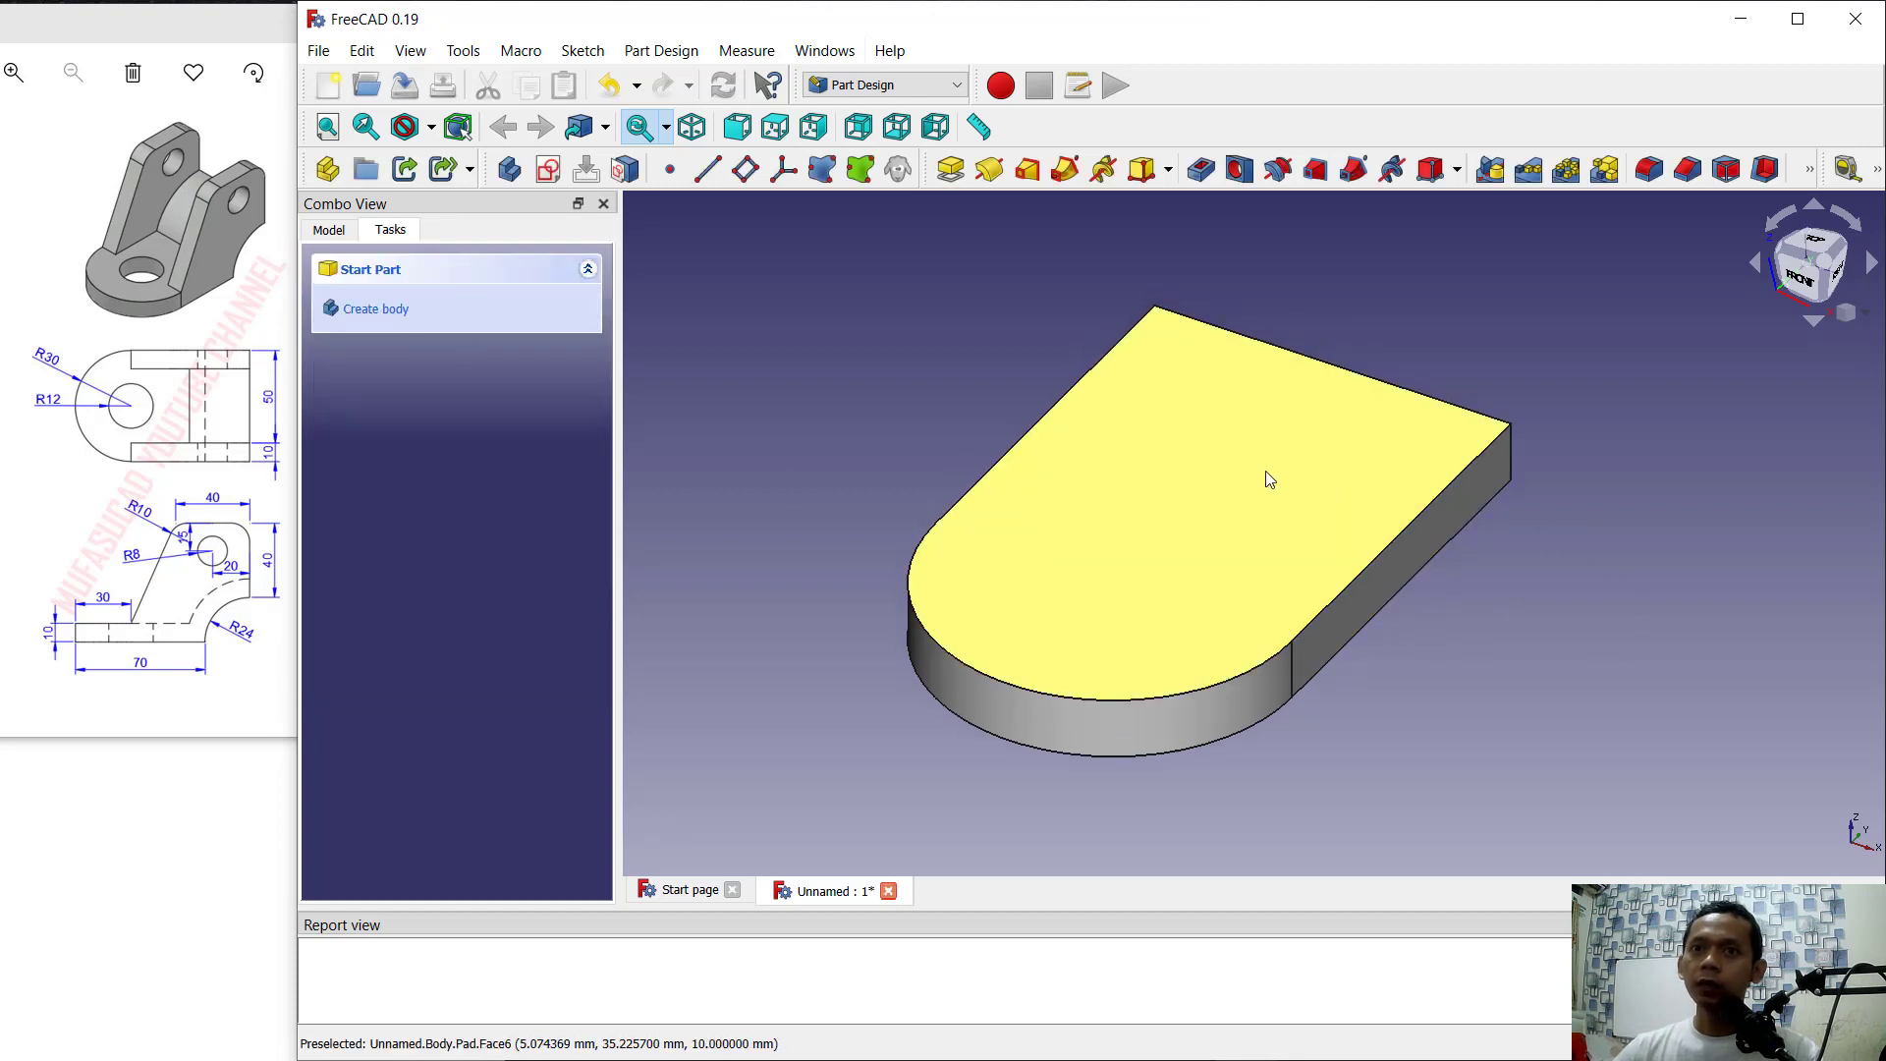
Step: Create a sketch on the base plate's upper face and reference its straight end edge and adjoining long side edge as external geometry
left_click(1229, 480)
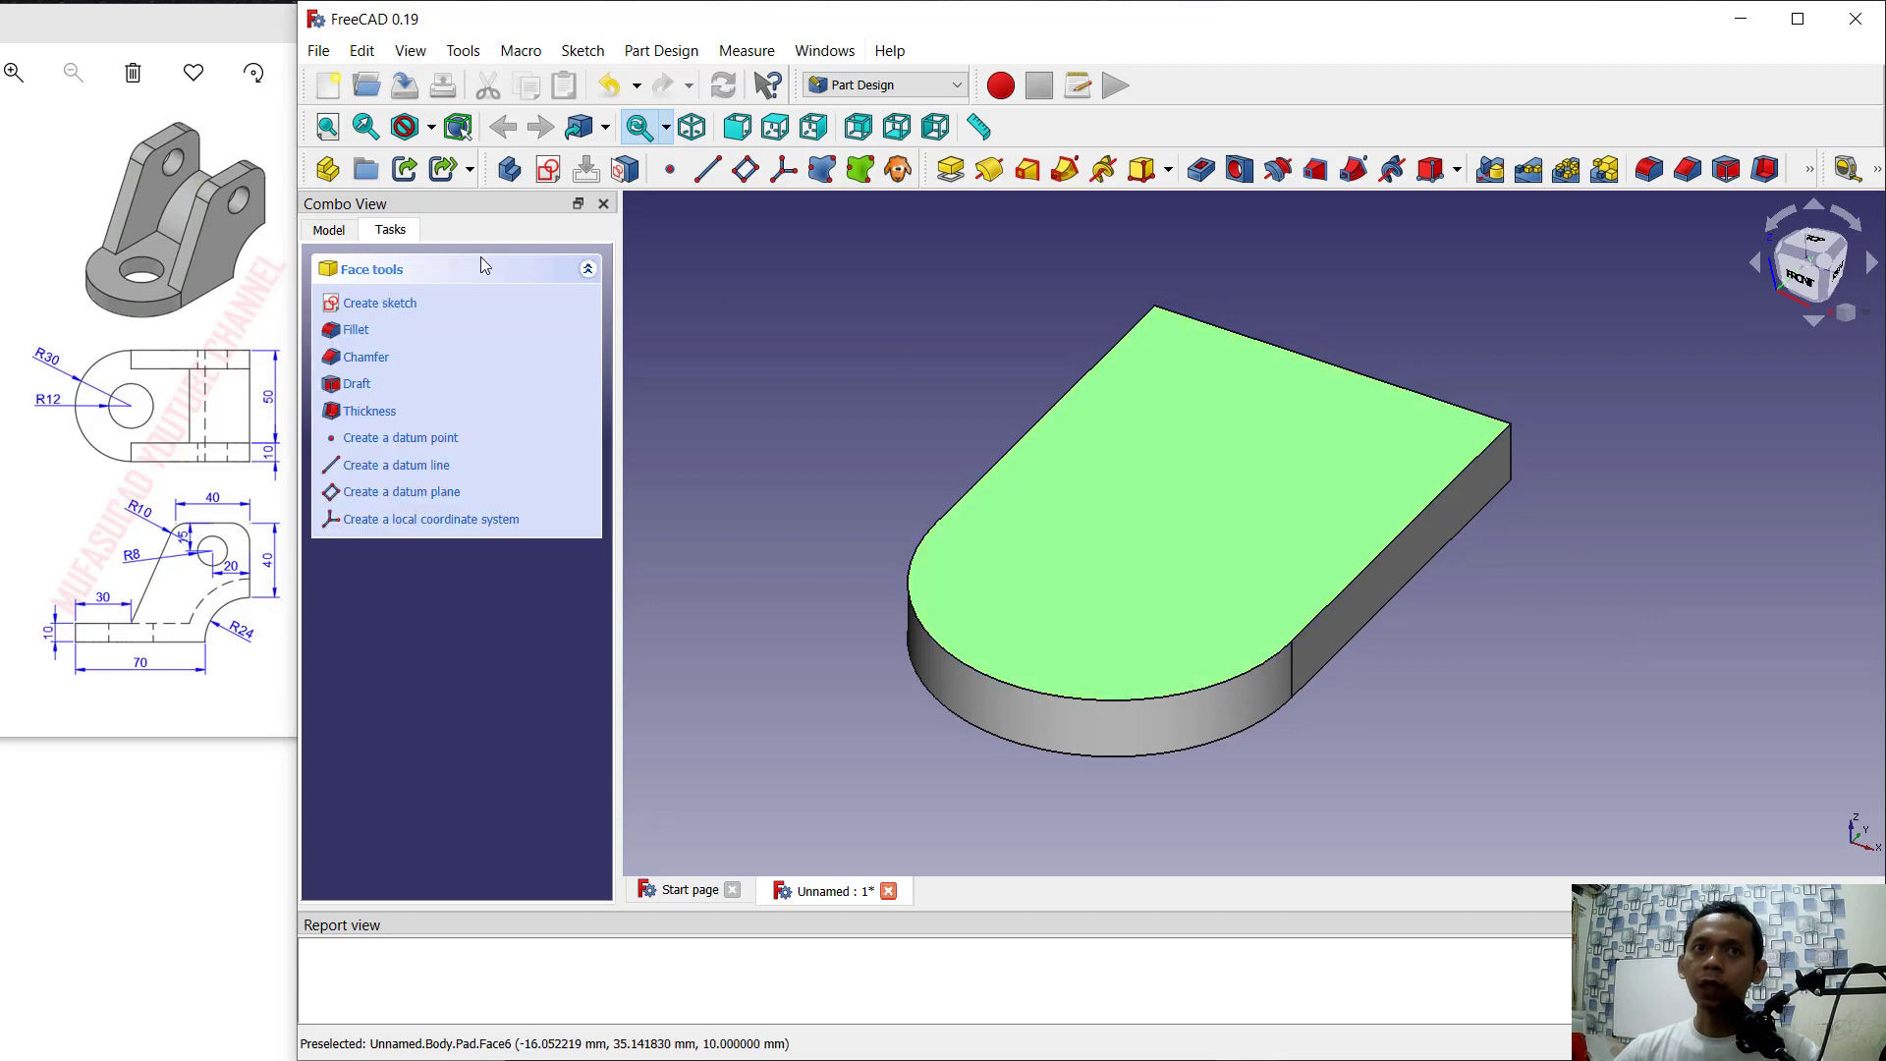
left_click(380, 303)
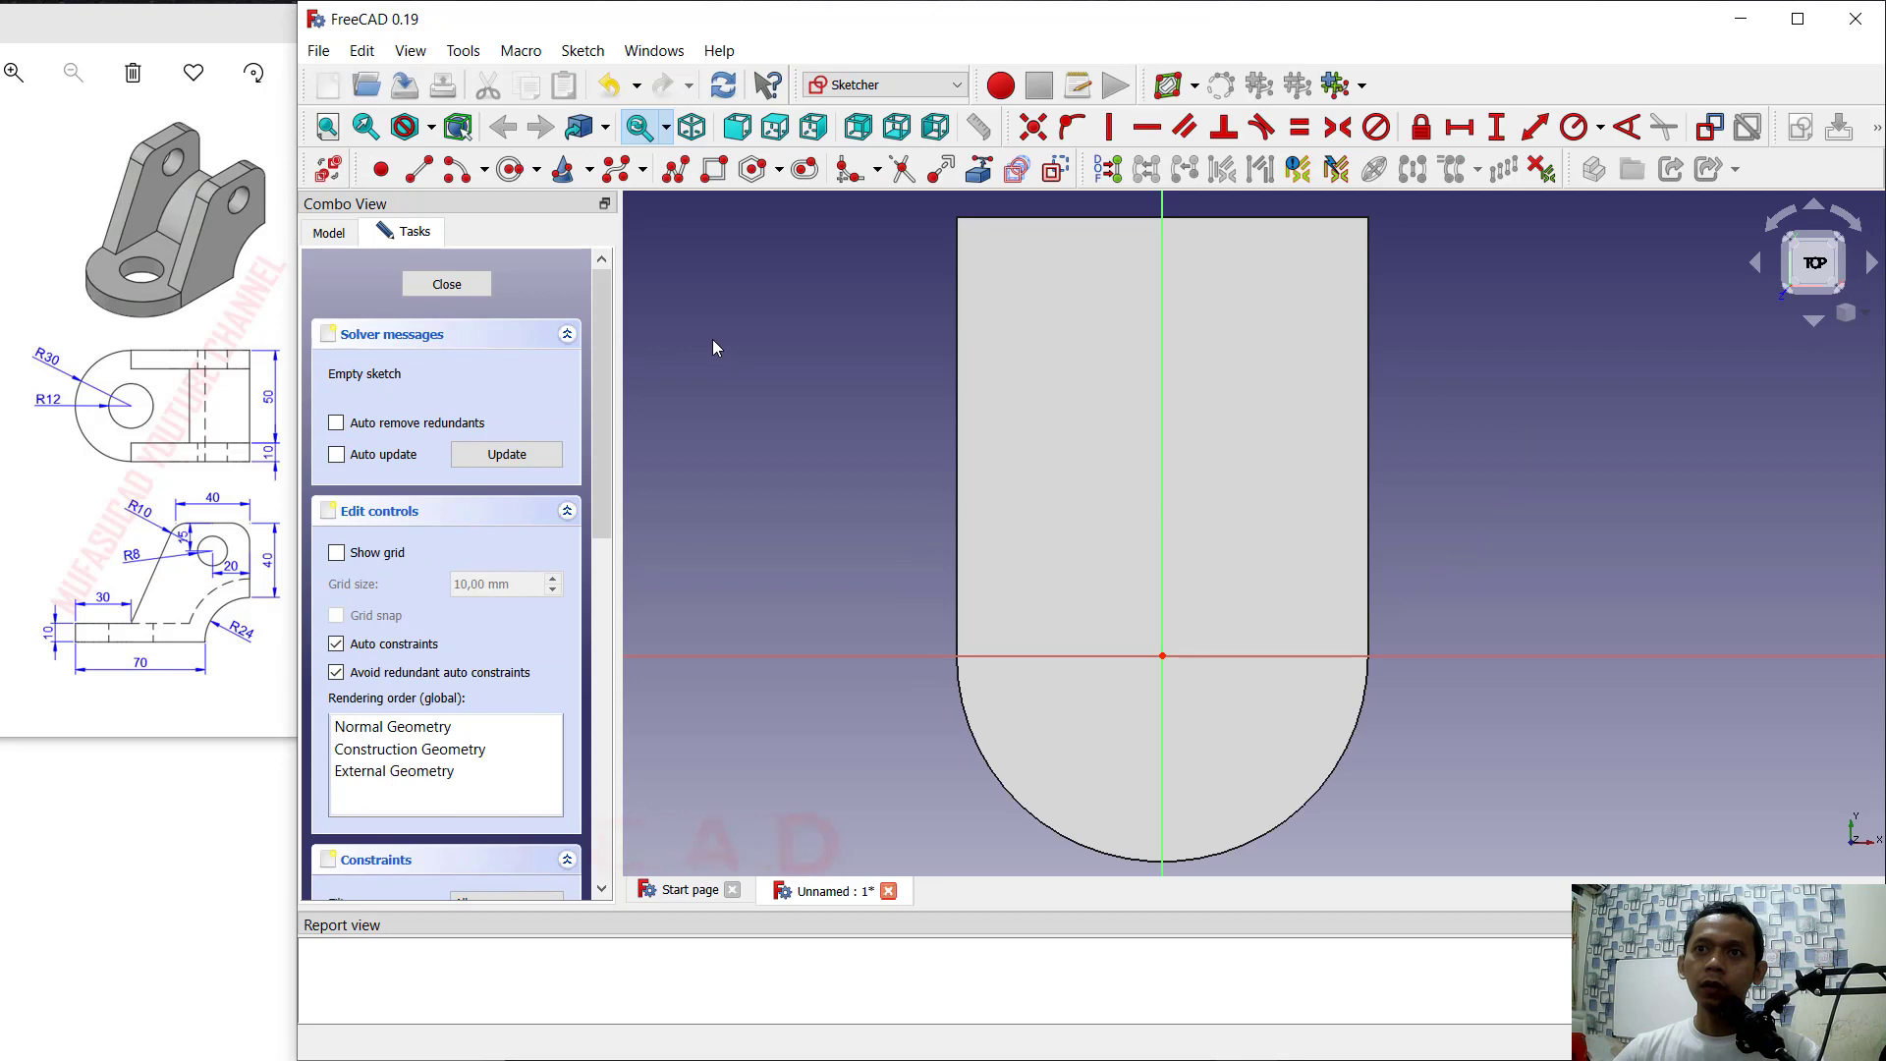
left_click(981, 172)
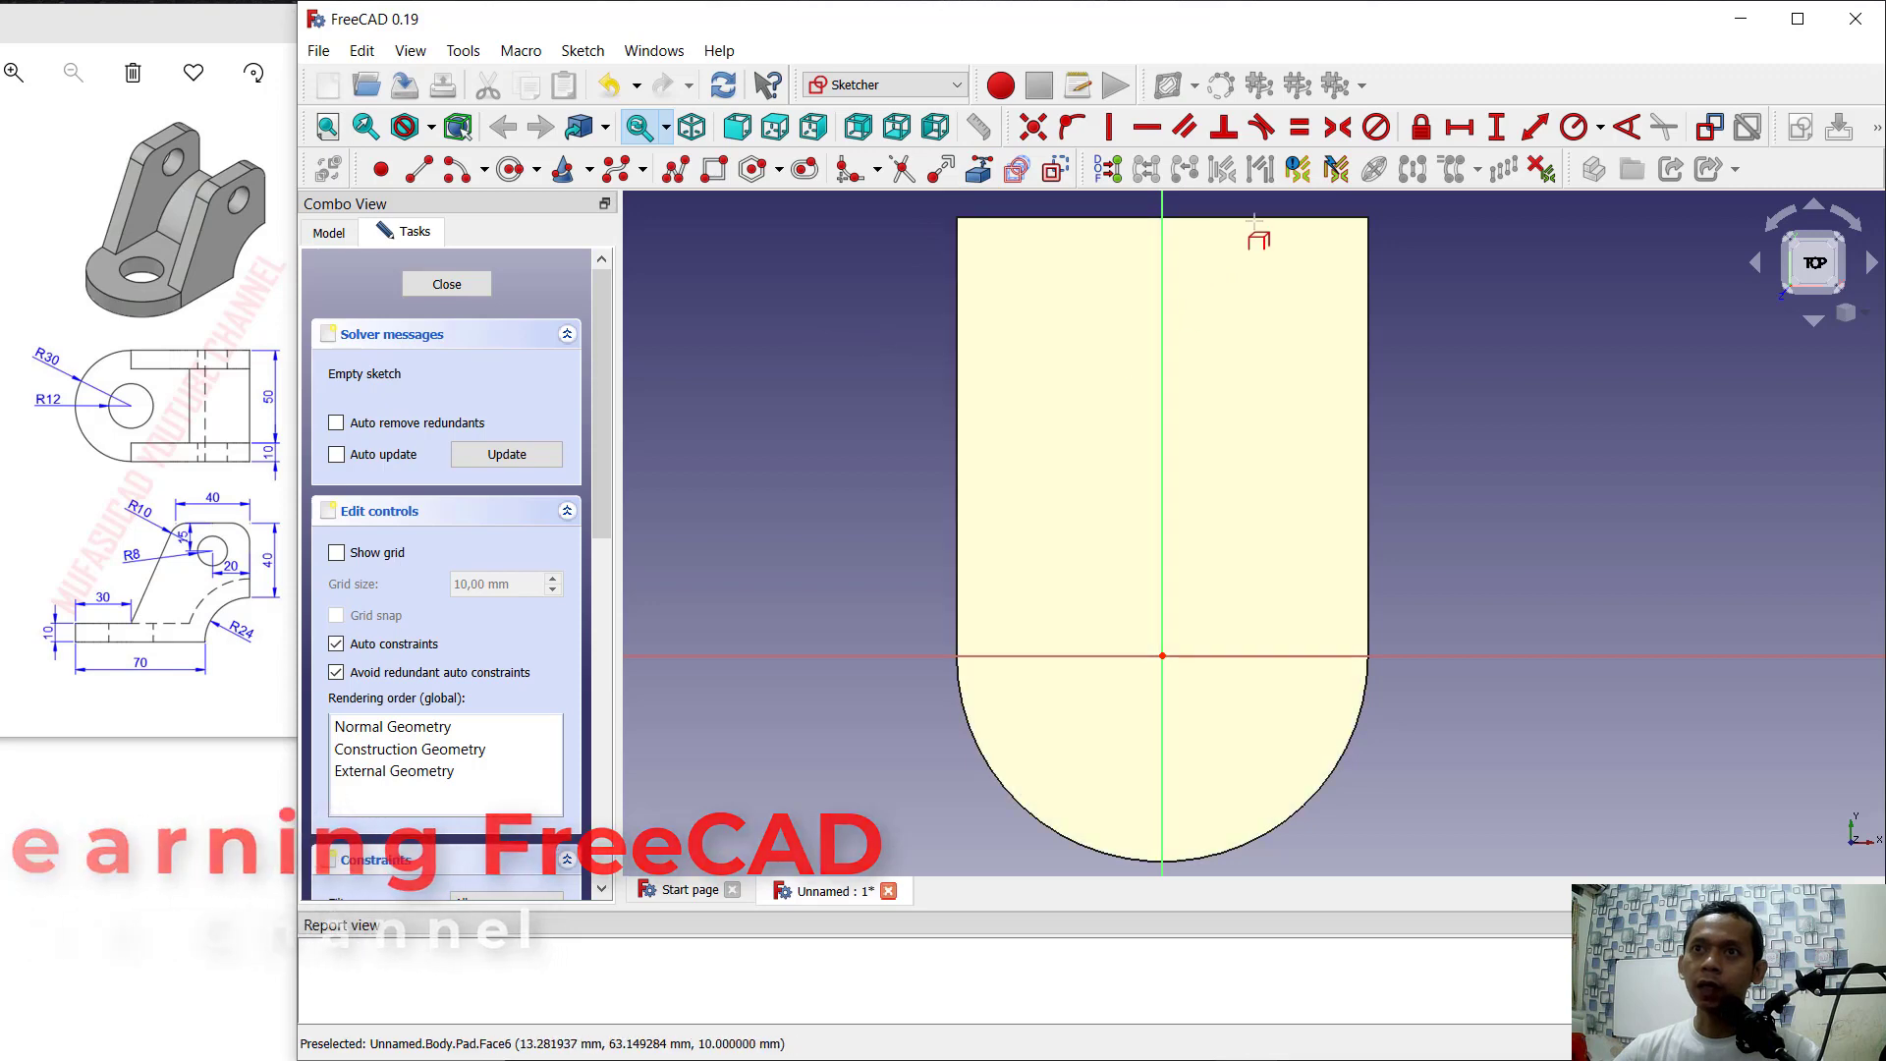
left_click(1258, 215)
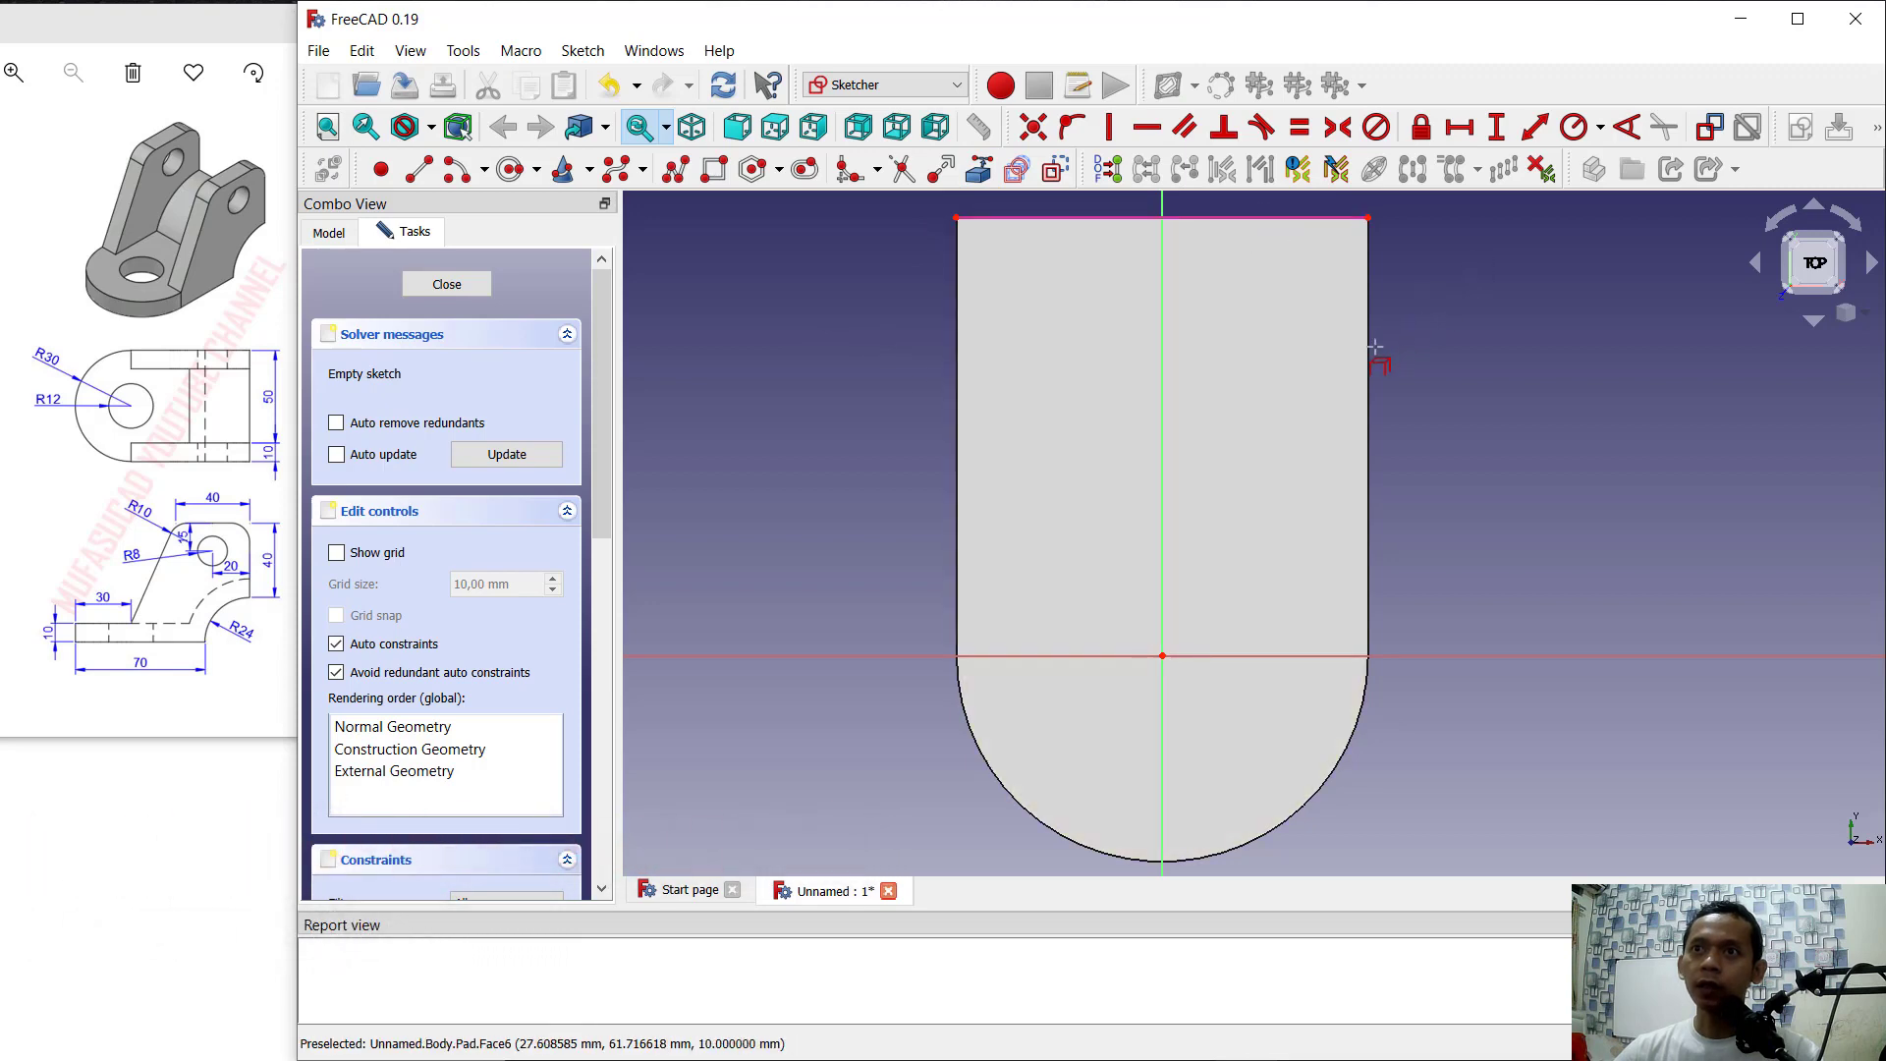
left_click(1368, 351)
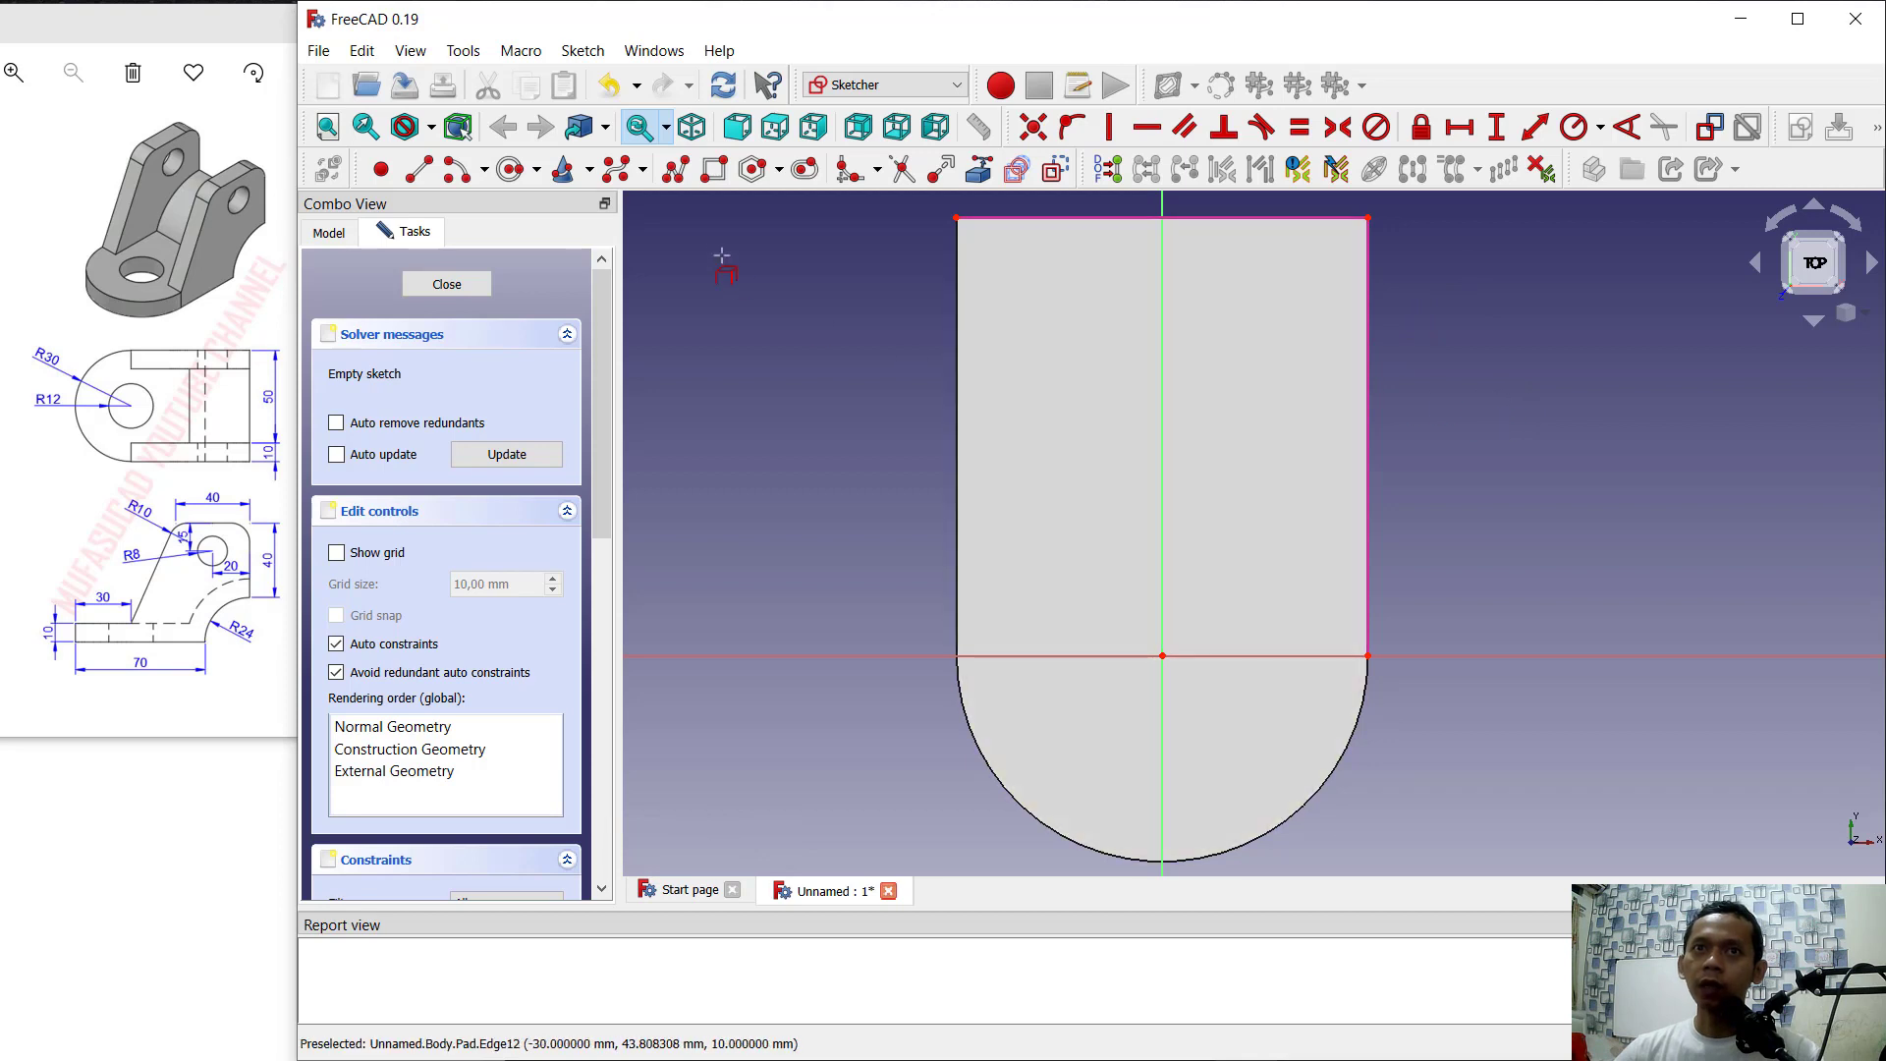
Step: Sketch a rectangle about 11.6 mm wide along the referenced long edge, from the arc's endpoint to the plate's straight end
left_click(712, 173)
left_click(1368, 655)
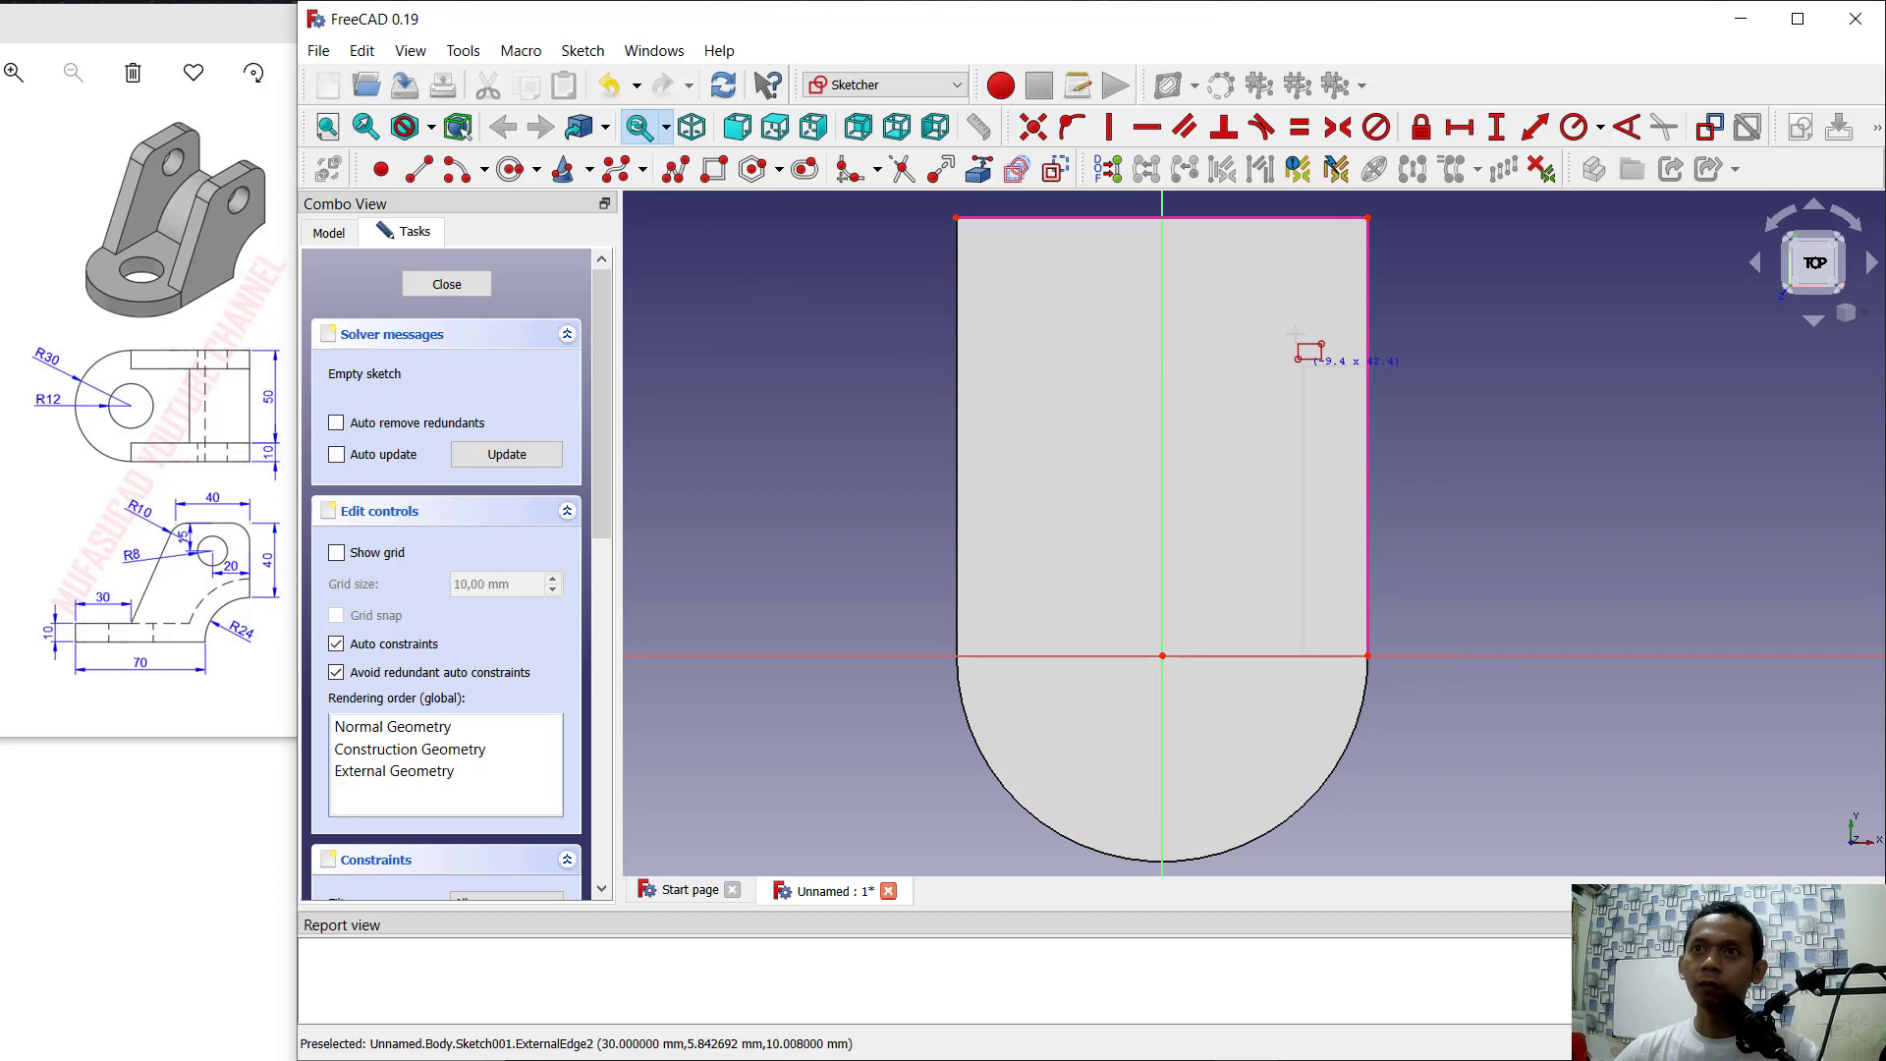
left_click(1290, 219)
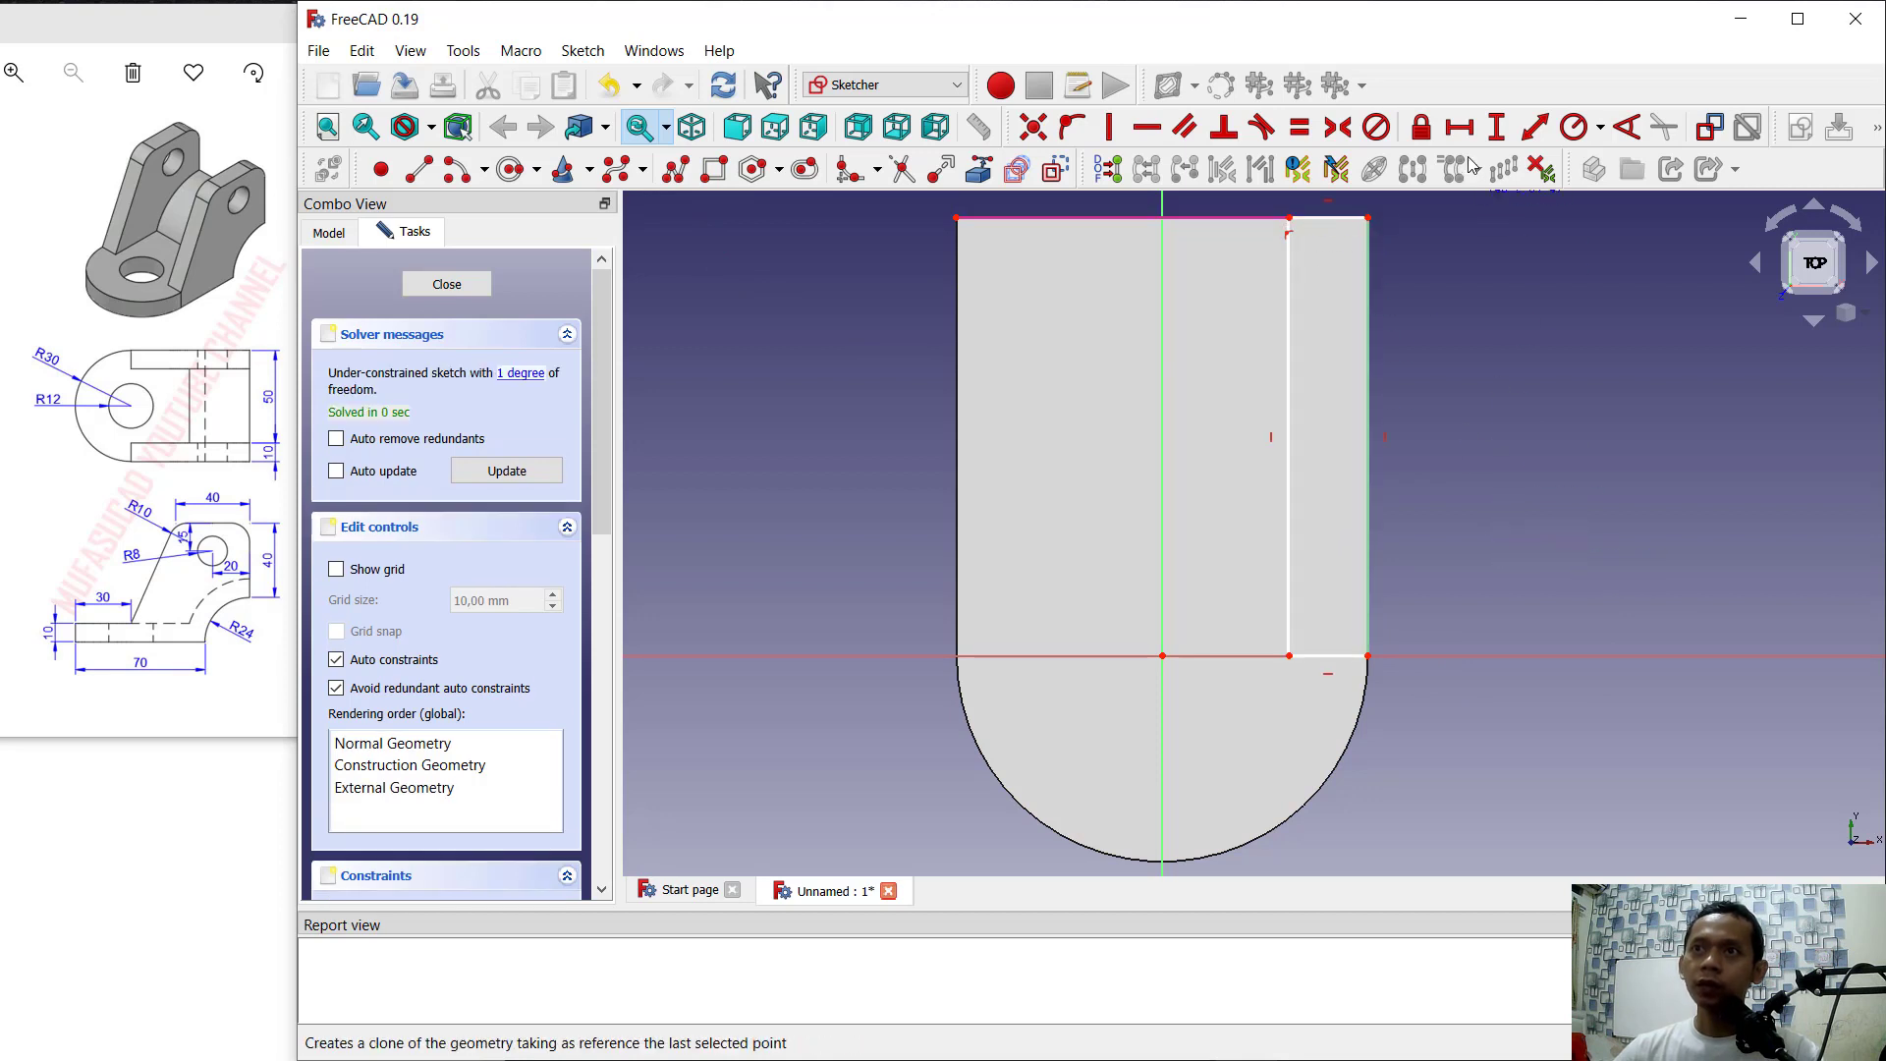
Step: Constrain the rectangle's width to 10 mm and close the sketch
left_click(1461, 127)
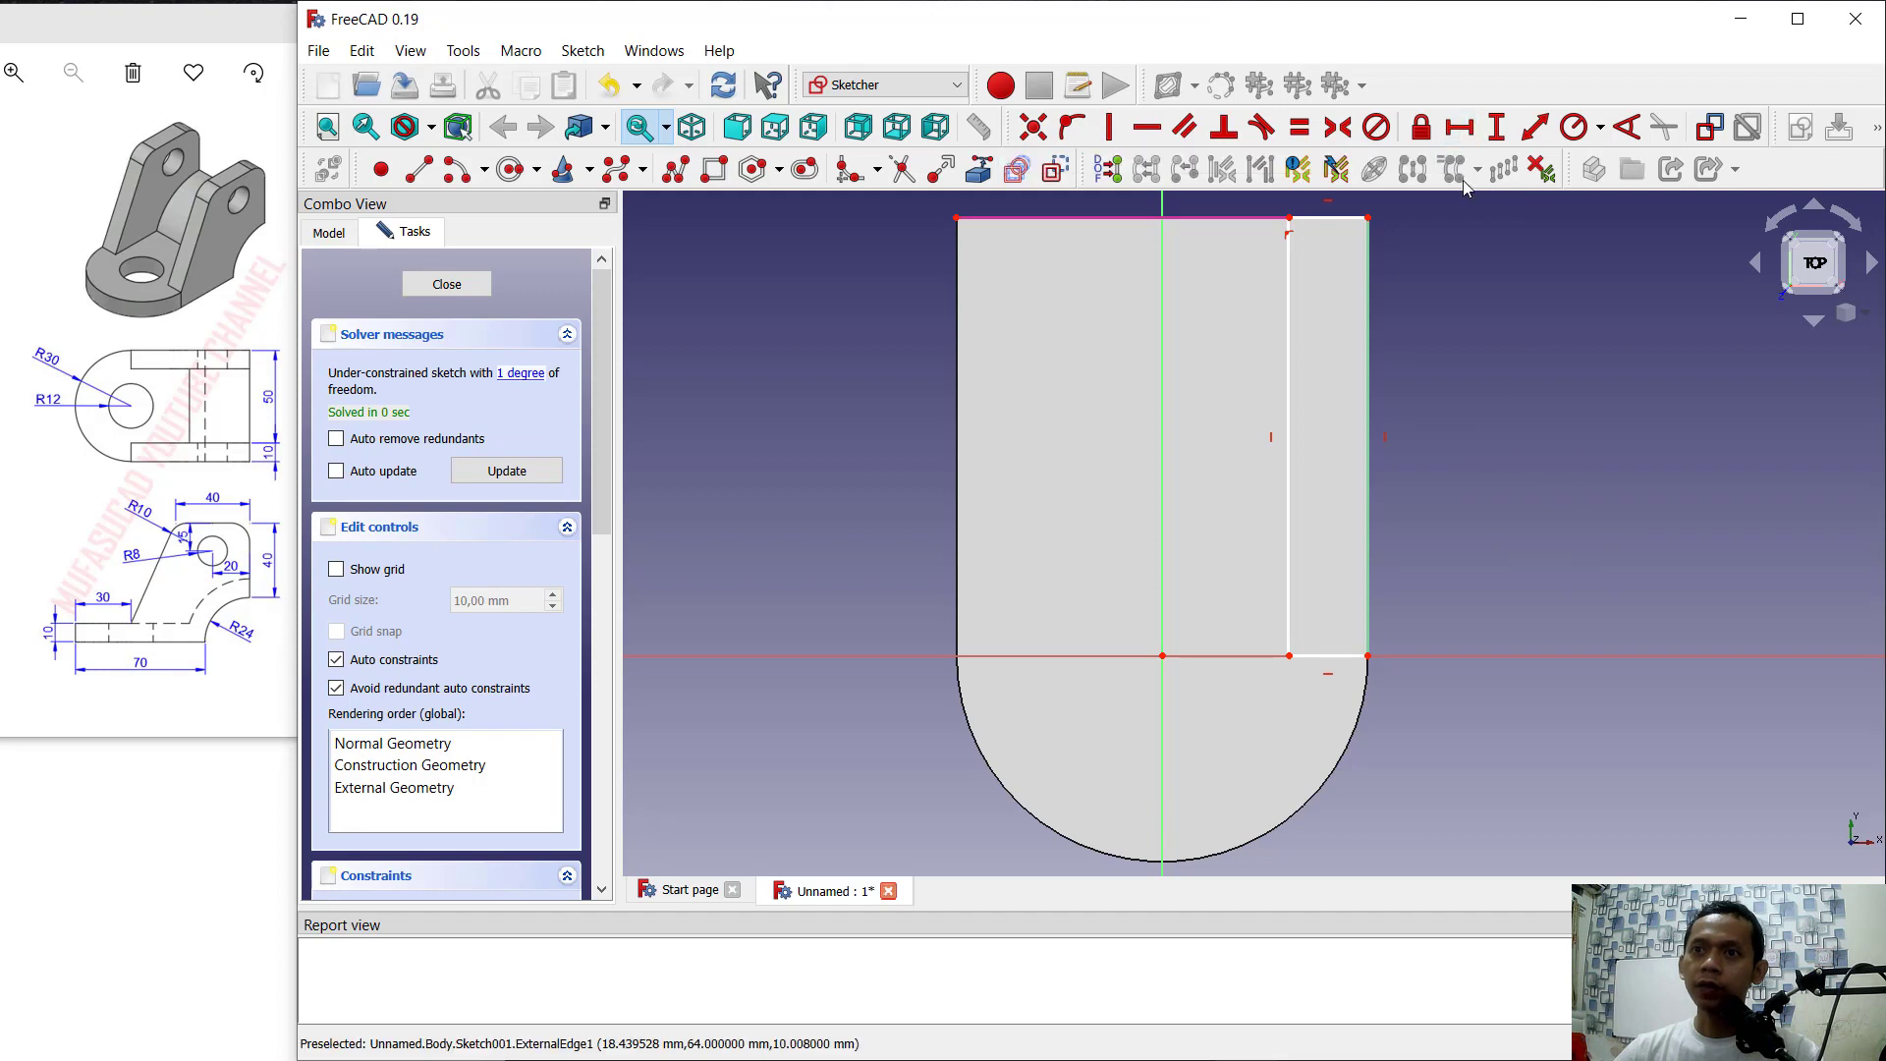
left_click(1328, 656)
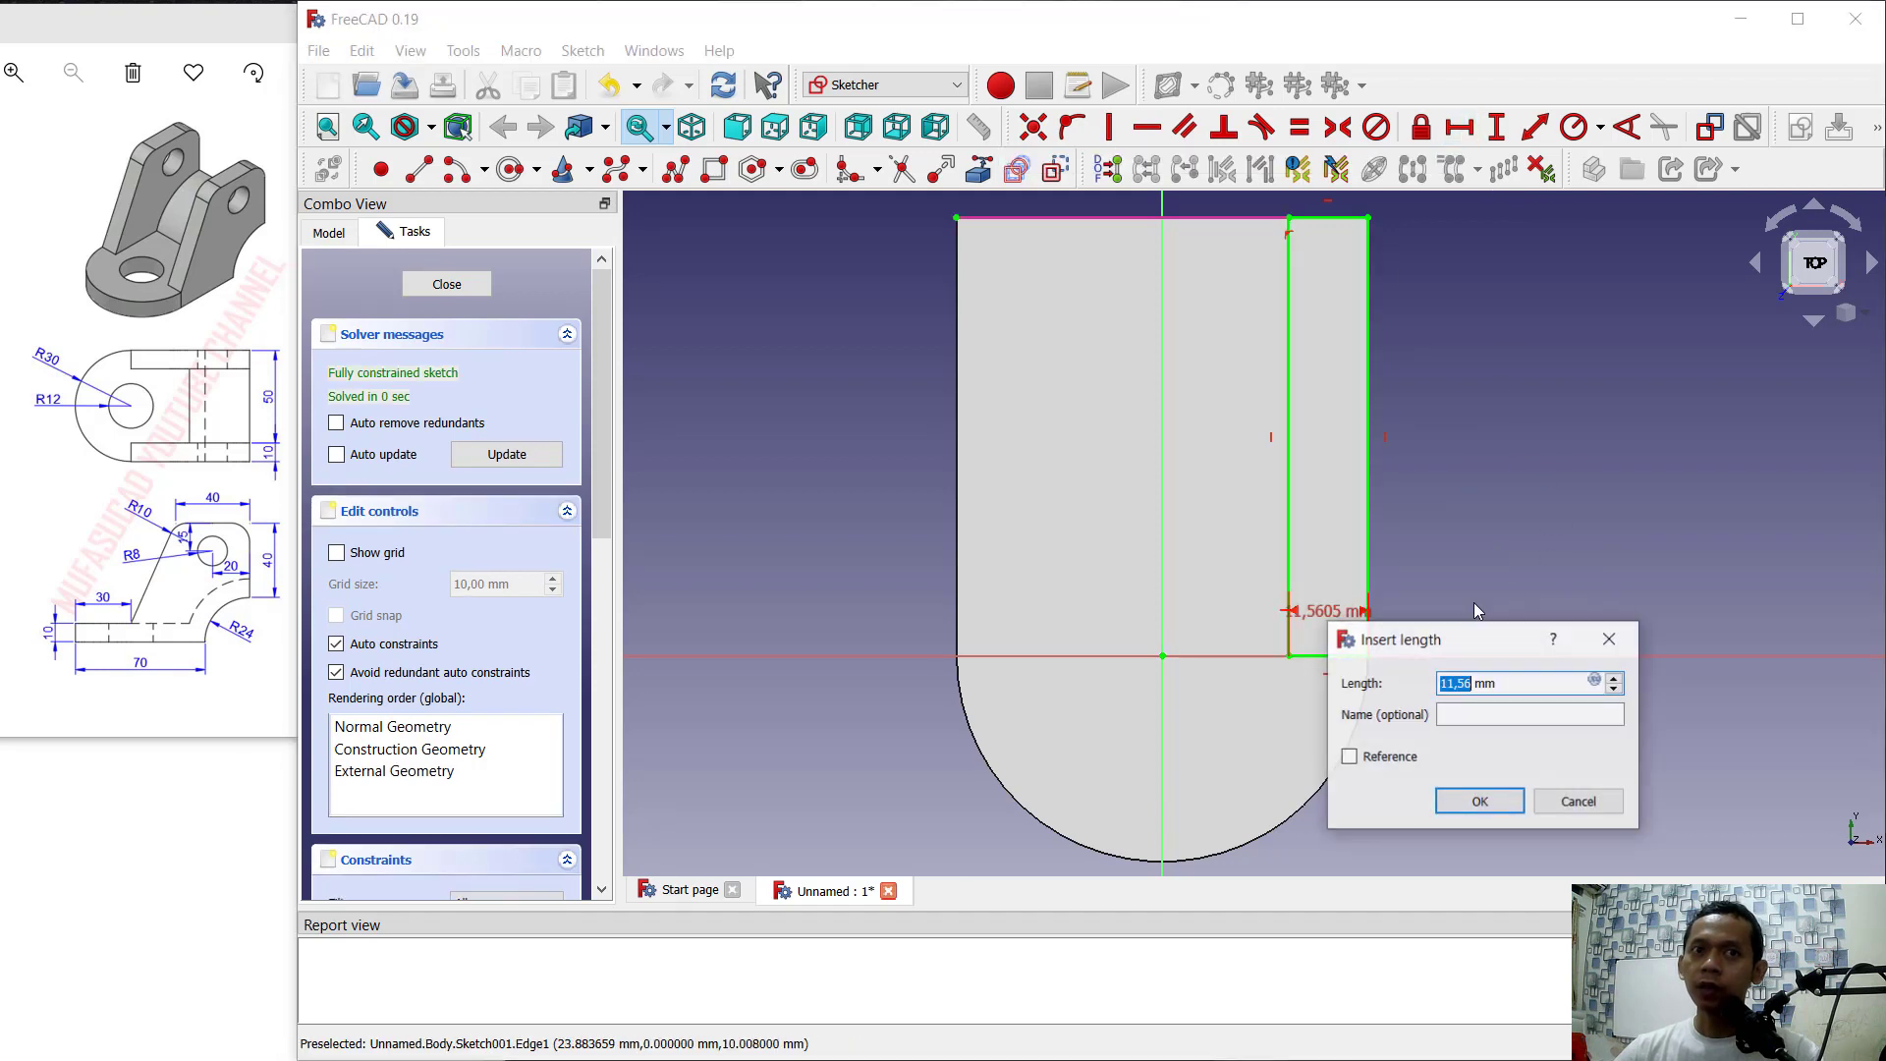
type("10")
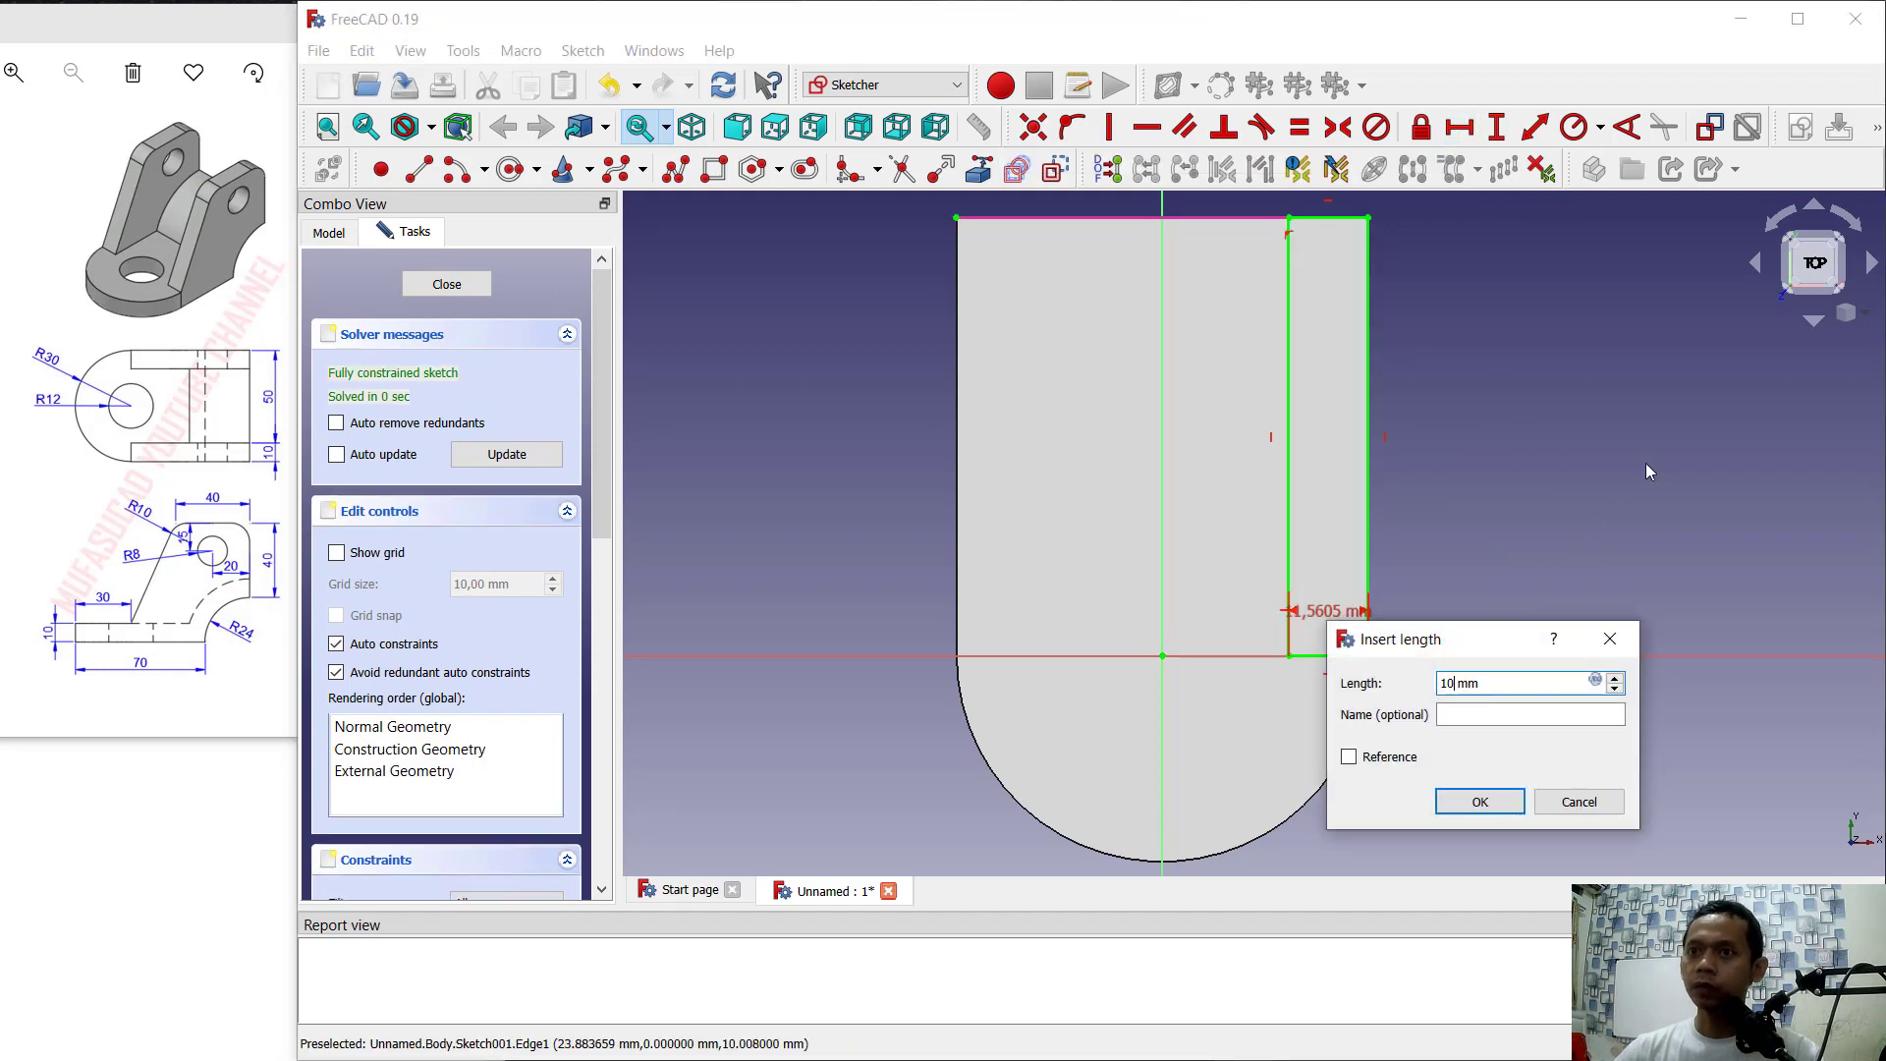
key("Return")
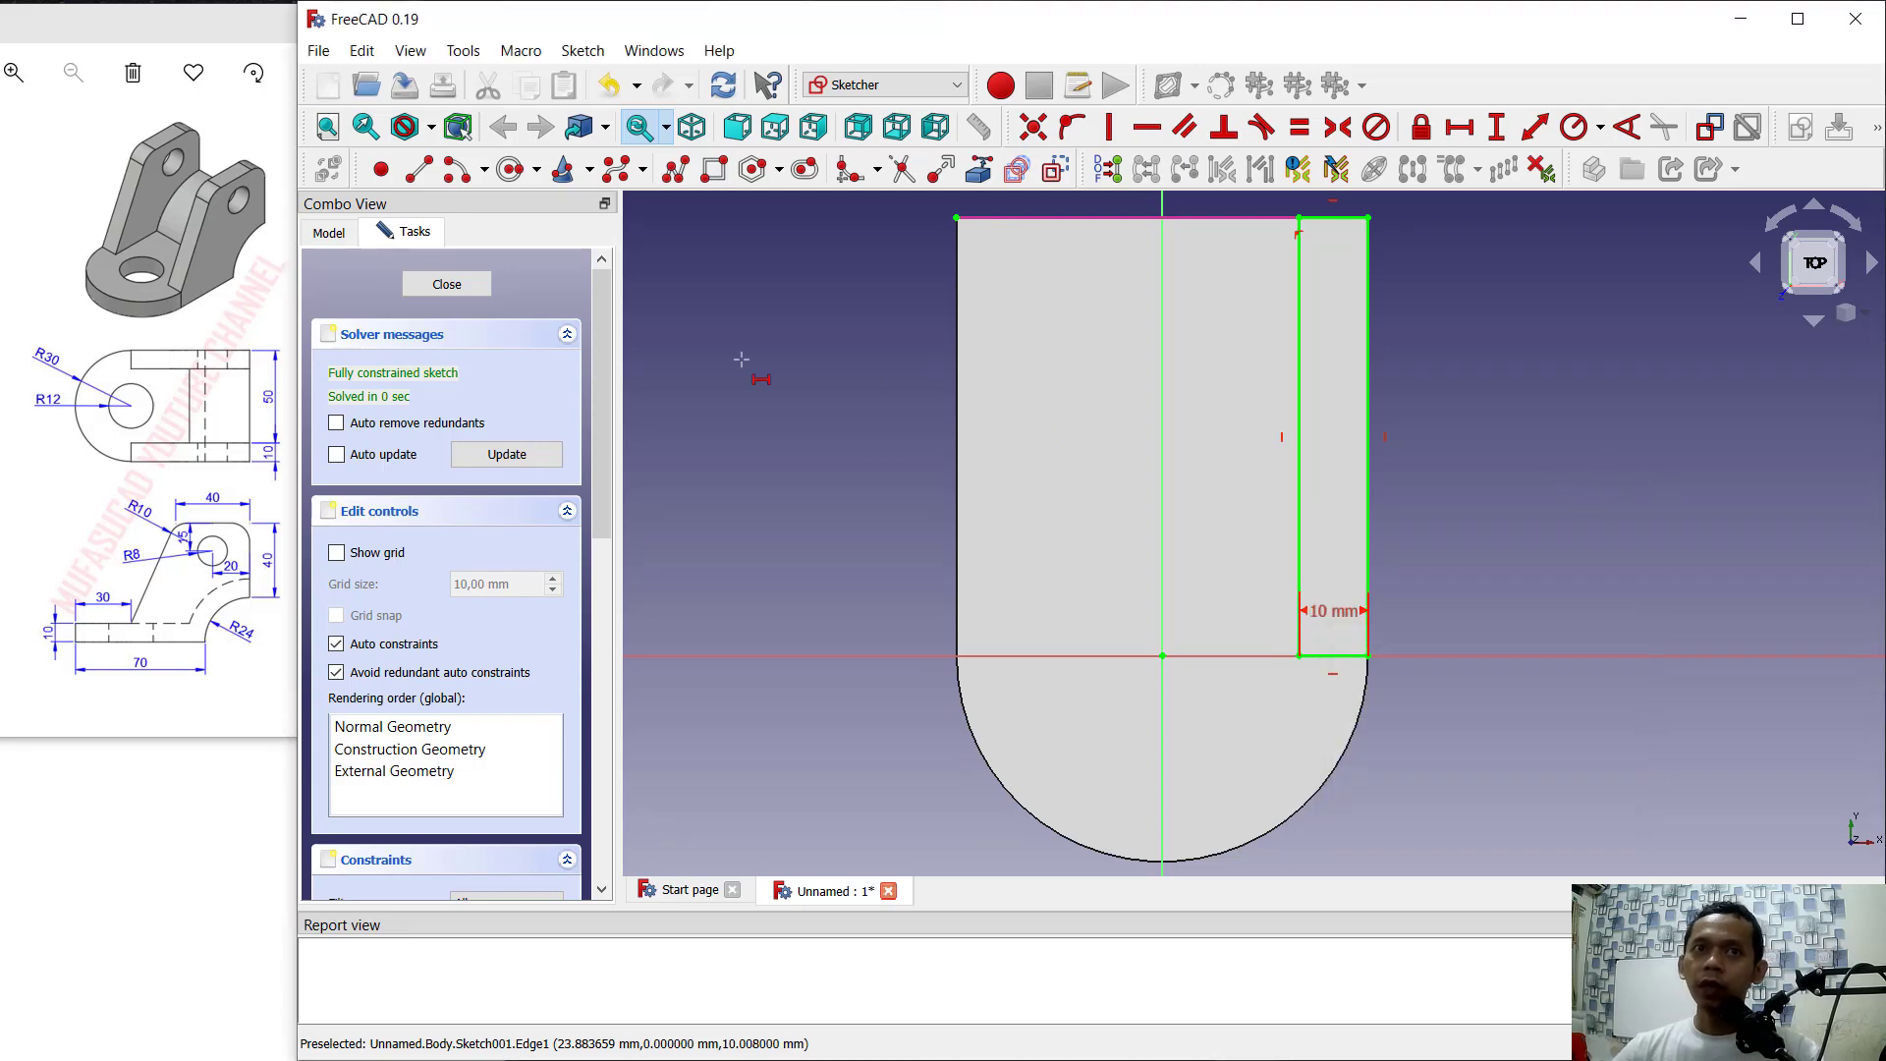
left_click(444, 285)
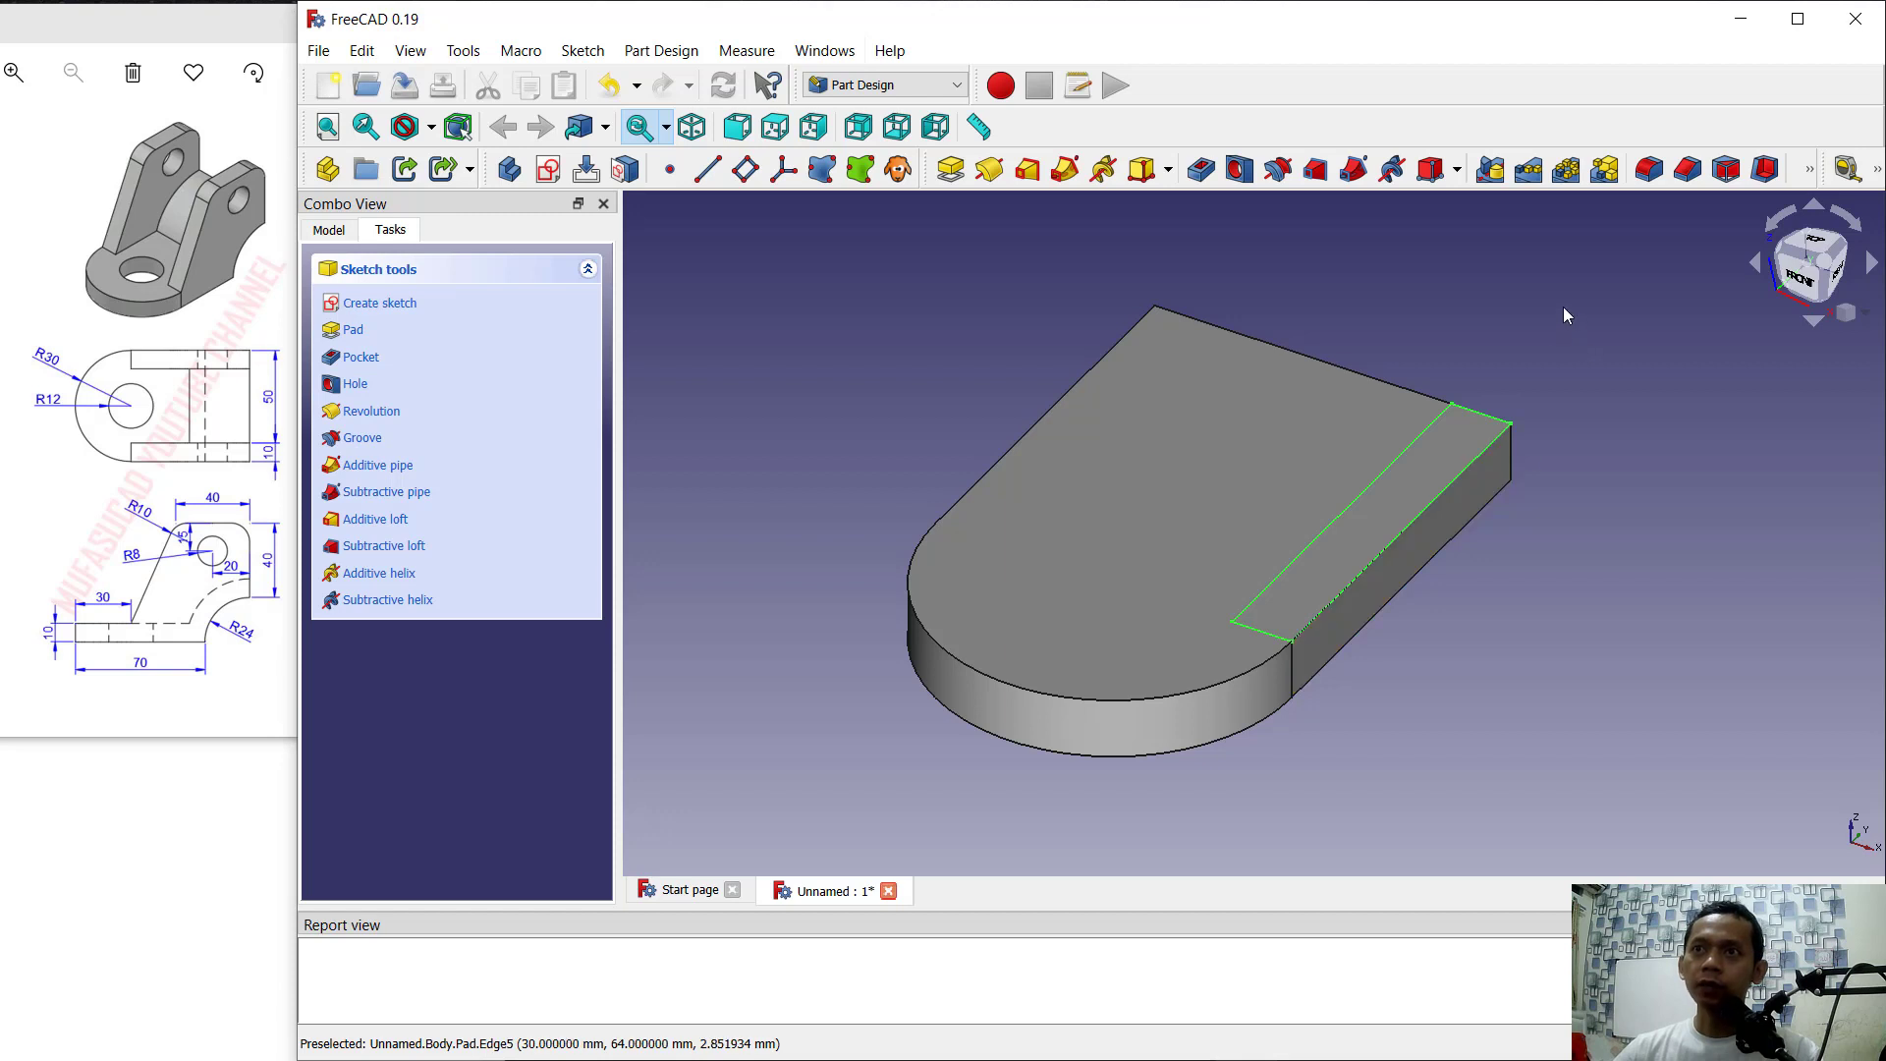
Step: Pad the narrow rectangle 54 mm upward to form the first side wall
left_click(950, 173)
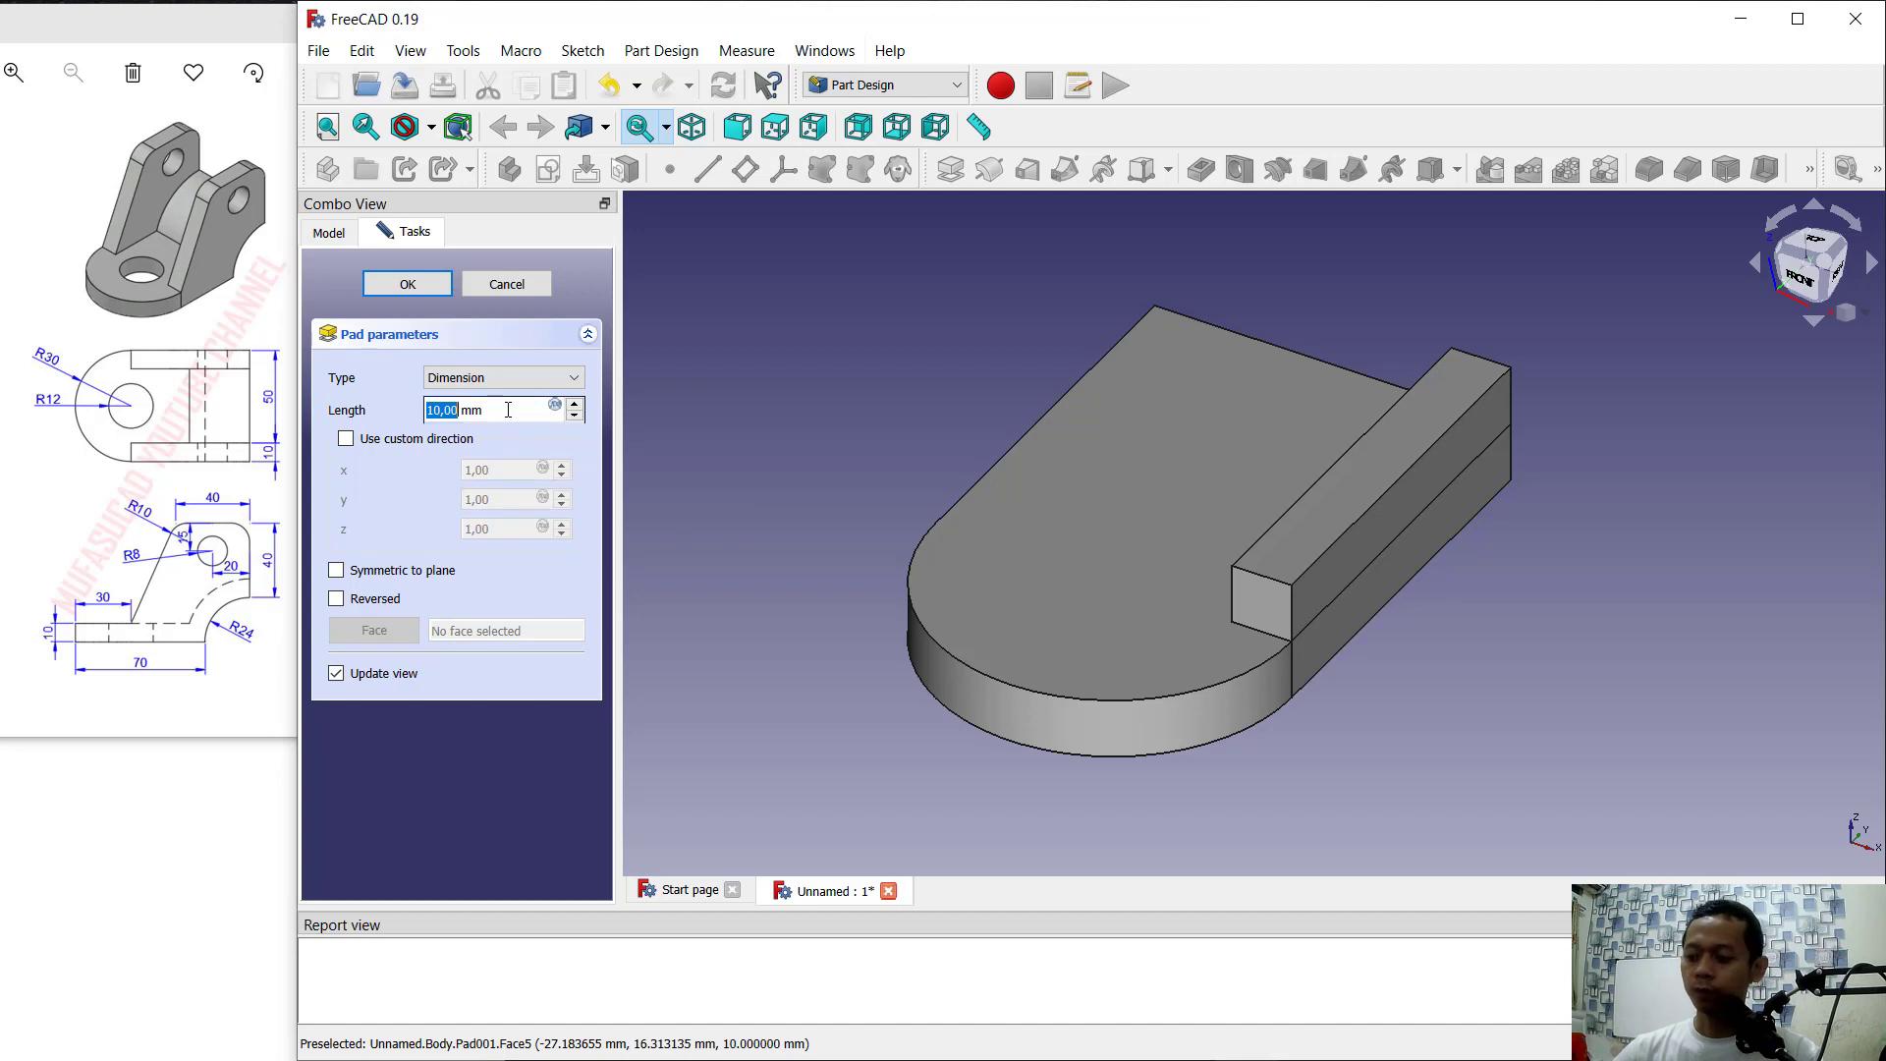
type("54")
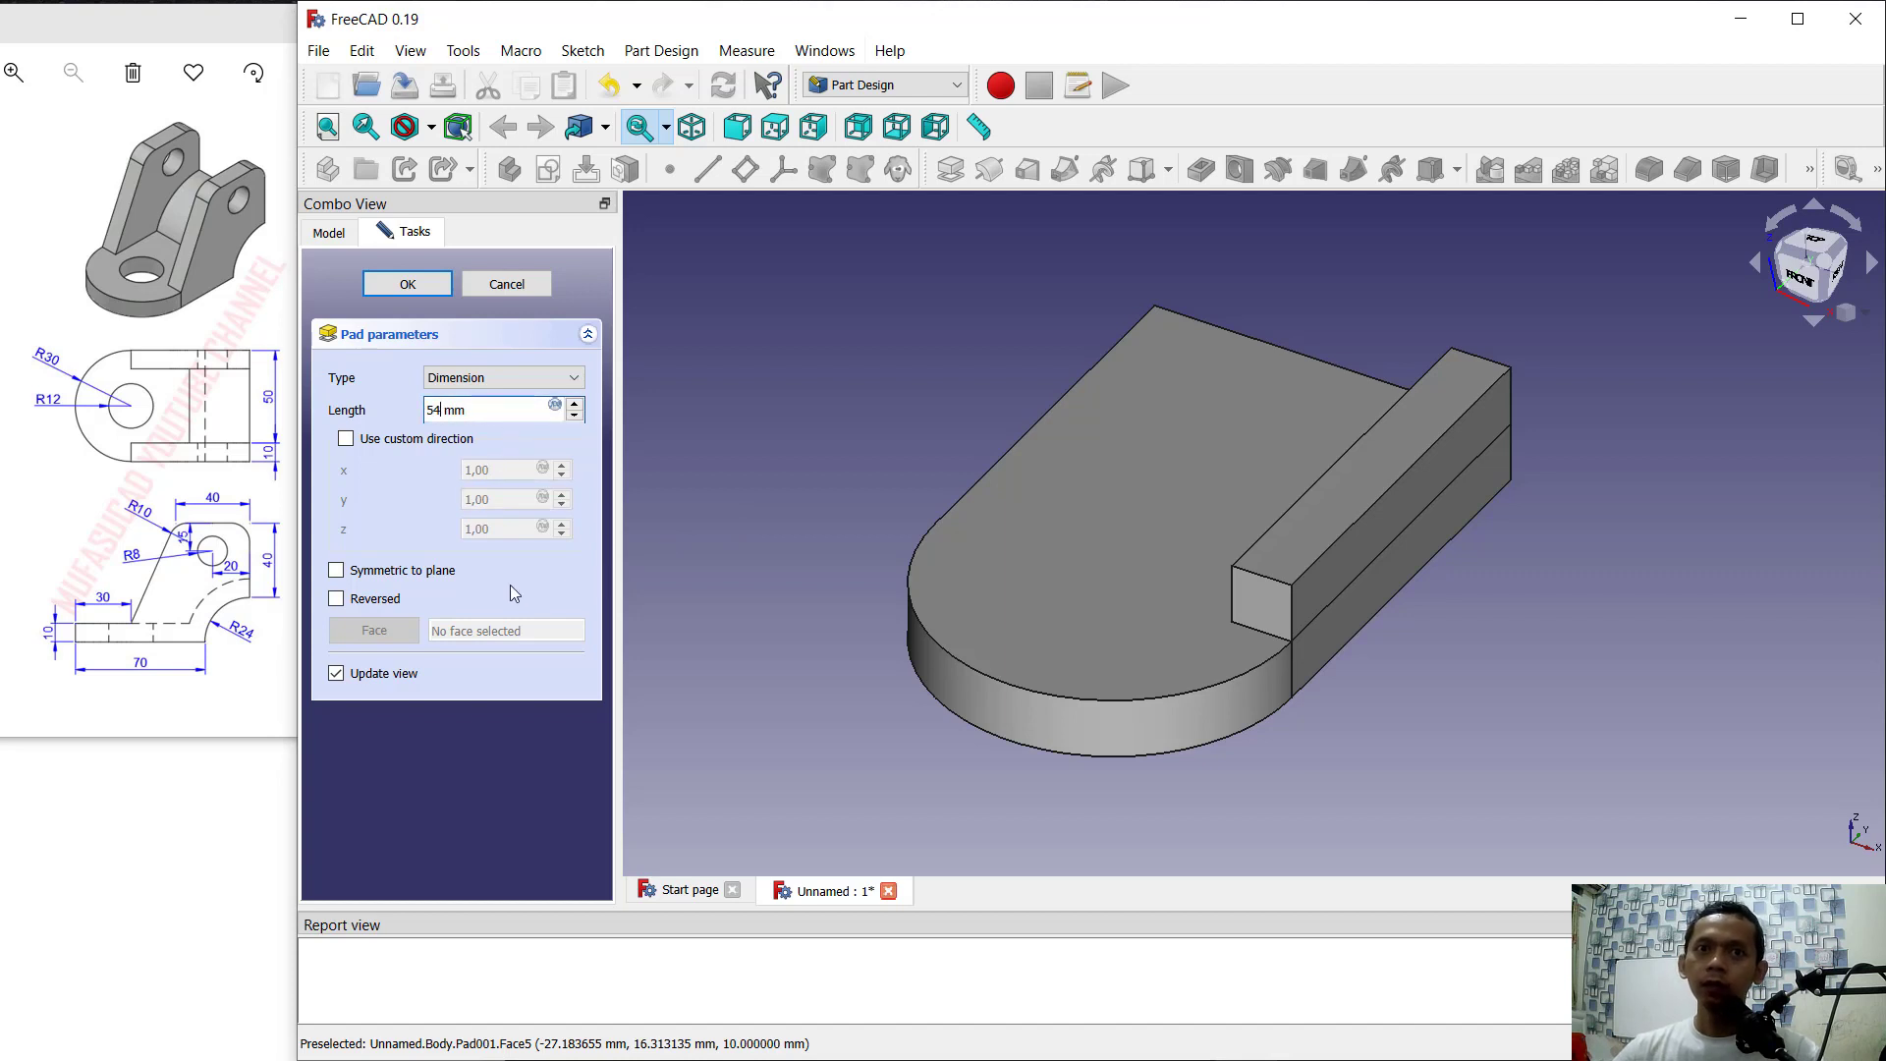
left_click(432, 285)
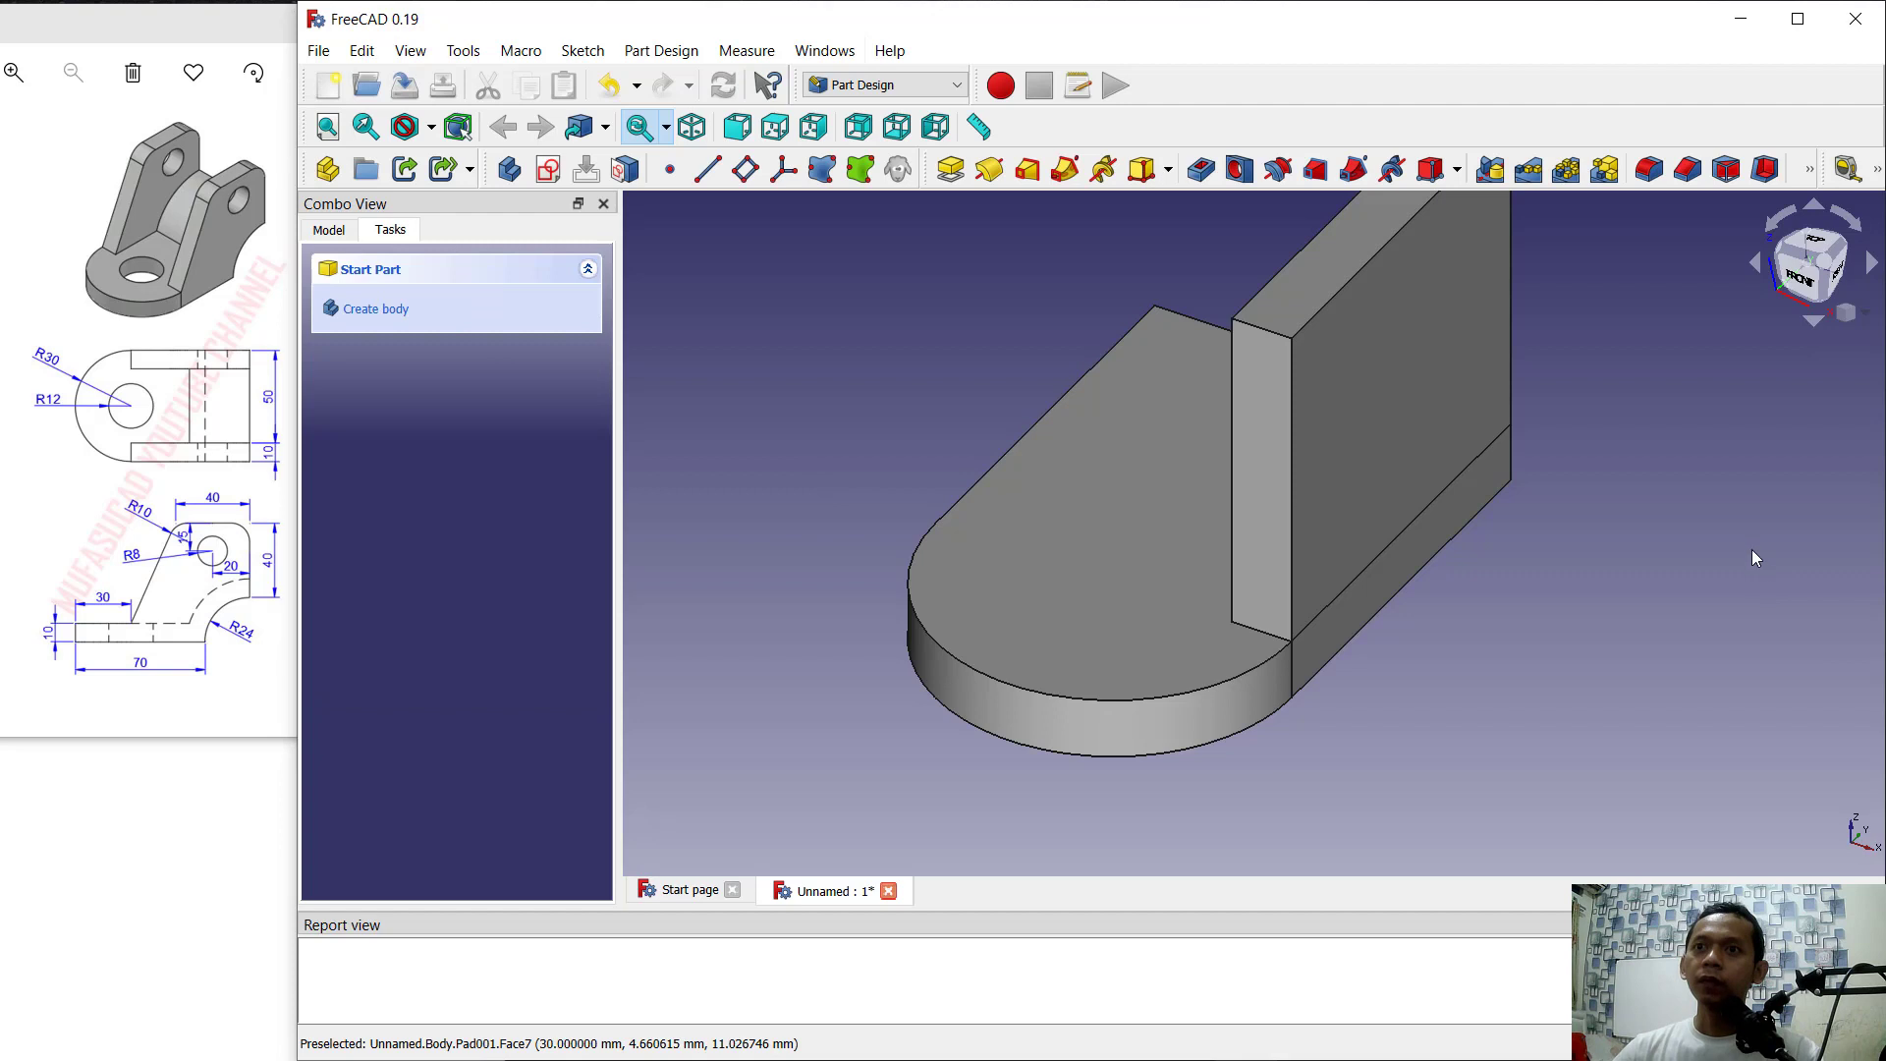
Step: Create a datum plane attached to the base plate's long side face with a z-direction offset of -30 mm
middle_click_drag(1753, 550, 1668, 621)
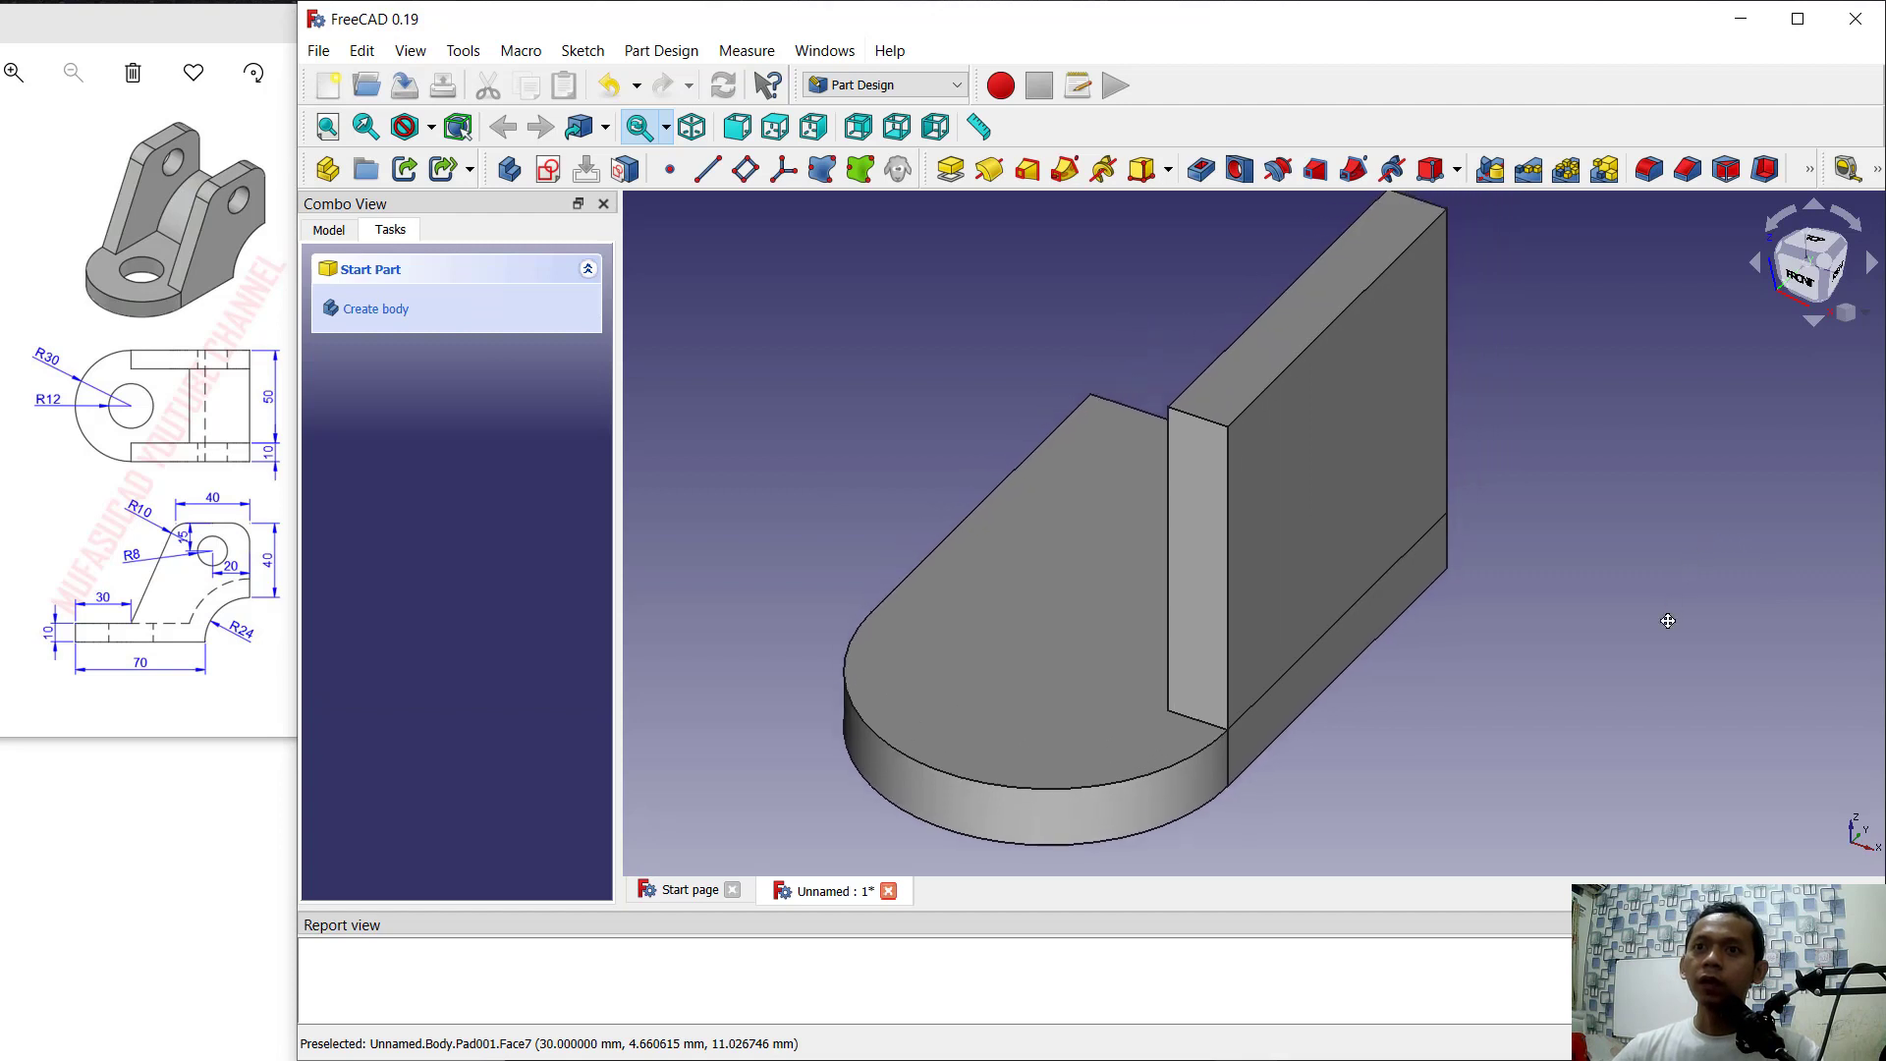
left_click(1371, 625)
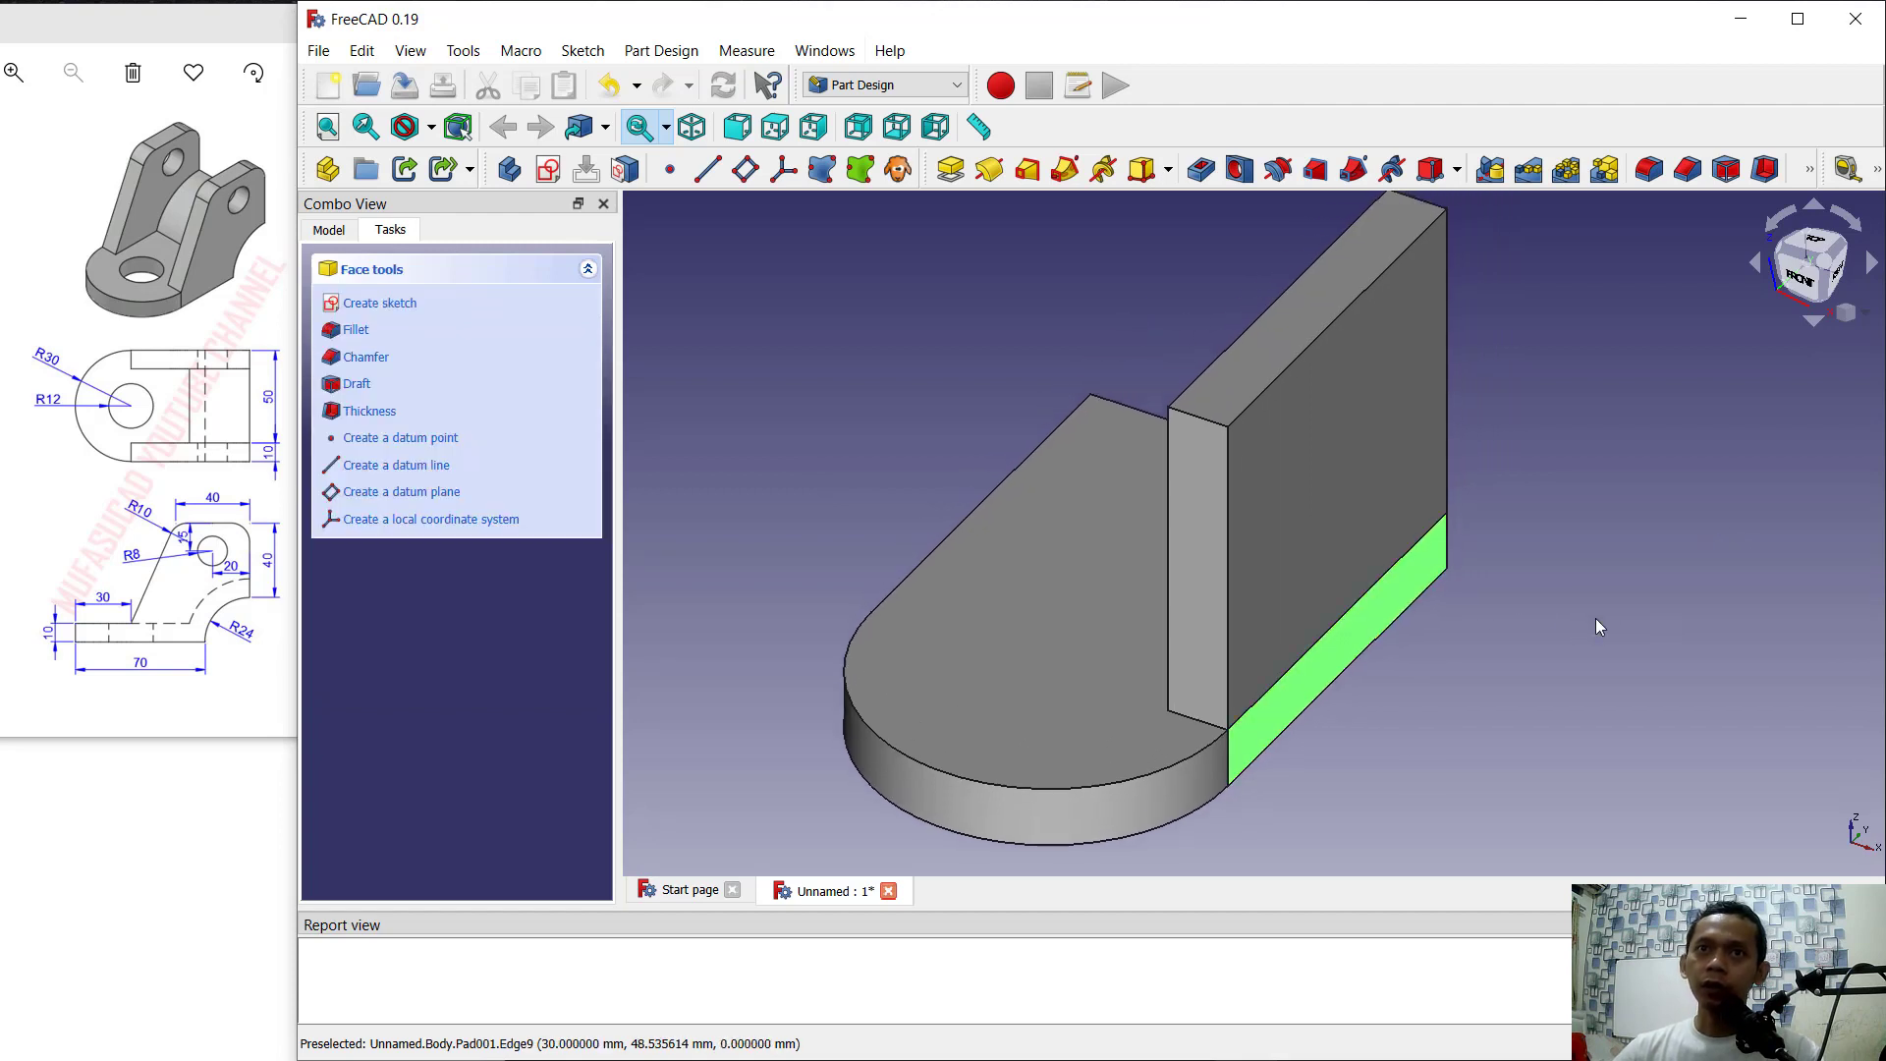
left_click(745, 169)
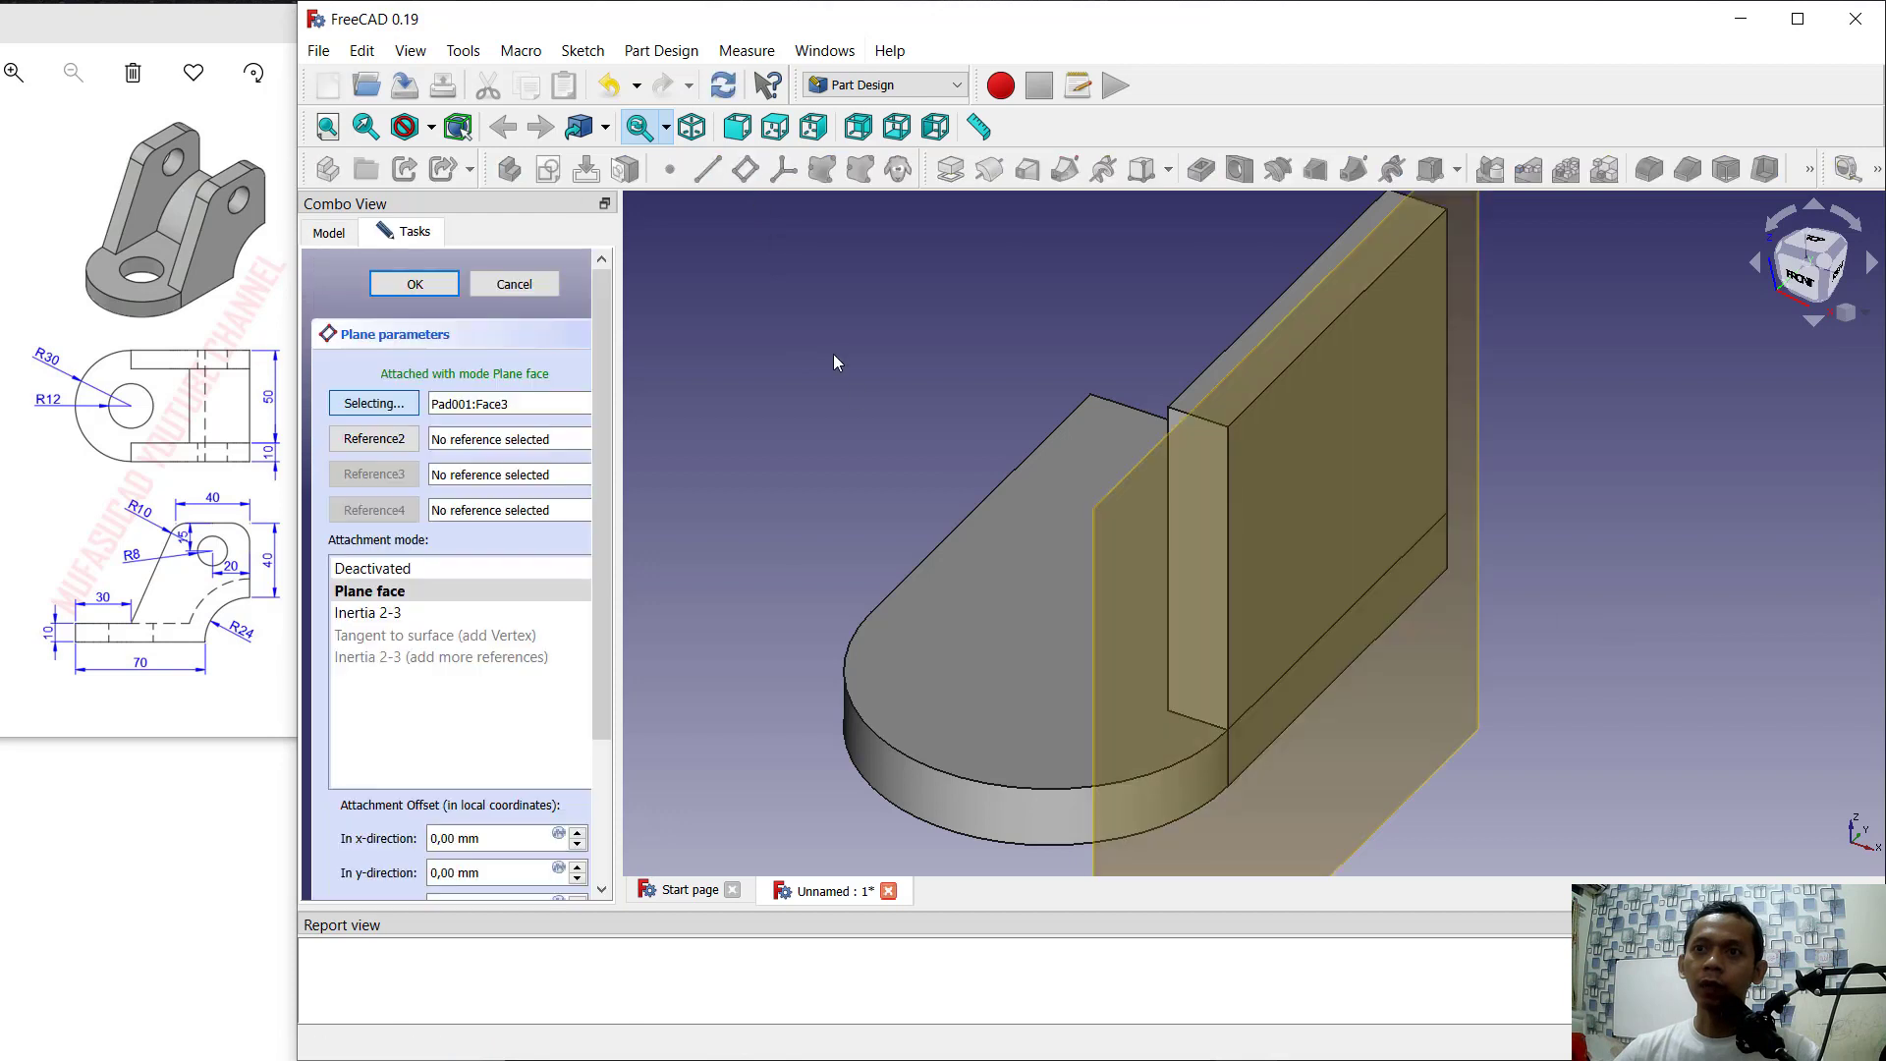
left_click_drag(606, 599, 603, 707)
left_click(512, 748)
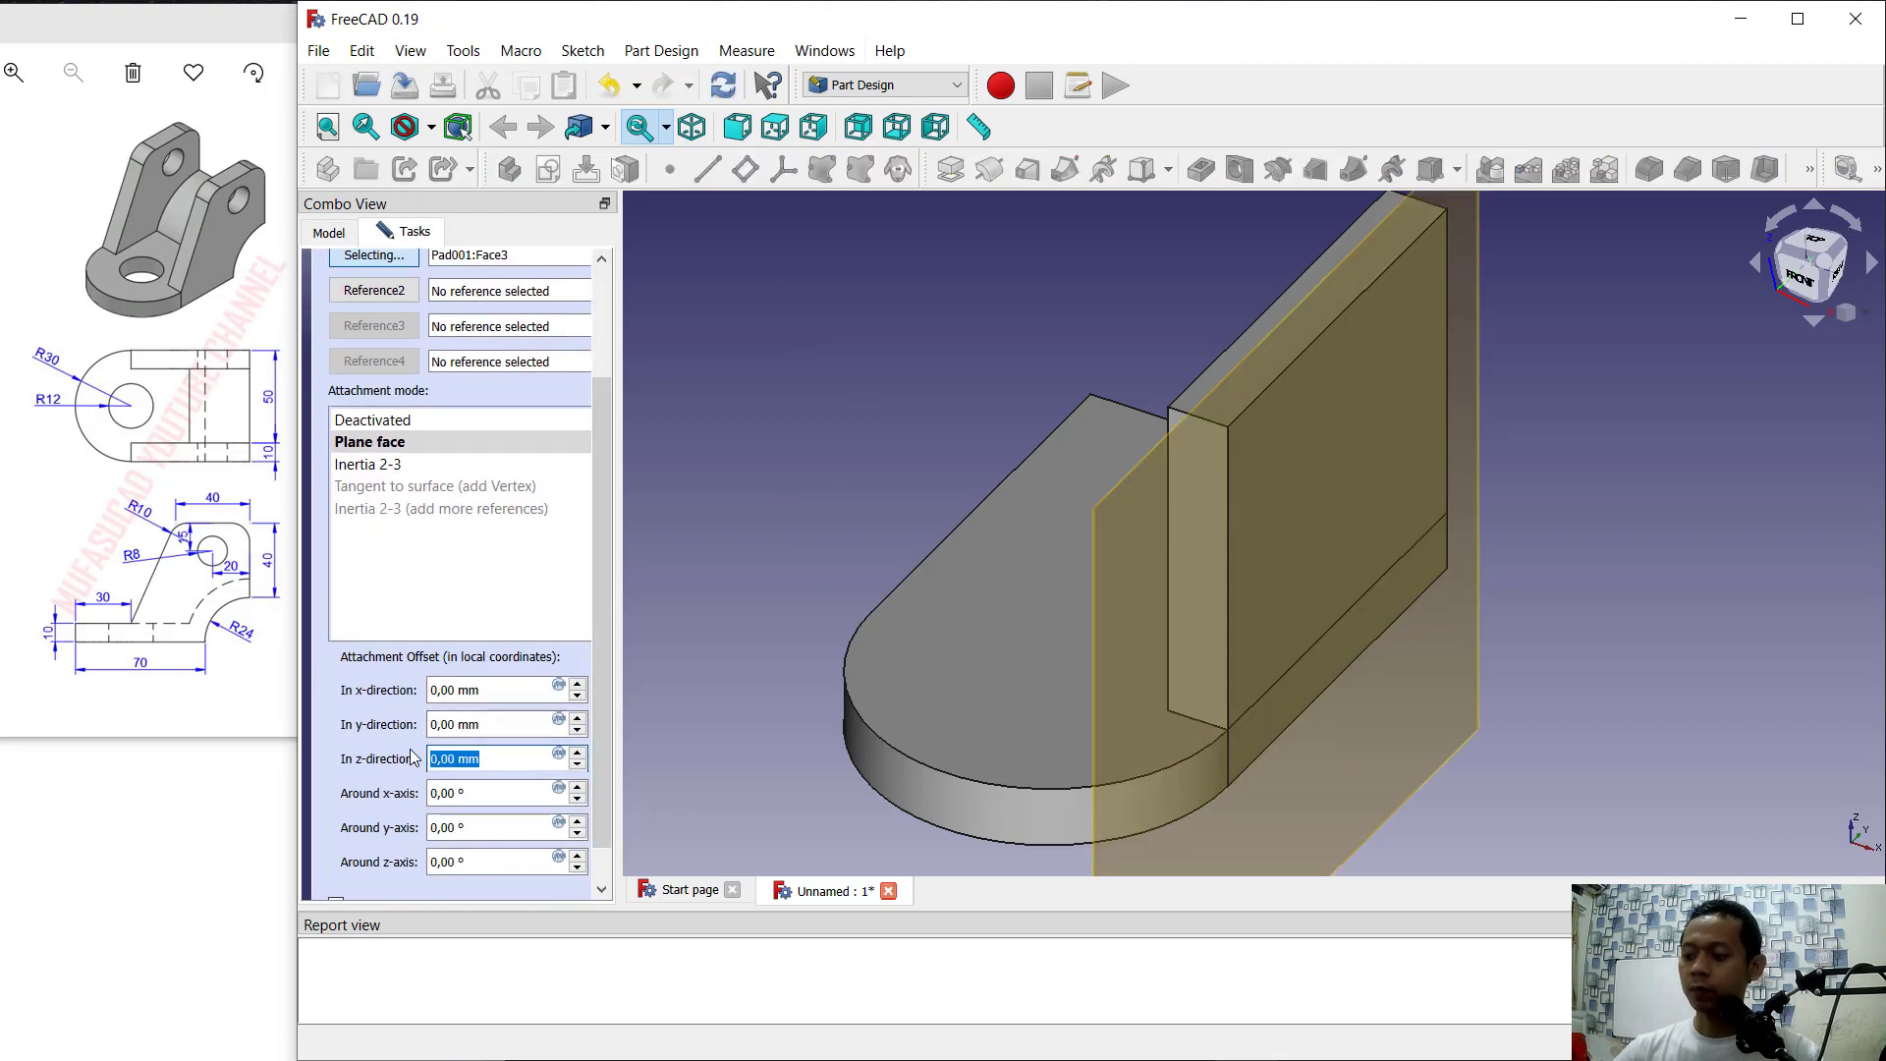
type("-")
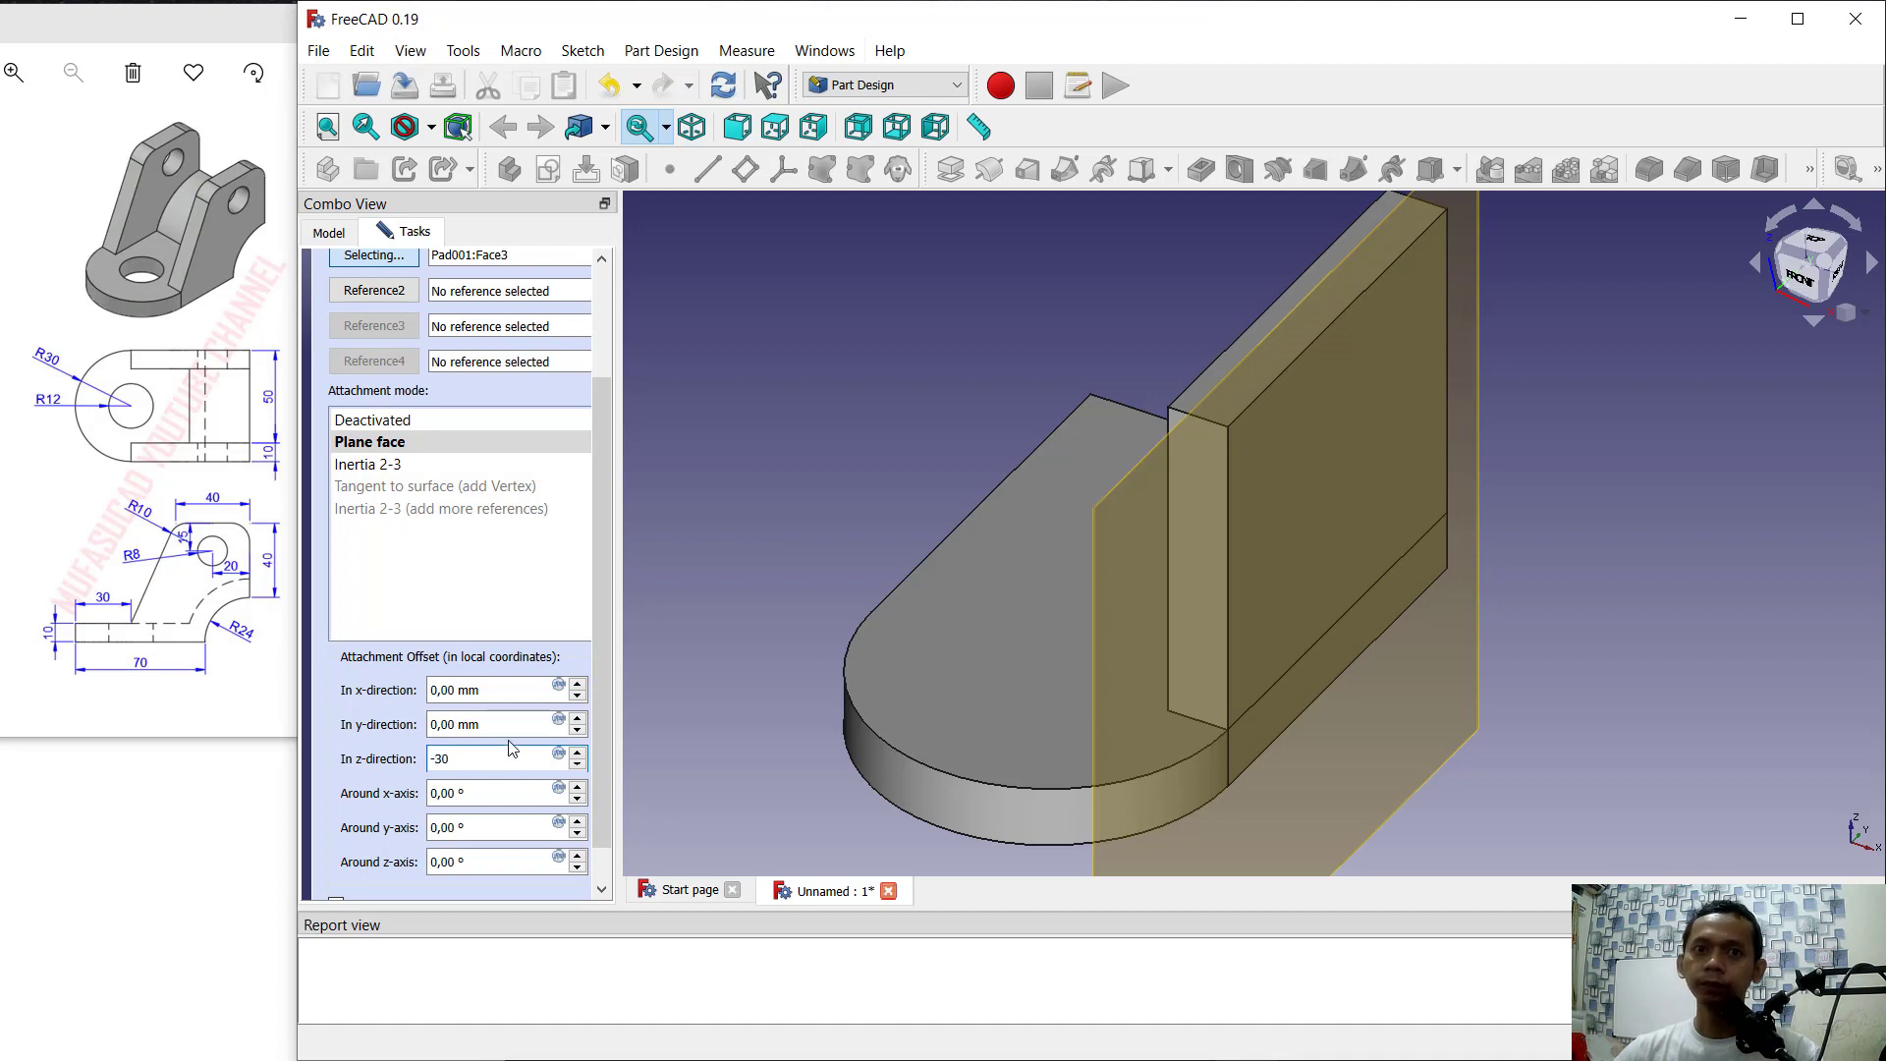
type("30")
left_click(517, 724)
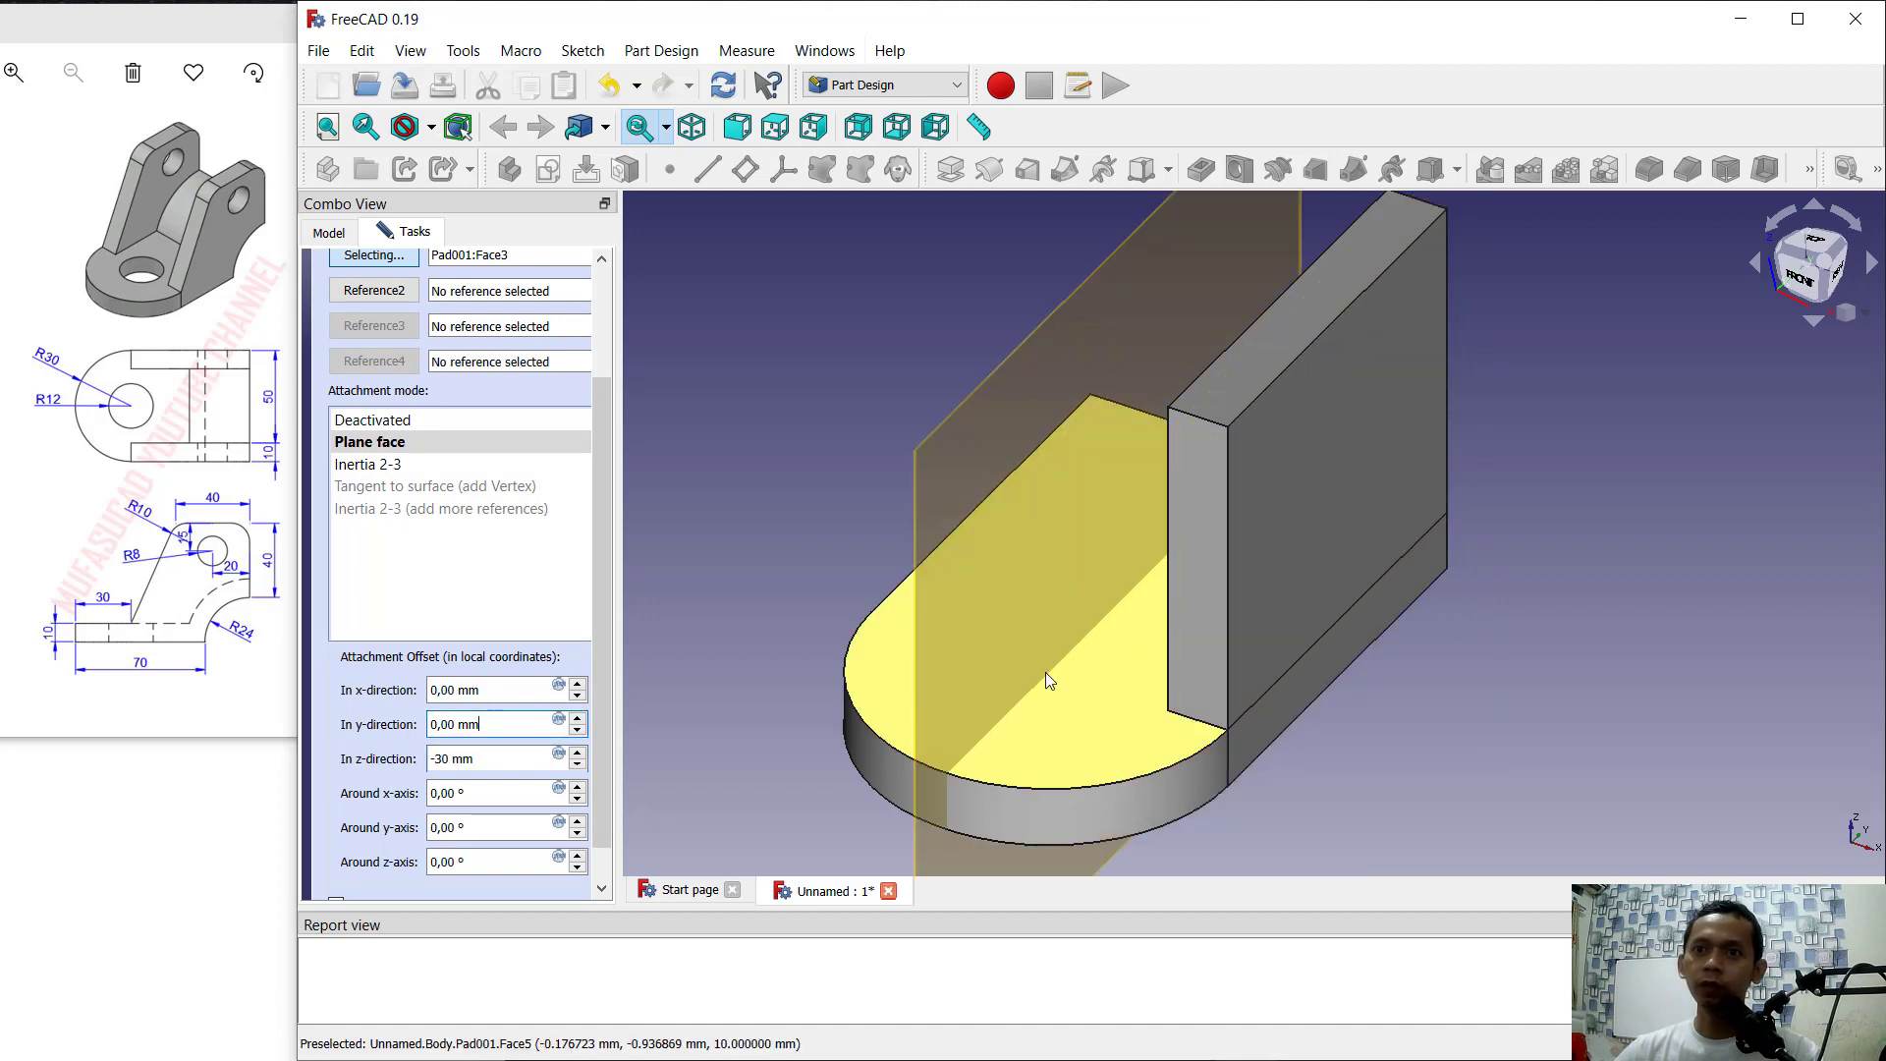
scroll(456, 413, "up", 3)
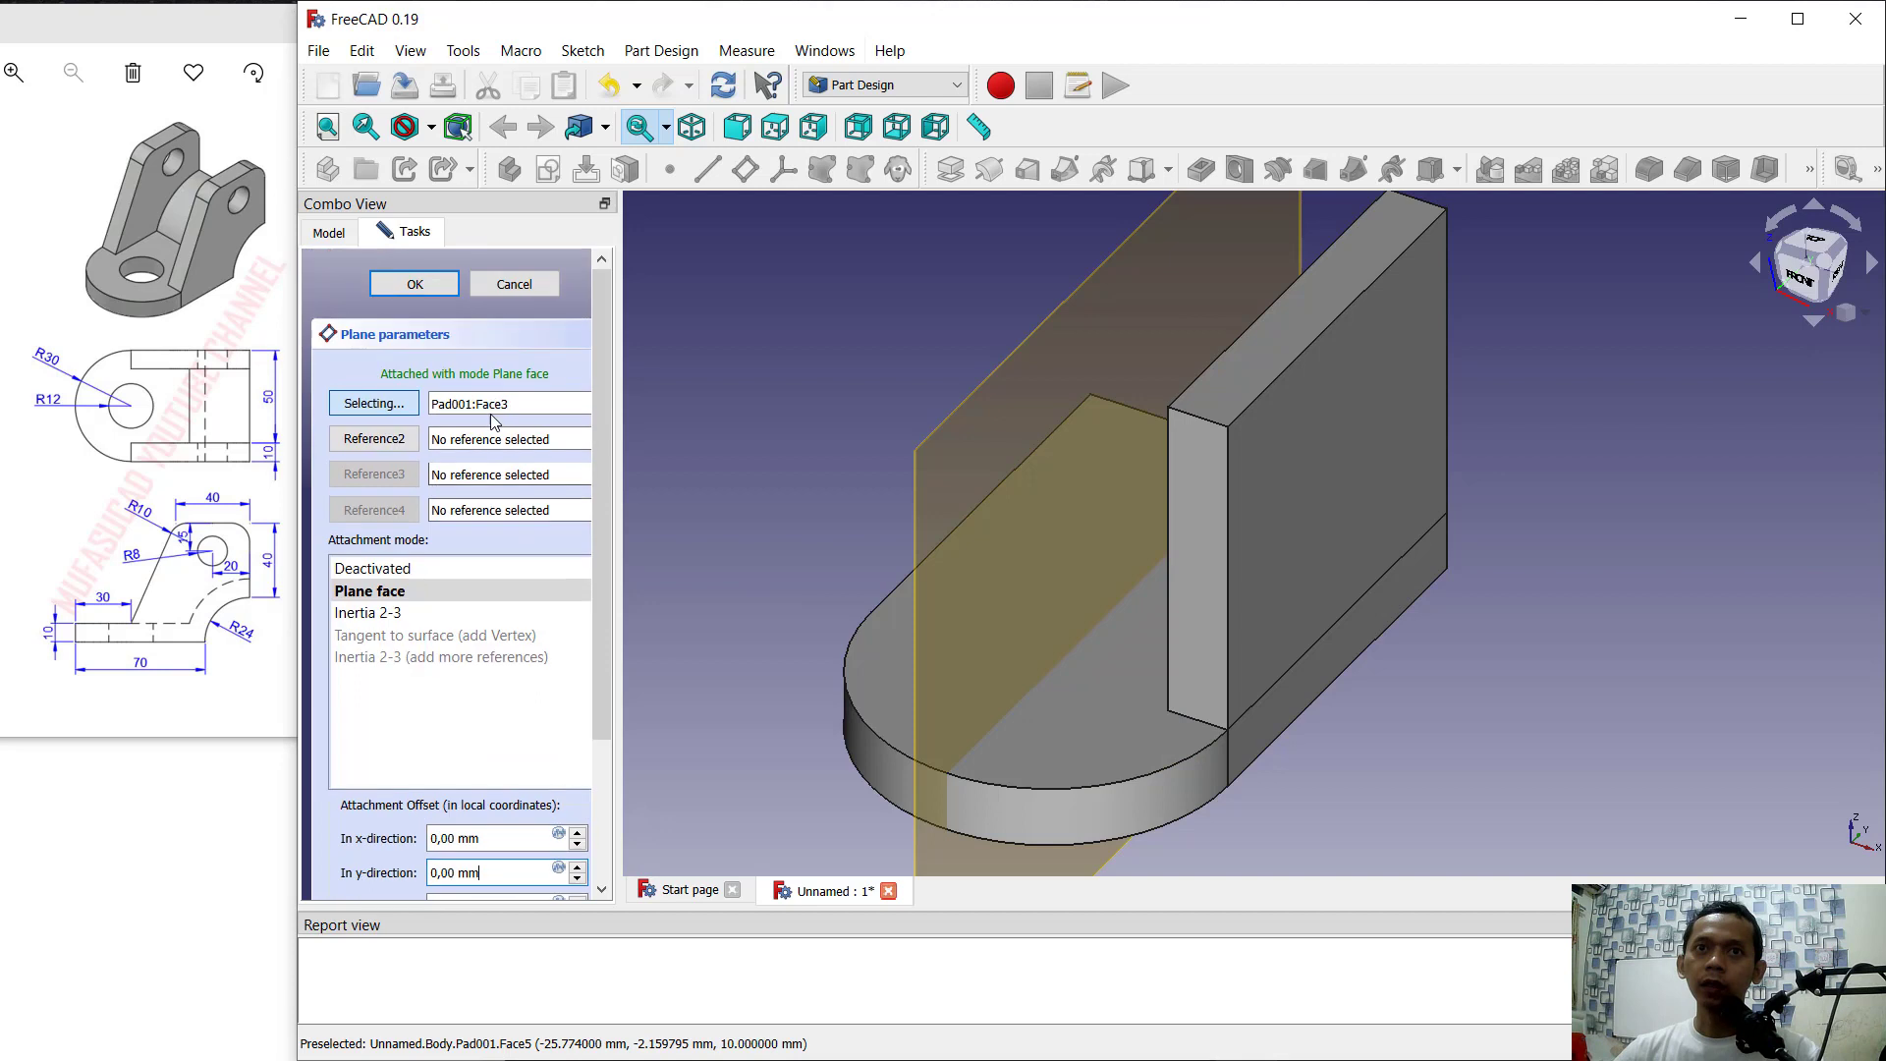
left_click(417, 285)
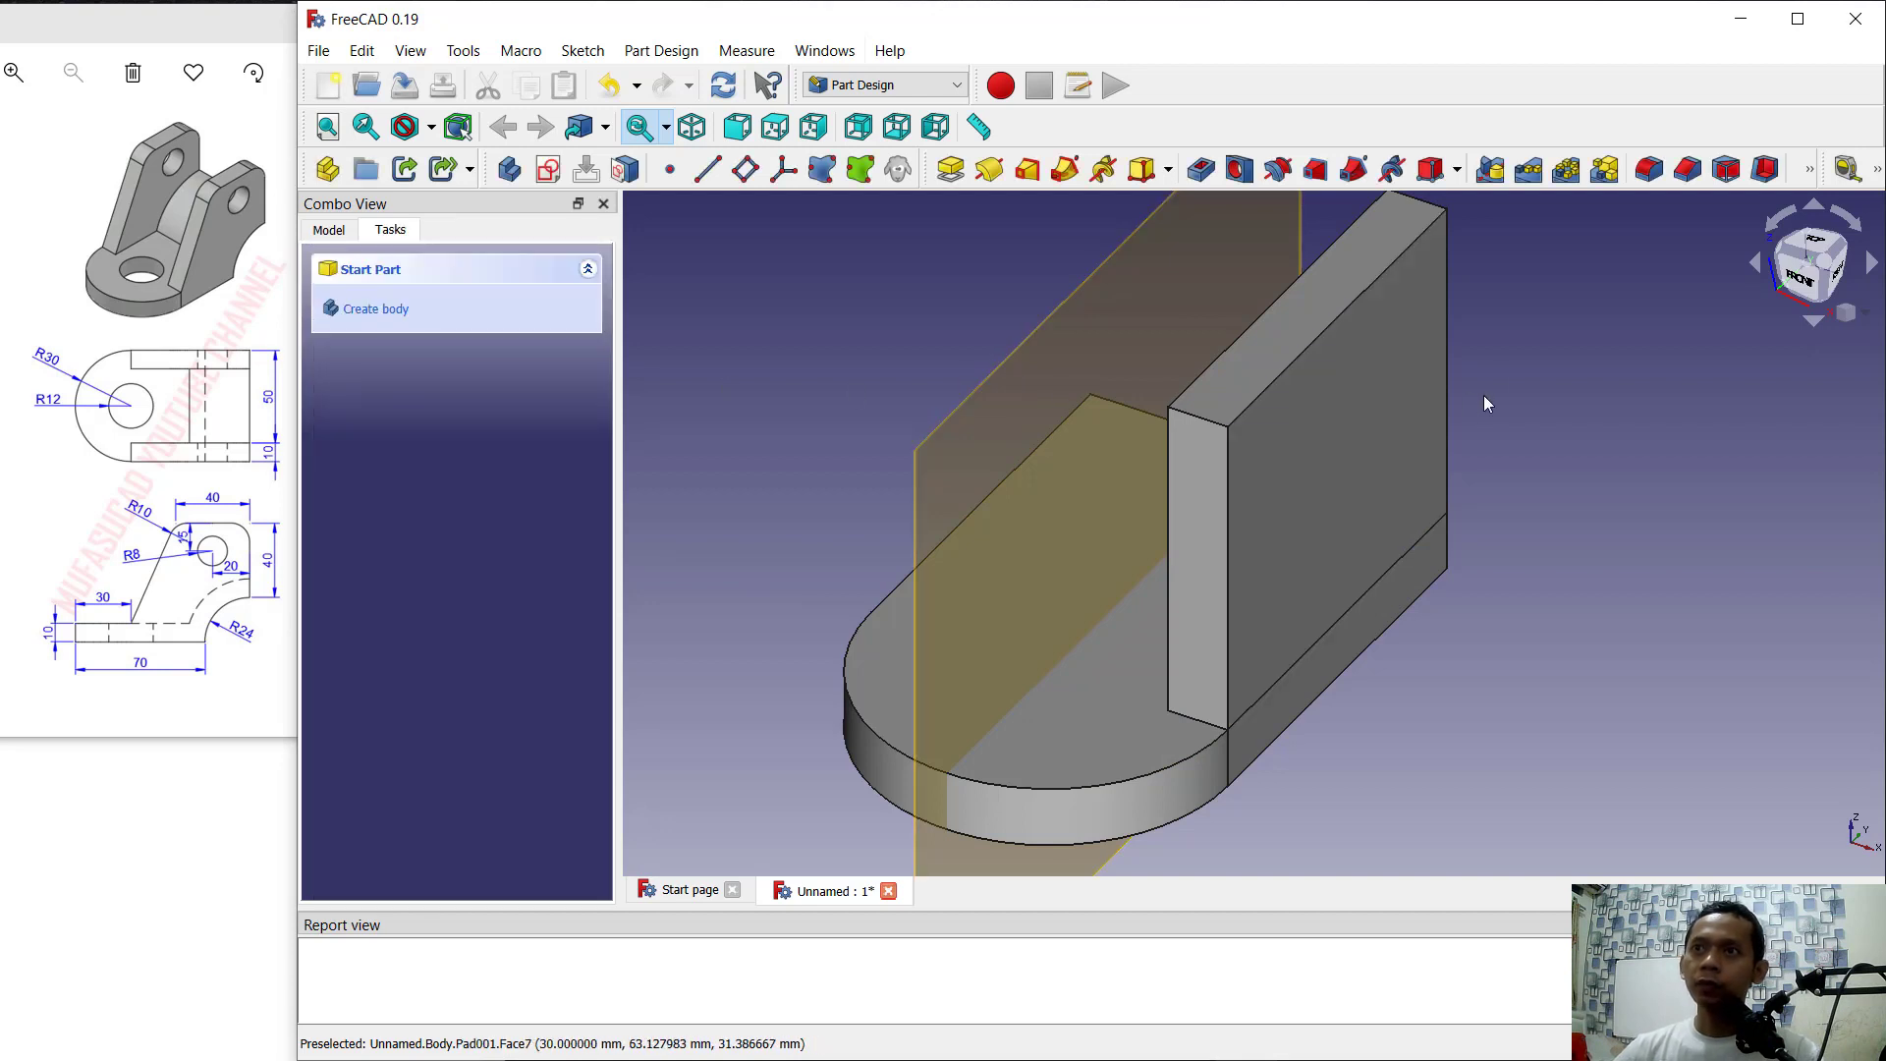
Step: Mirror the side wall pad (Pad001) to the opposite side, using the datum plane as the mirror plane
left_click(1493, 171)
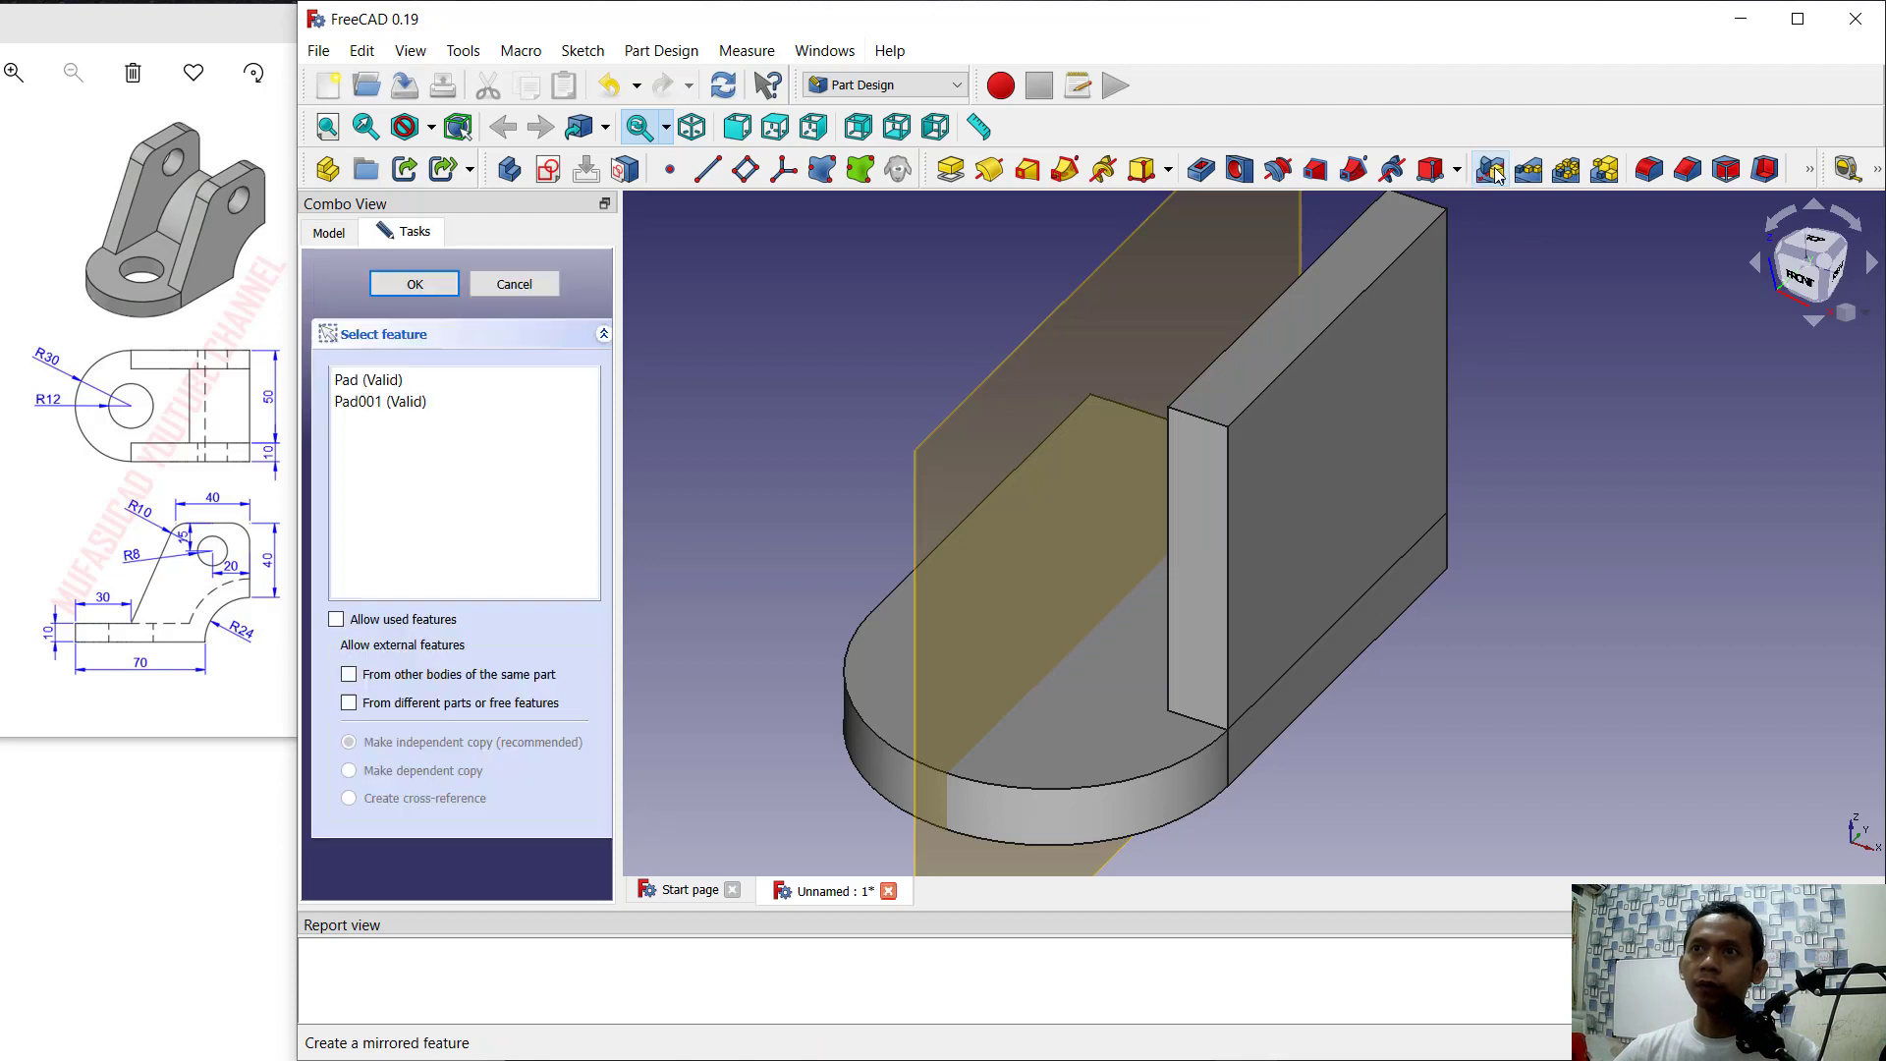
left_click(402, 403)
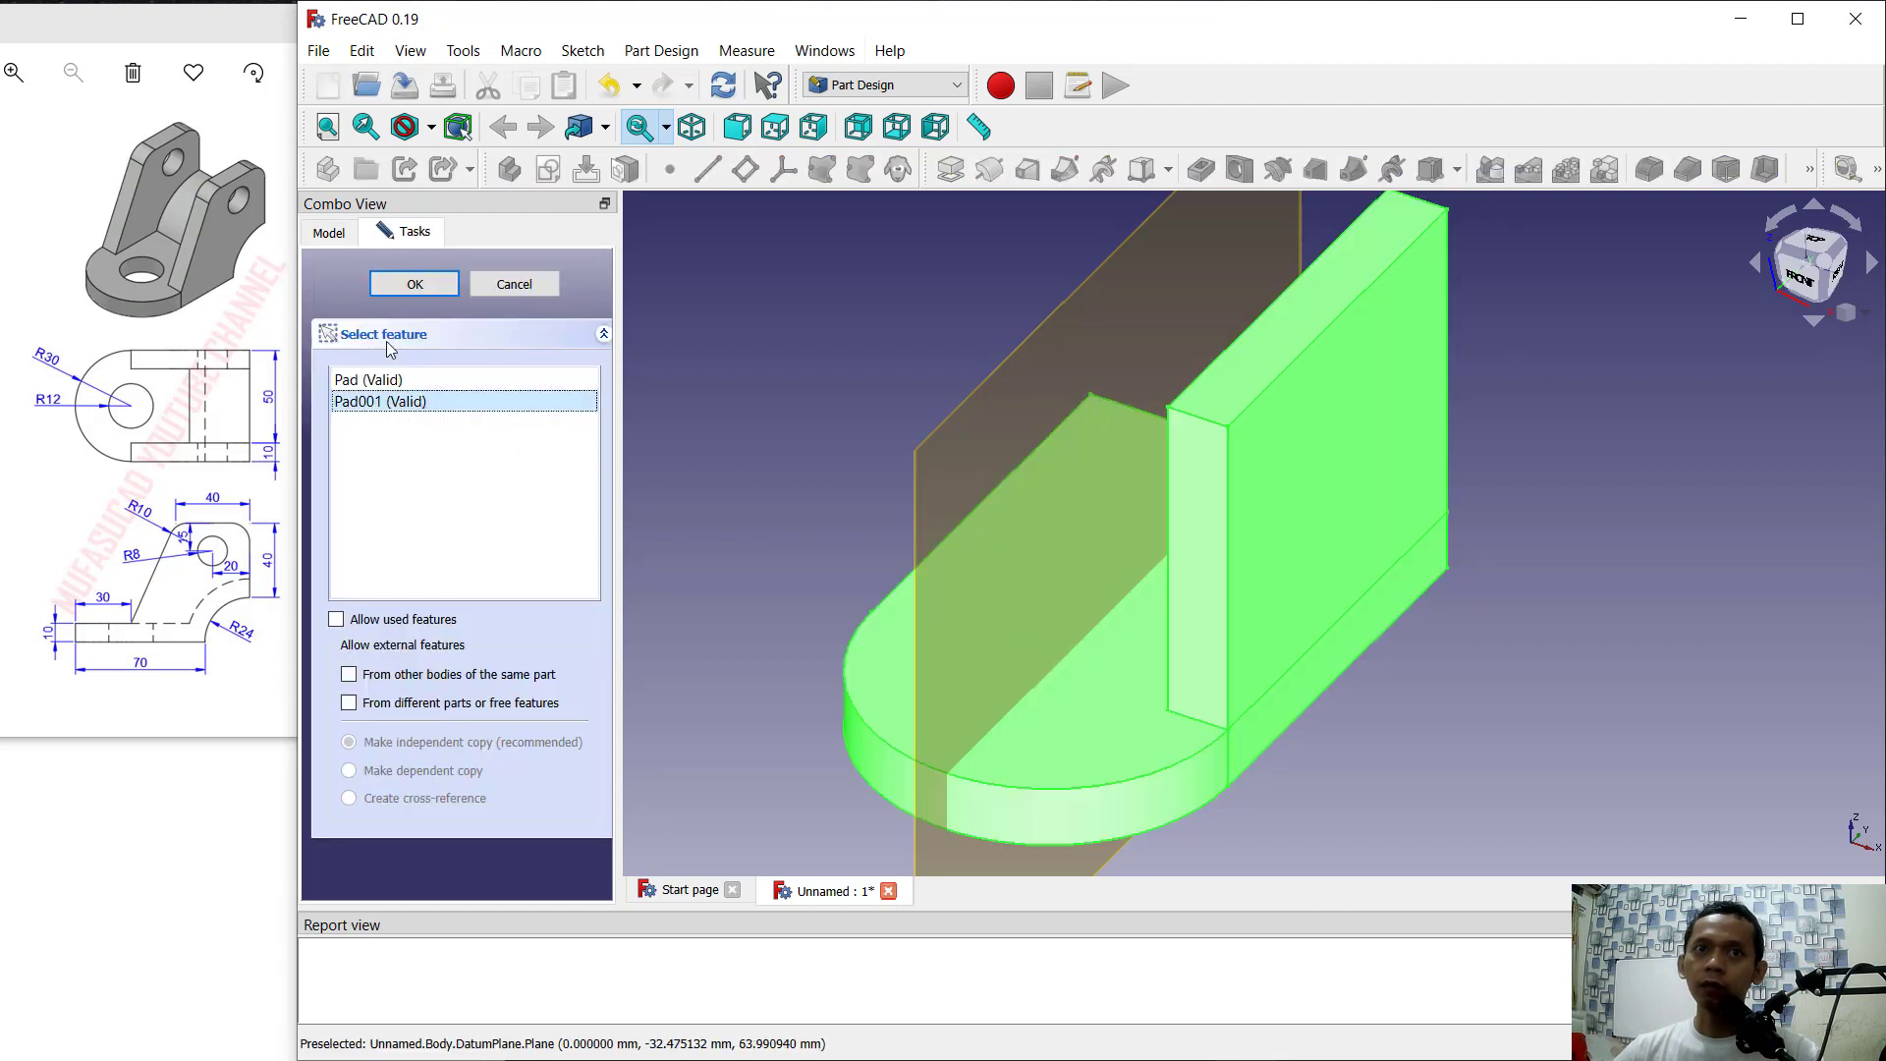
left_click(414, 284)
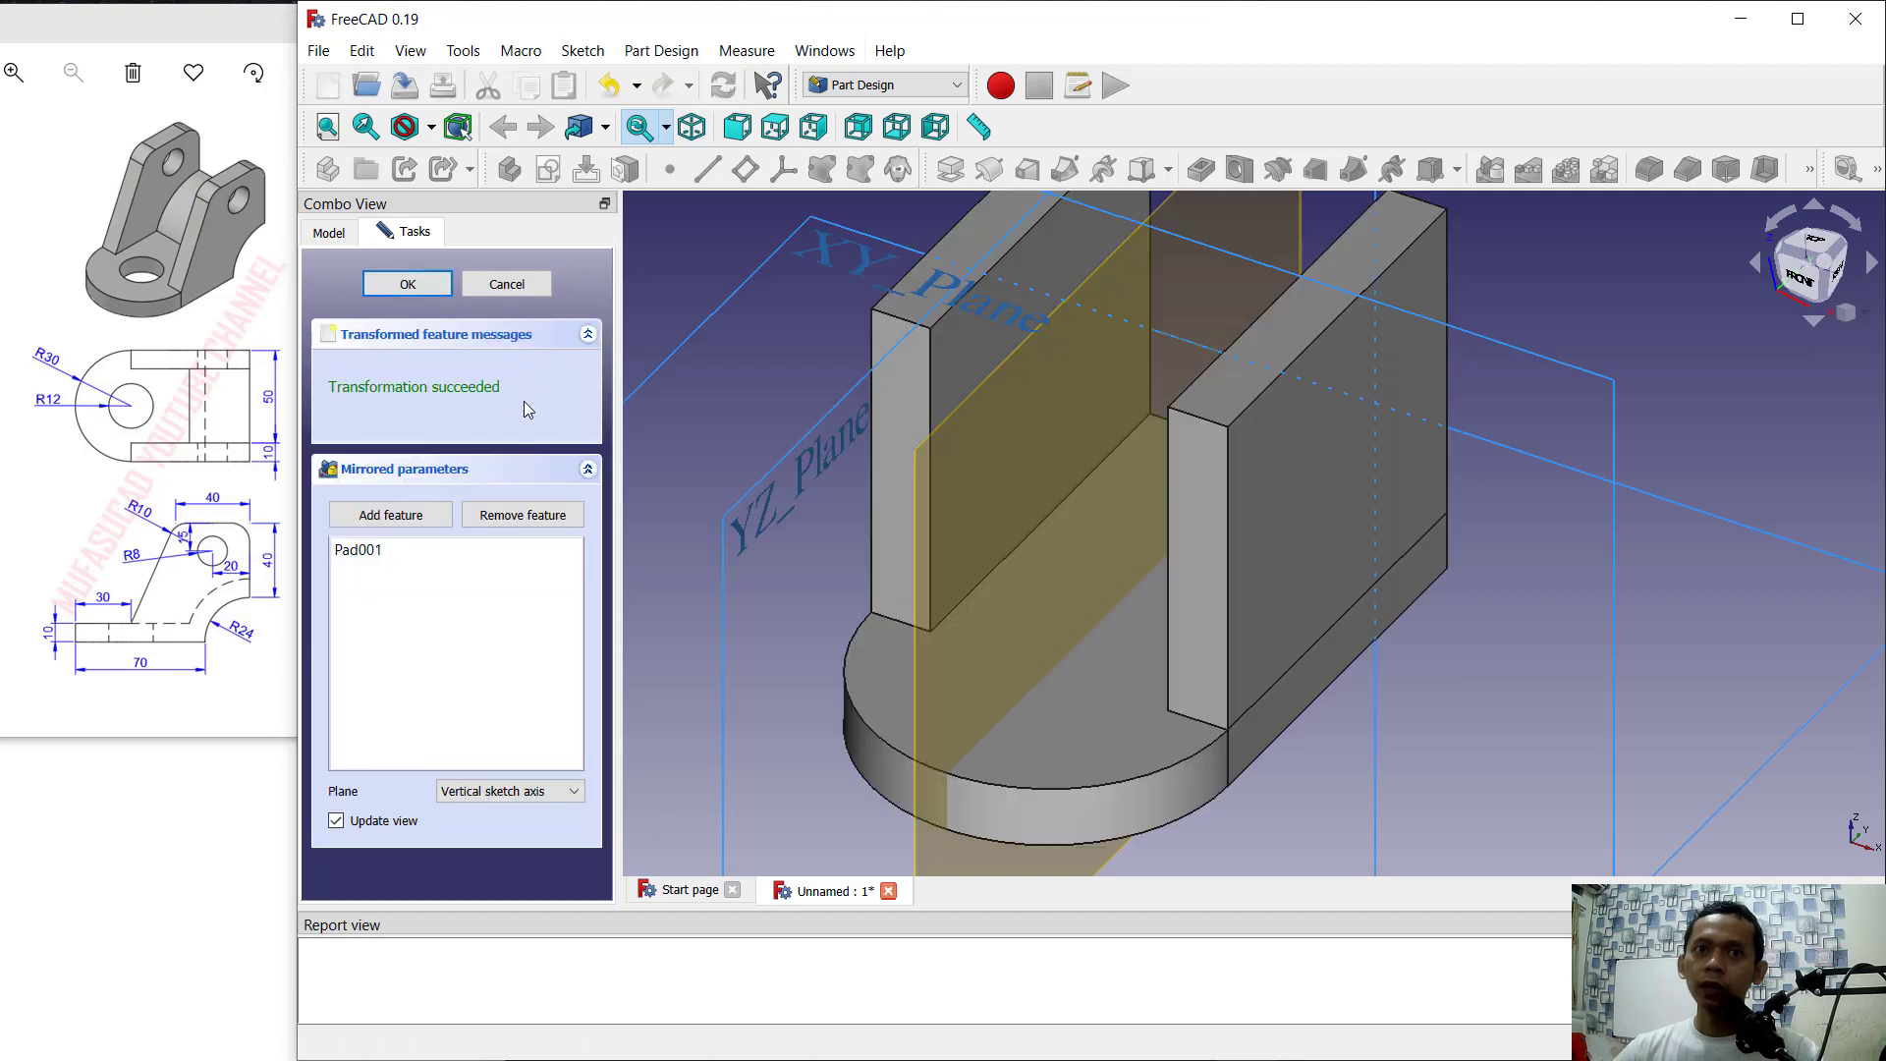
left_click(505, 790)
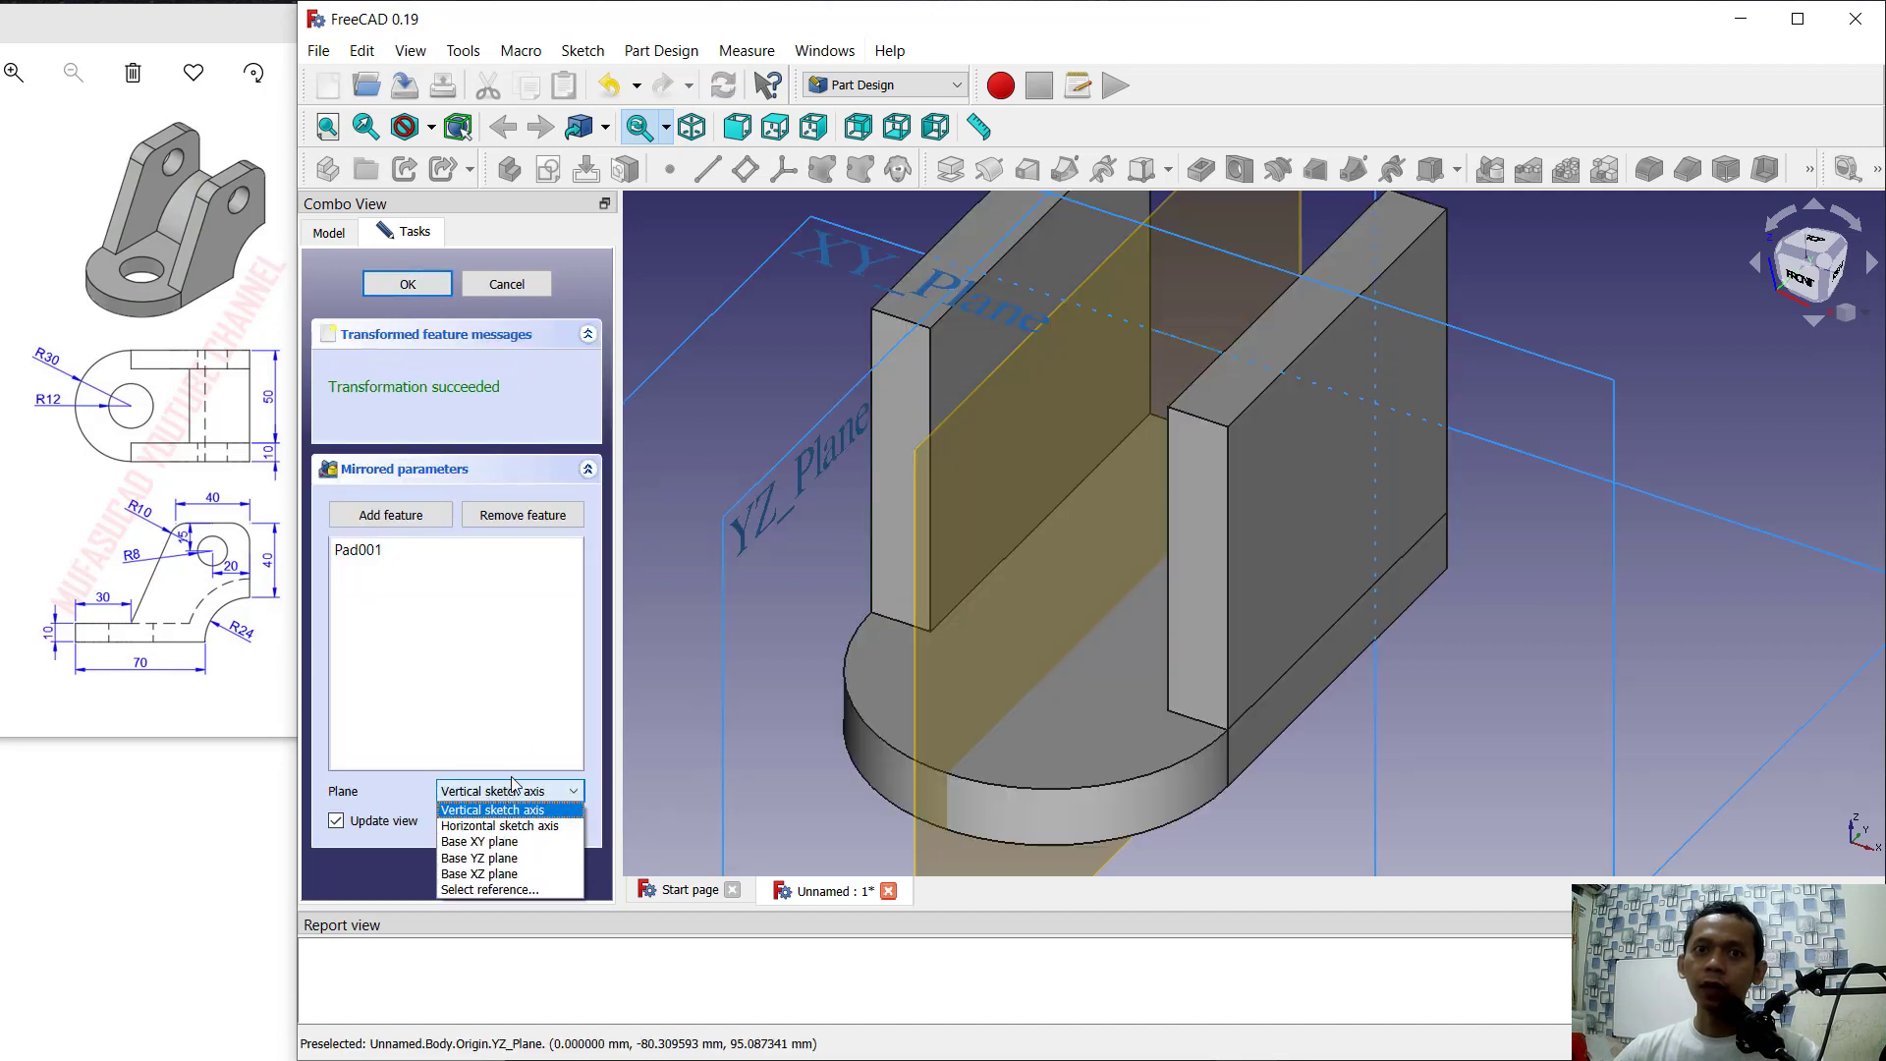
left_click(491, 889)
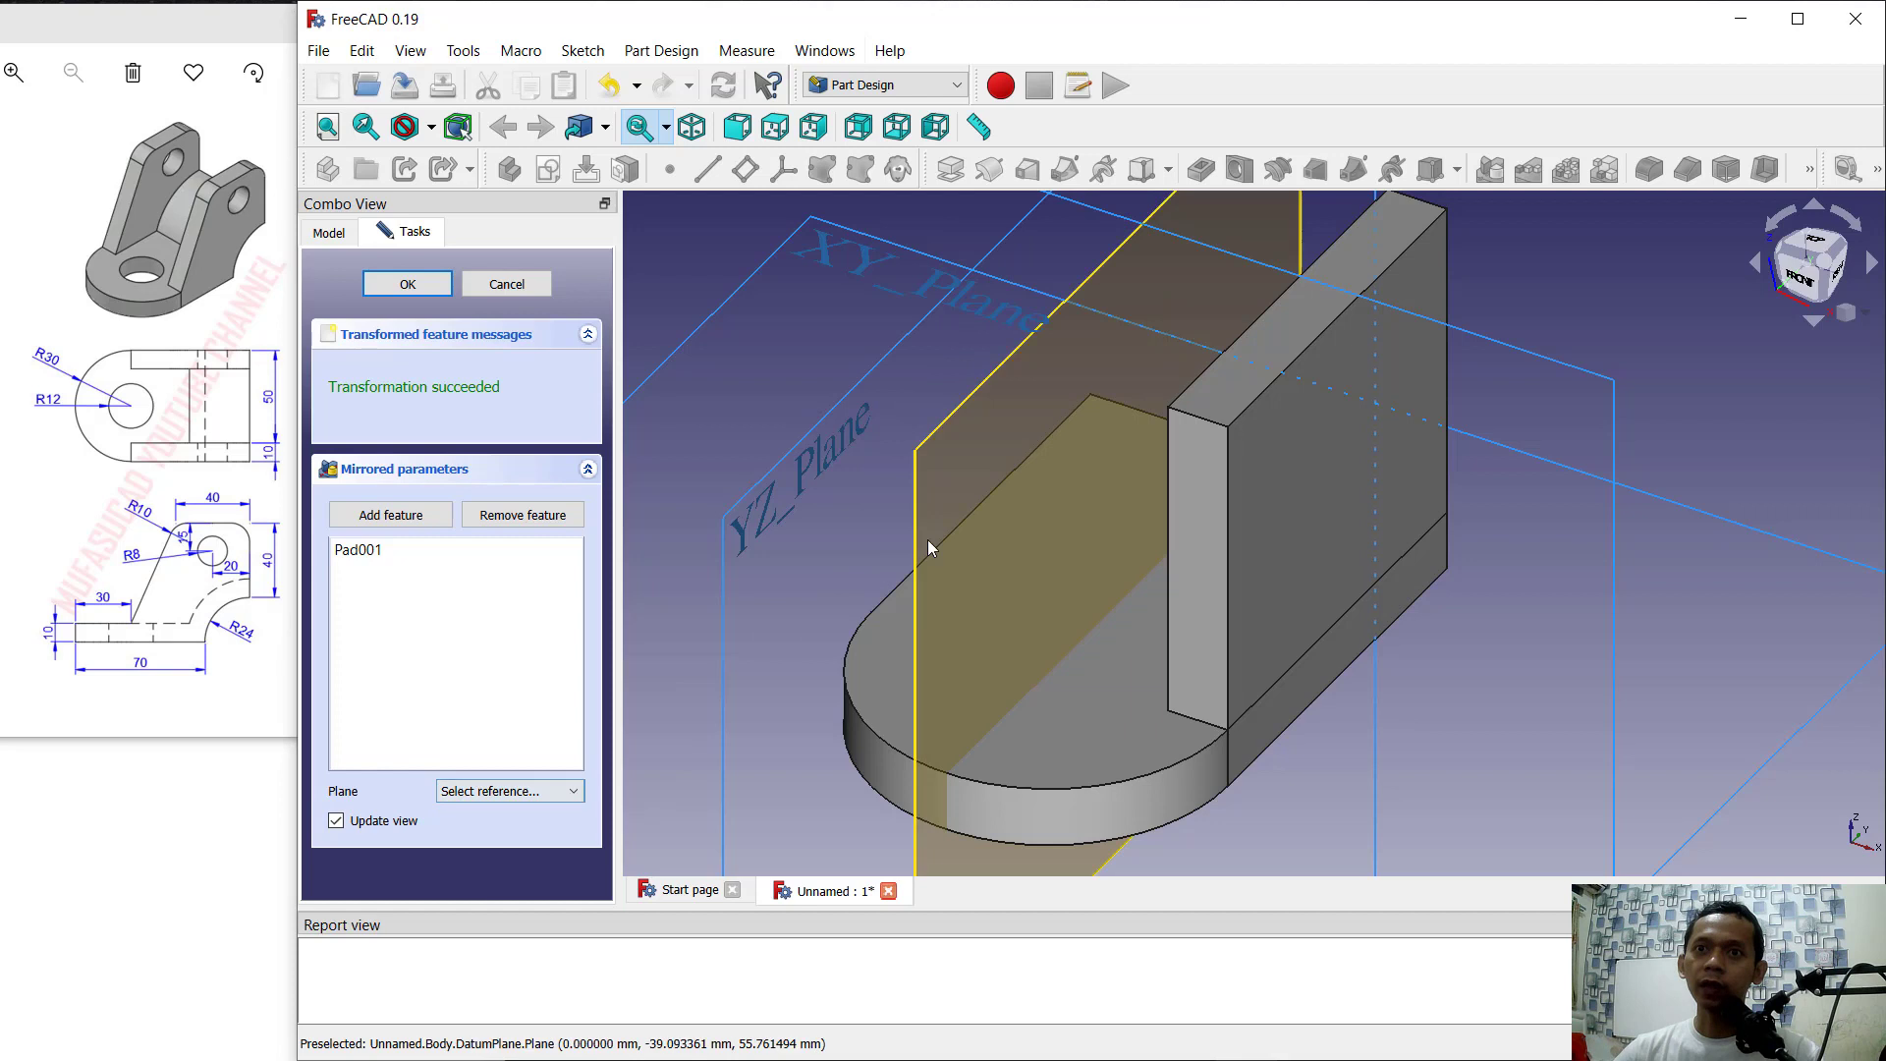
left_click(951, 469)
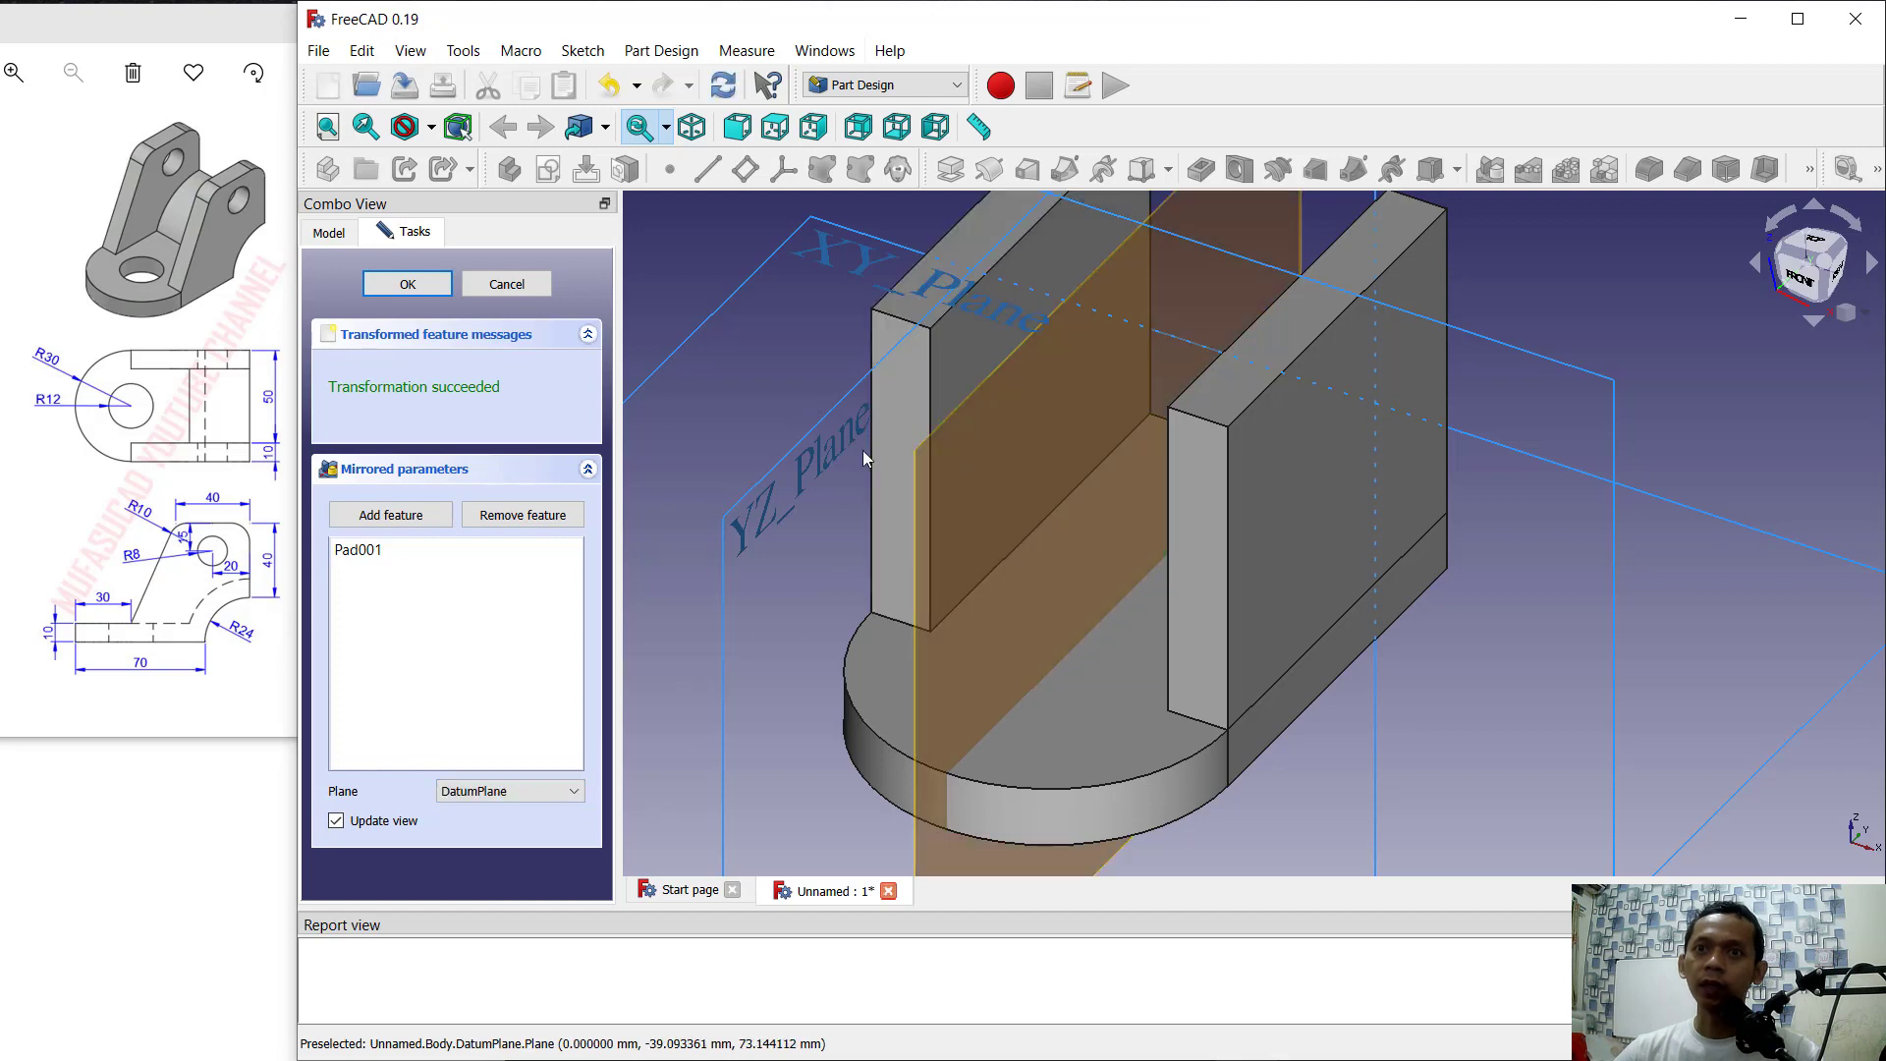
left_click(424, 285)
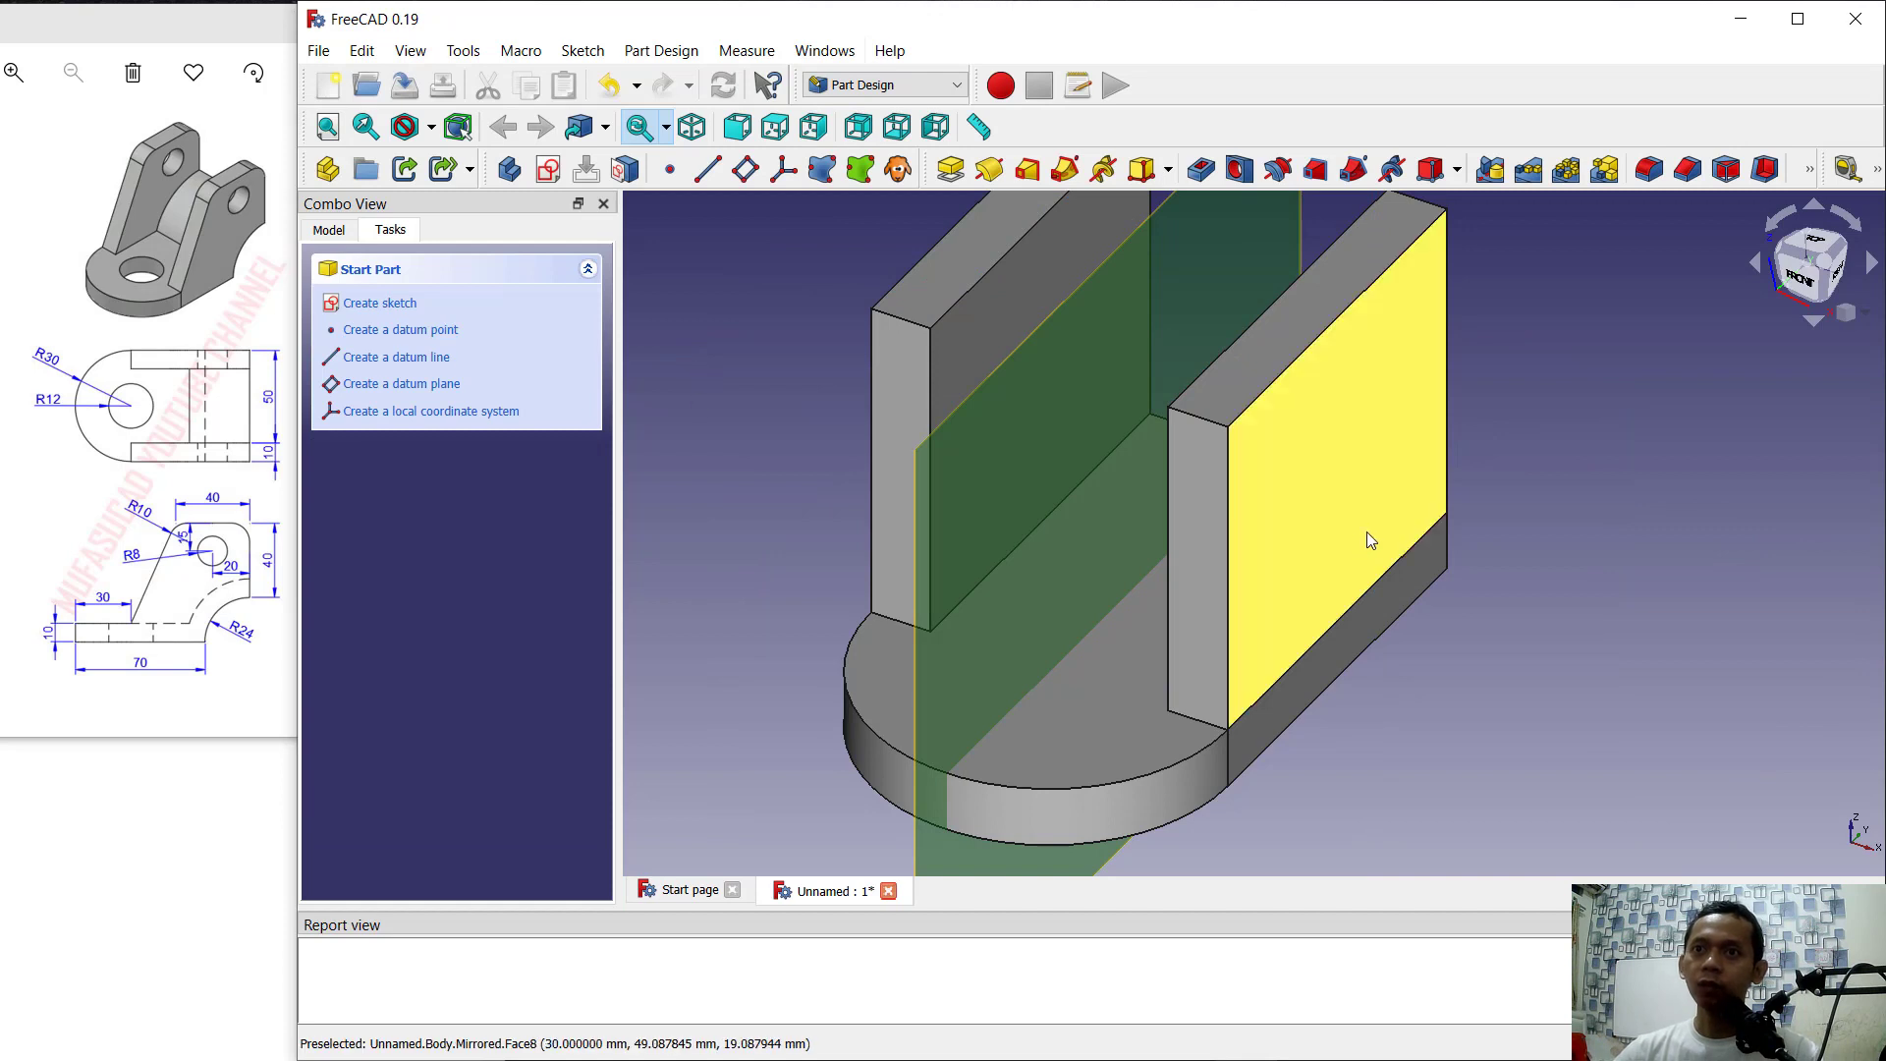
Step: Hide the datum plane between the two side walls
left_click(951, 652)
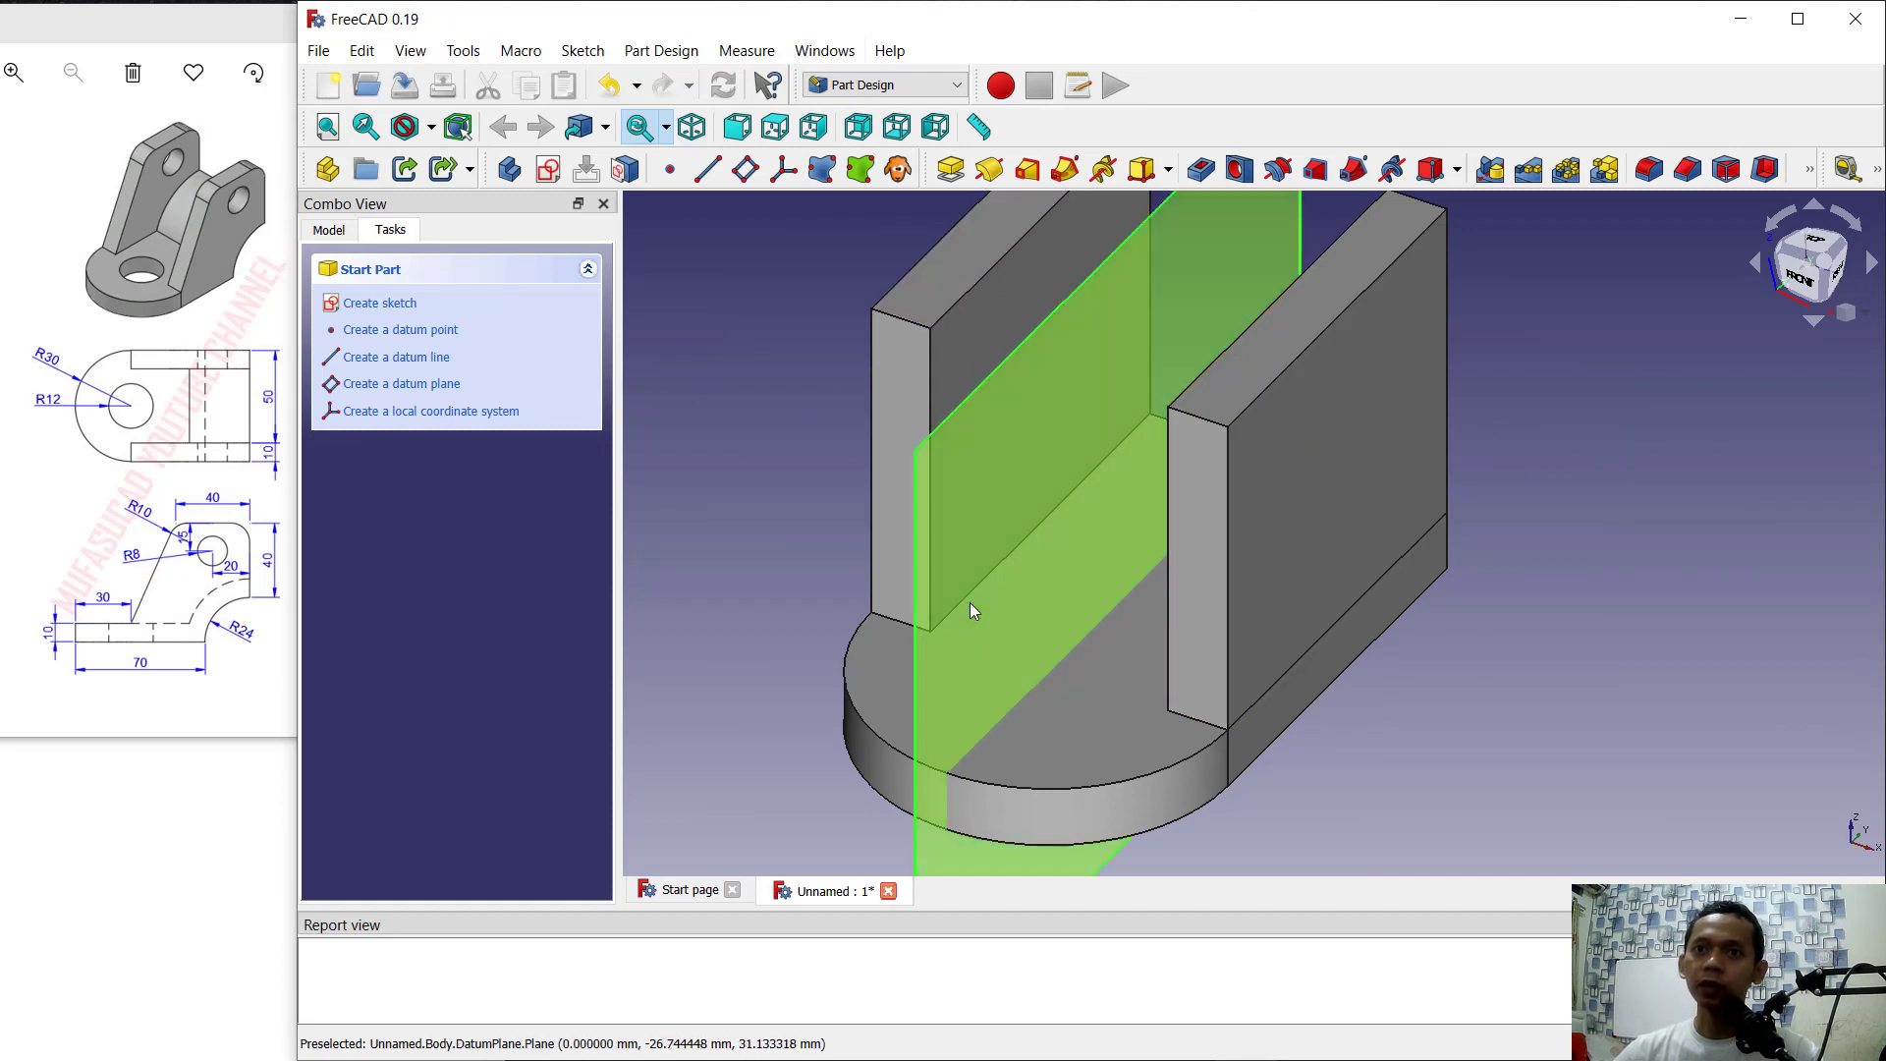
right_click(1012, 448)
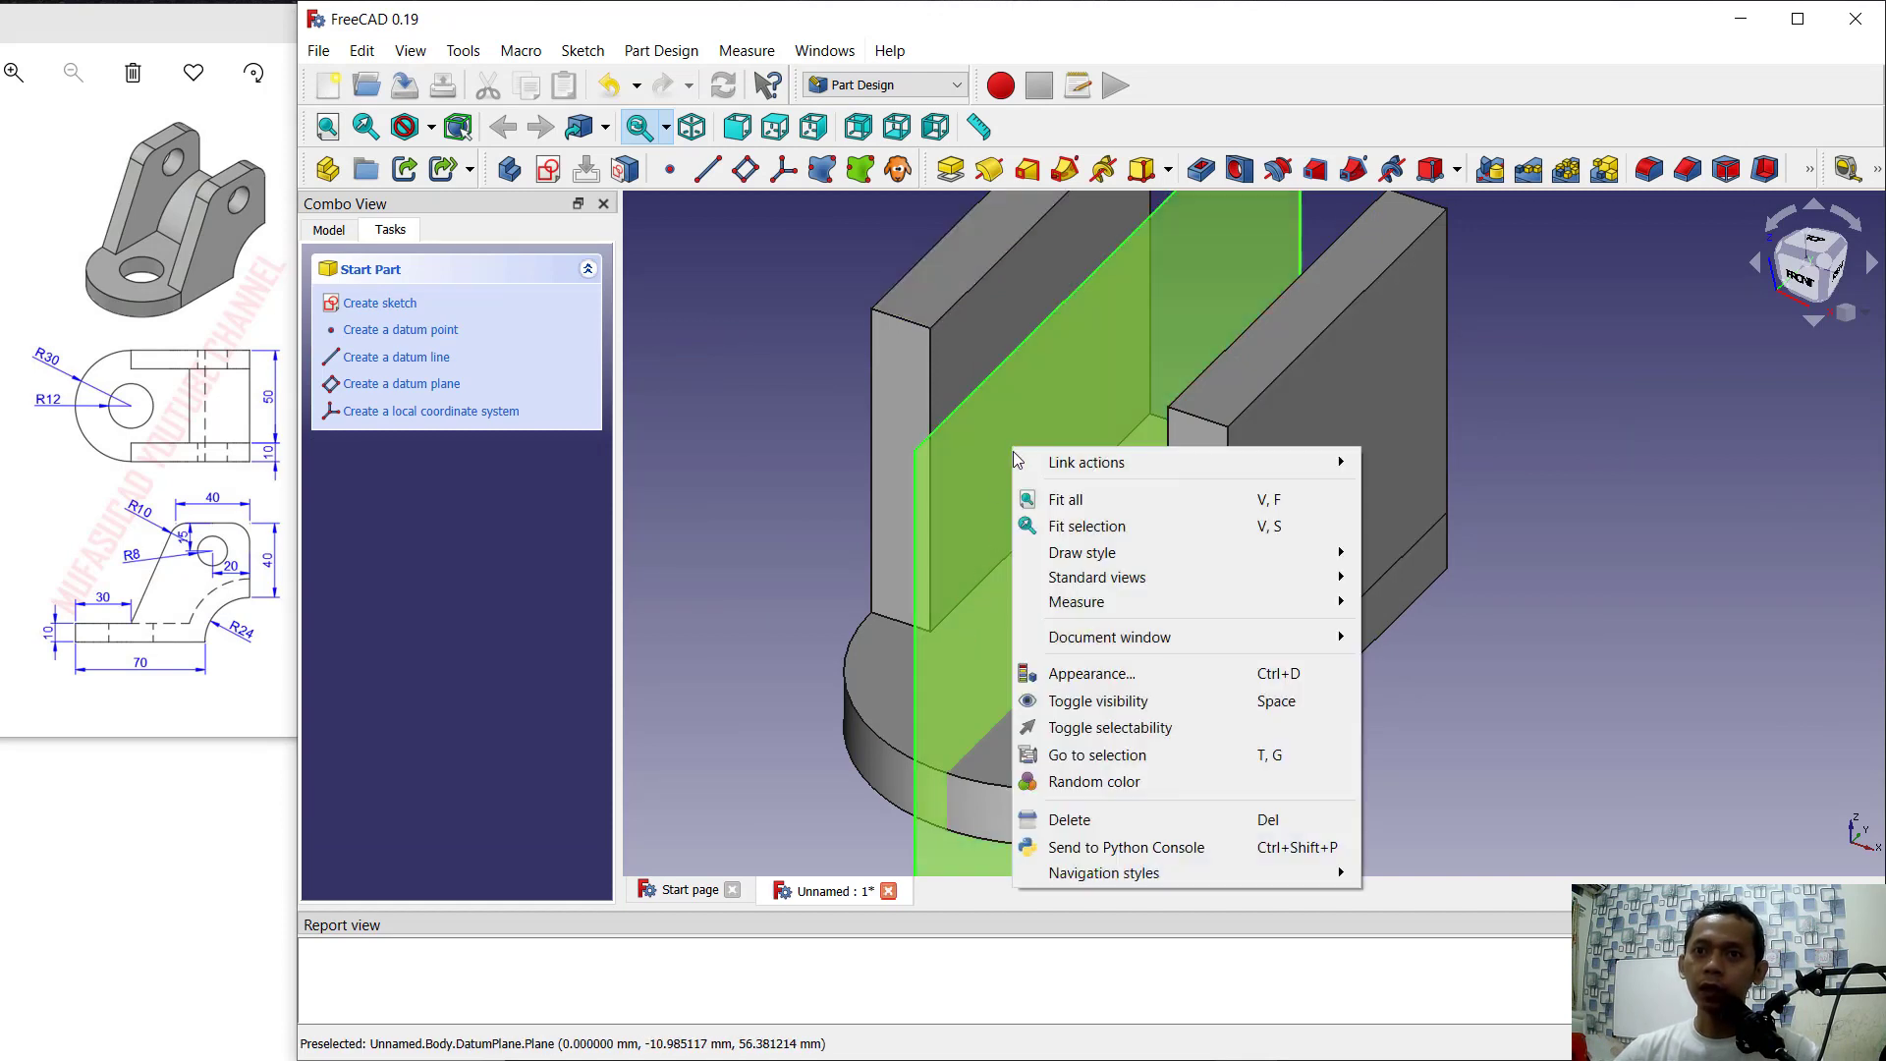
left_click(1118, 702)
Step: Create a sketch on the mirrored wall's outer face, link the base plate's bottom edge as external geometry, and close the sketch
scroll(1576, 551, "up", 3)
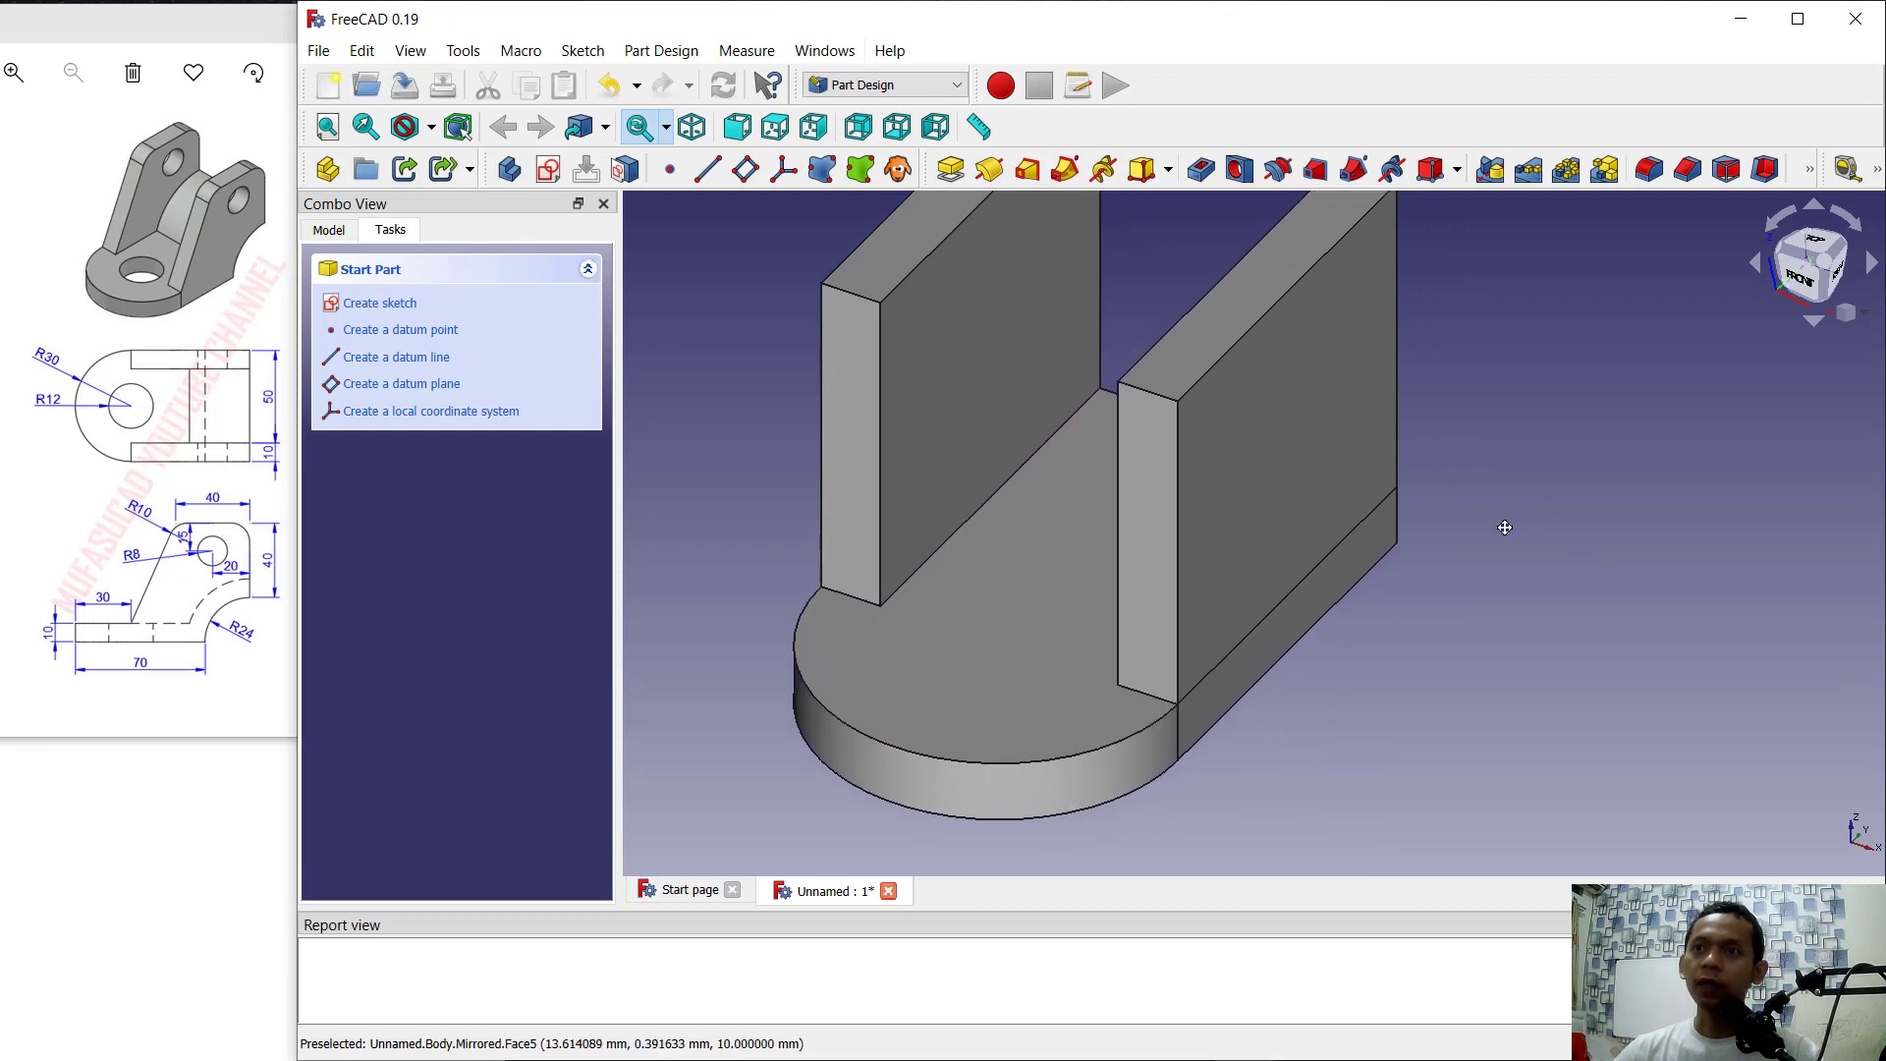
left_click(1316, 491)
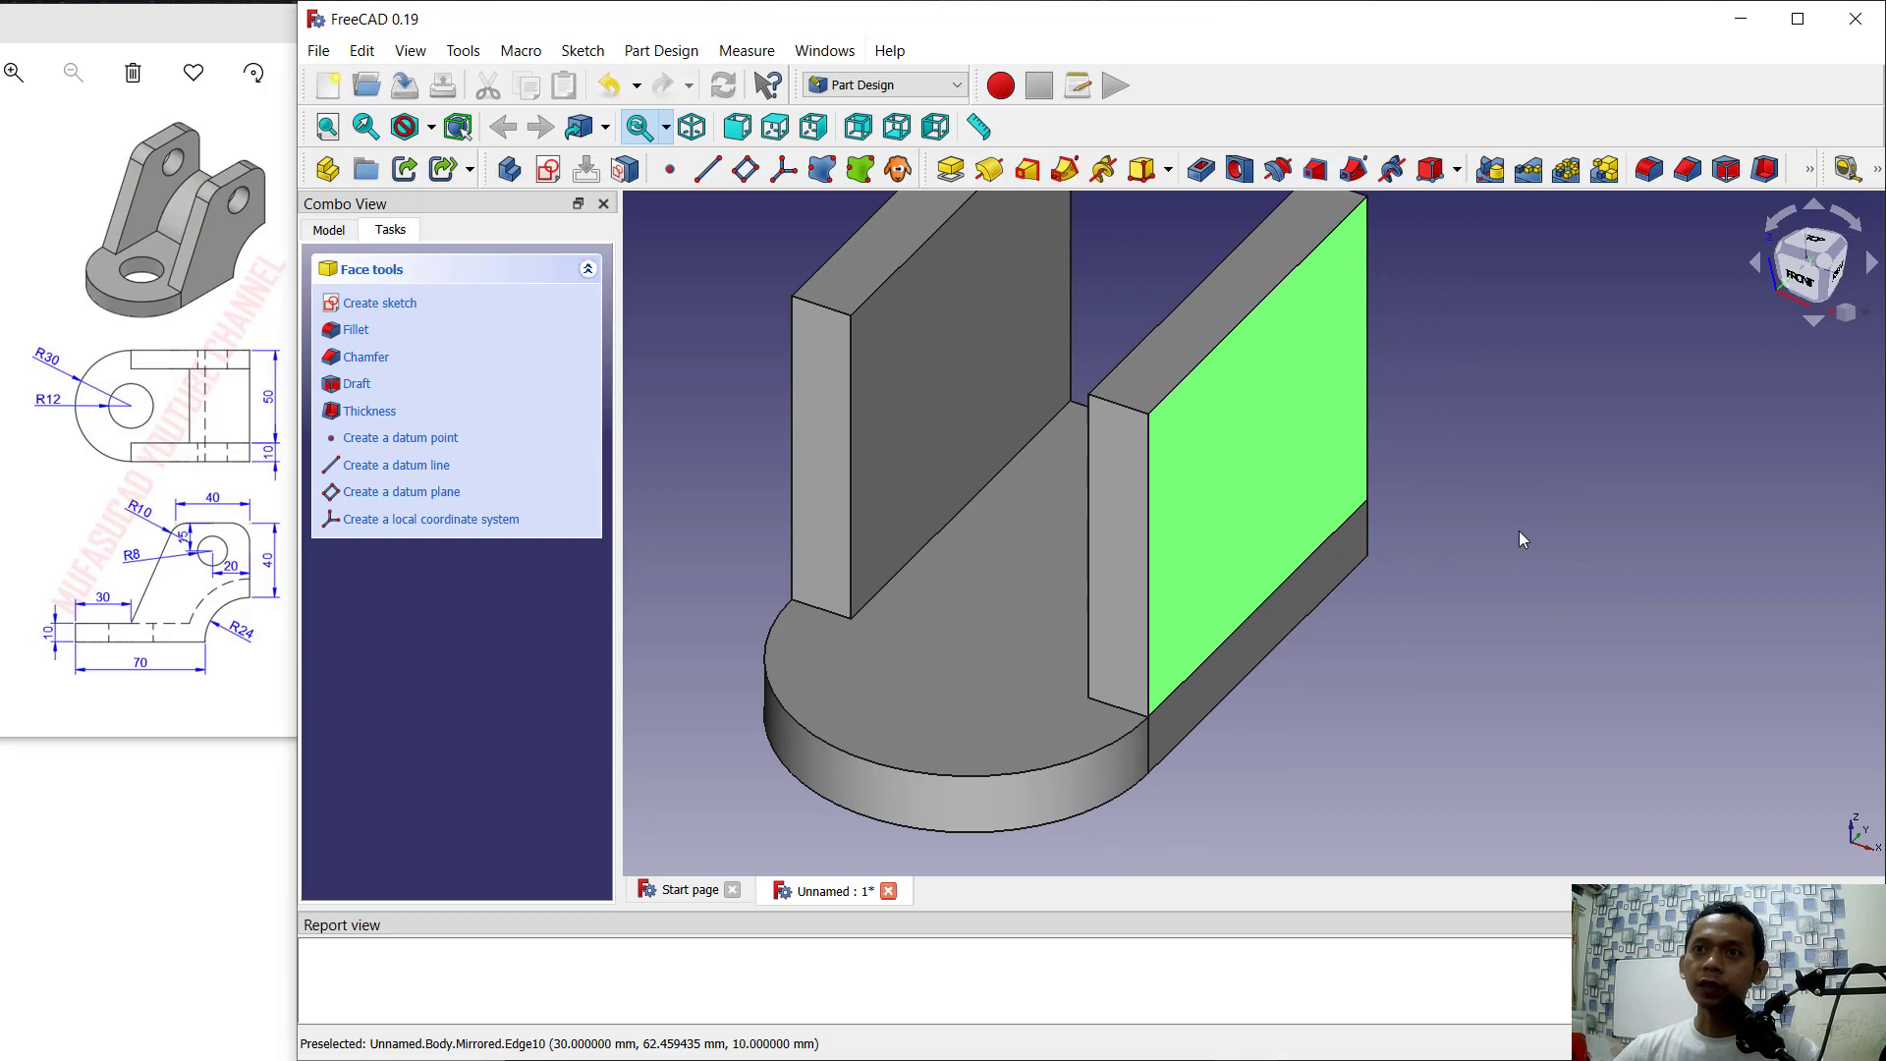
left_click(404, 306)
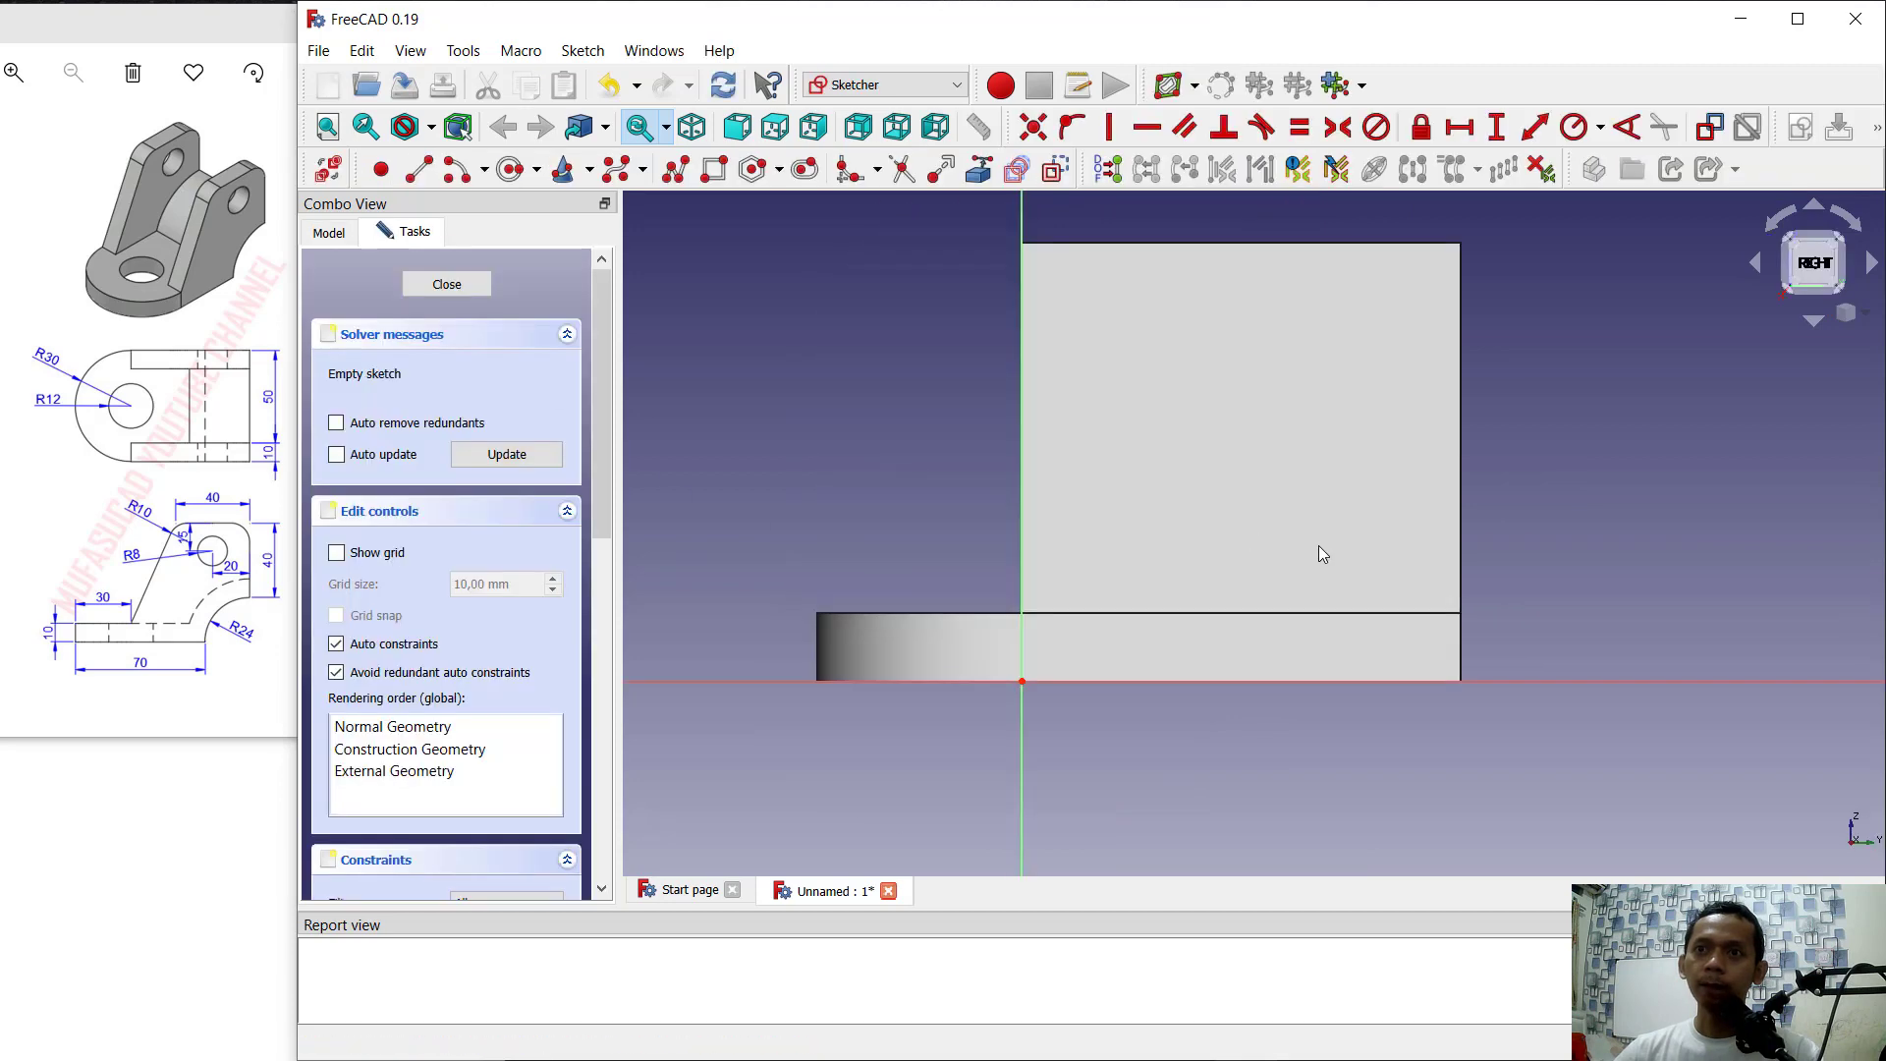
middle_click_drag(1583, 460, 1444, 496)
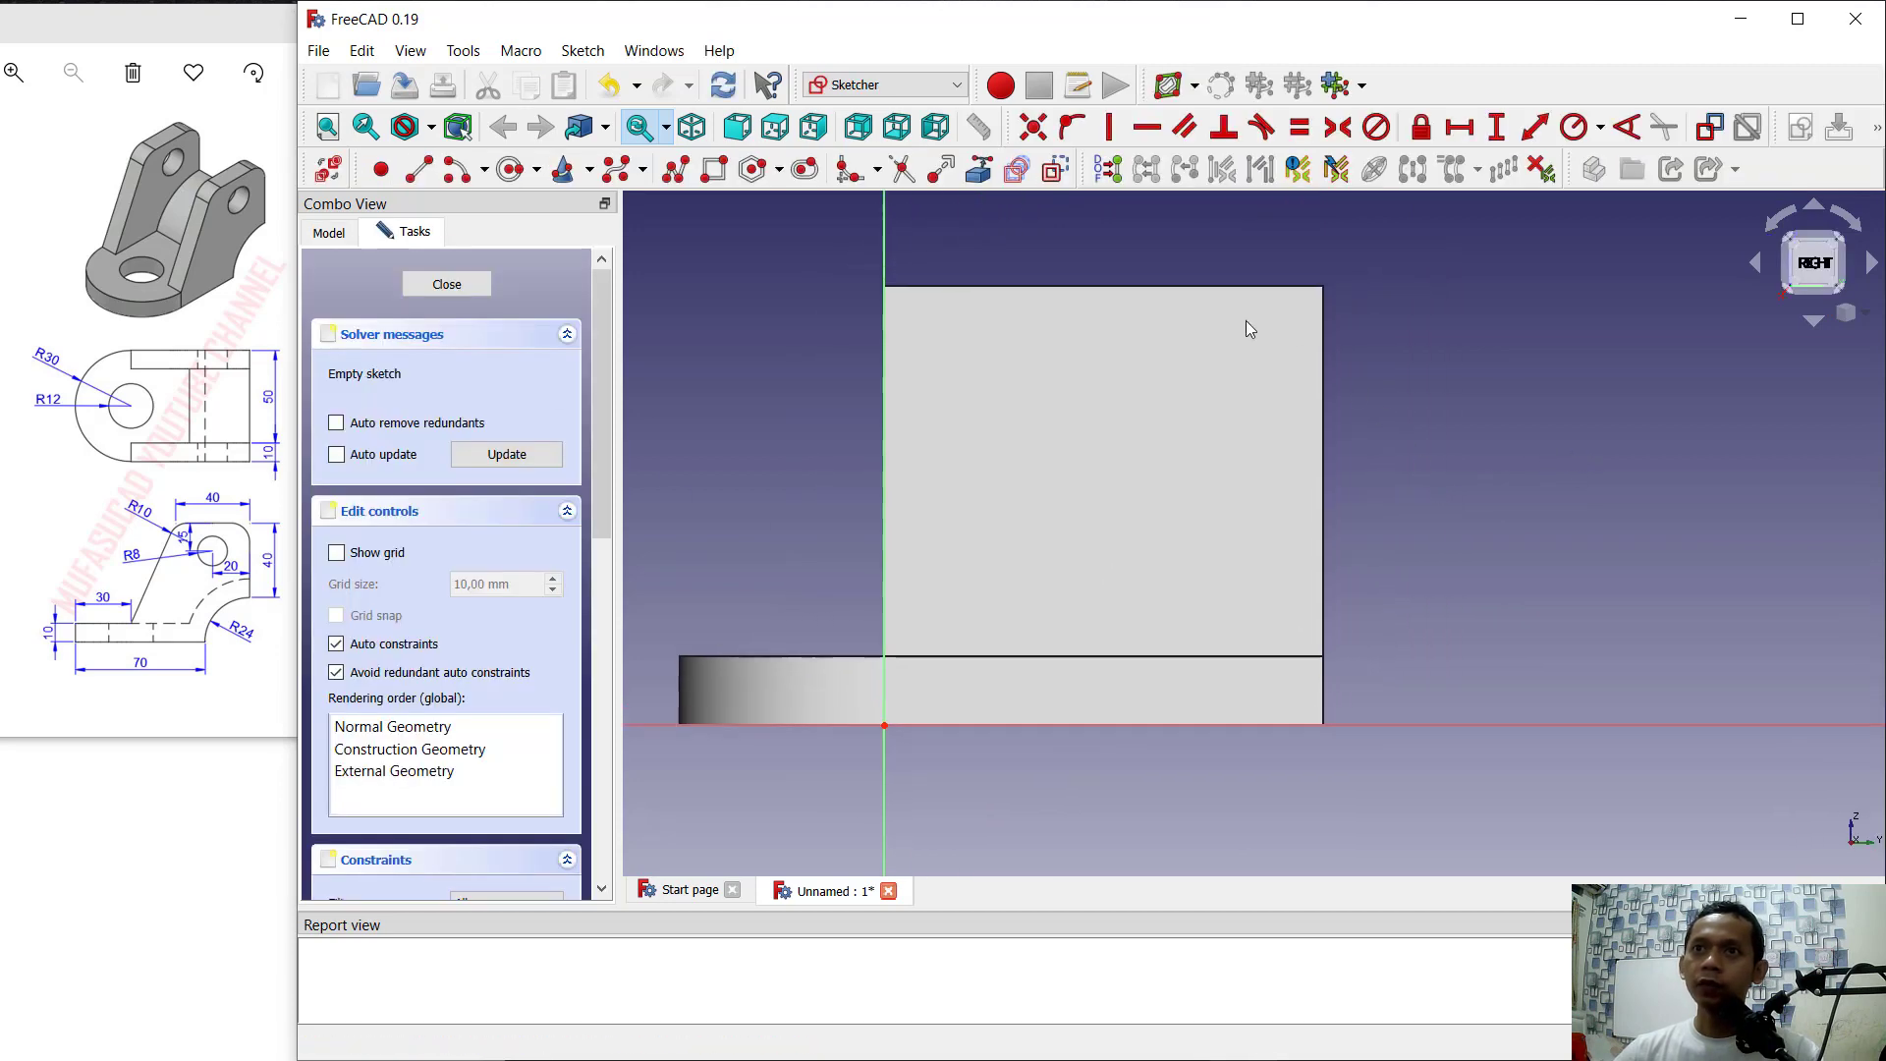
left_click(979, 169)
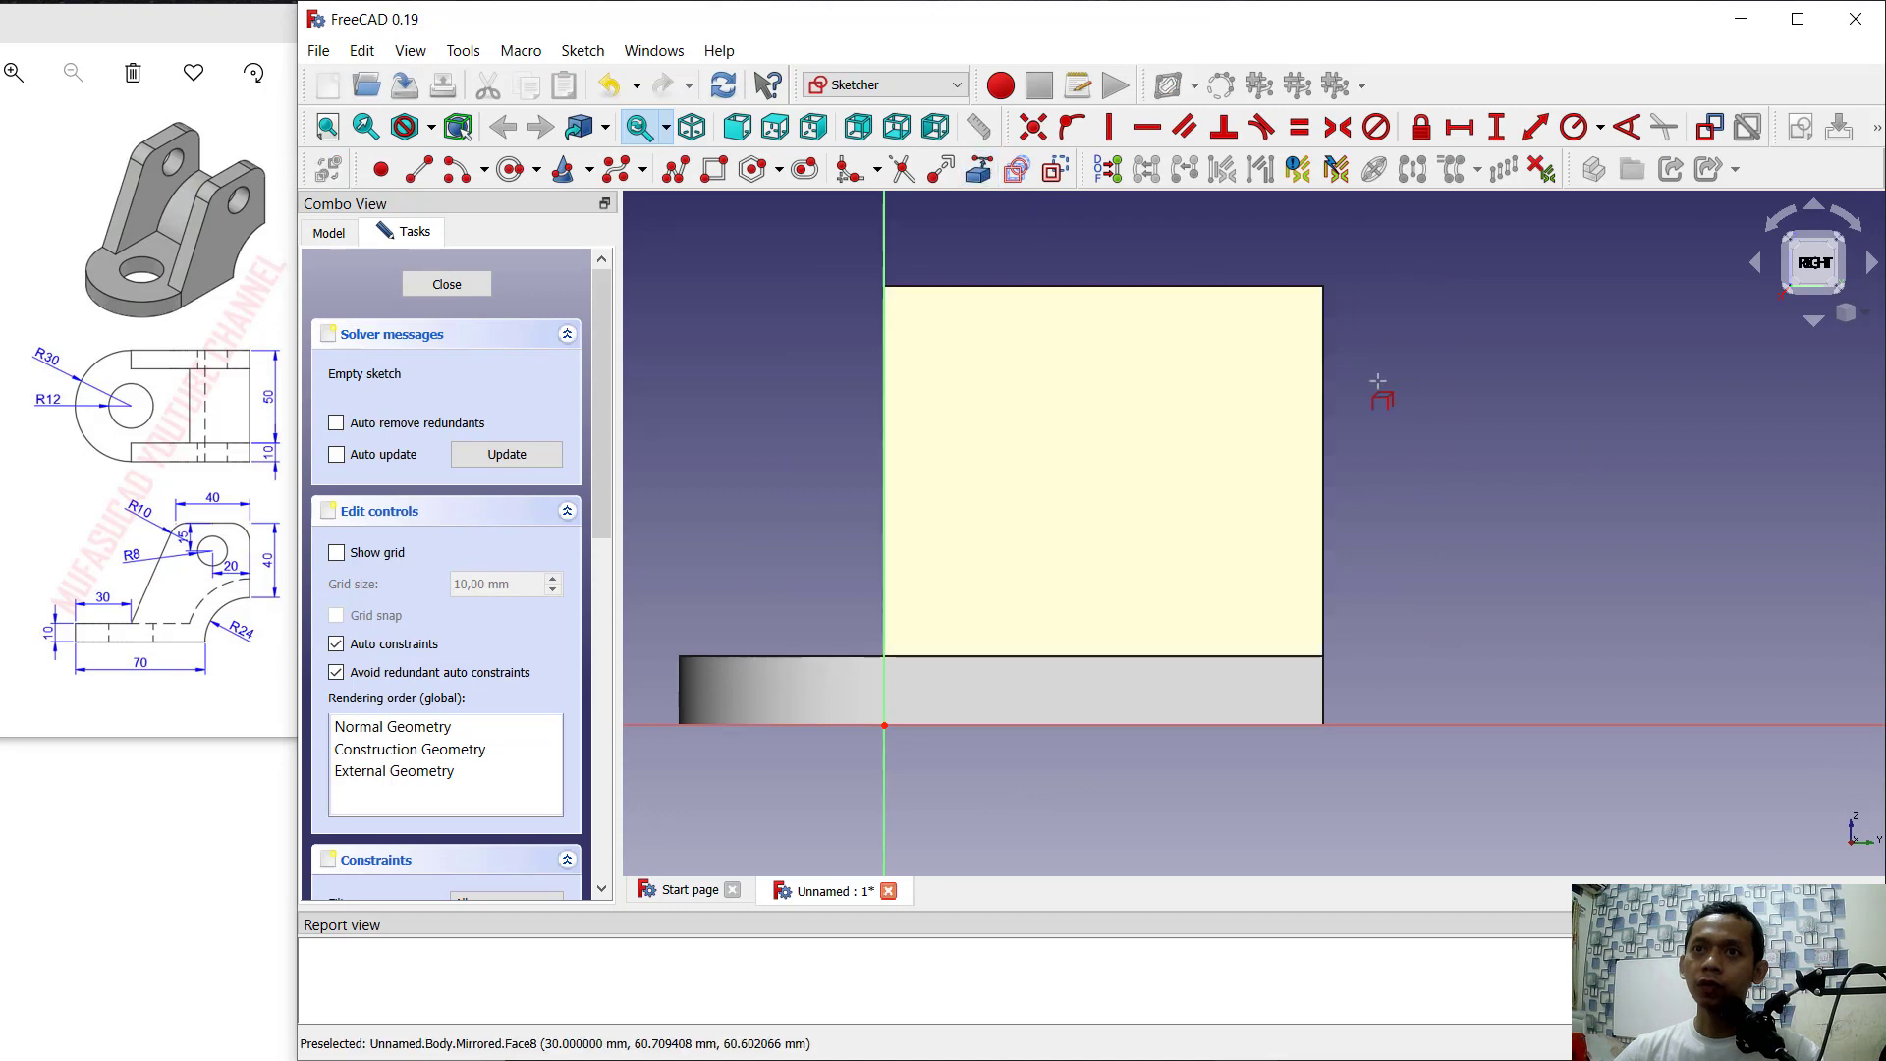
left_click(1289, 736)
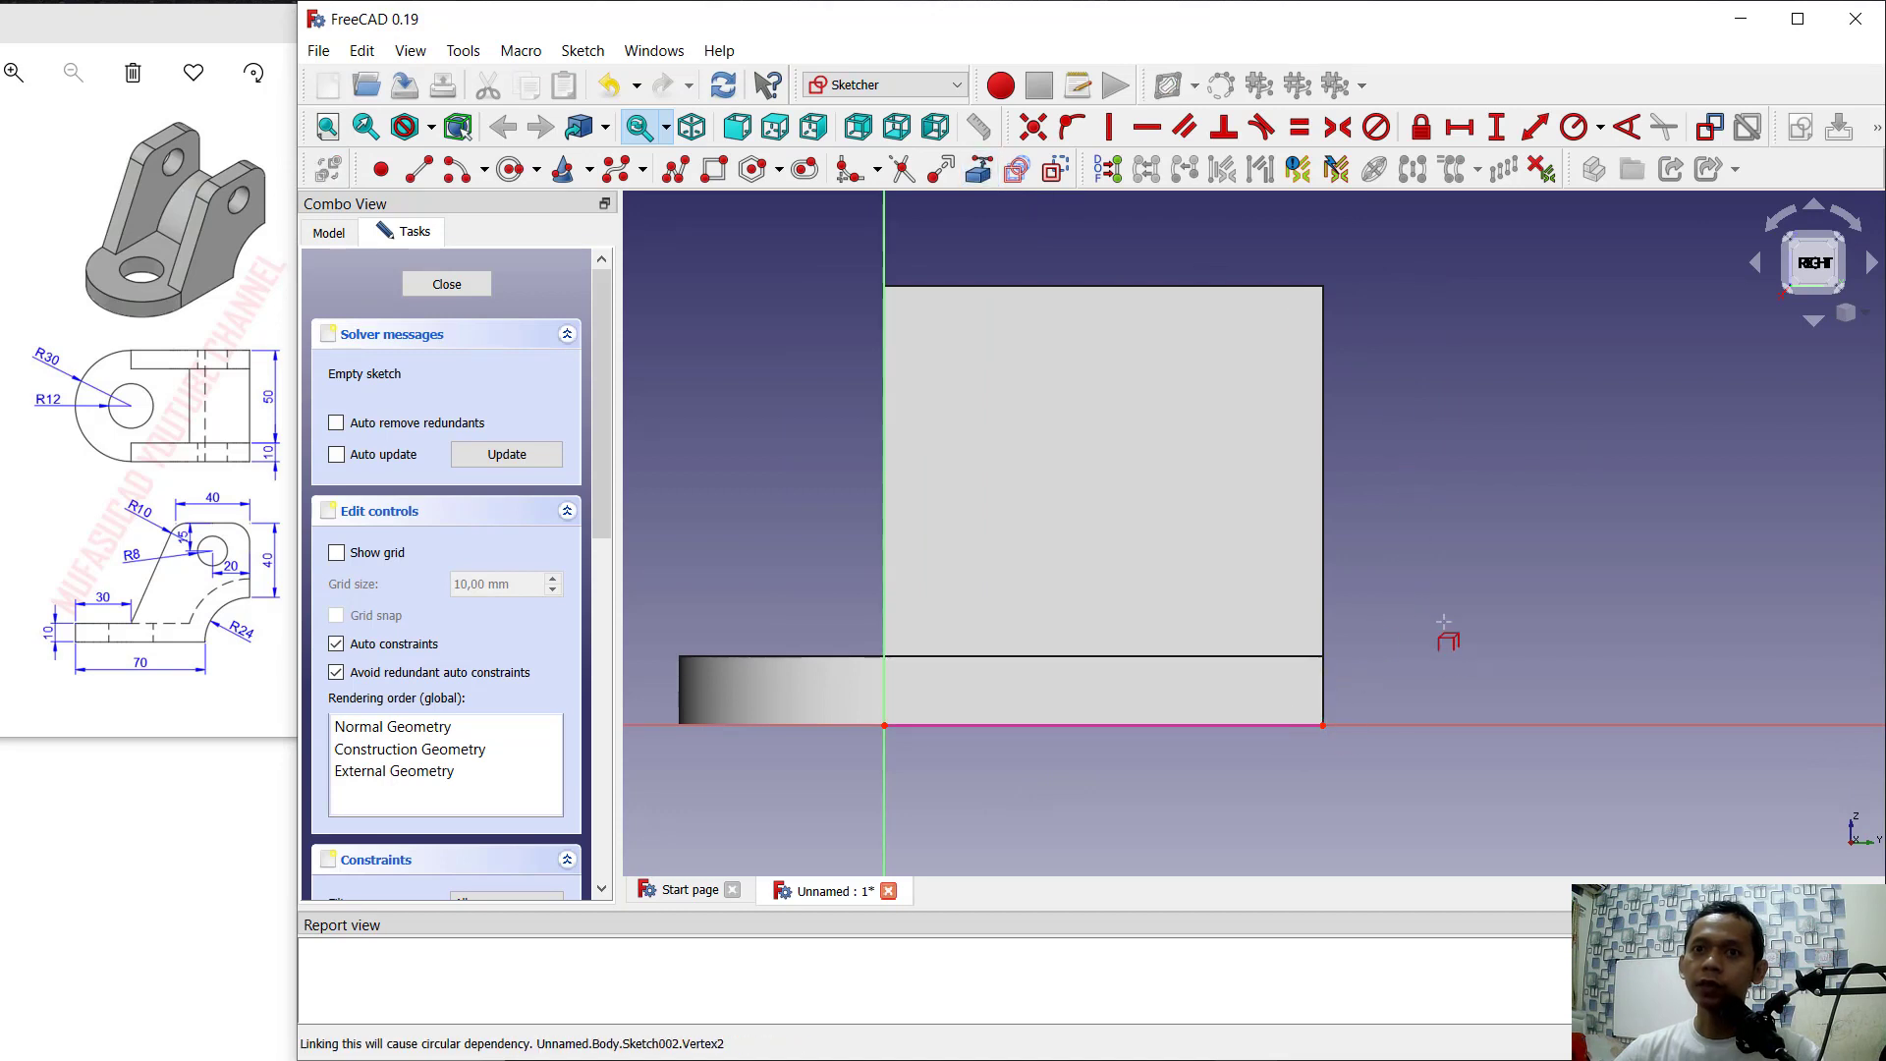
left_click(445, 284)
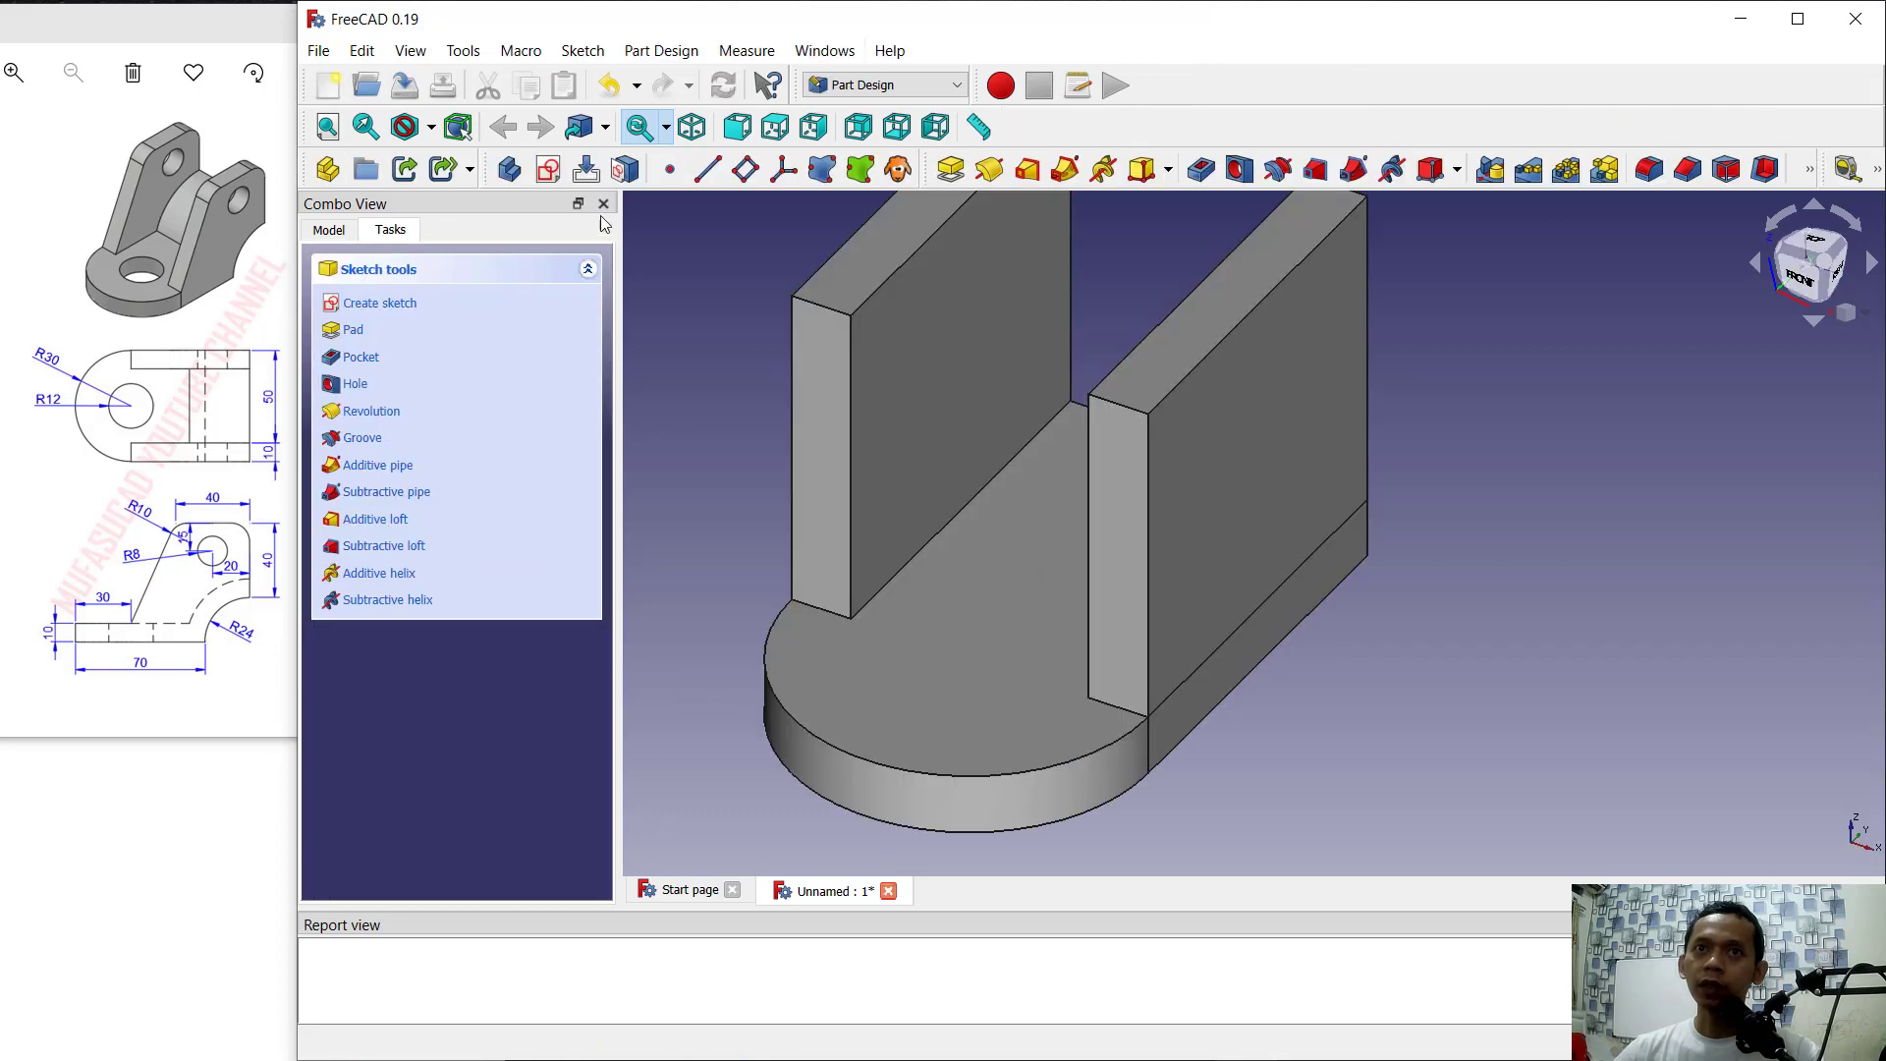
Step: Reopen Sketch002 and draw a circle of about 26.6 mm radius centred on the linked bottom edge's rear endpoint
left_click(329, 230)
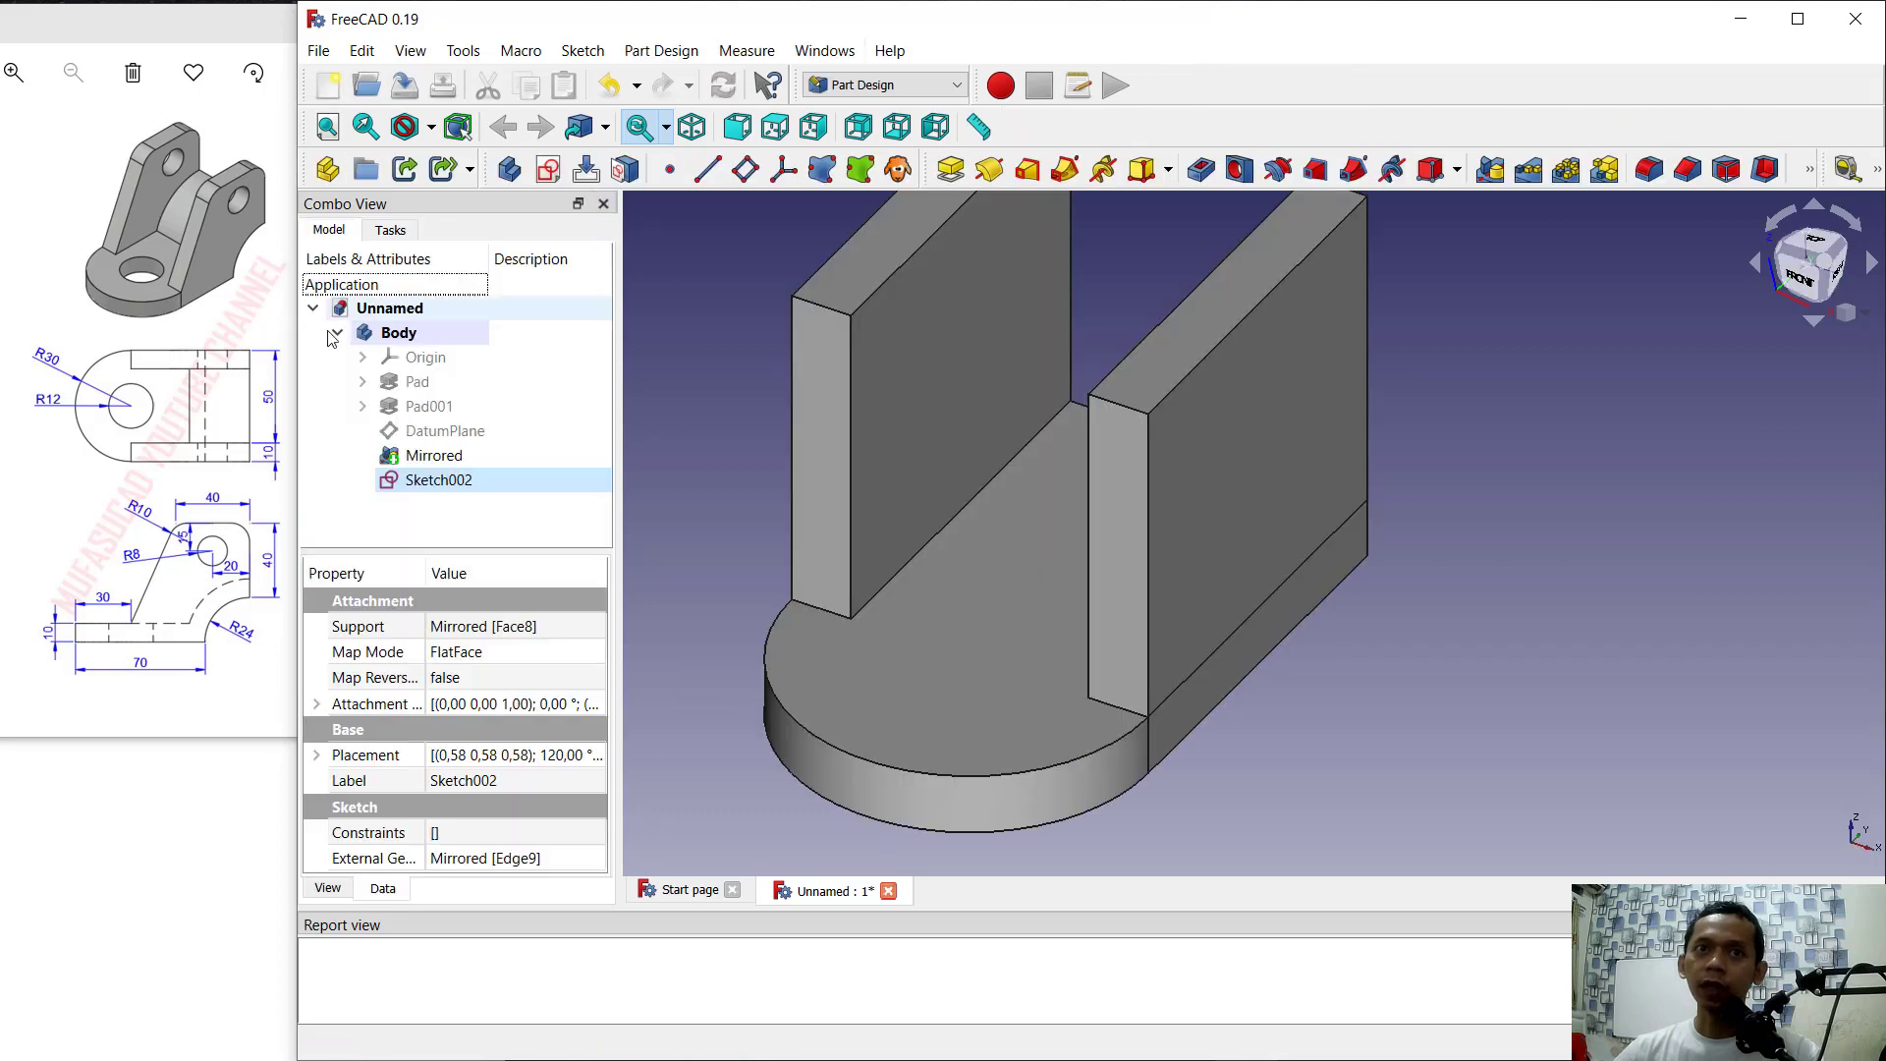
left_click(439, 481)
right_click(464, 481)
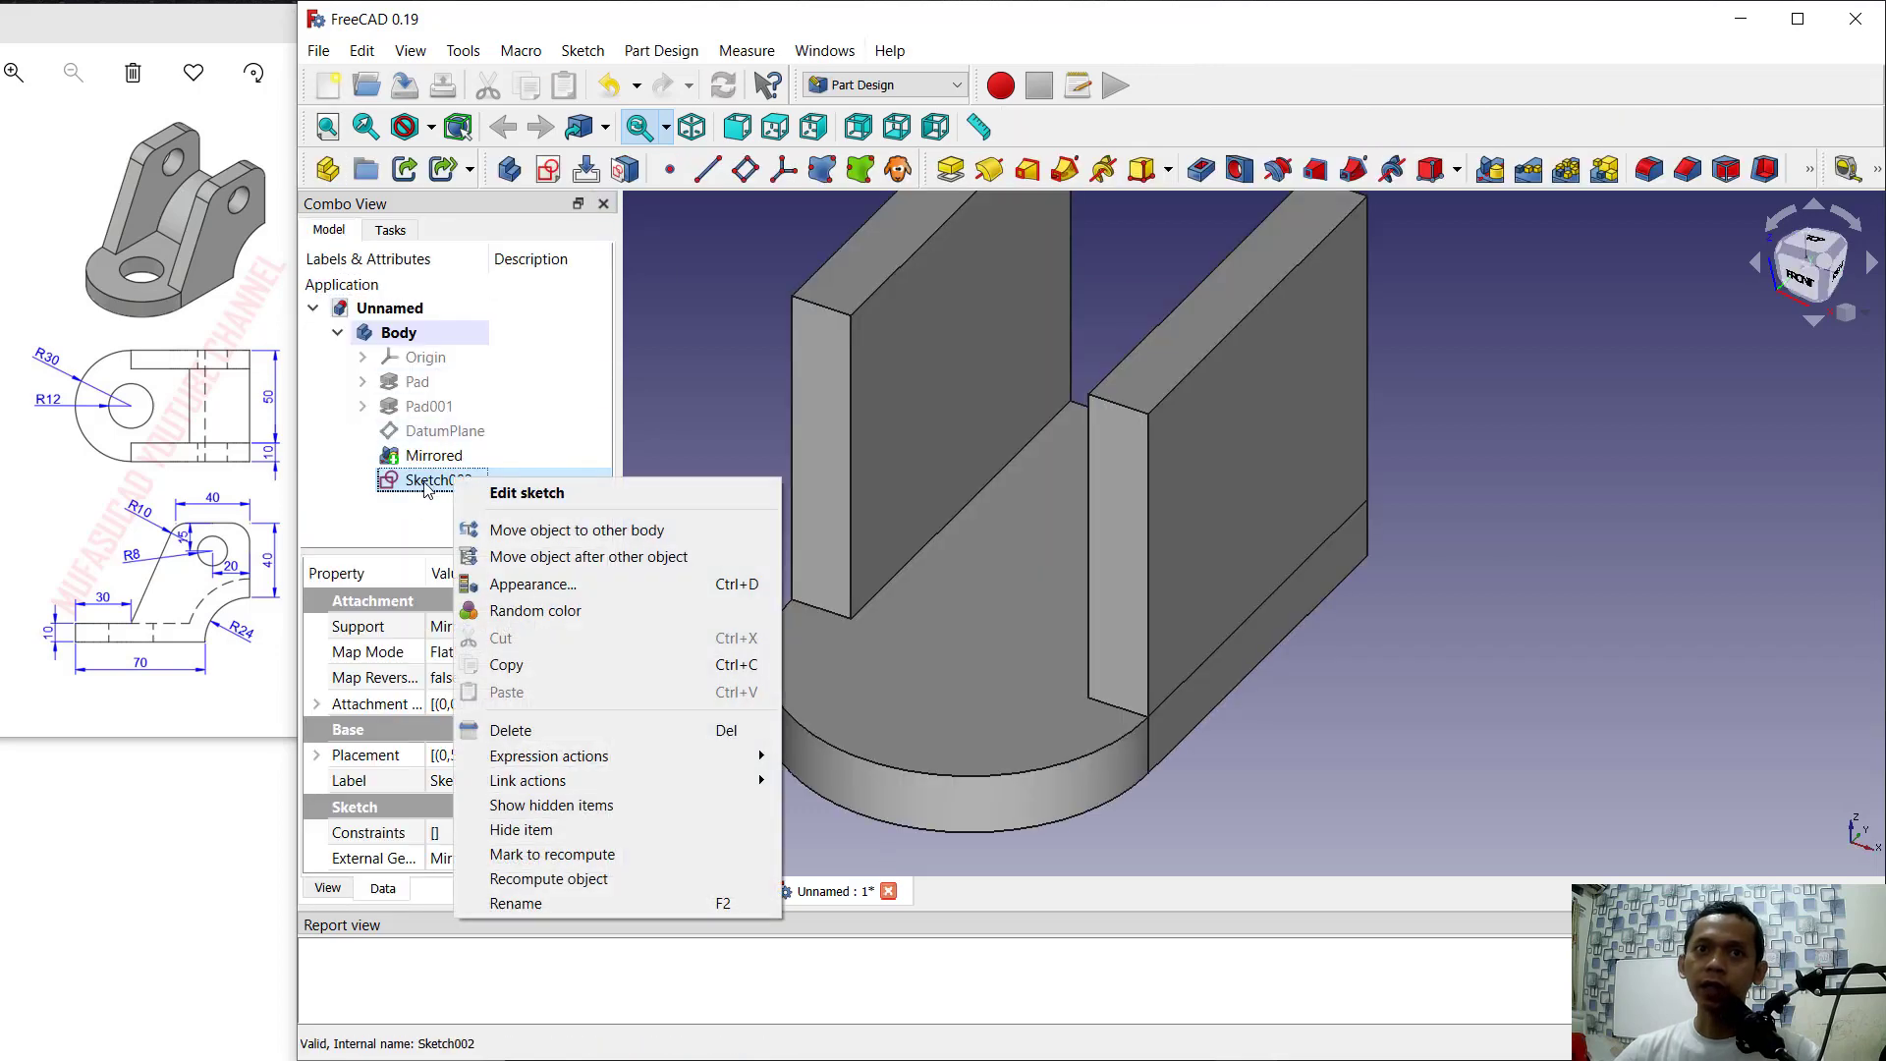
left_click(520, 493)
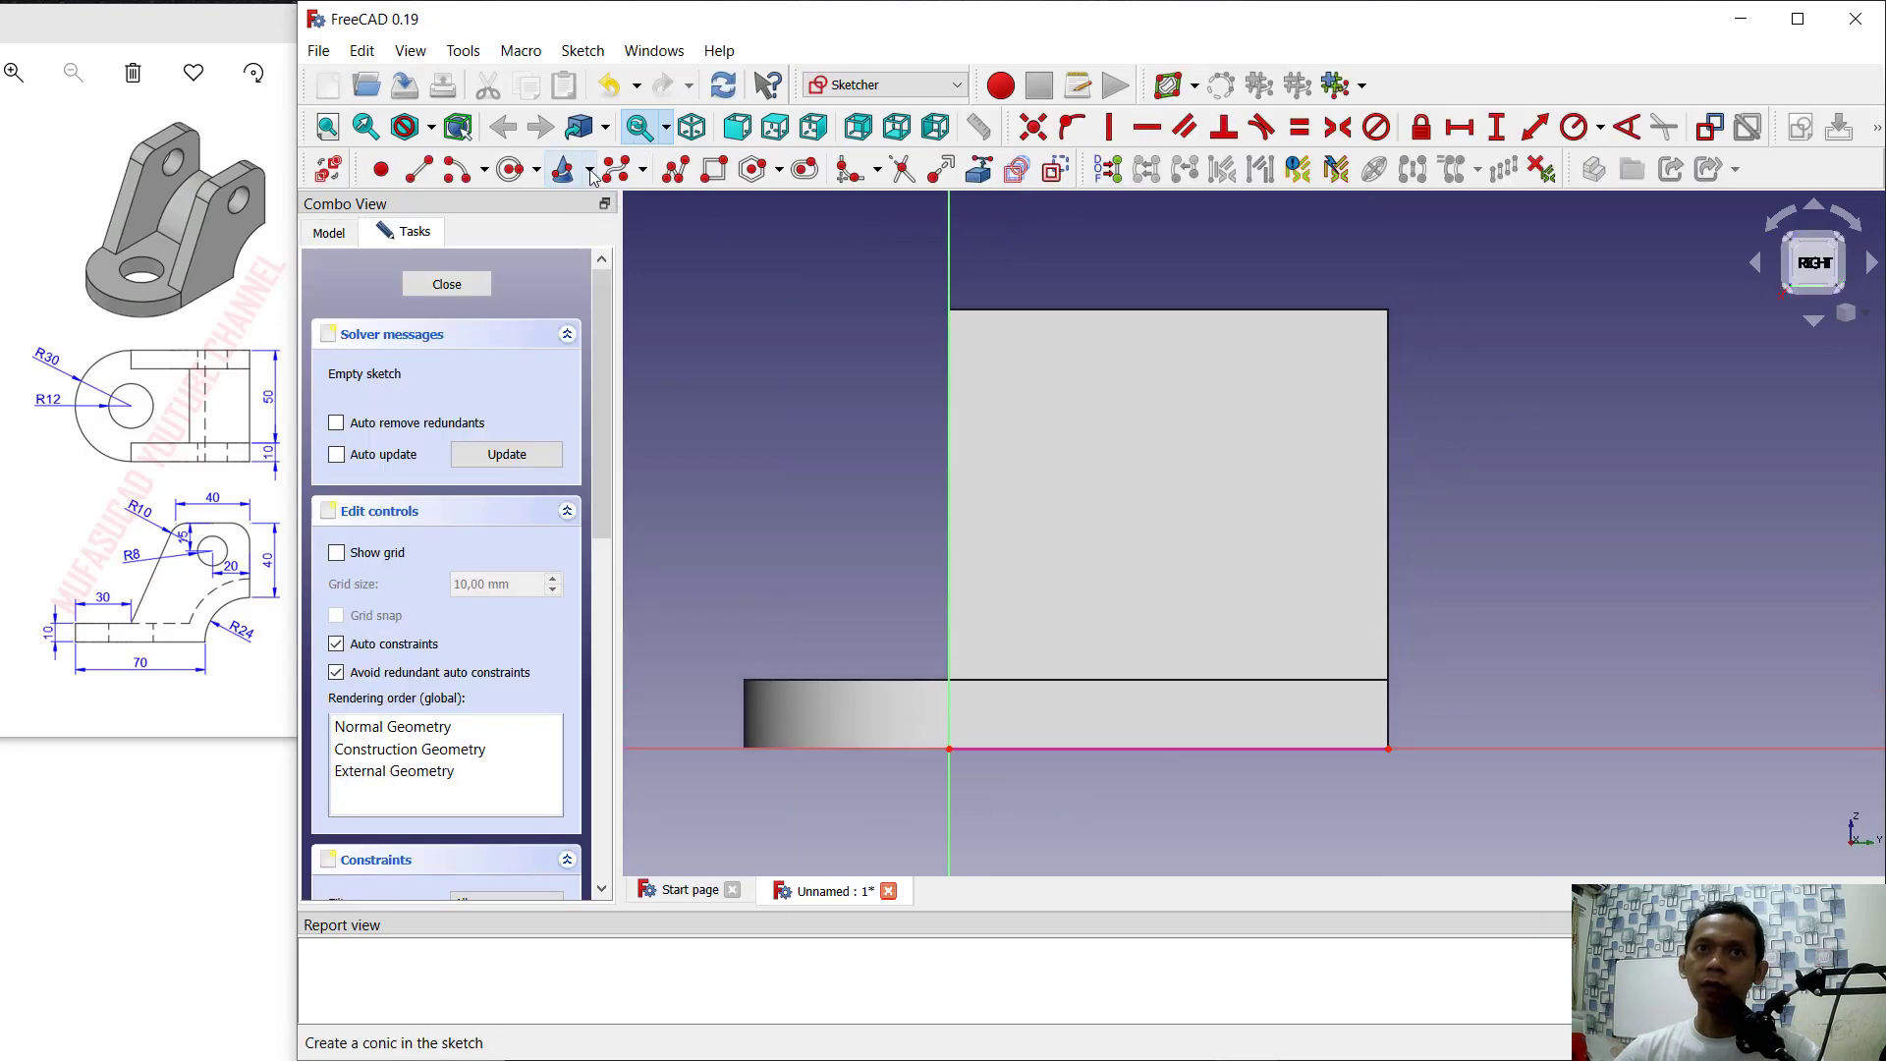
left_click(511, 169)
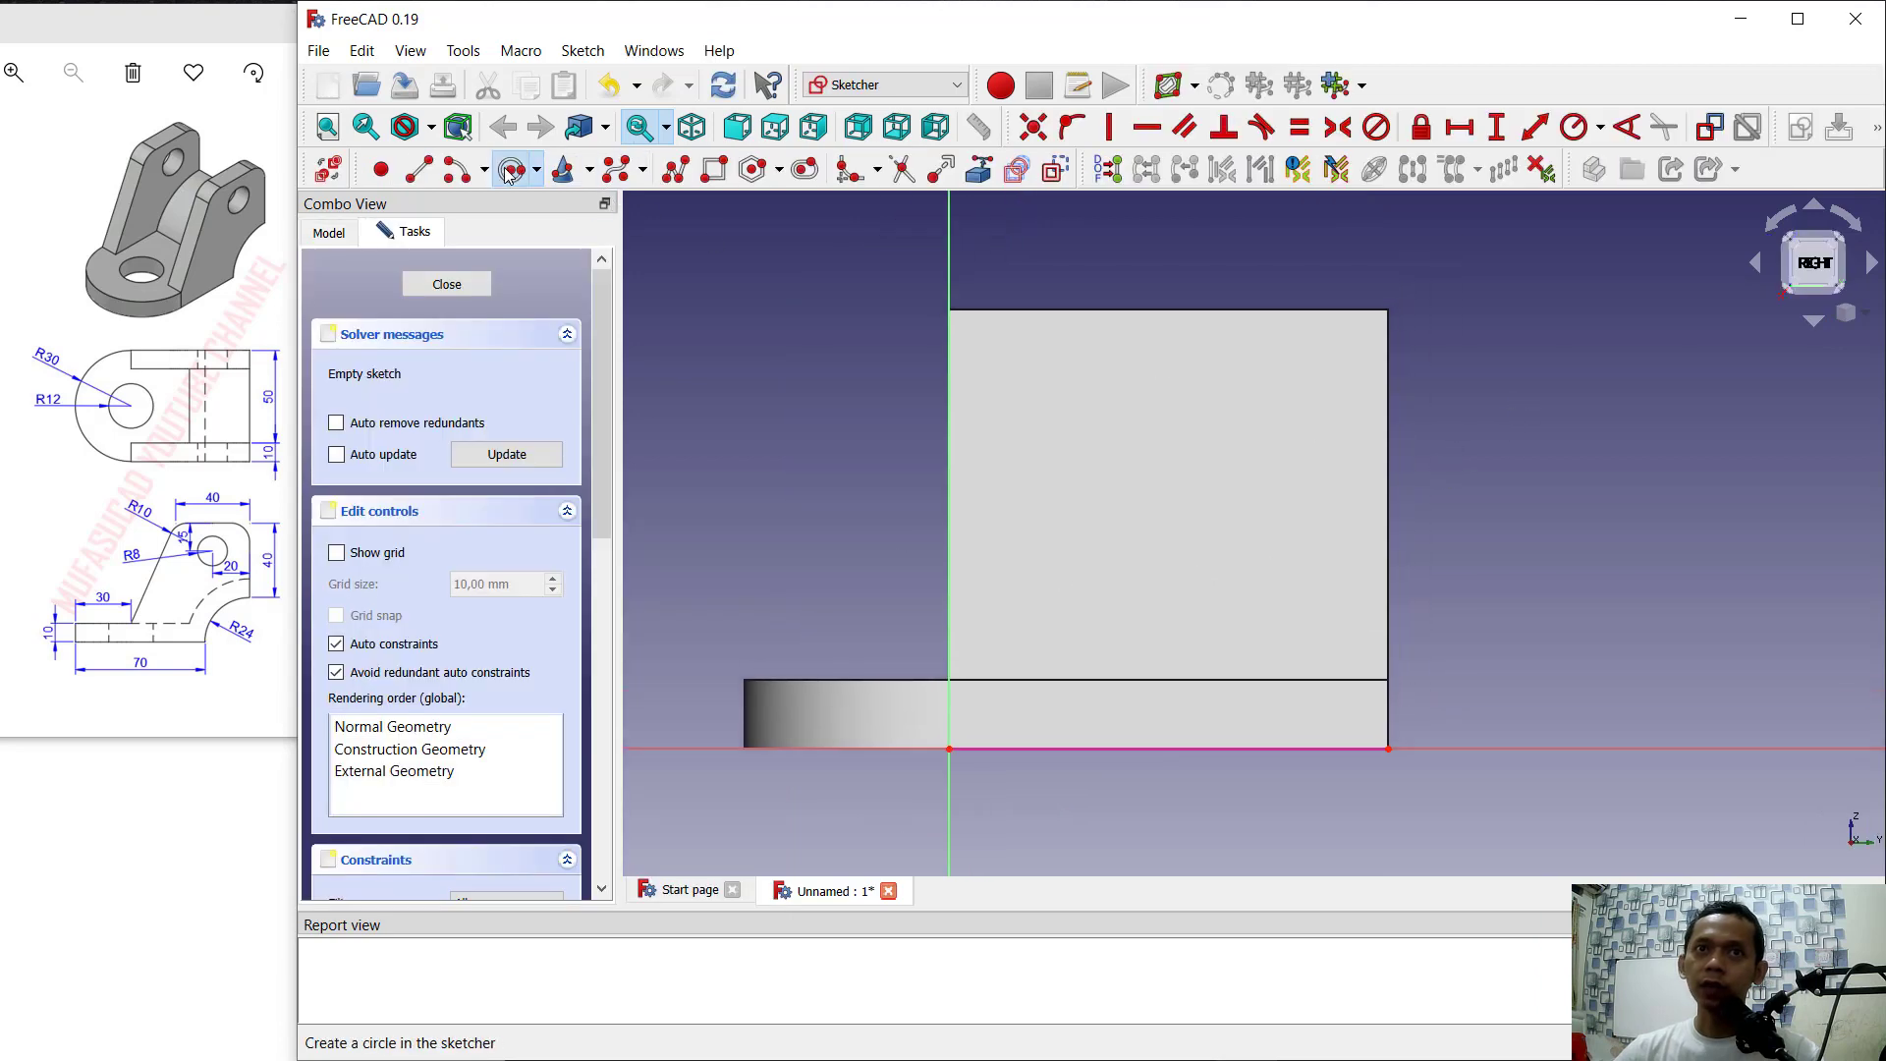
left_click(1388, 748)
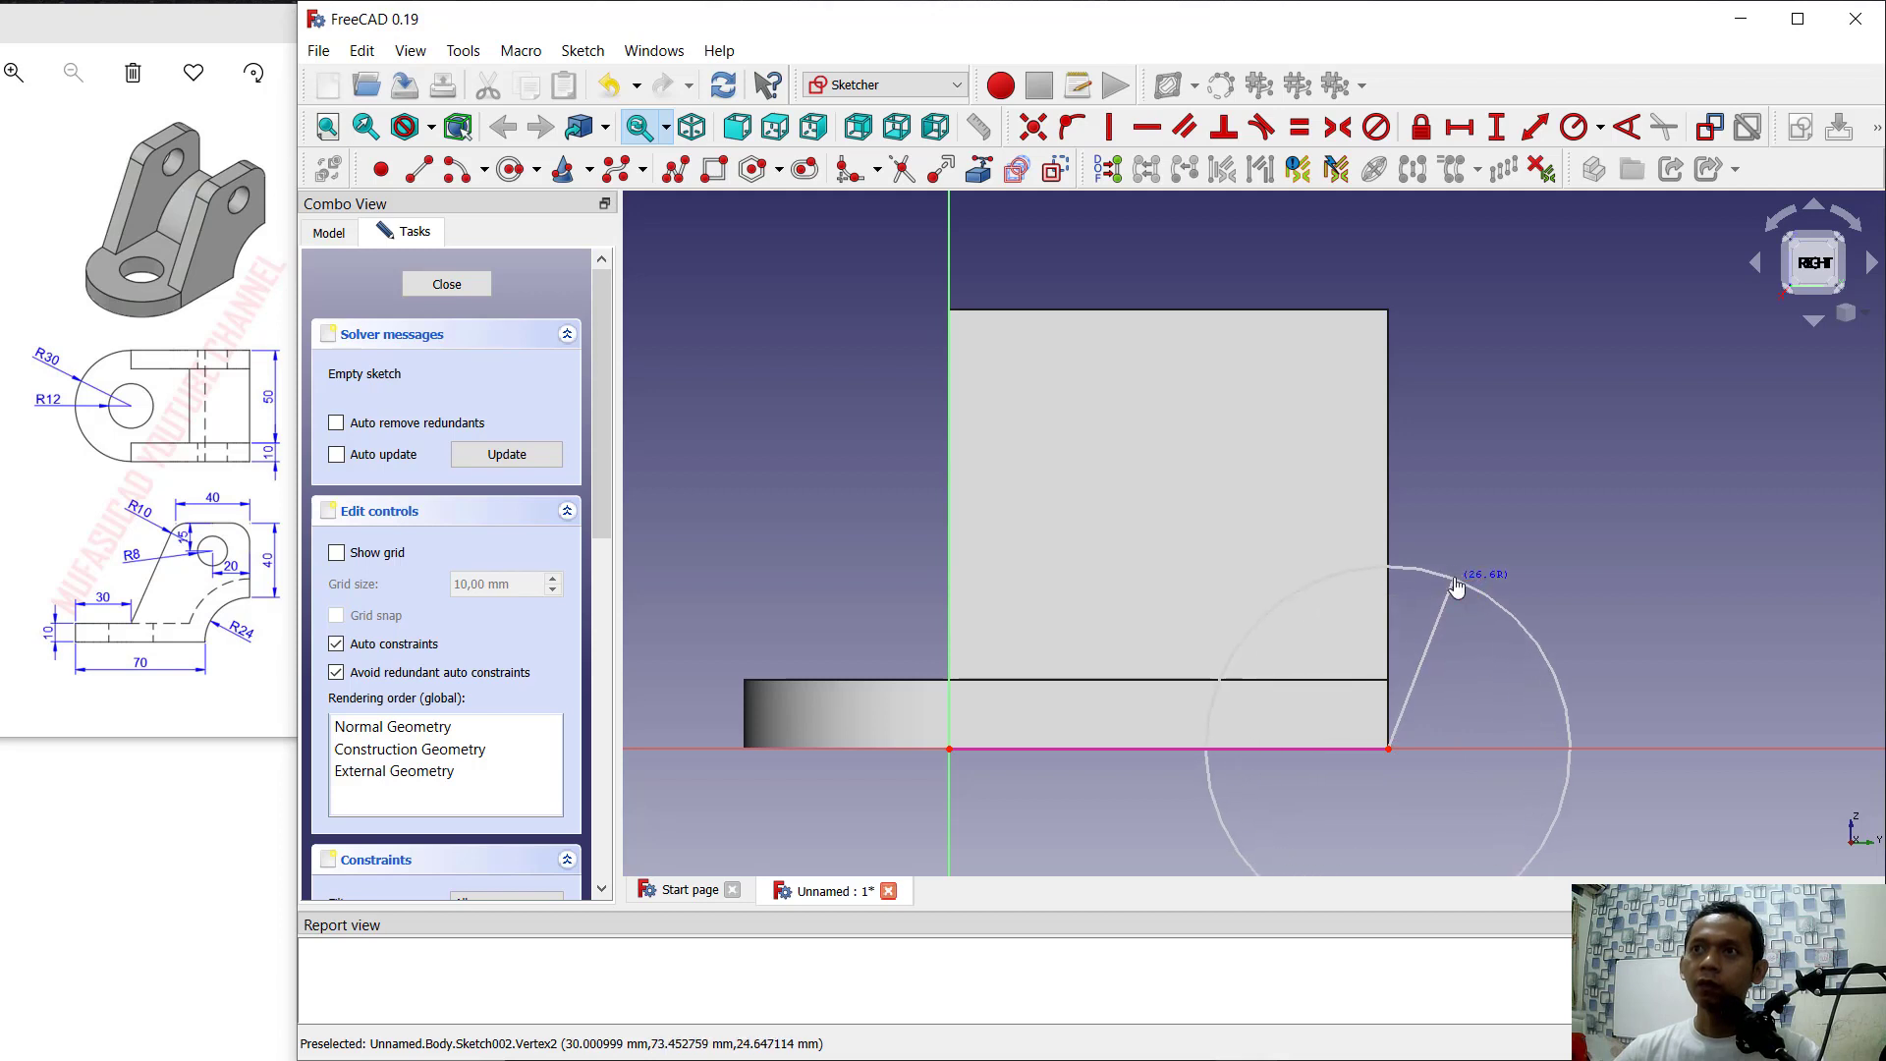
left_click(1458, 584)
Step: Constrain the circle's radius to 24 mm and close the sketch
left_click(1573, 127)
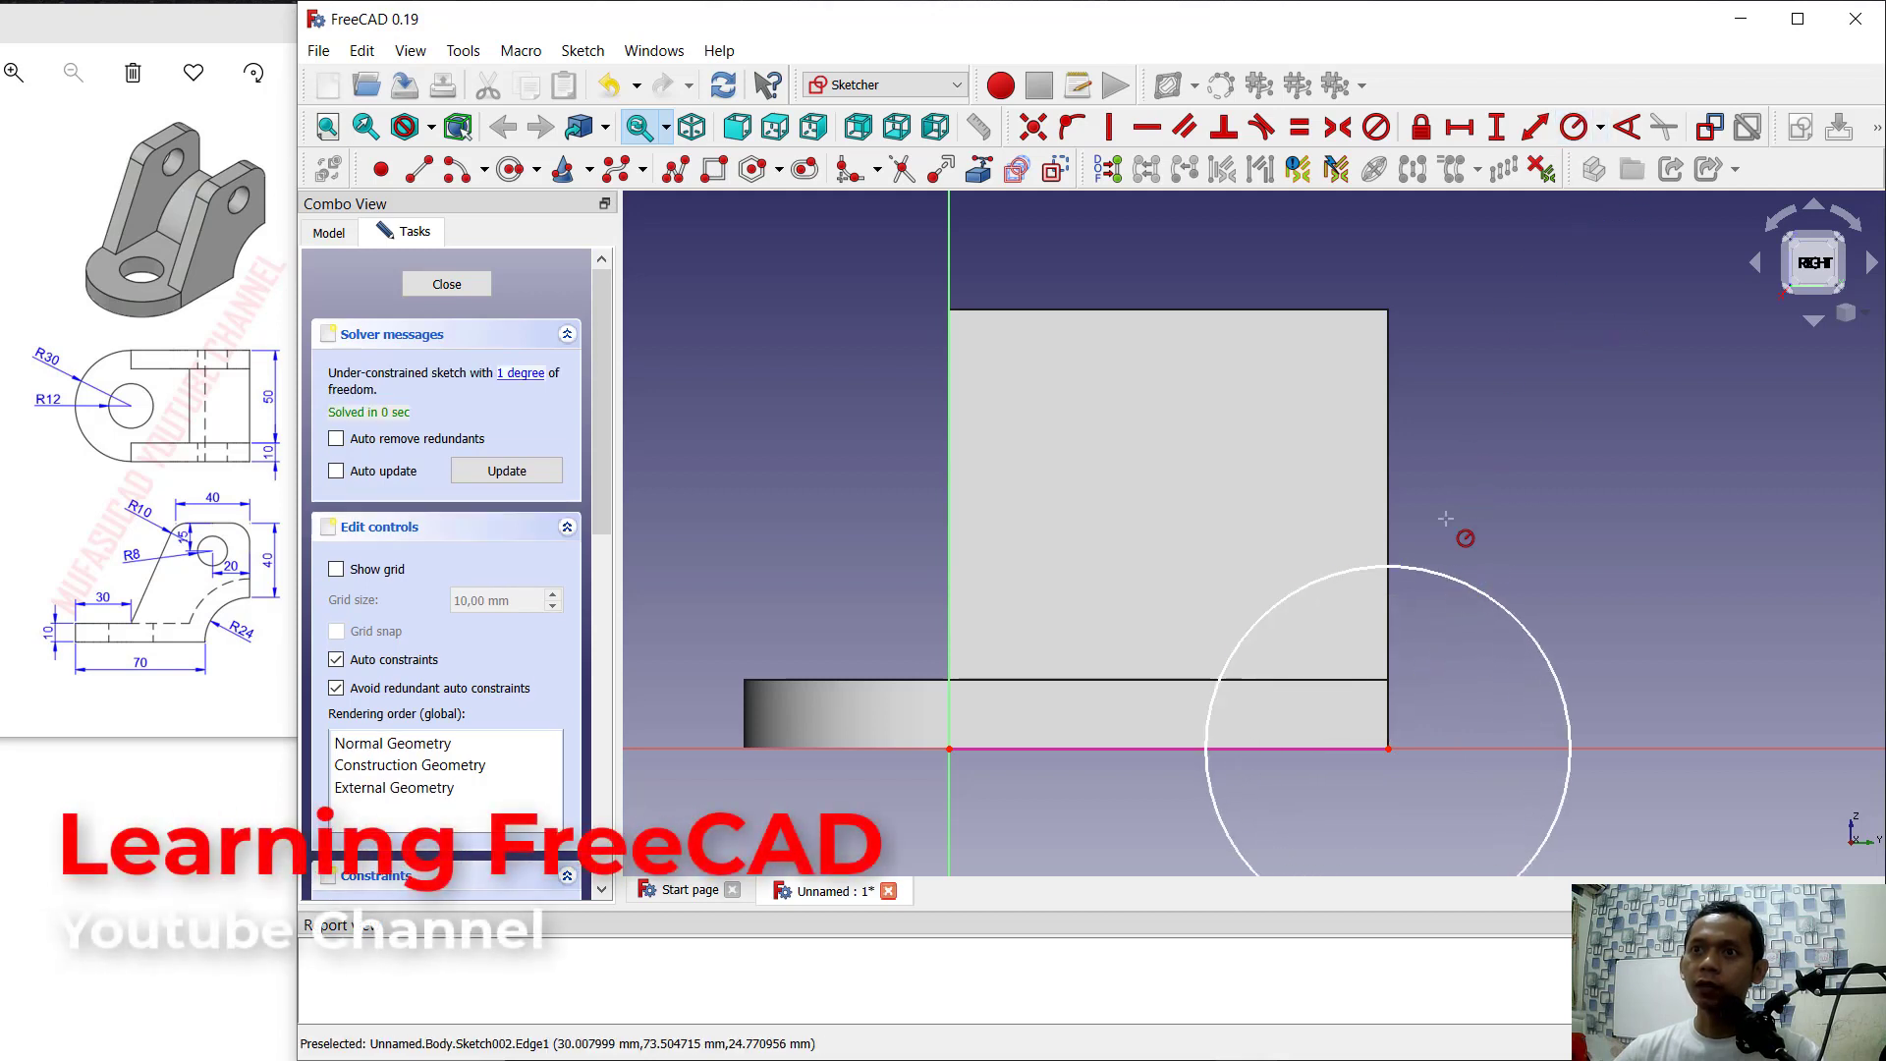
left_click(1466, 588)
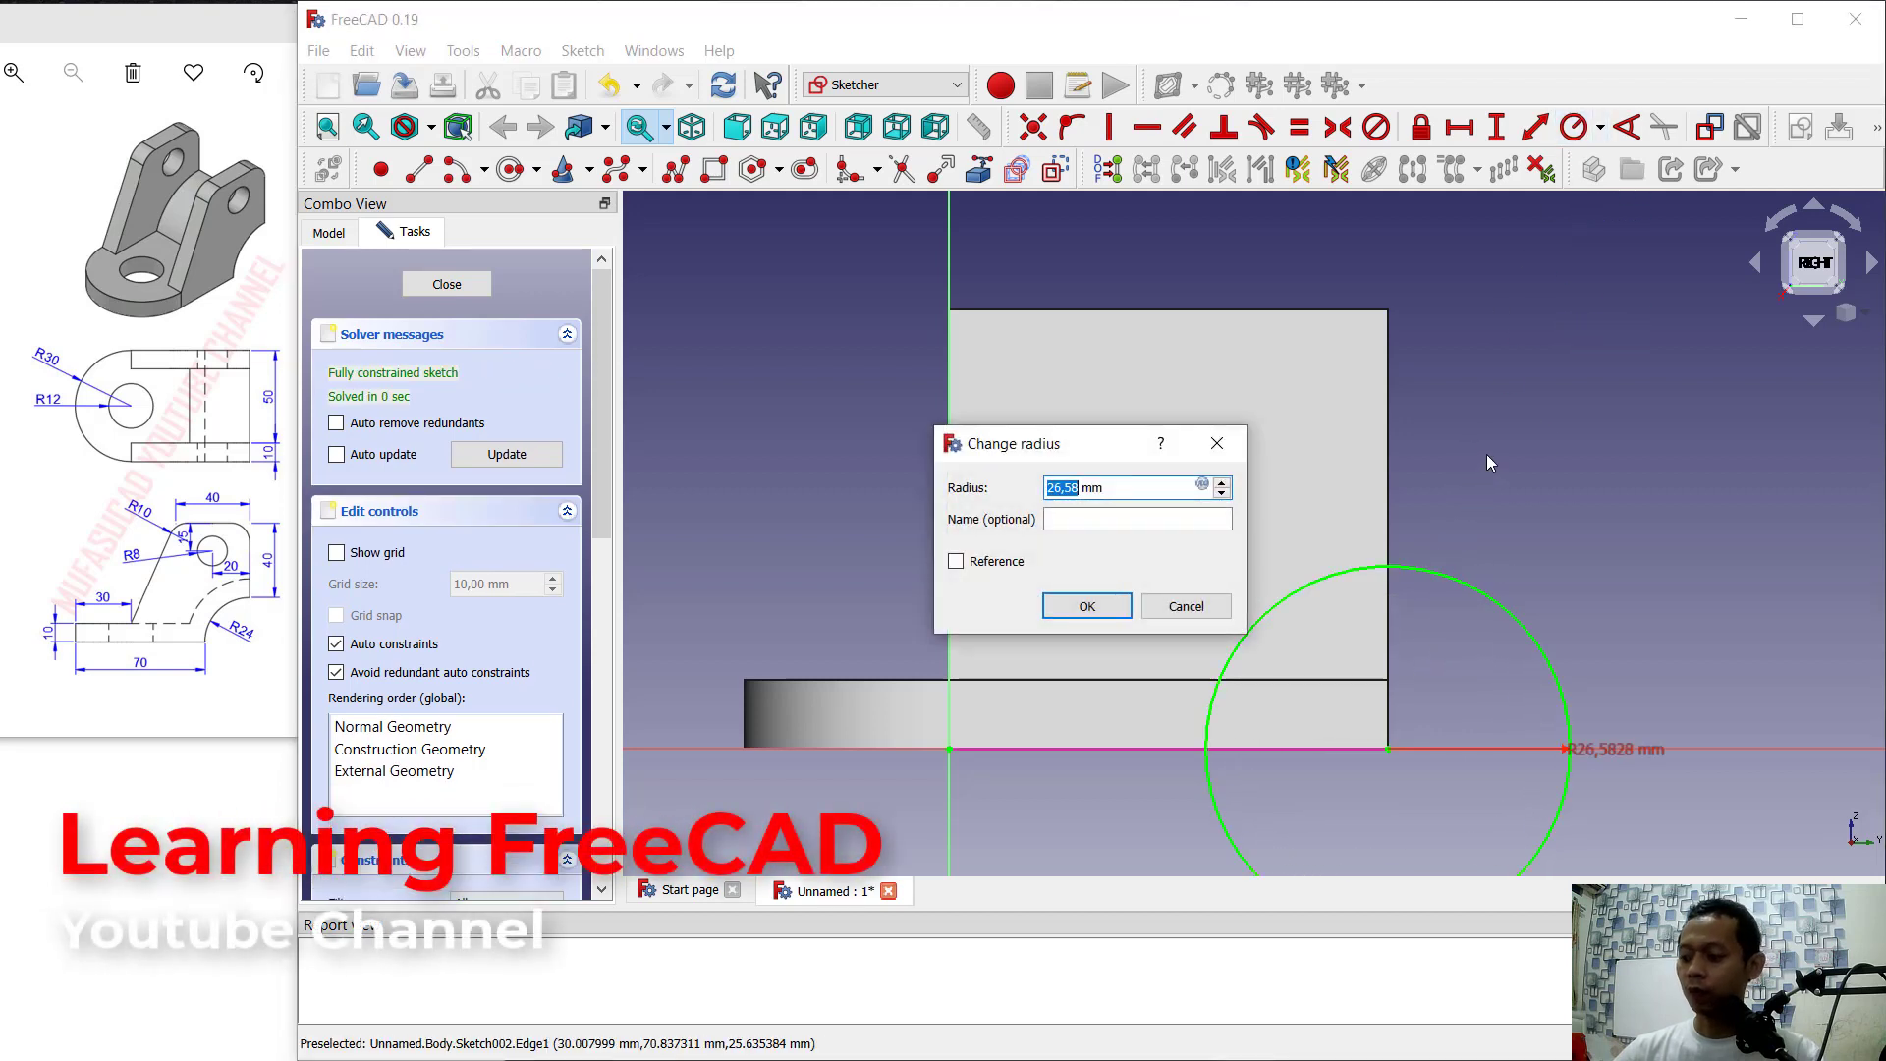
type("24")
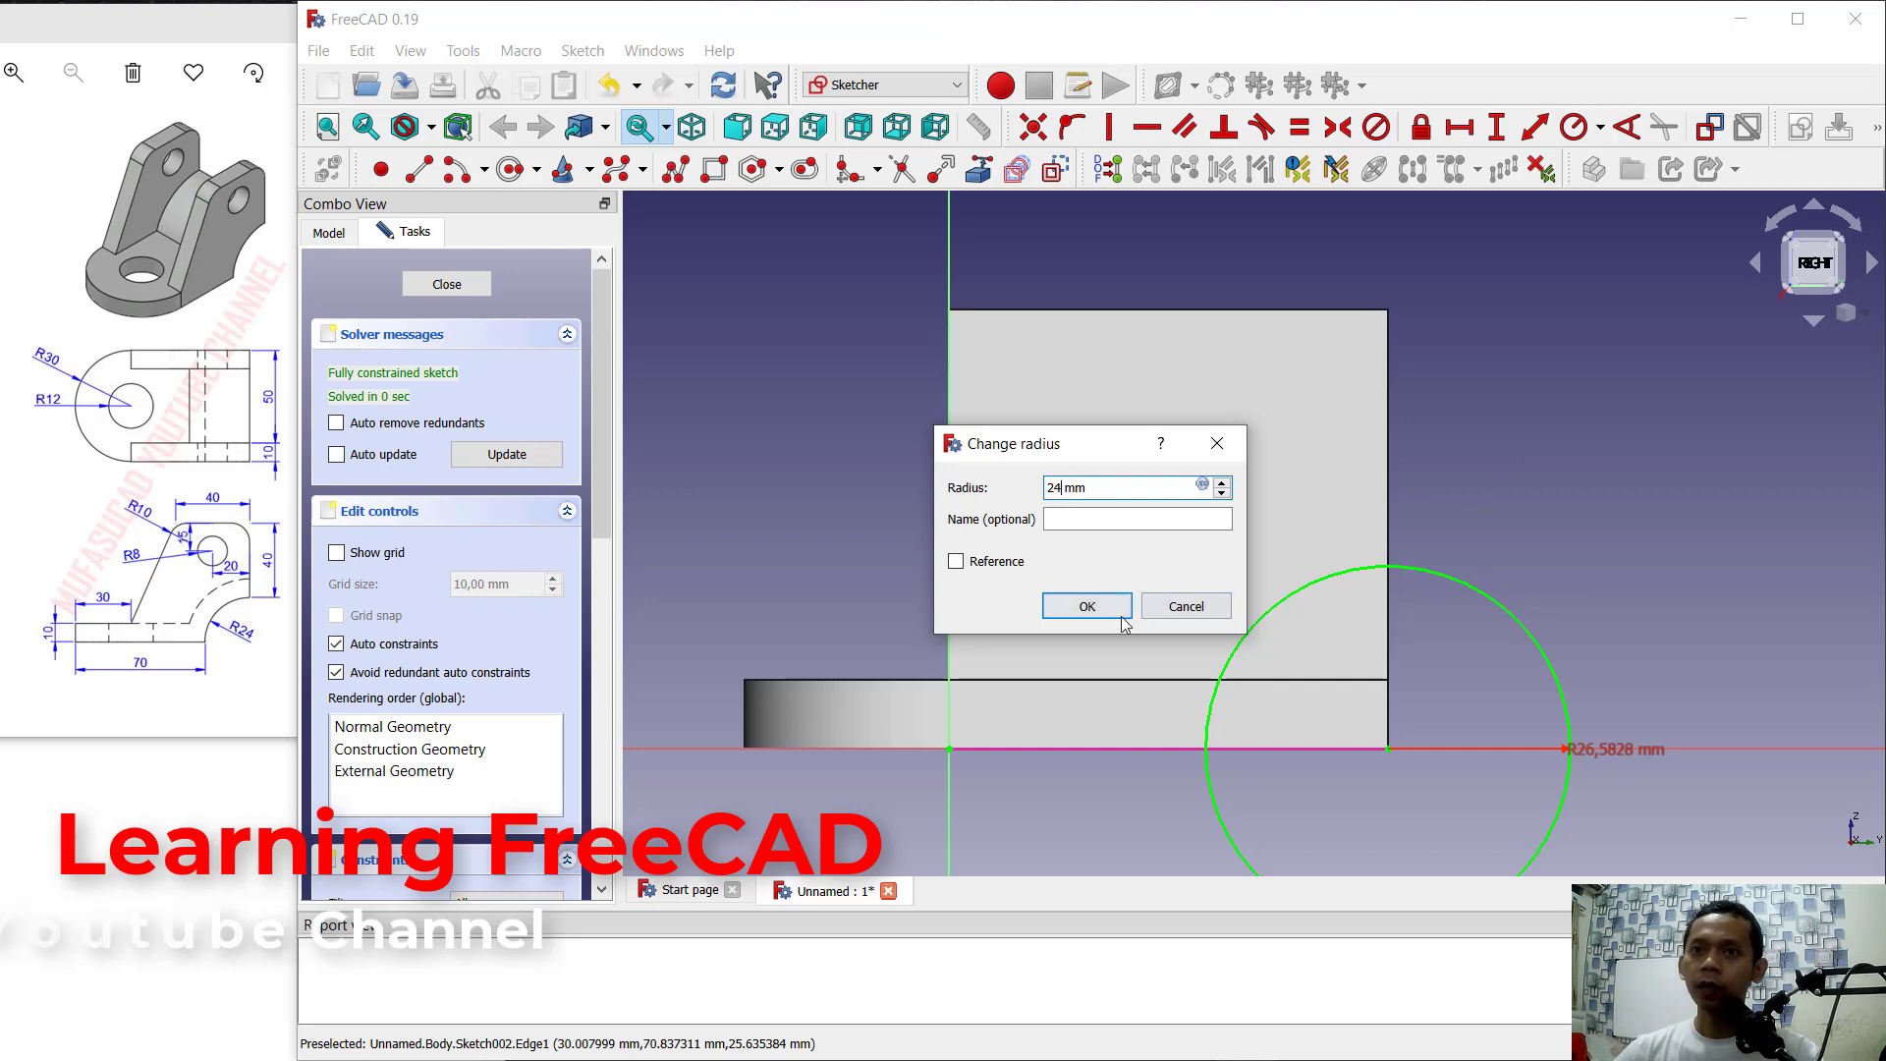
left_click(1086, 607)
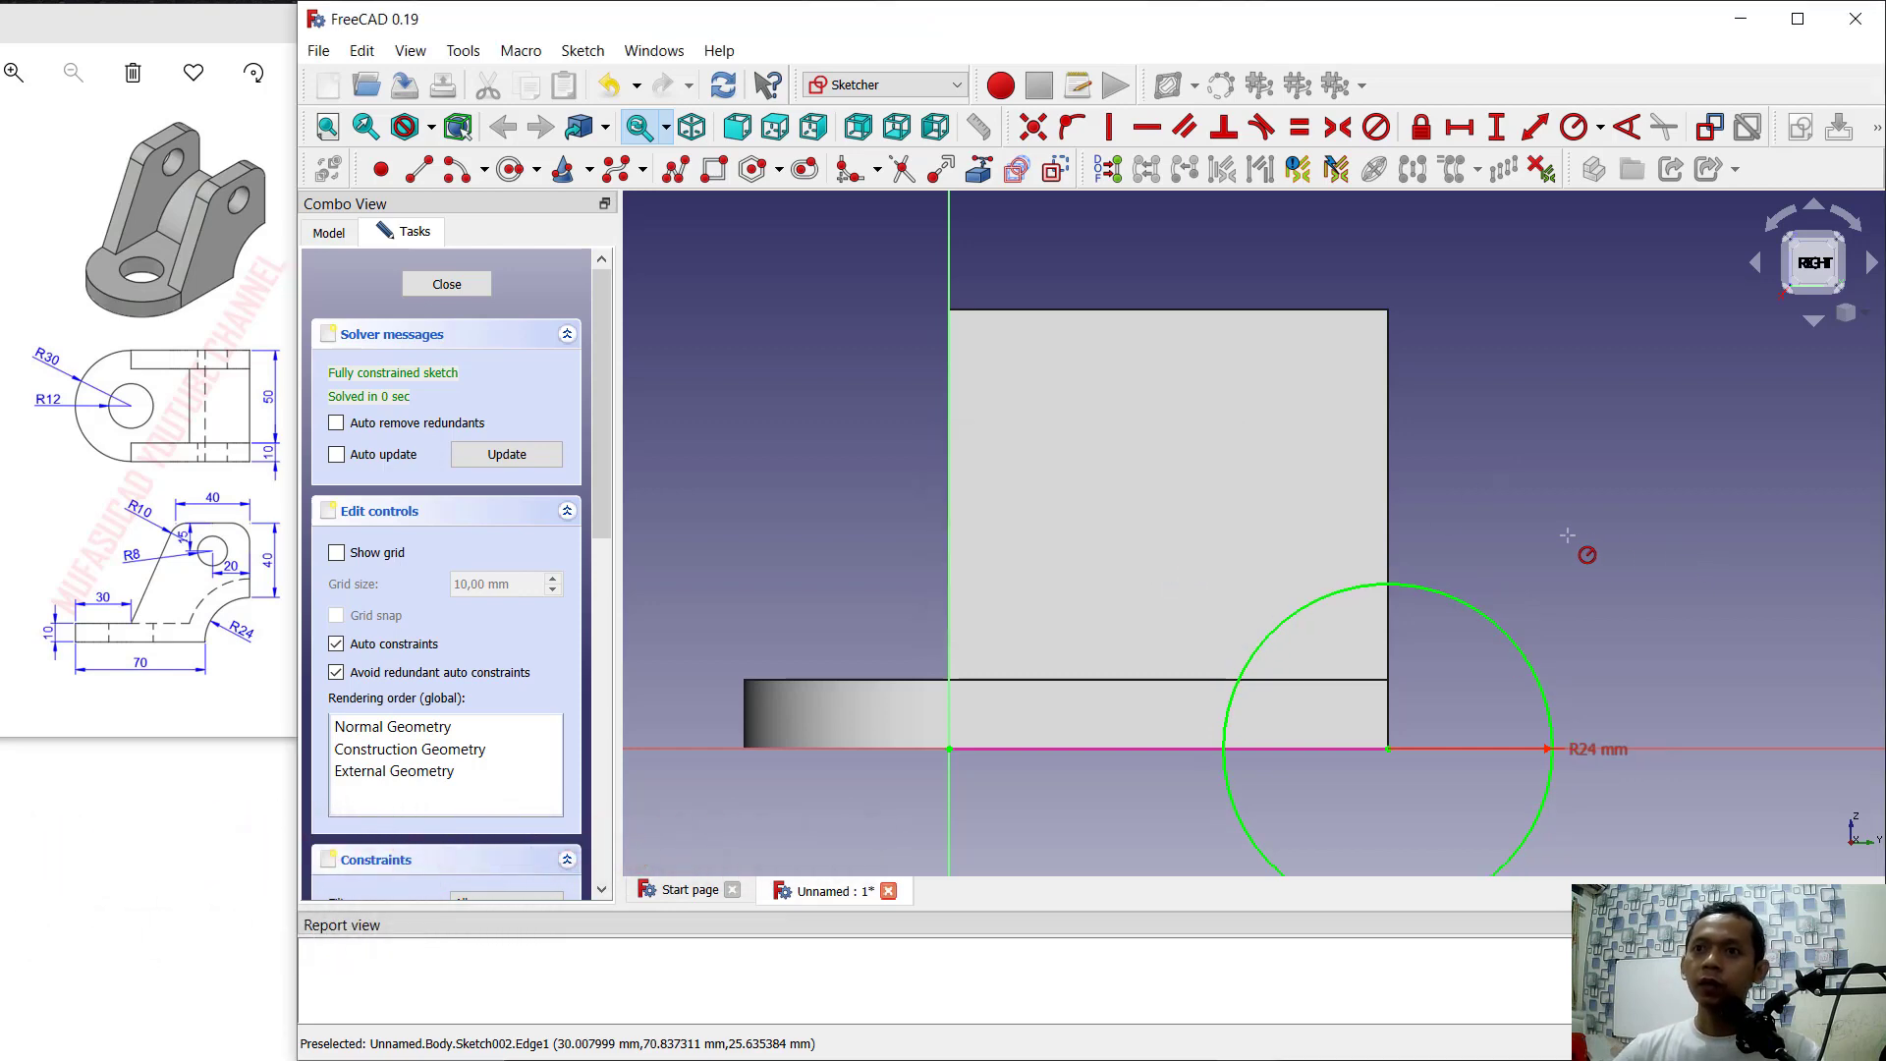
middle_click_drag(1578, 521, 1559, 456)
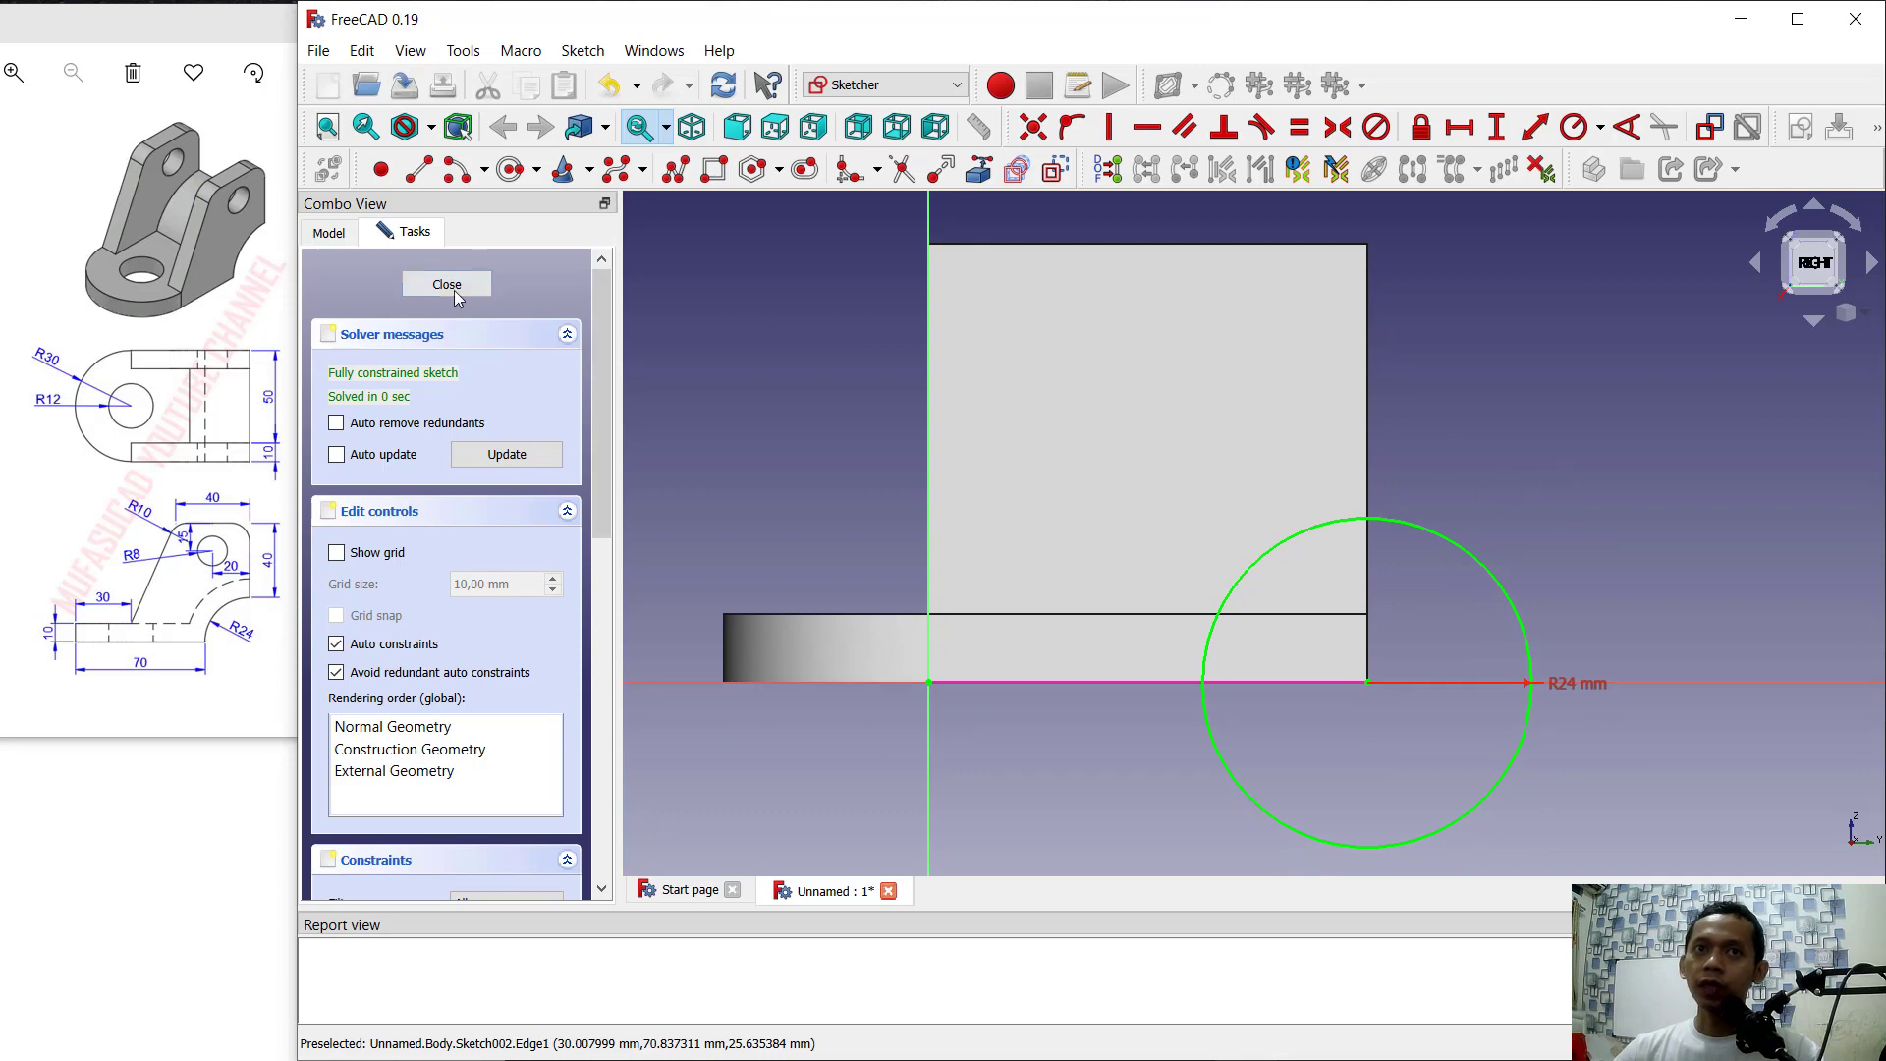
left_click(447, 285)
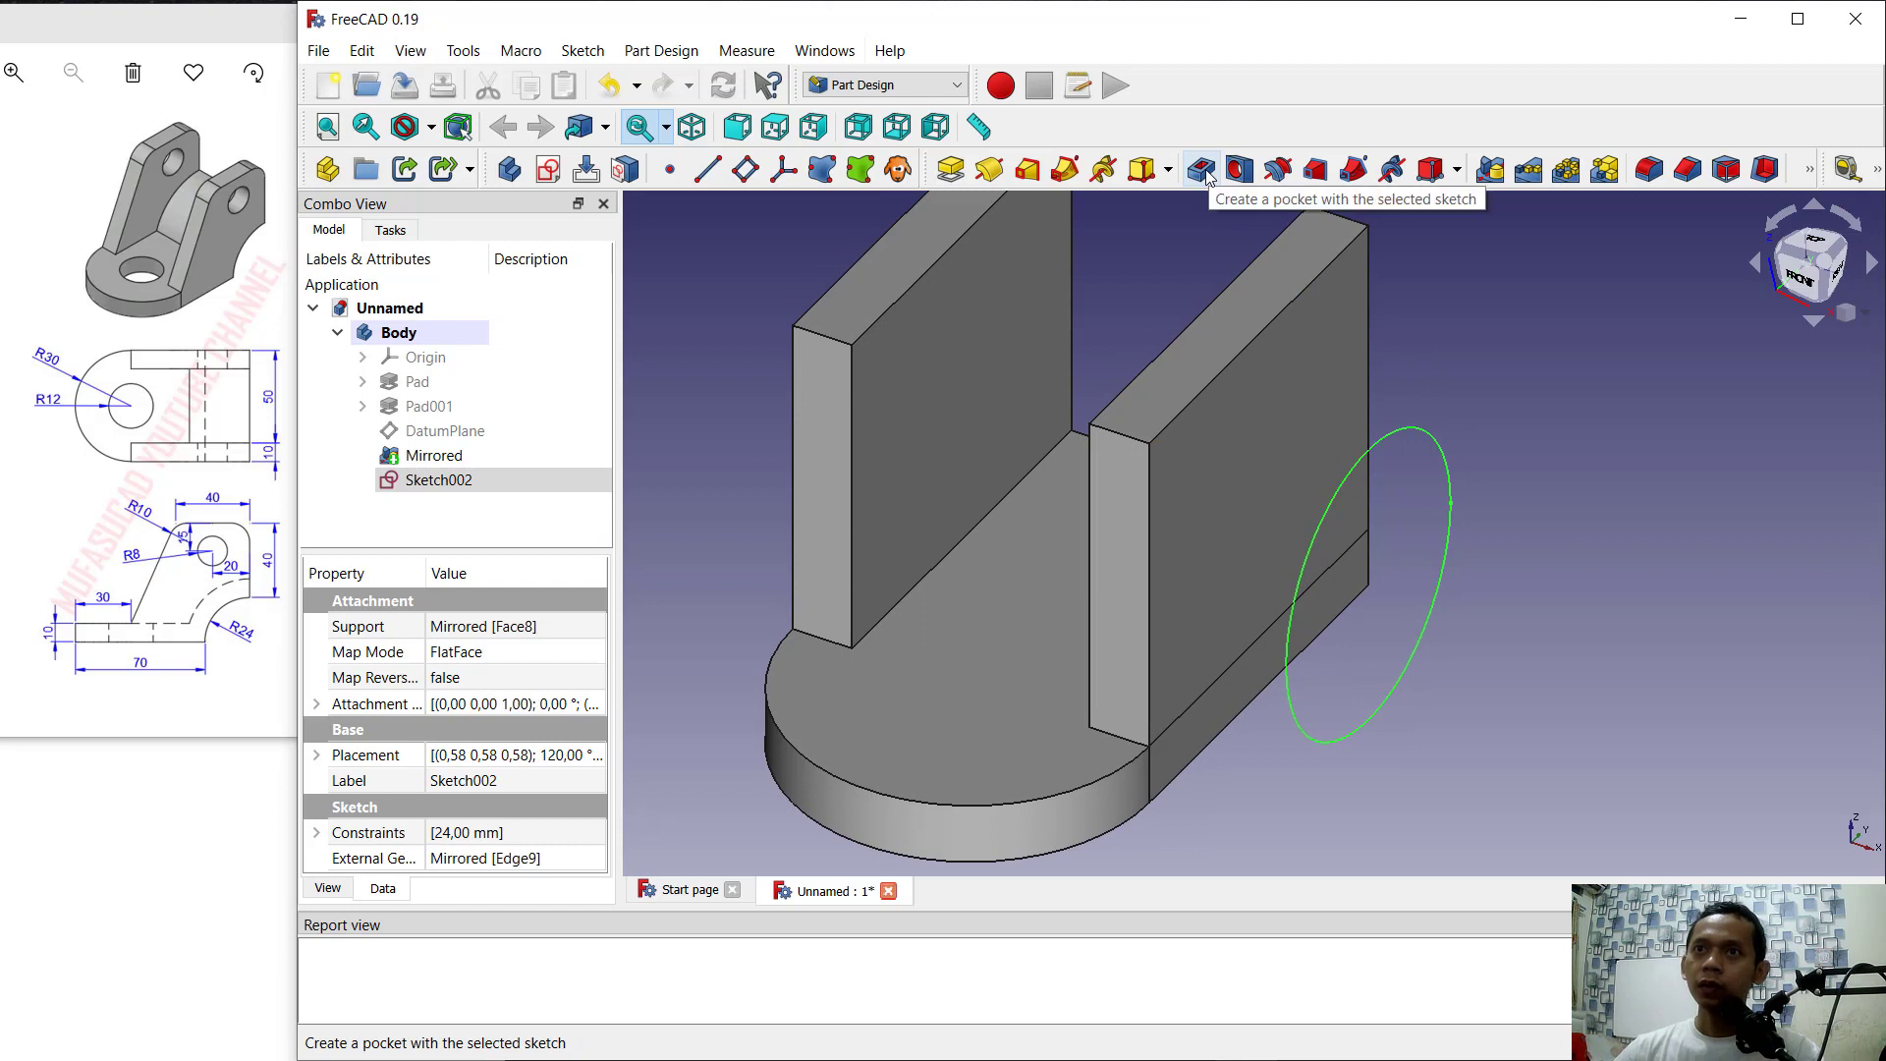
Step: Pocket the 24 mm radius circle 60 mm deep through both side walls and the base plate
left_click(1413, 435)
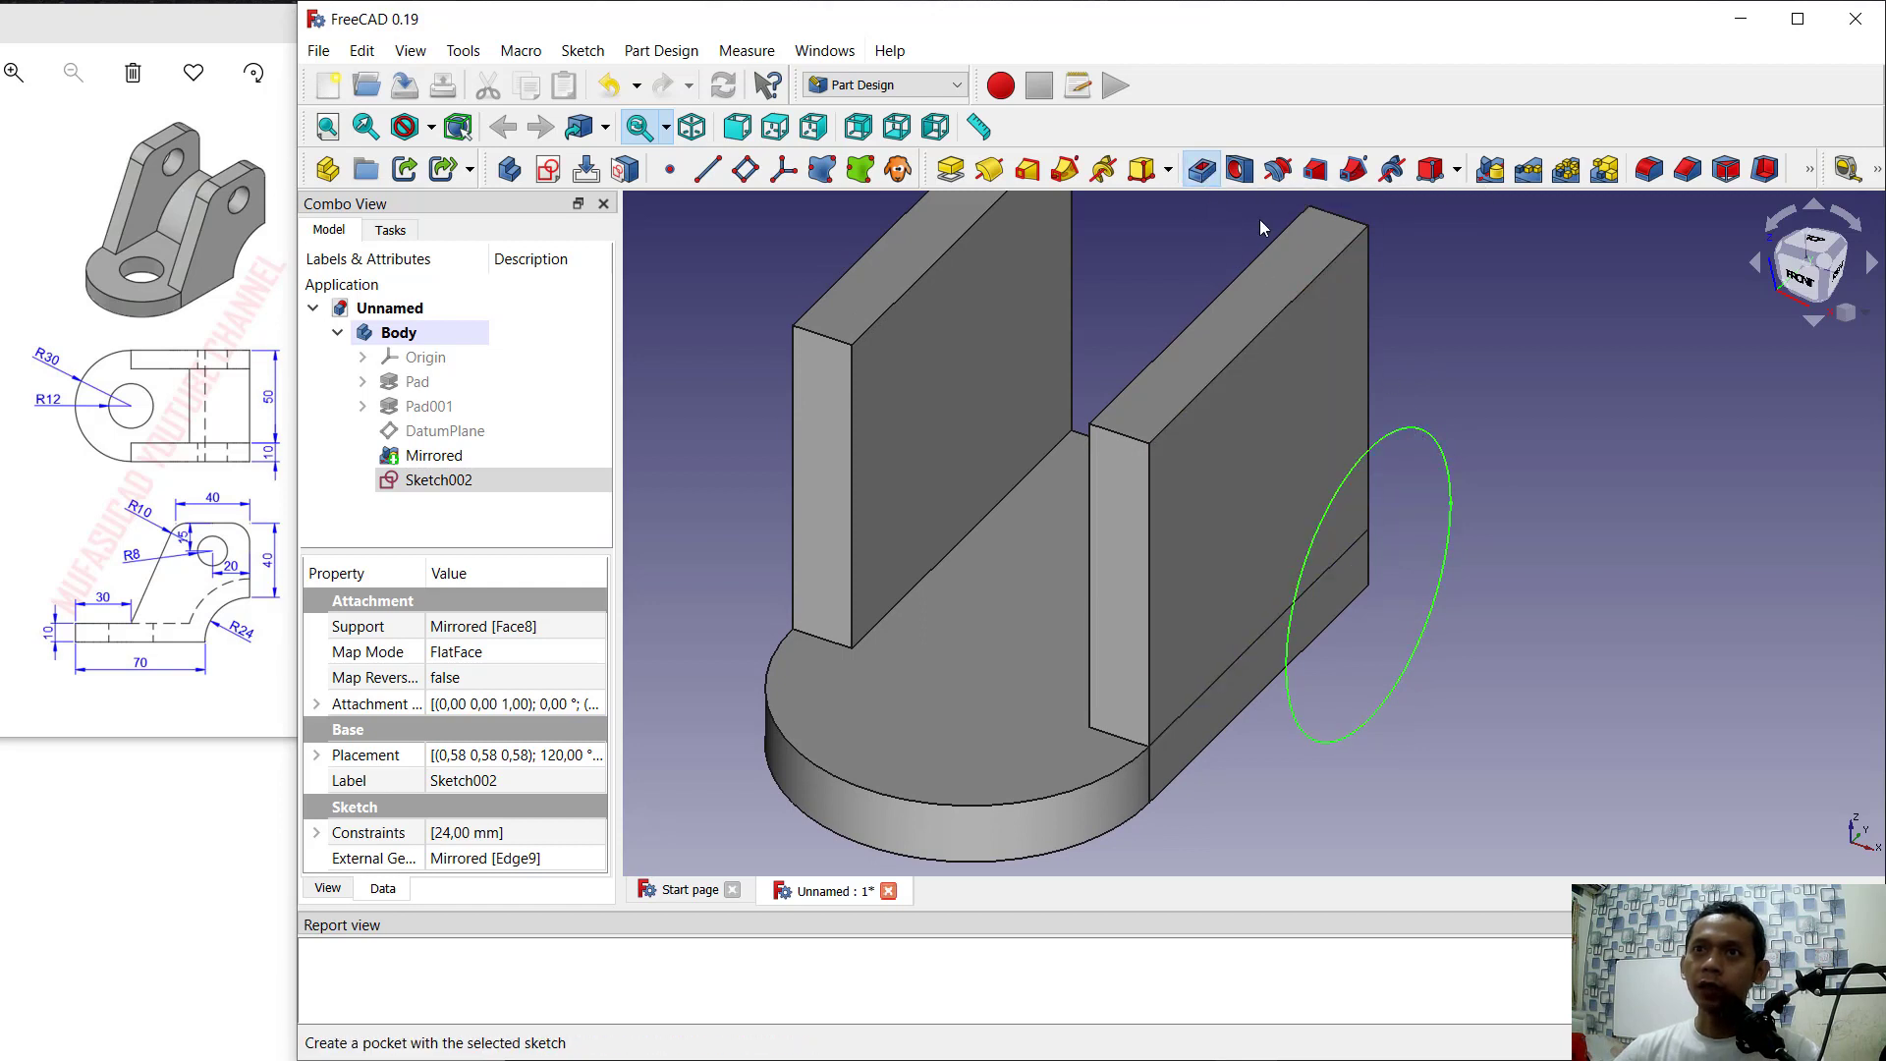
left_click(1239, 169)
left_click_drag(491, 413, 415, 406)
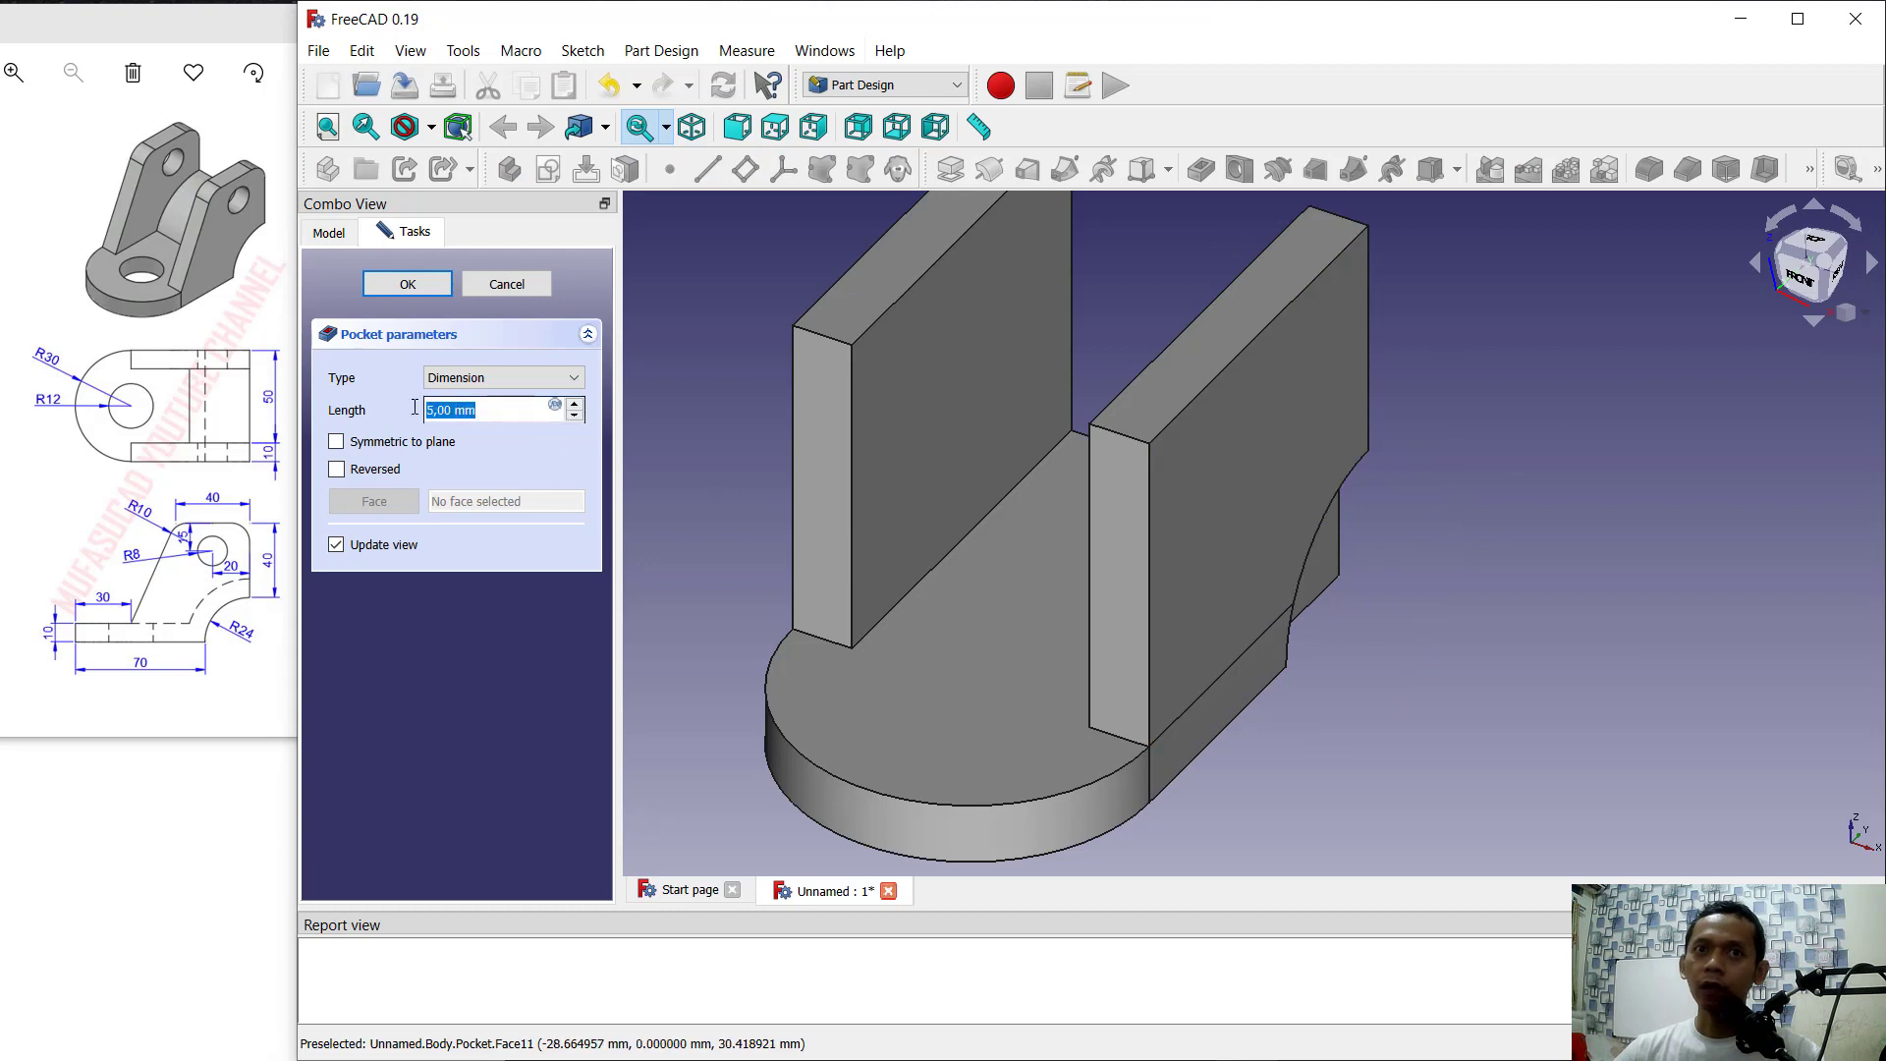
type("6")
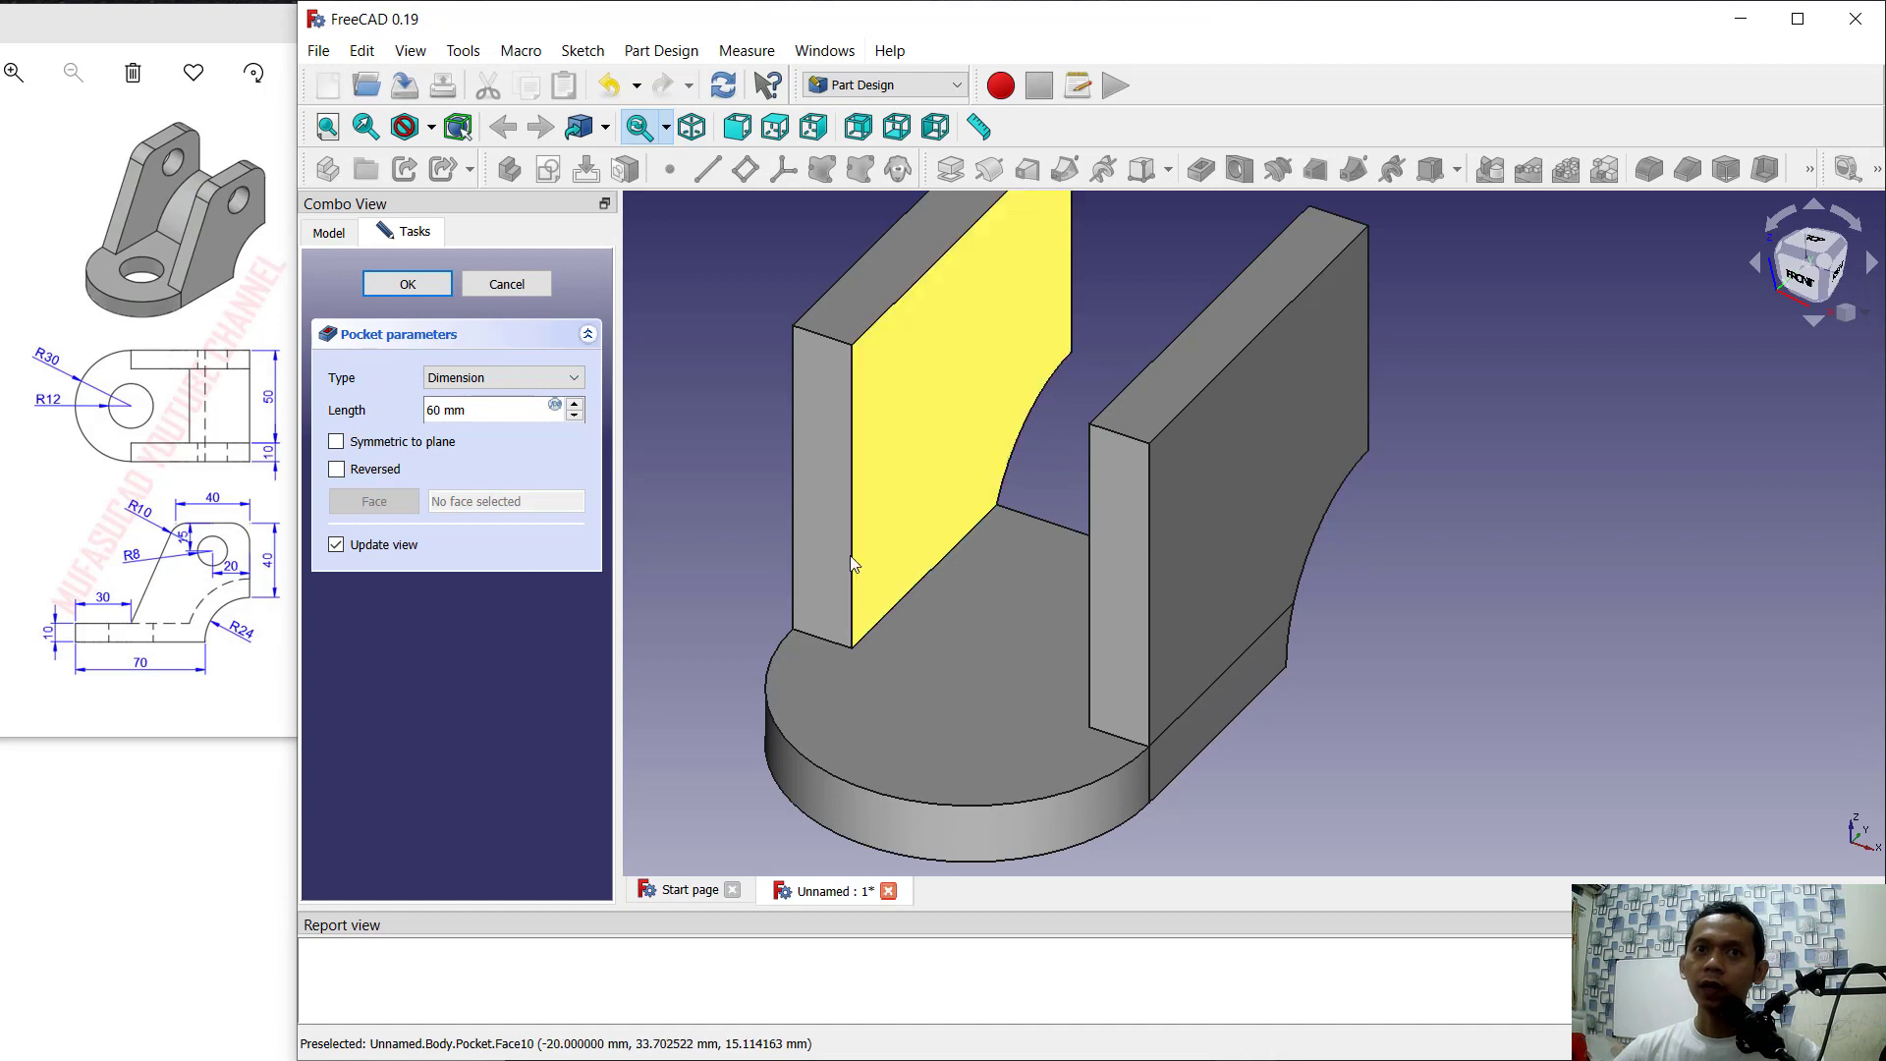
left_click(408, 284)
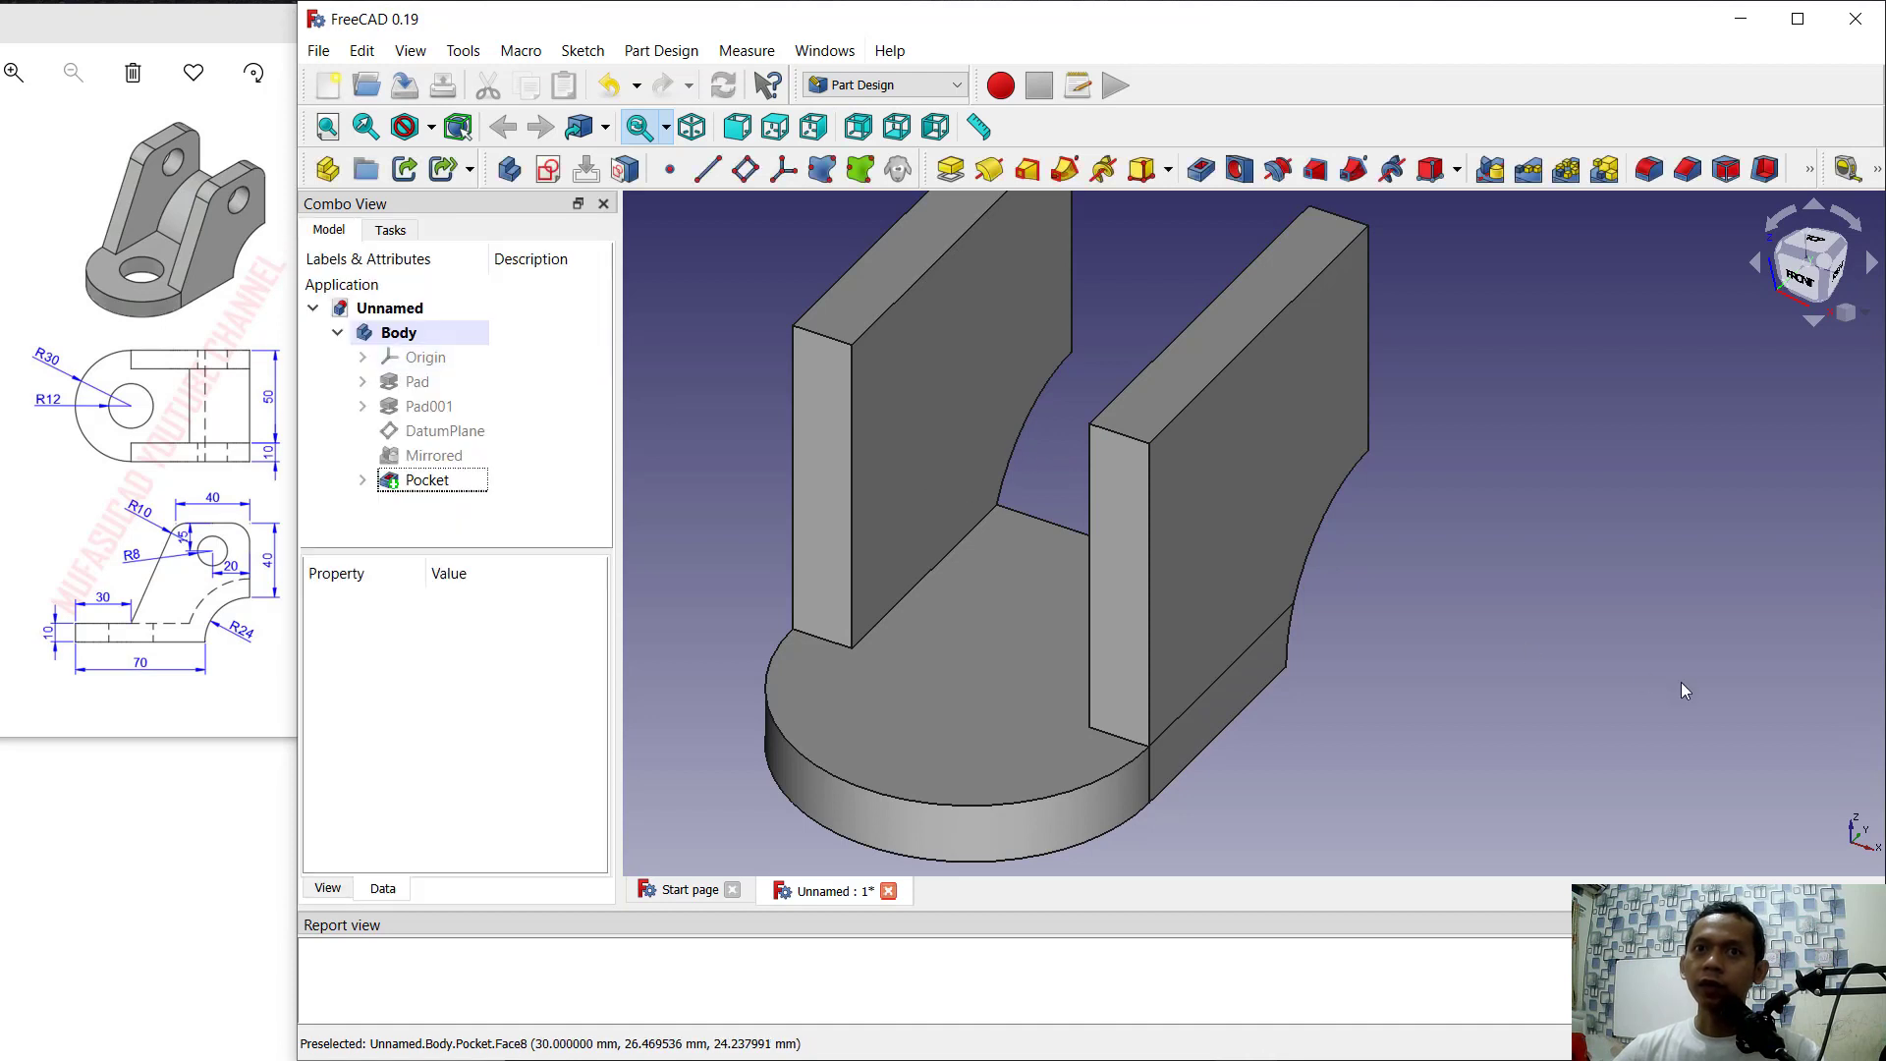
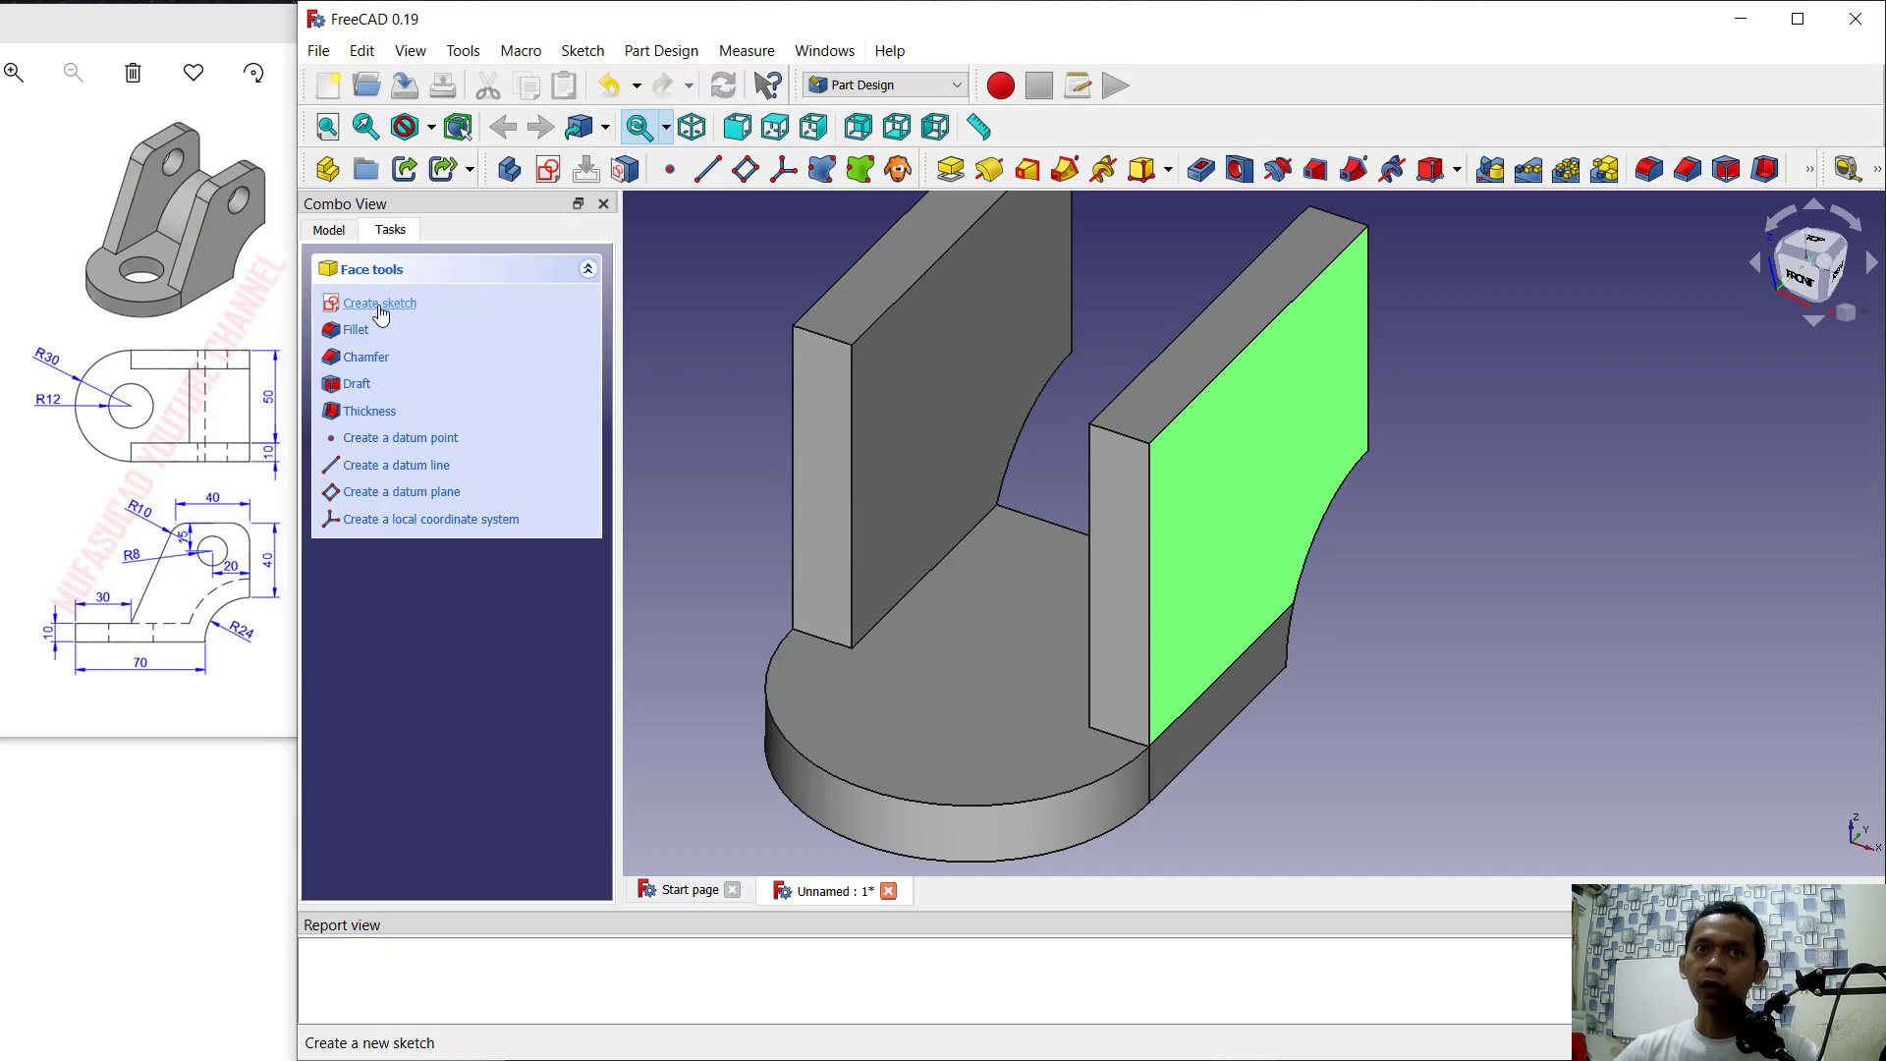
Step: Create a sketch on the wall's outer face and link the base plate's bottom and top edges and the wall's pocket arc as external geometry
left_click(380, 303)
middle_click_drag(1614, 424, 1579, 452)
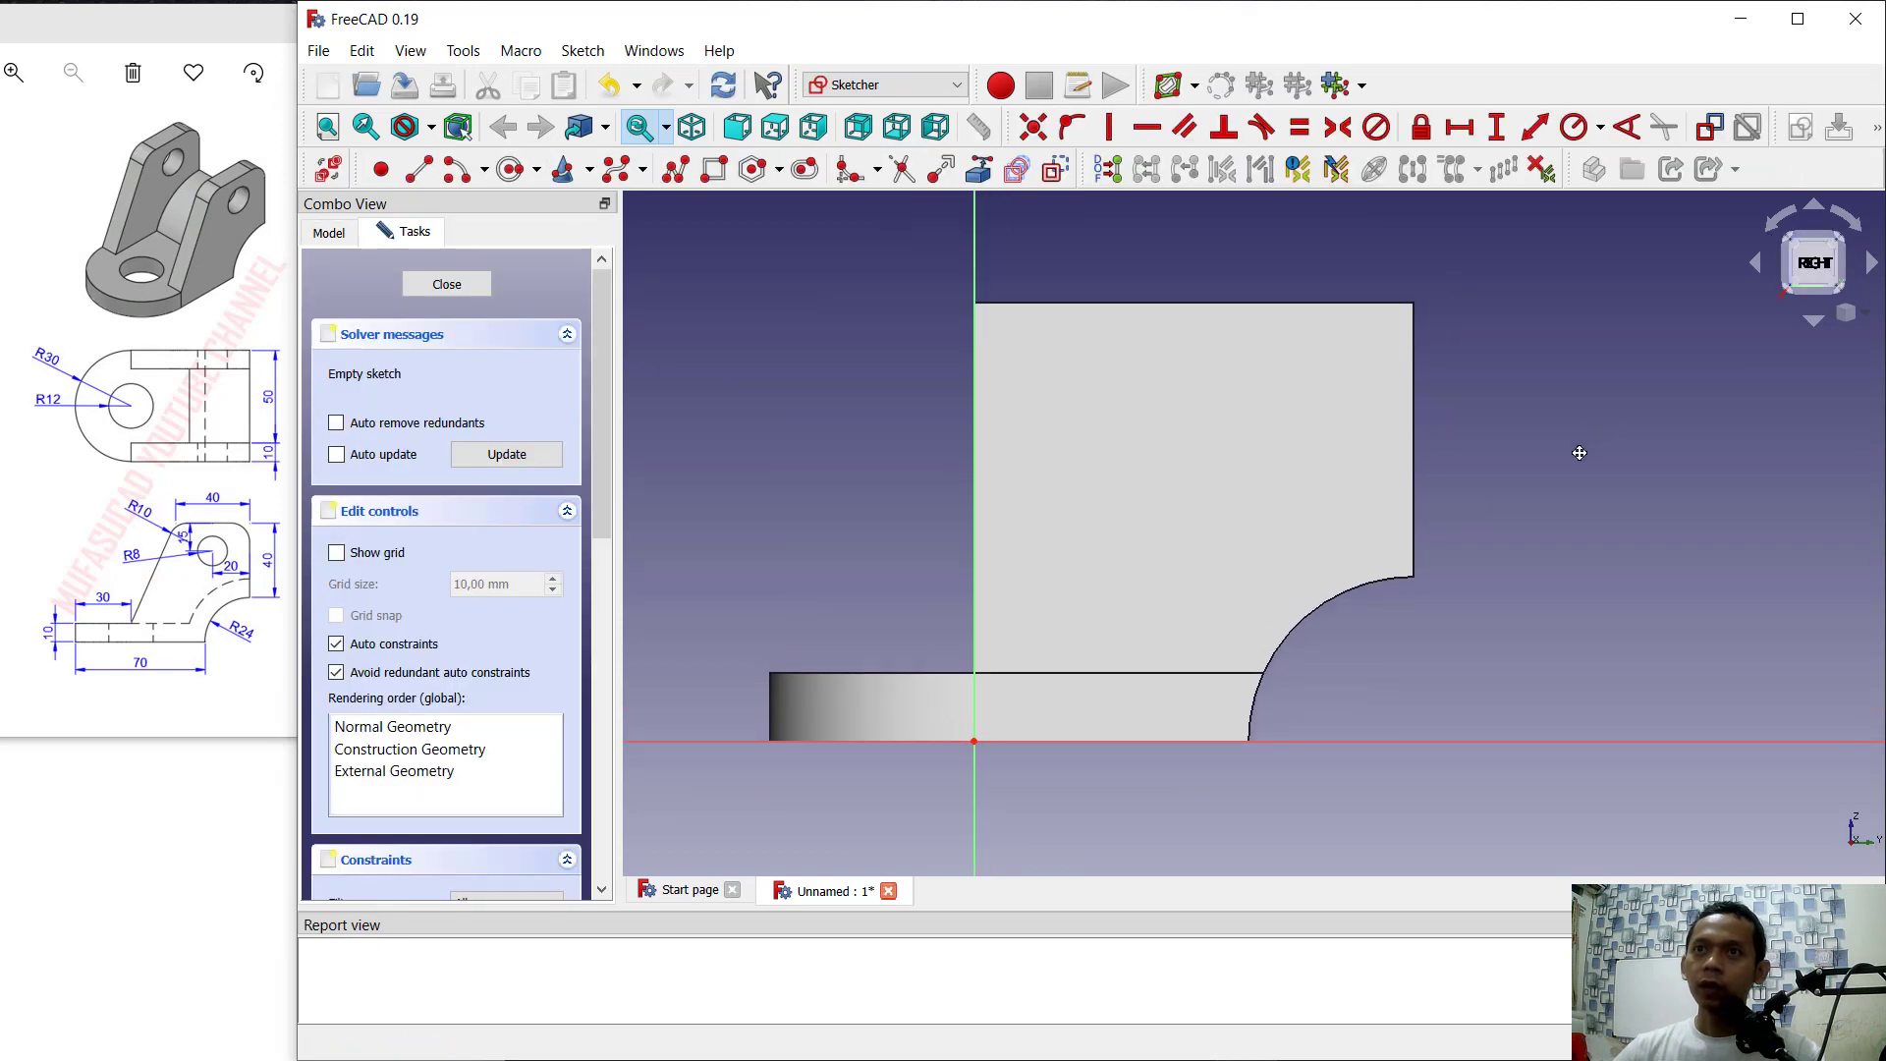
left_click(979, 171)
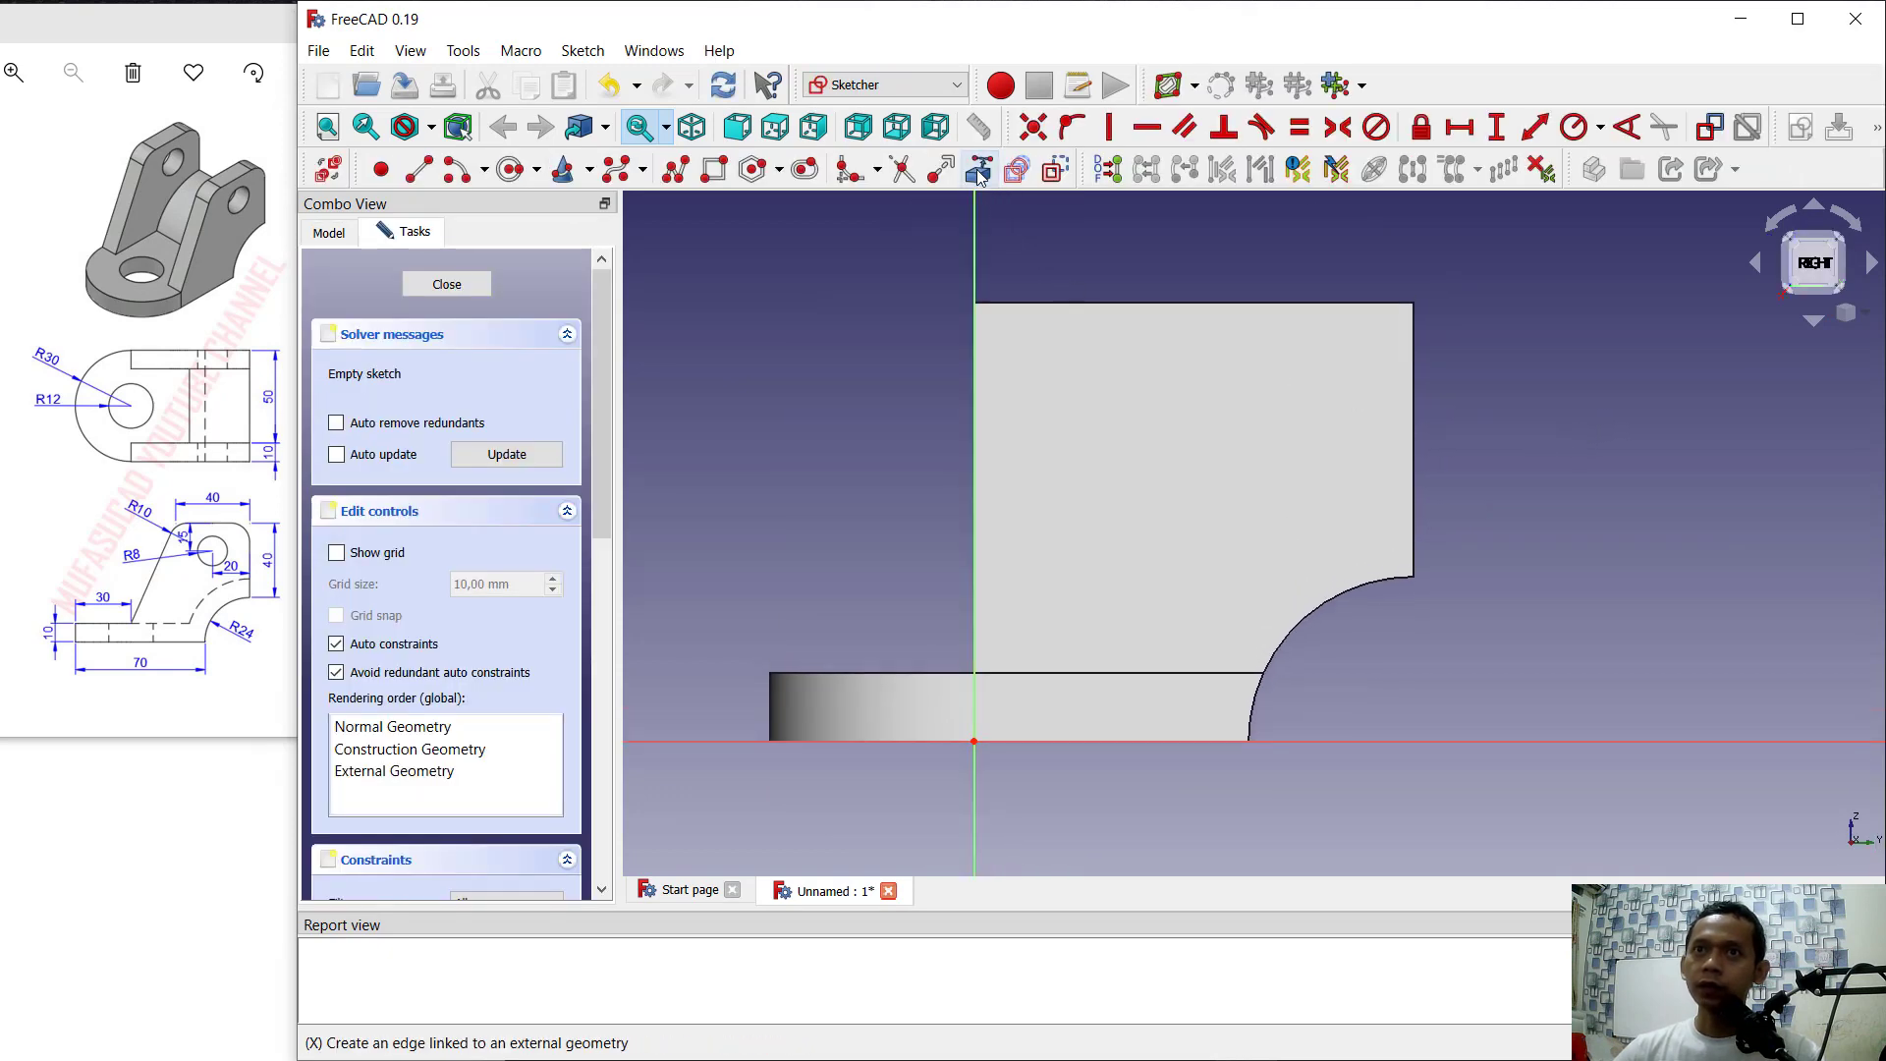
left_click(1098, 741)
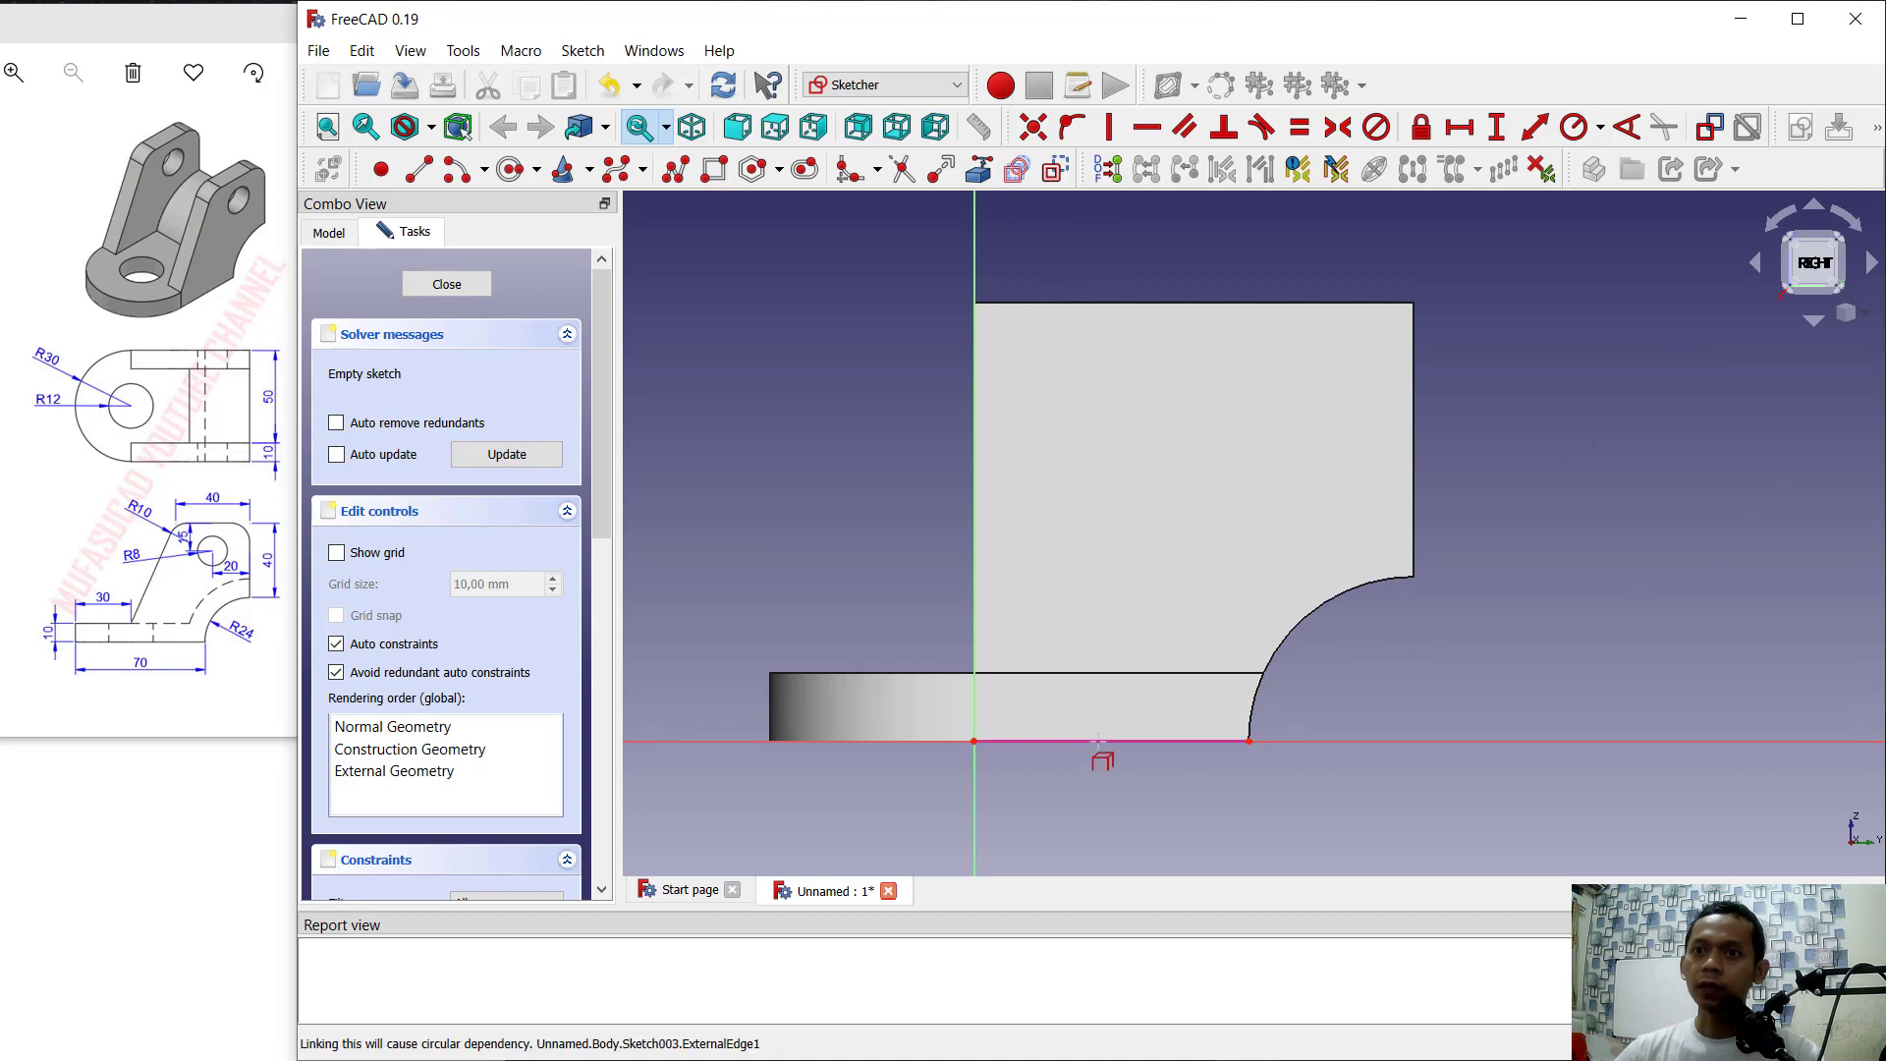
left_click(1150, 673)
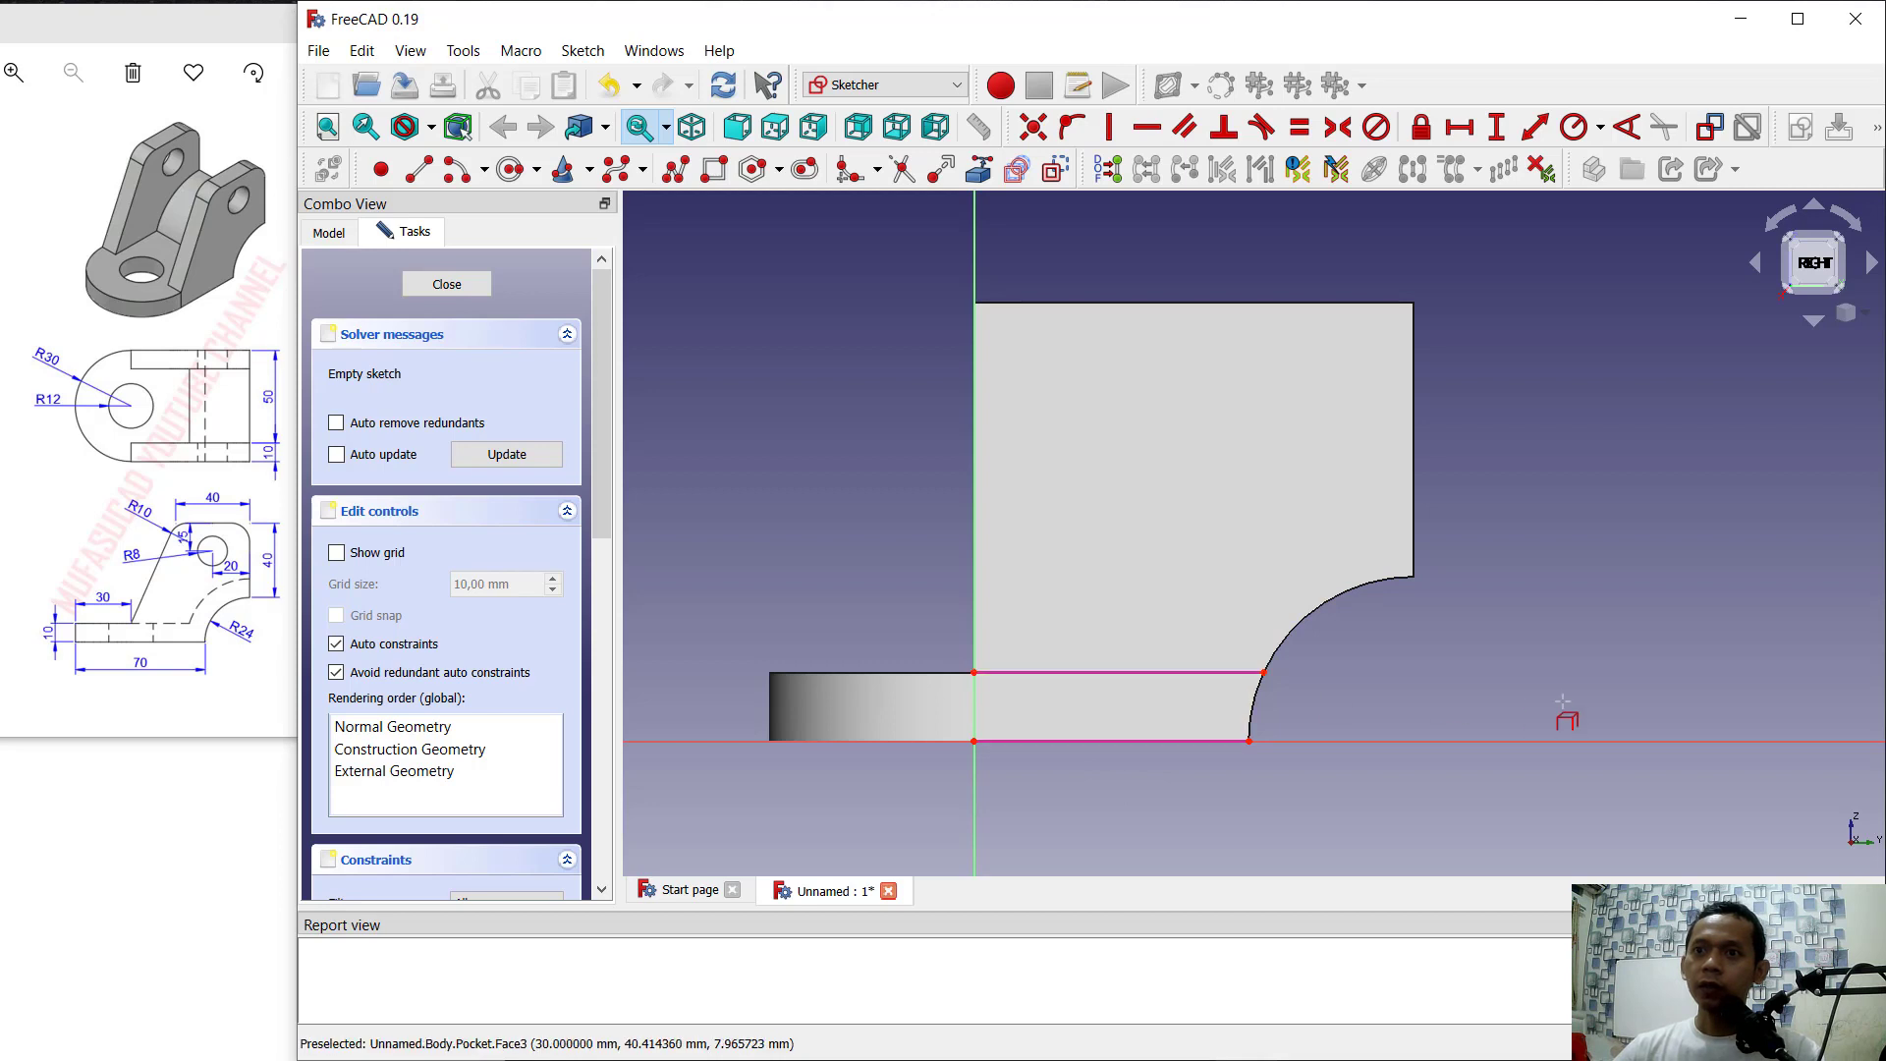
left_click(1341, 597)
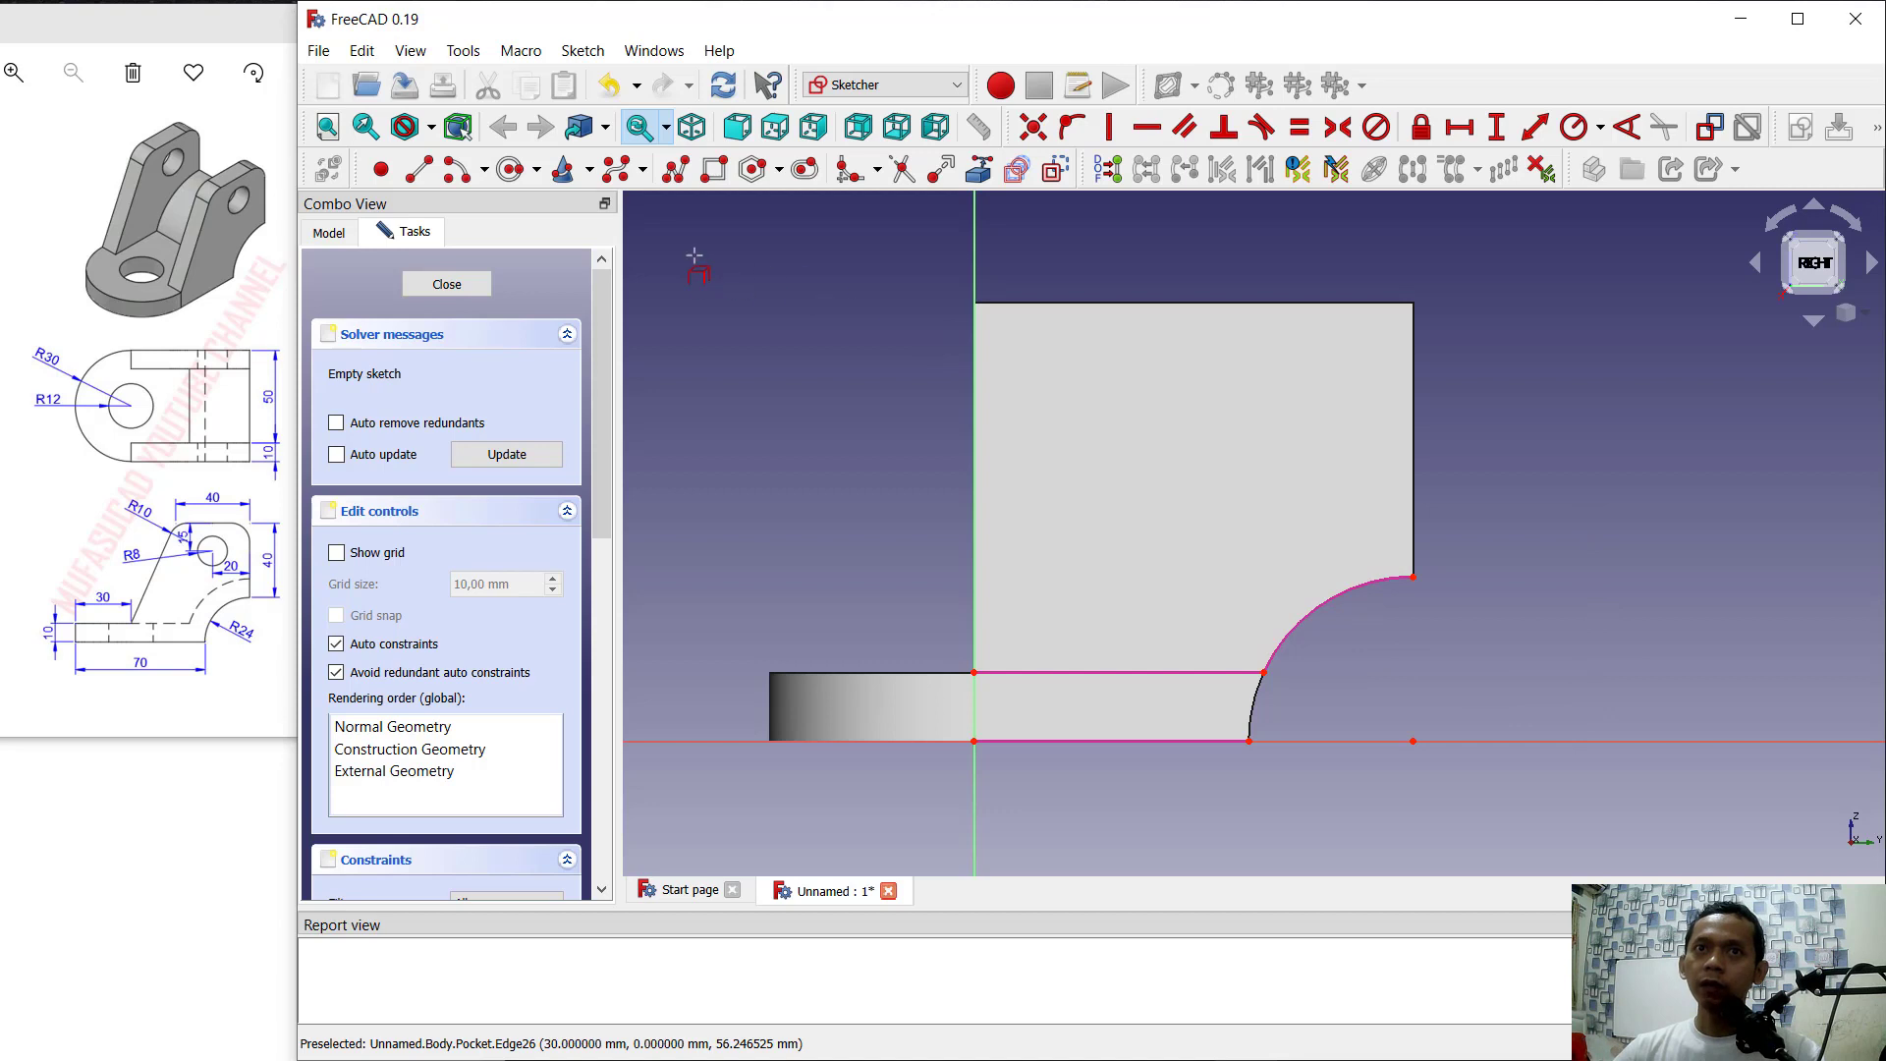
Step: Draw two concentric circles with radii of about 23 mm and 36 mm, centred on the linked arc's centre
left_click(509, 170)
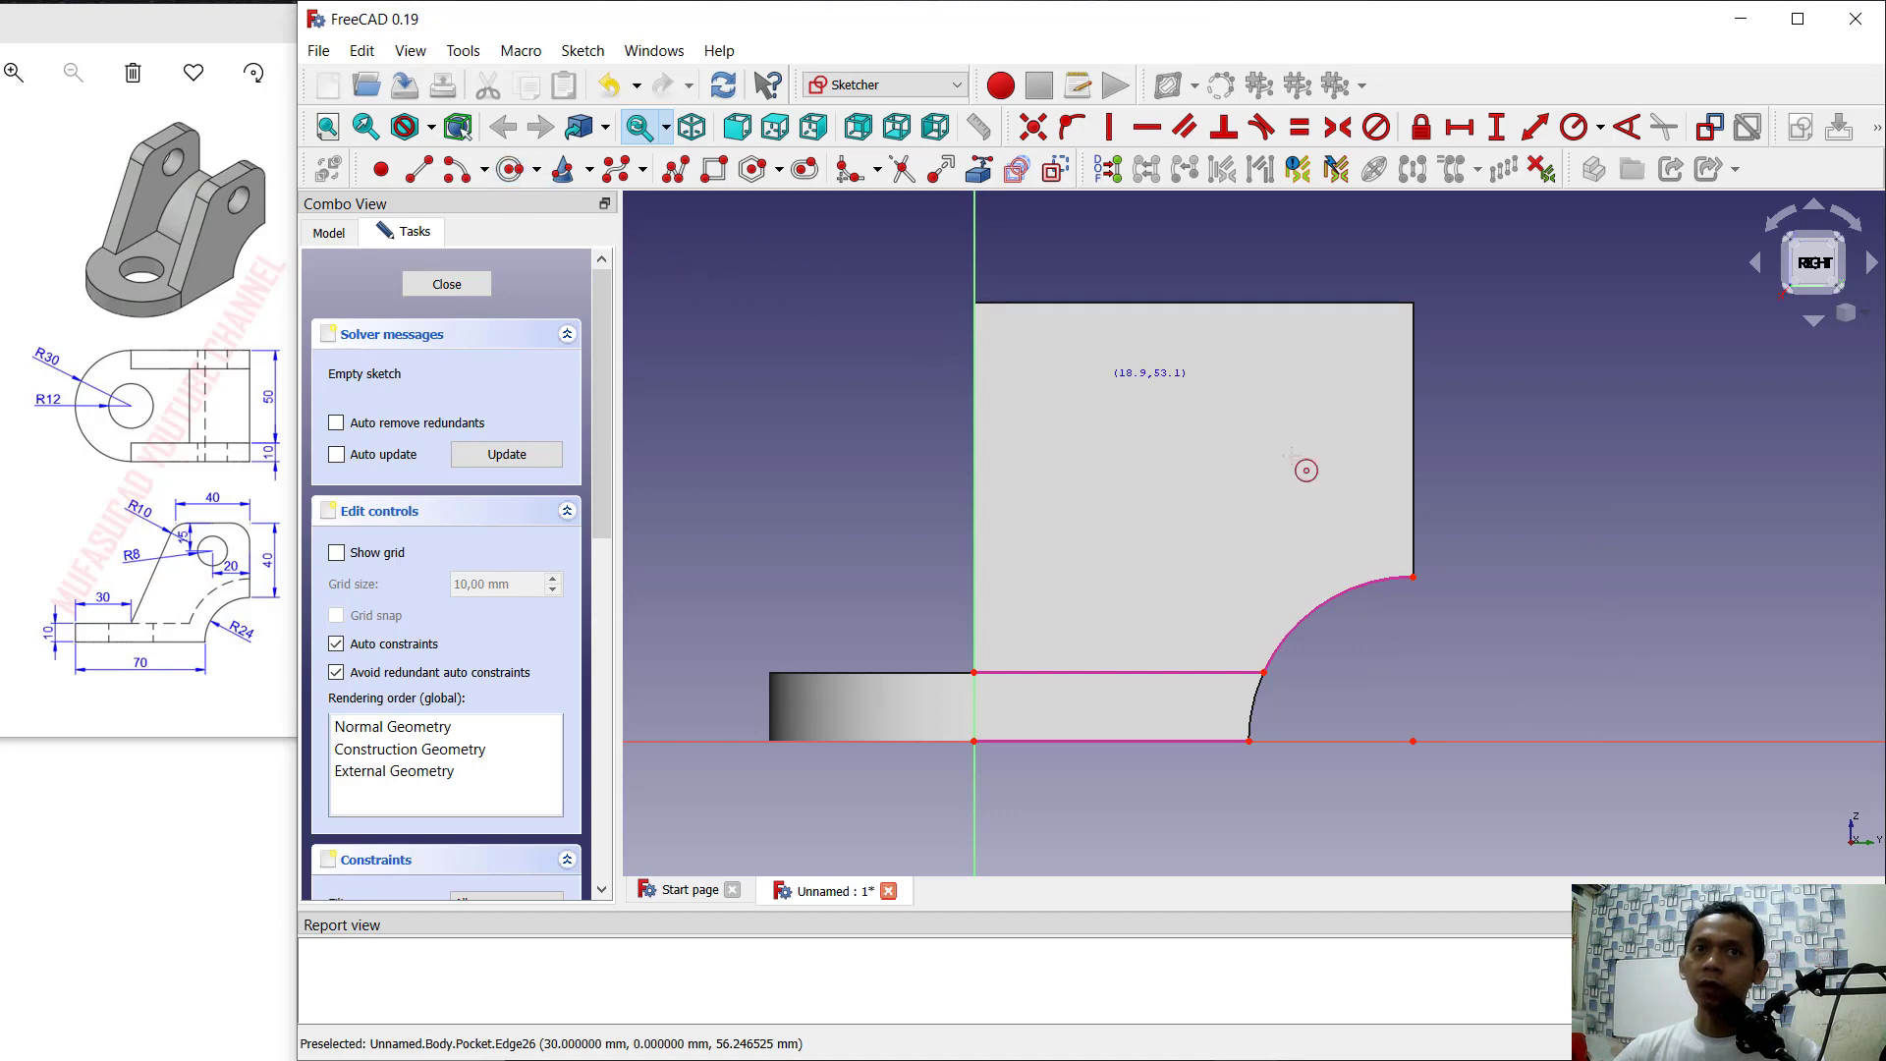
left_click(1413, 741)
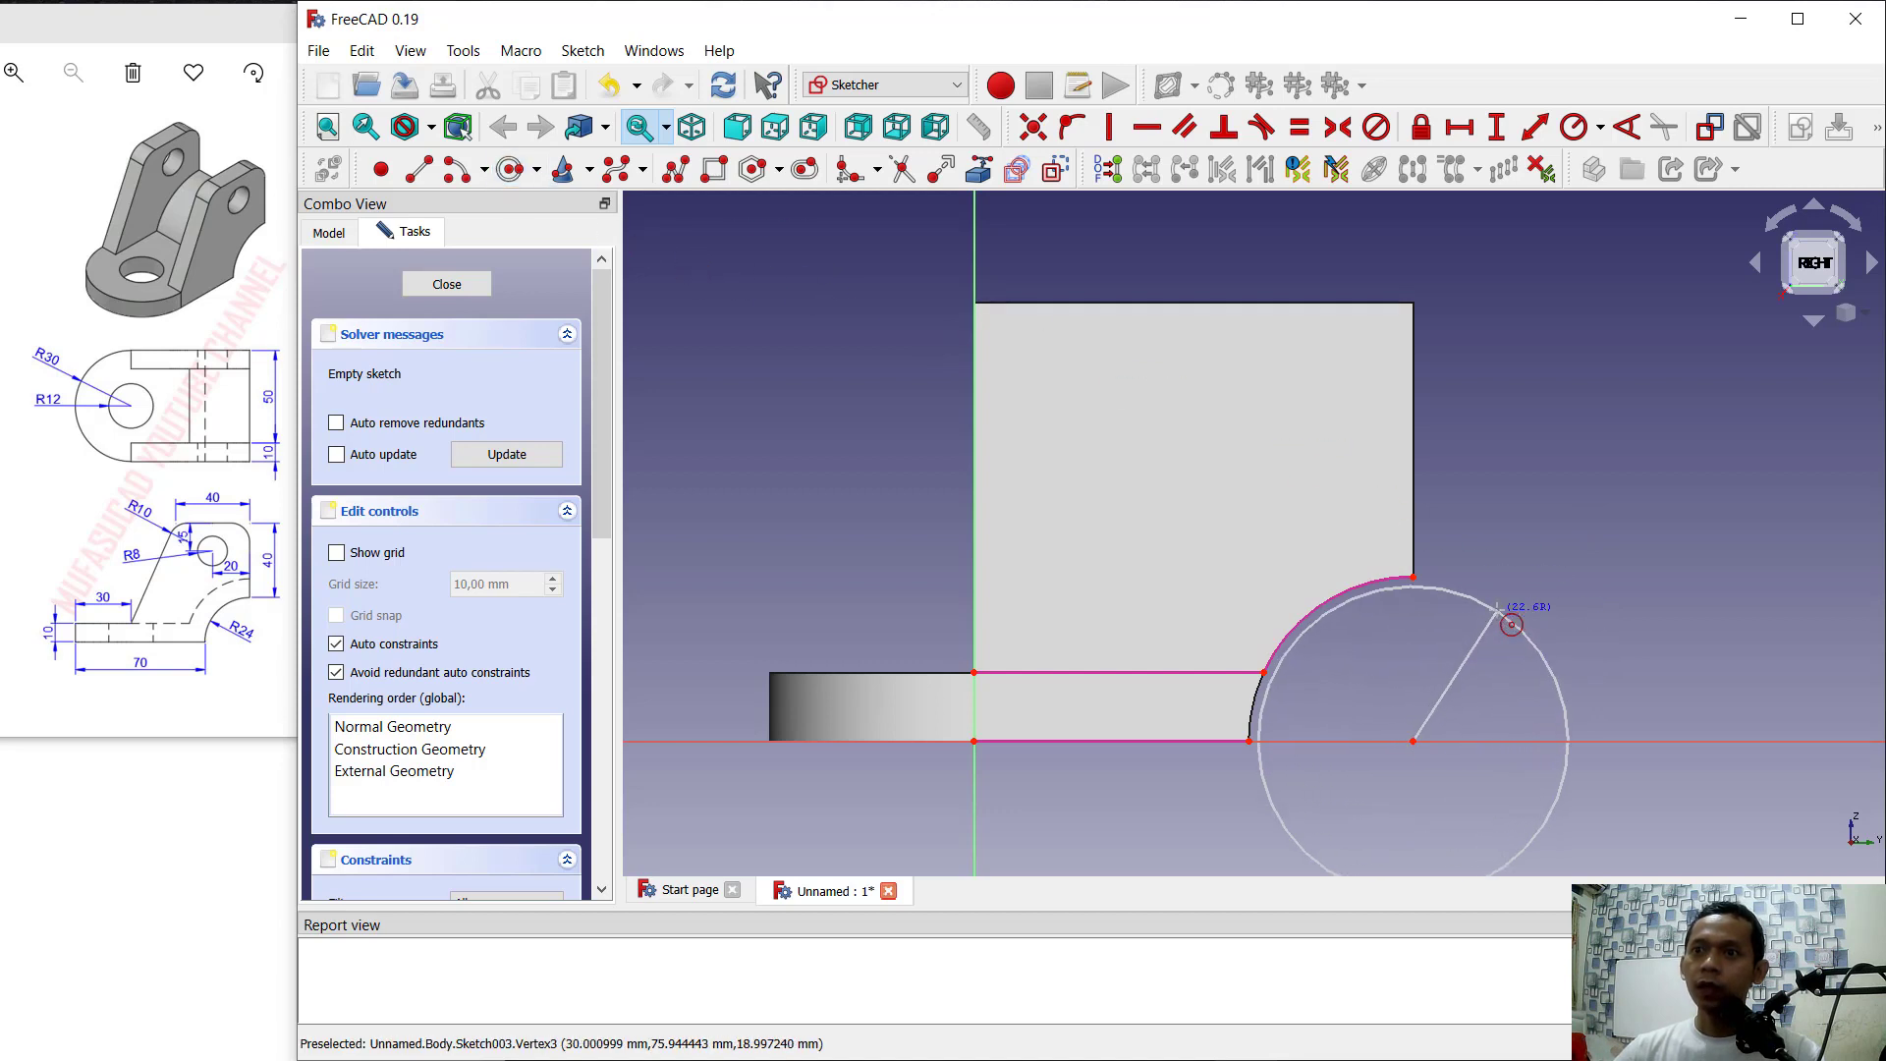
left_click(1514, 622)
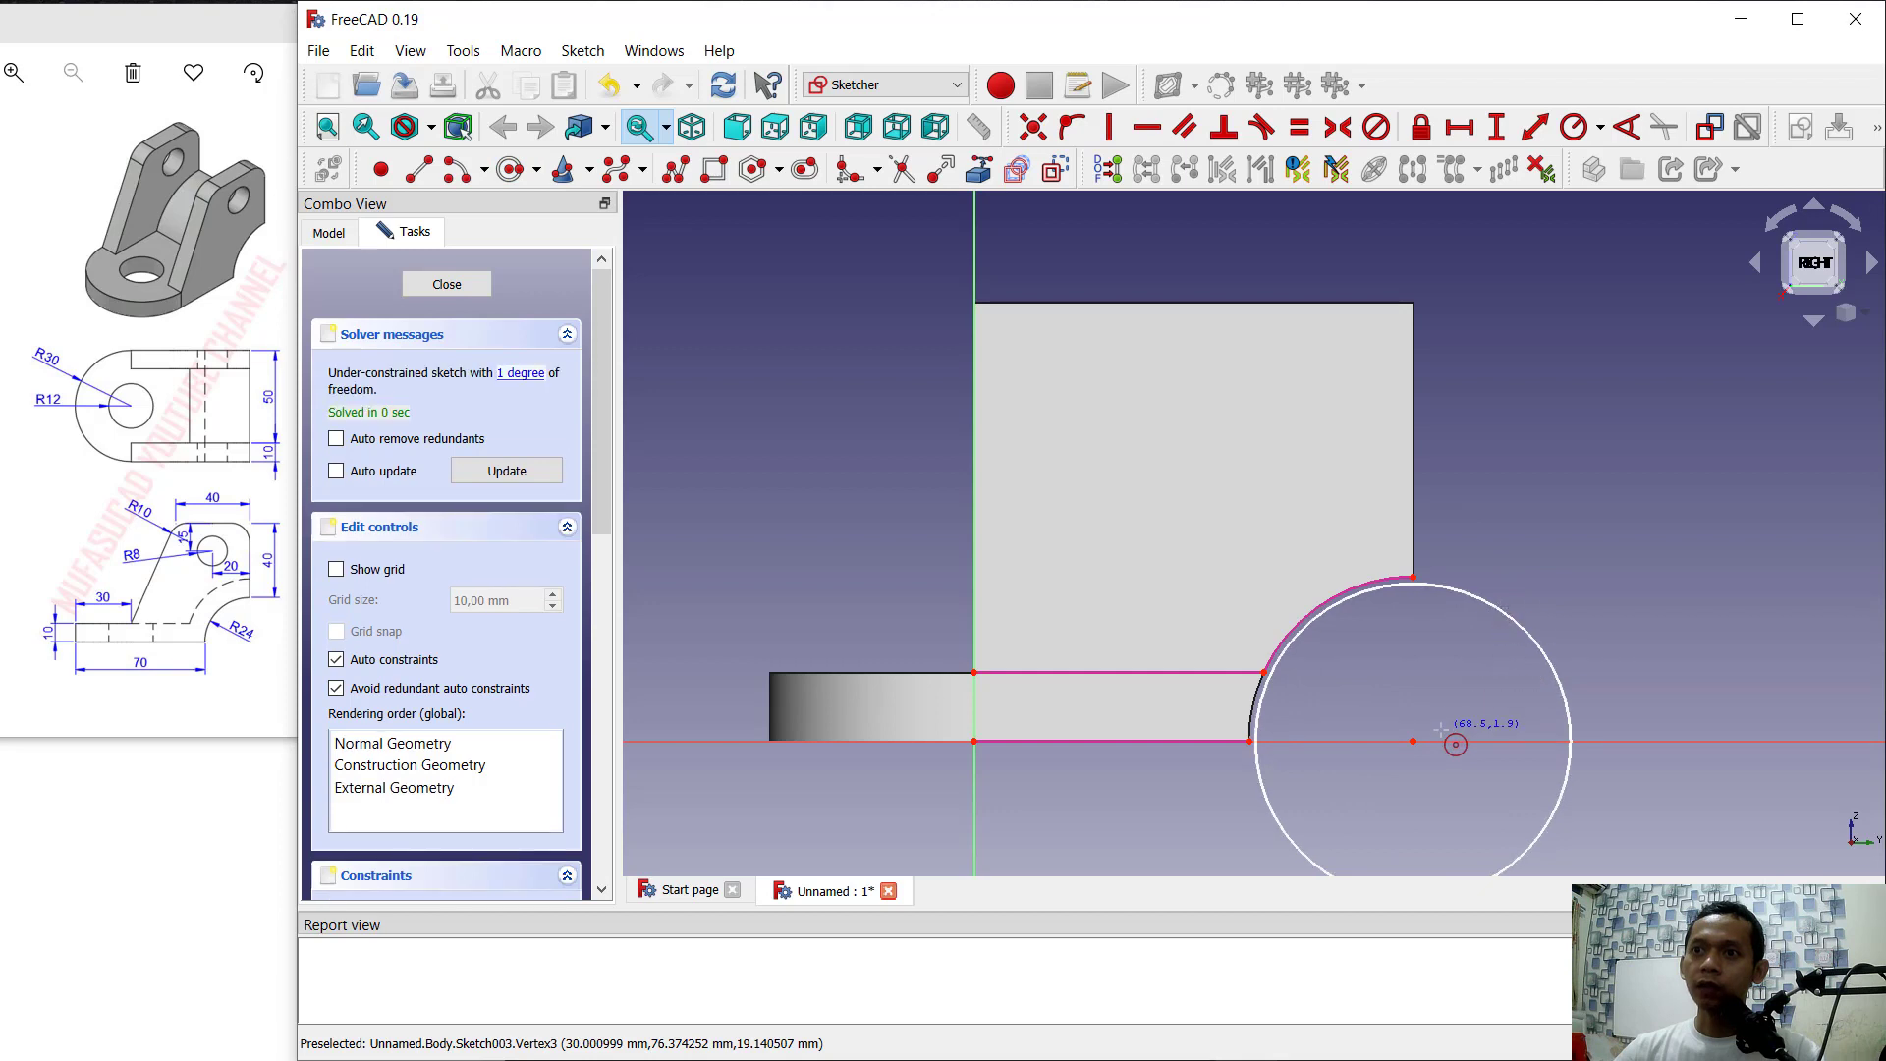
left_click(1413, 741)
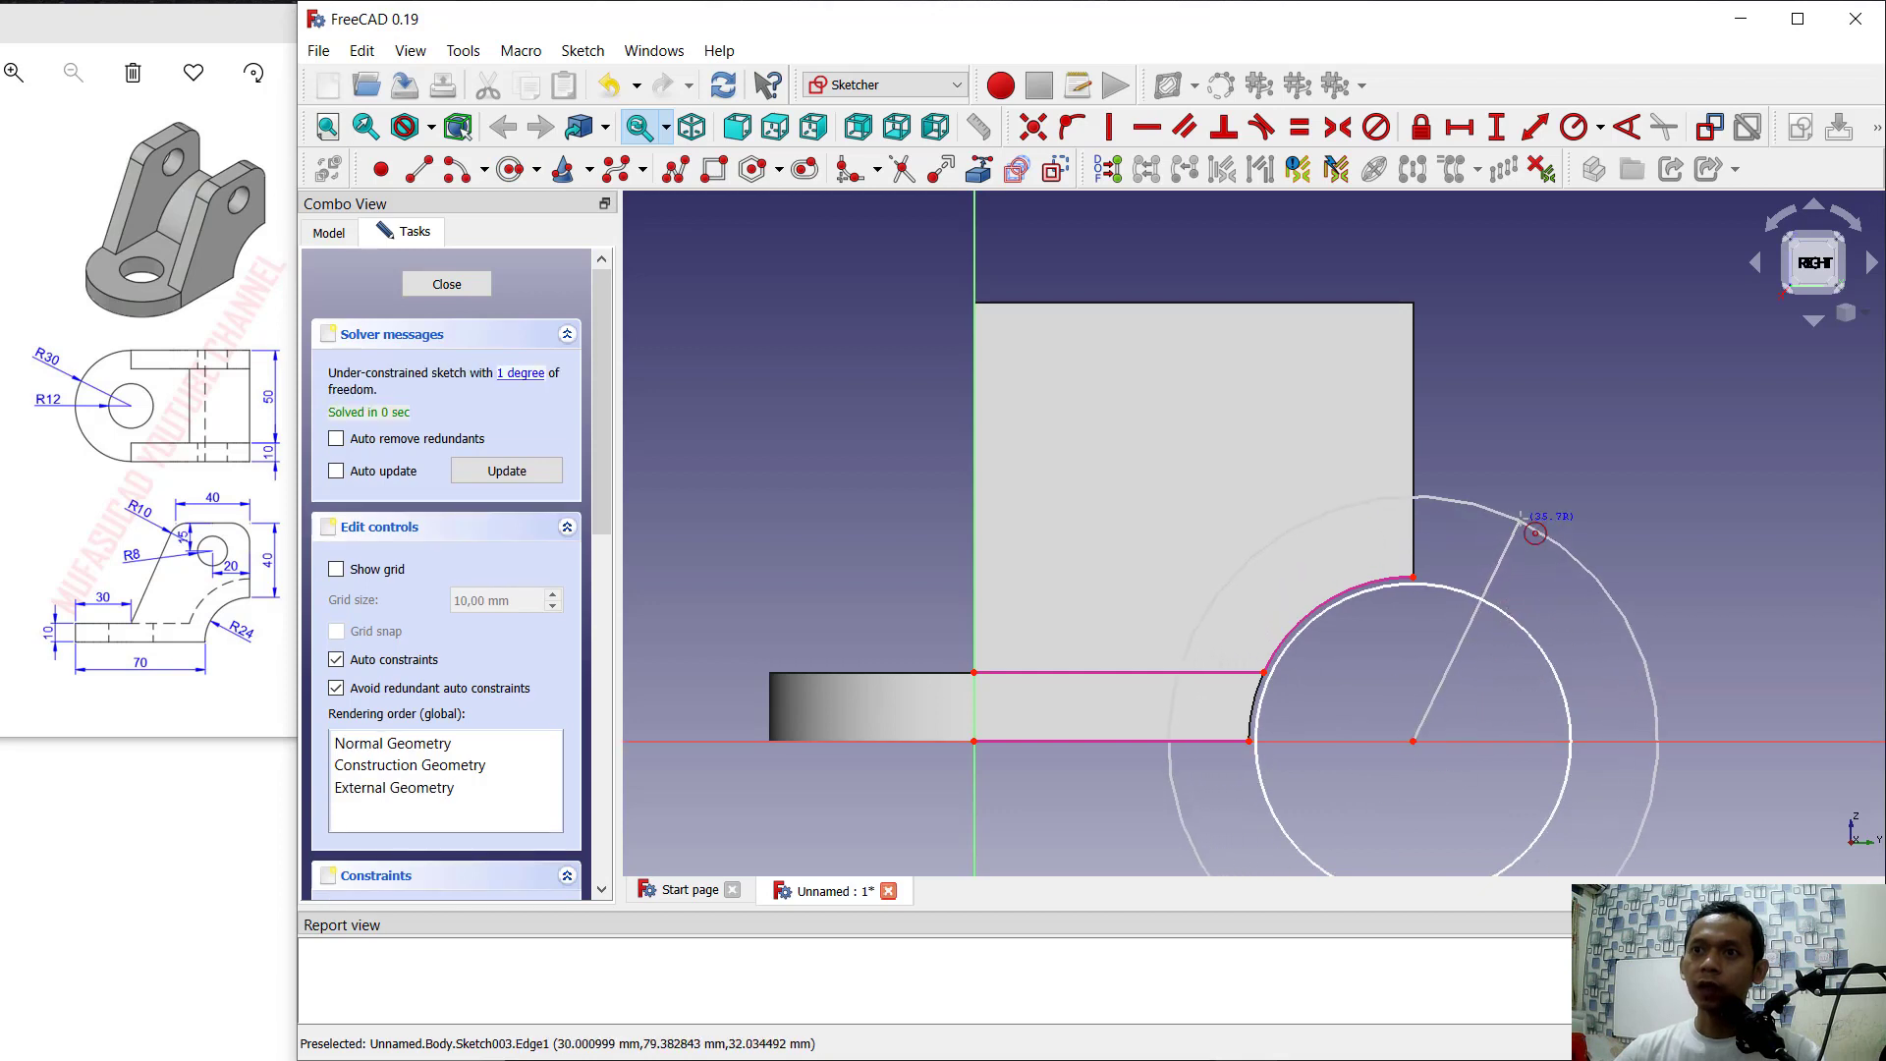
left_click(1530, 526)
Step: Constrain the outer circle's radius to 35 mm and the inner circle's radius to 24 mm
left_click(1578, 134)
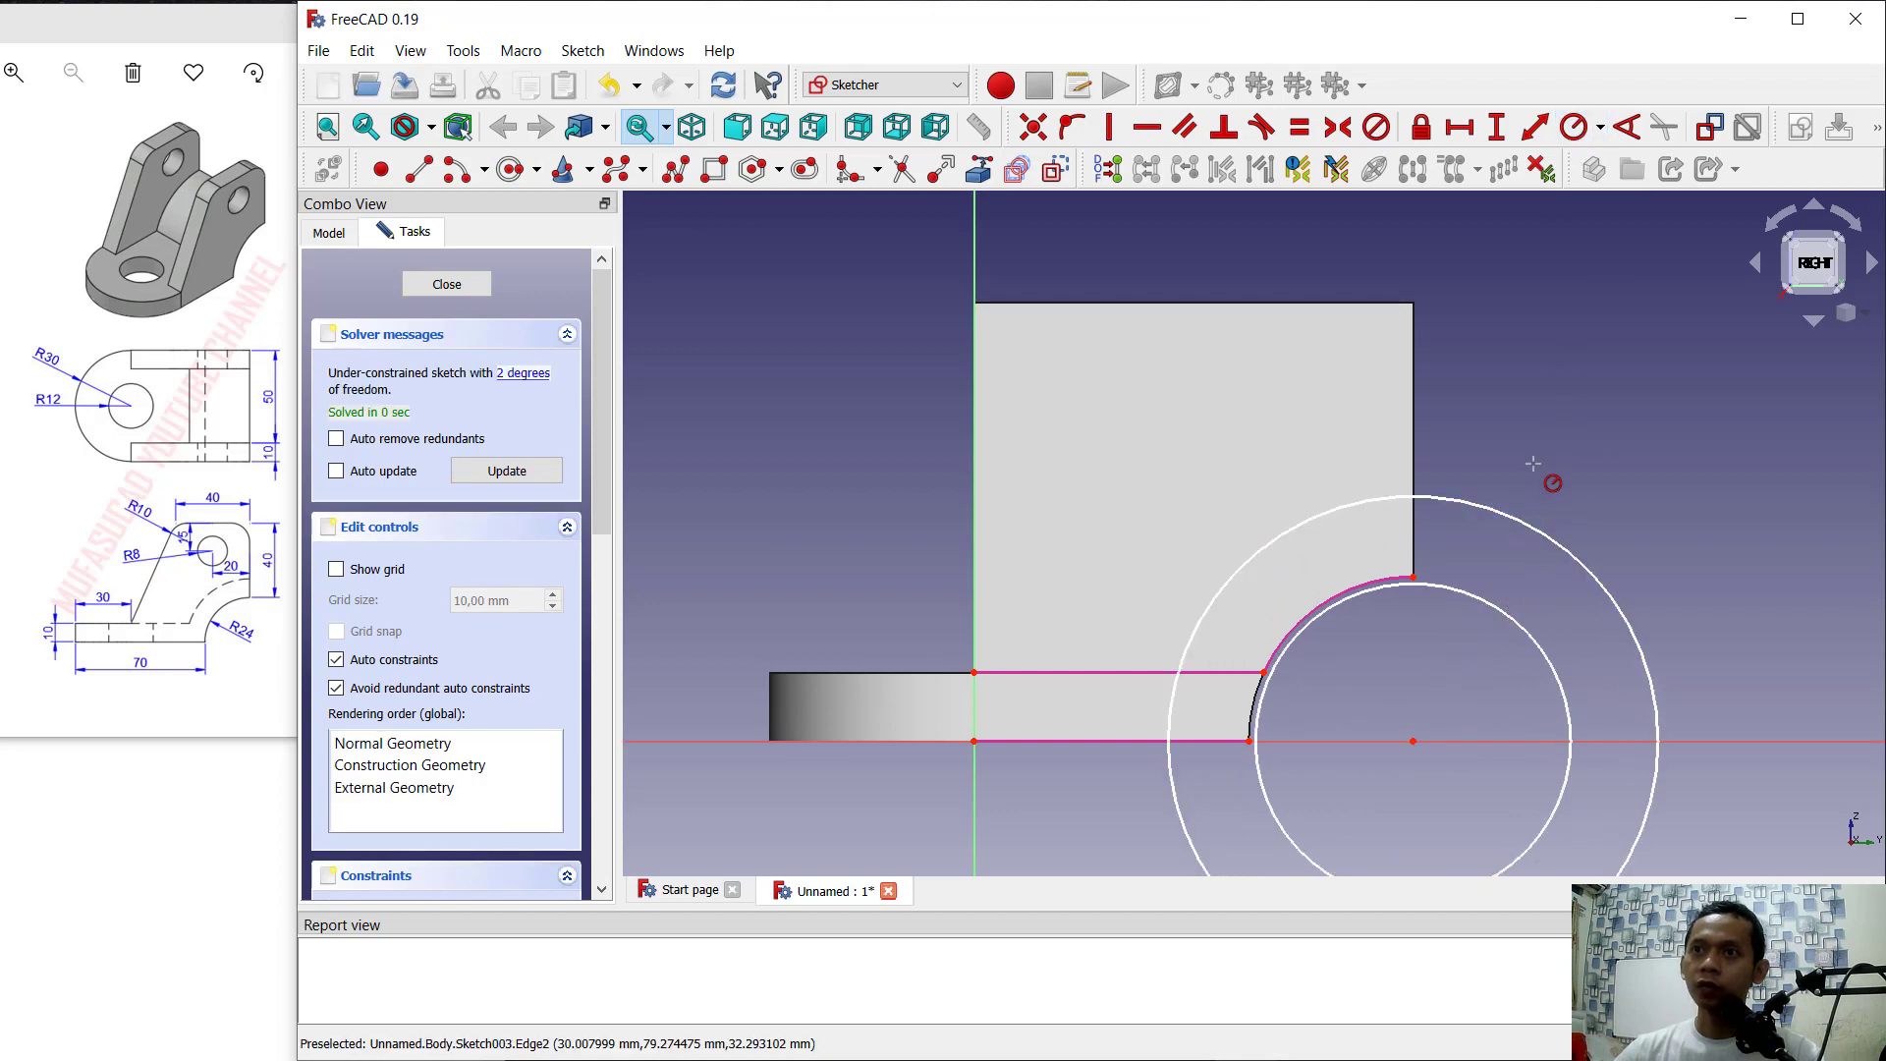
left_click(1531, 524)
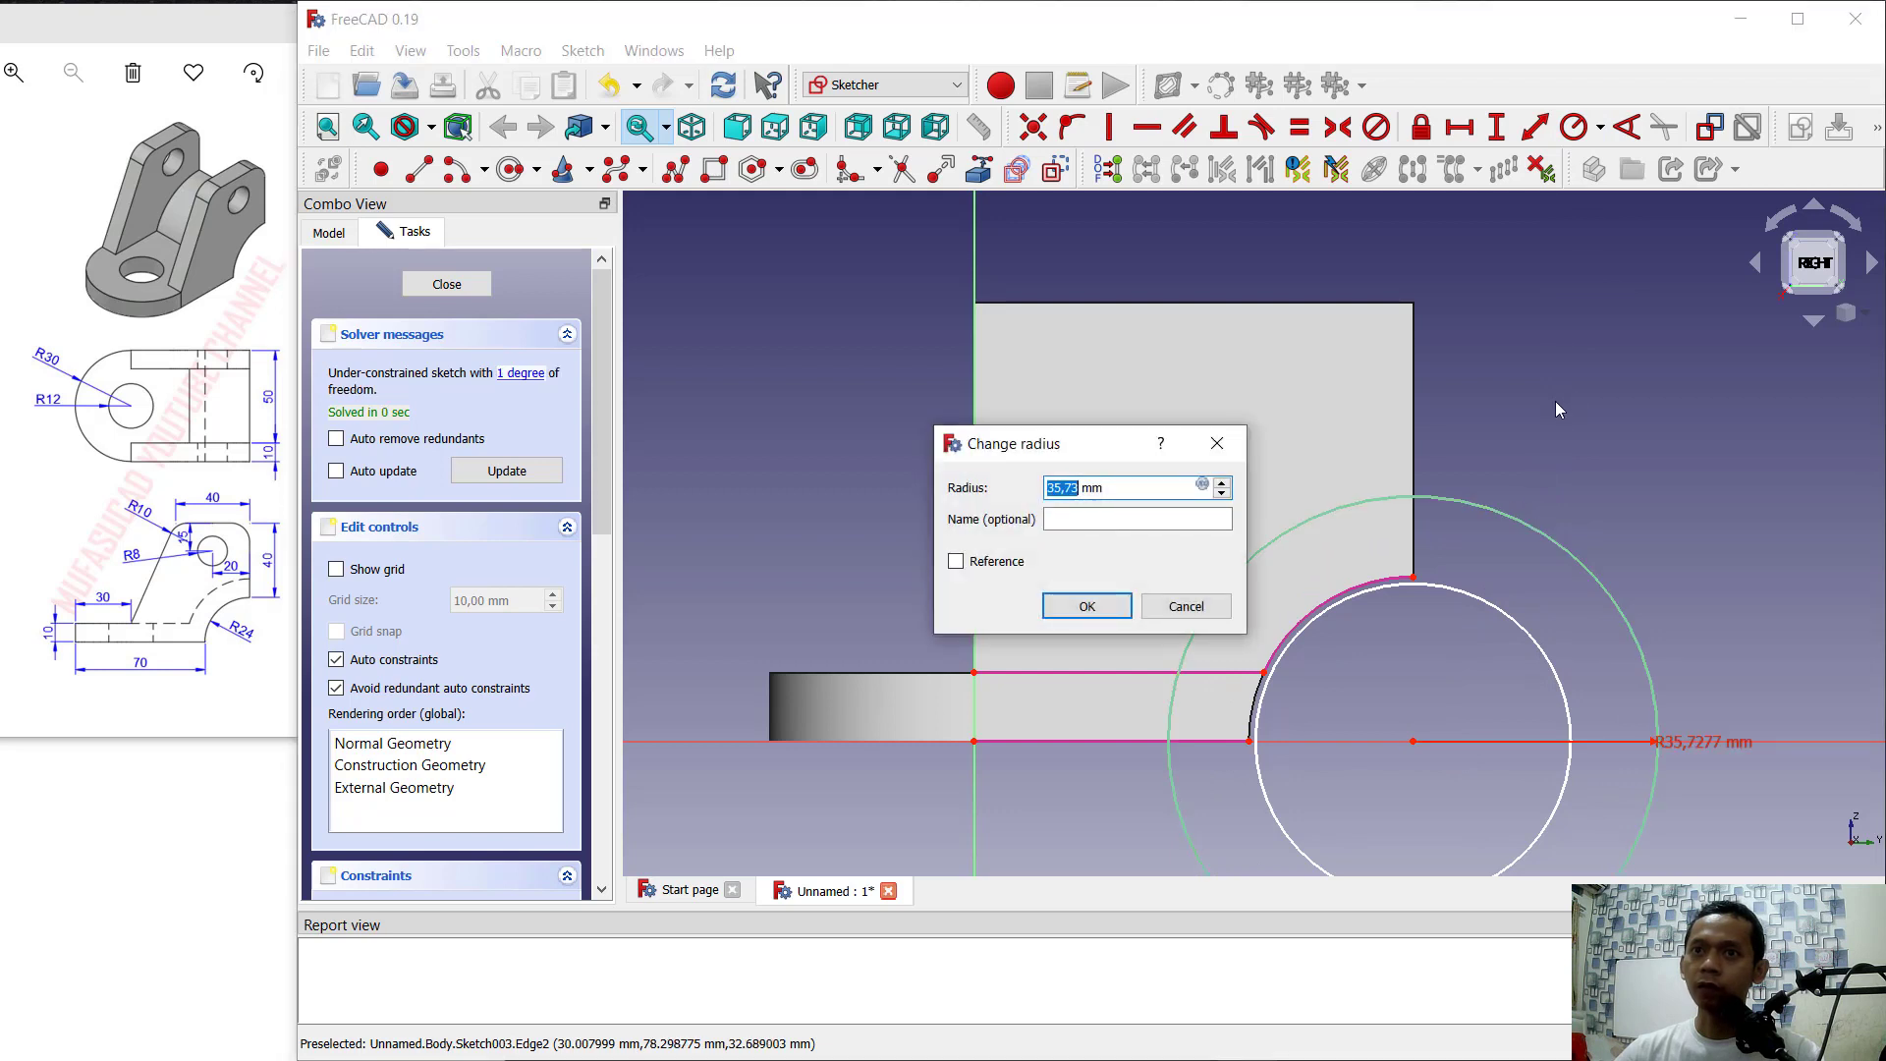
type("35")
key("Return")
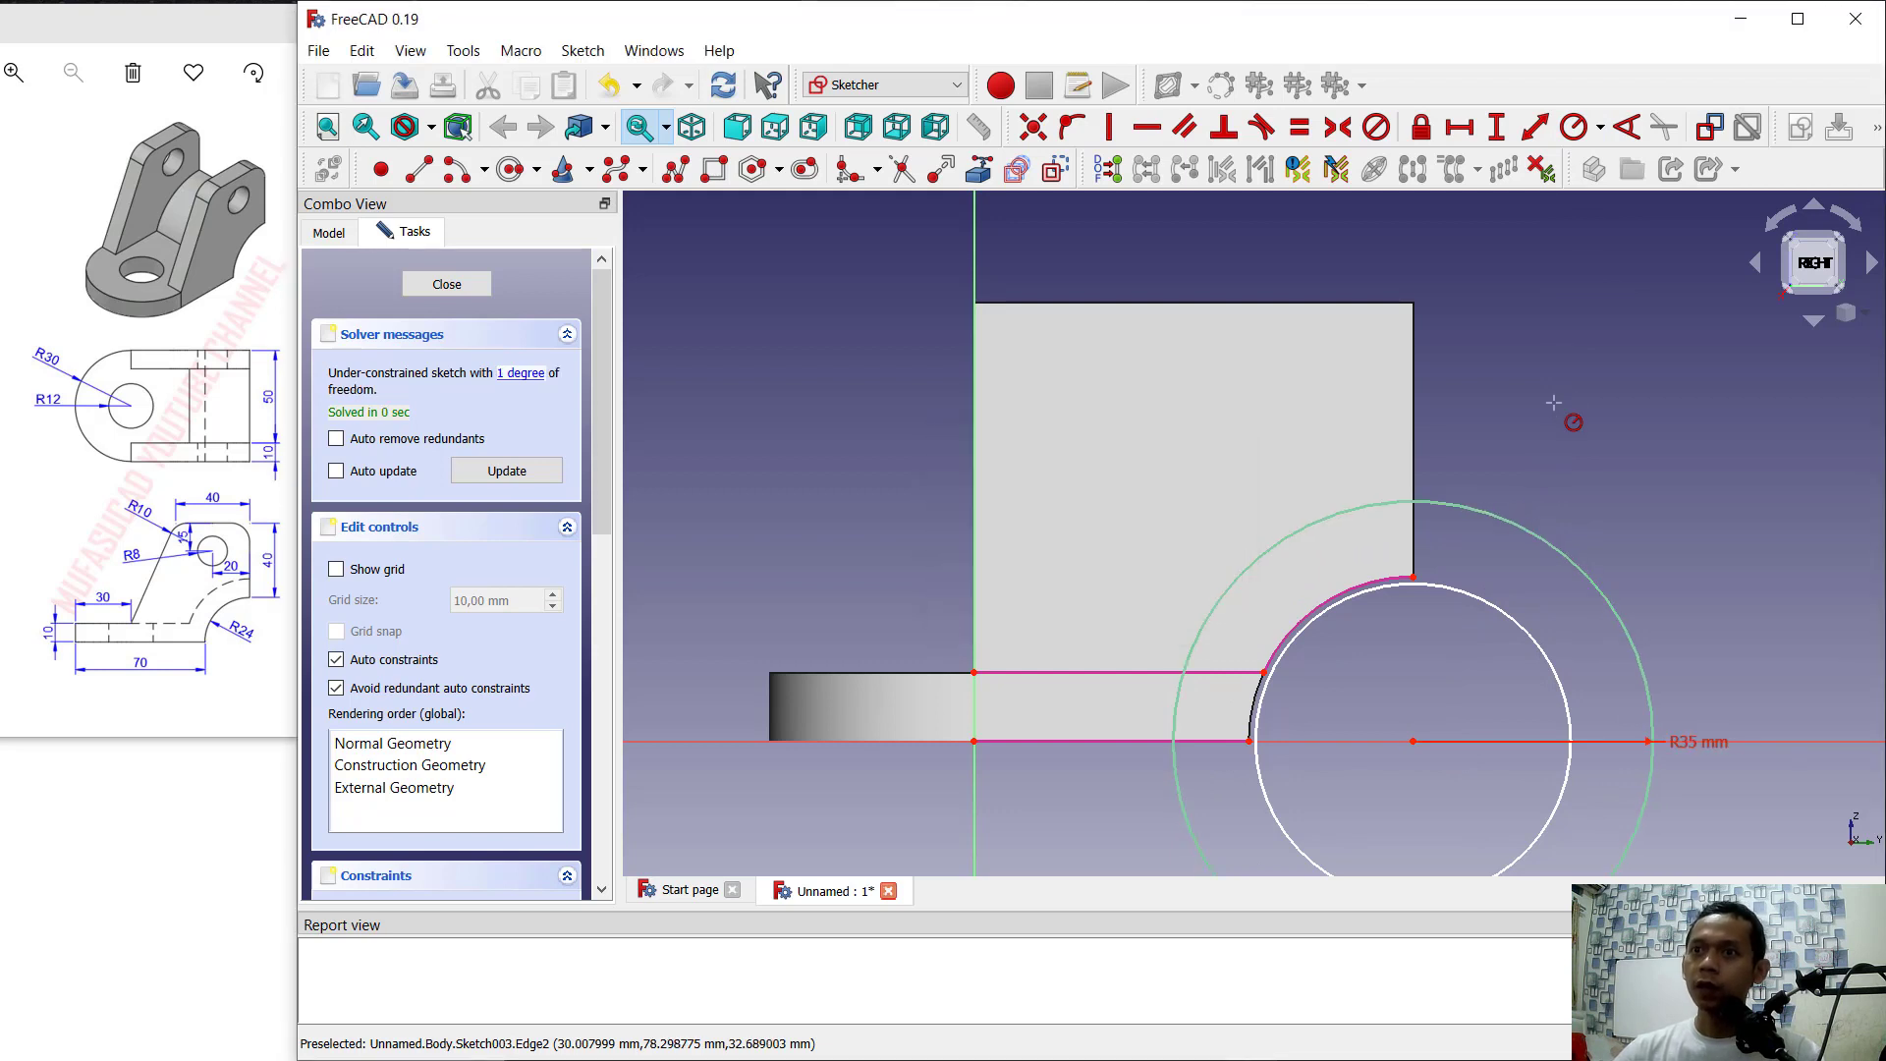
left_click(1521, 629)
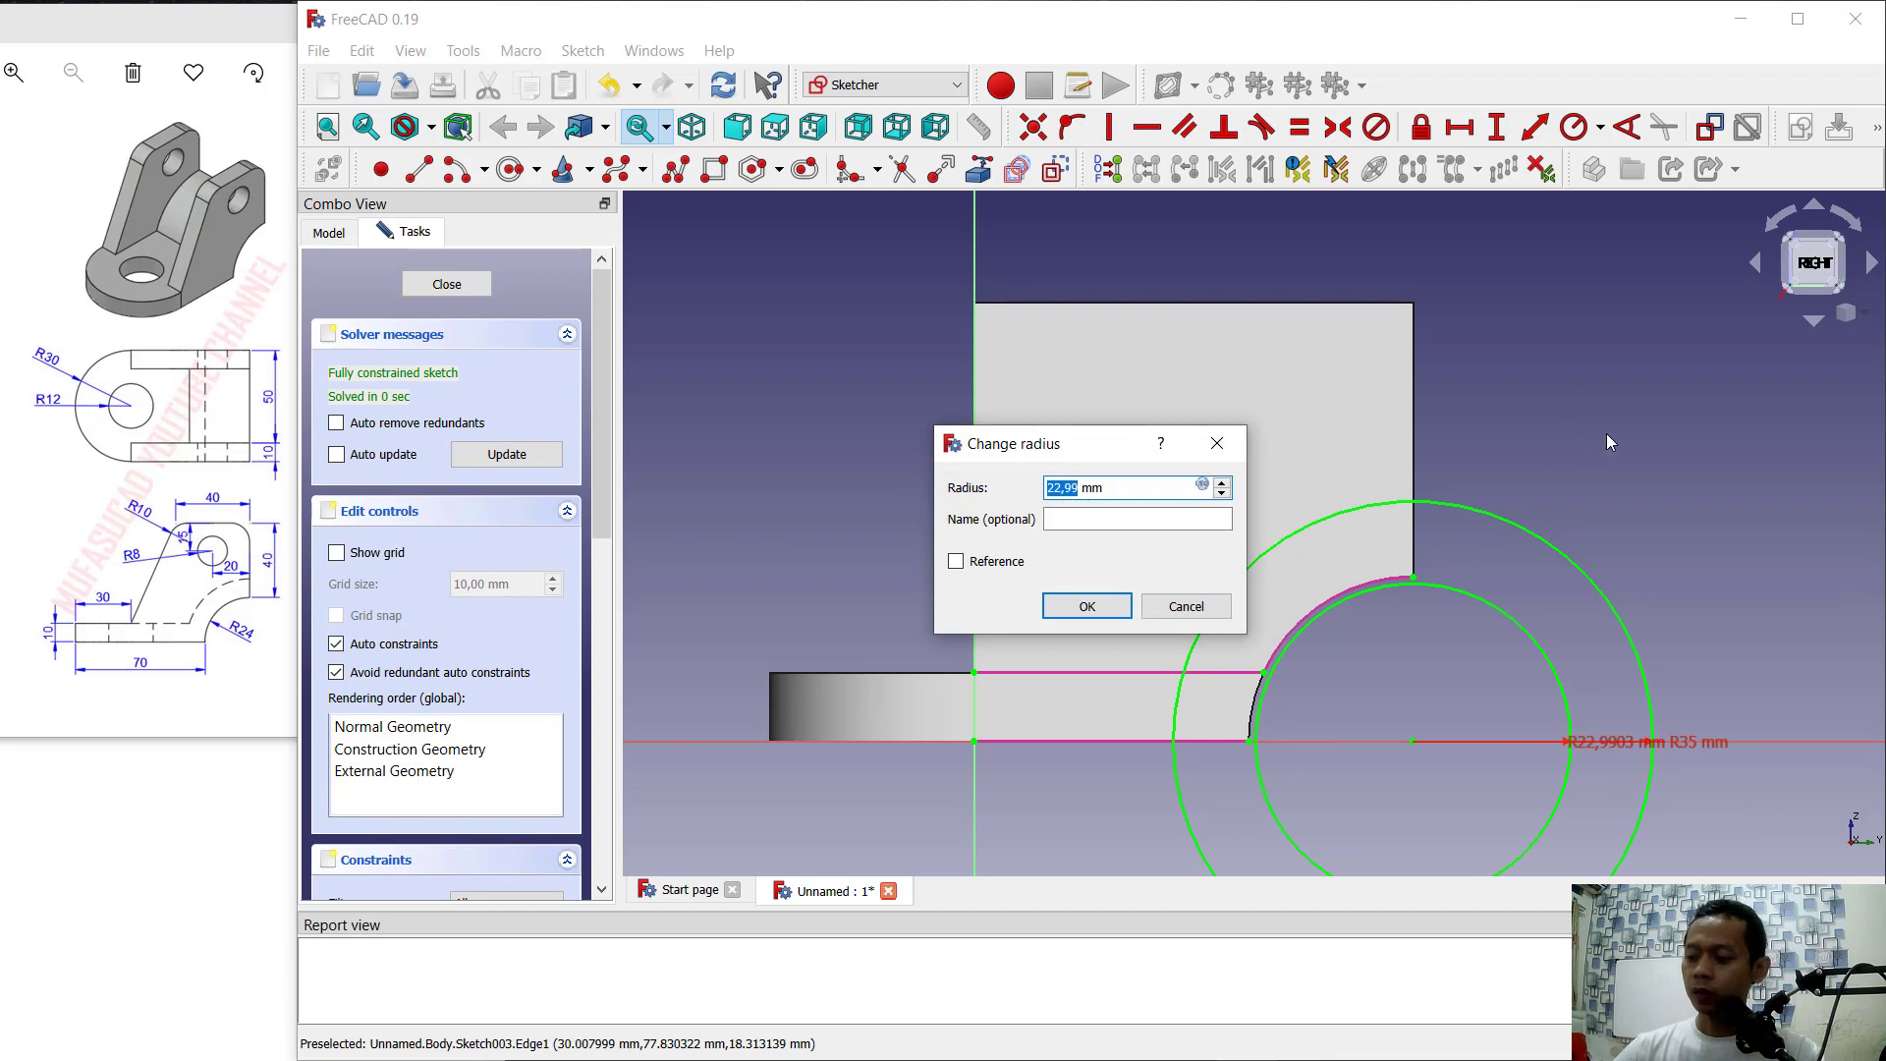
type("24")
key("Return")
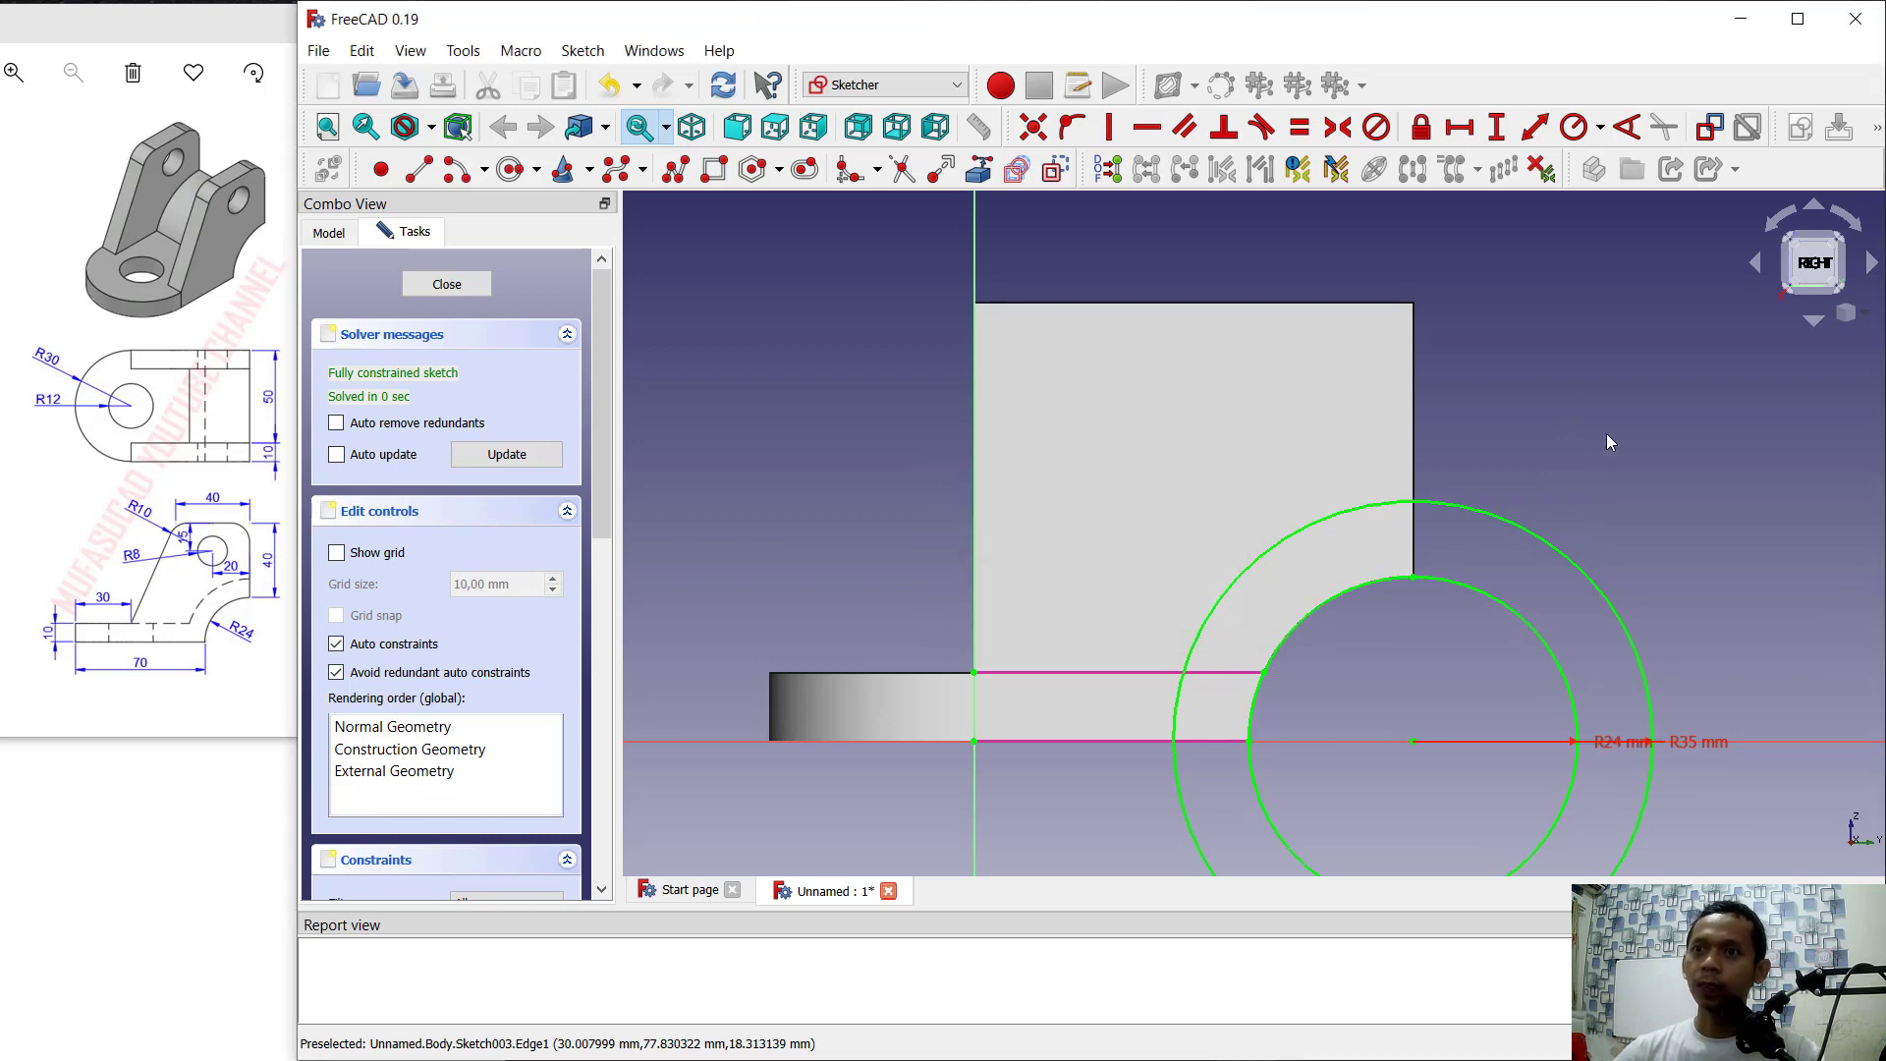
Step: Link the wall's rear vertical edge and draw lines from the pocket arc's ends, vertically along that edge and horizontally along the base's top edge
left_click(978, 169)
left_click(1414, 374)
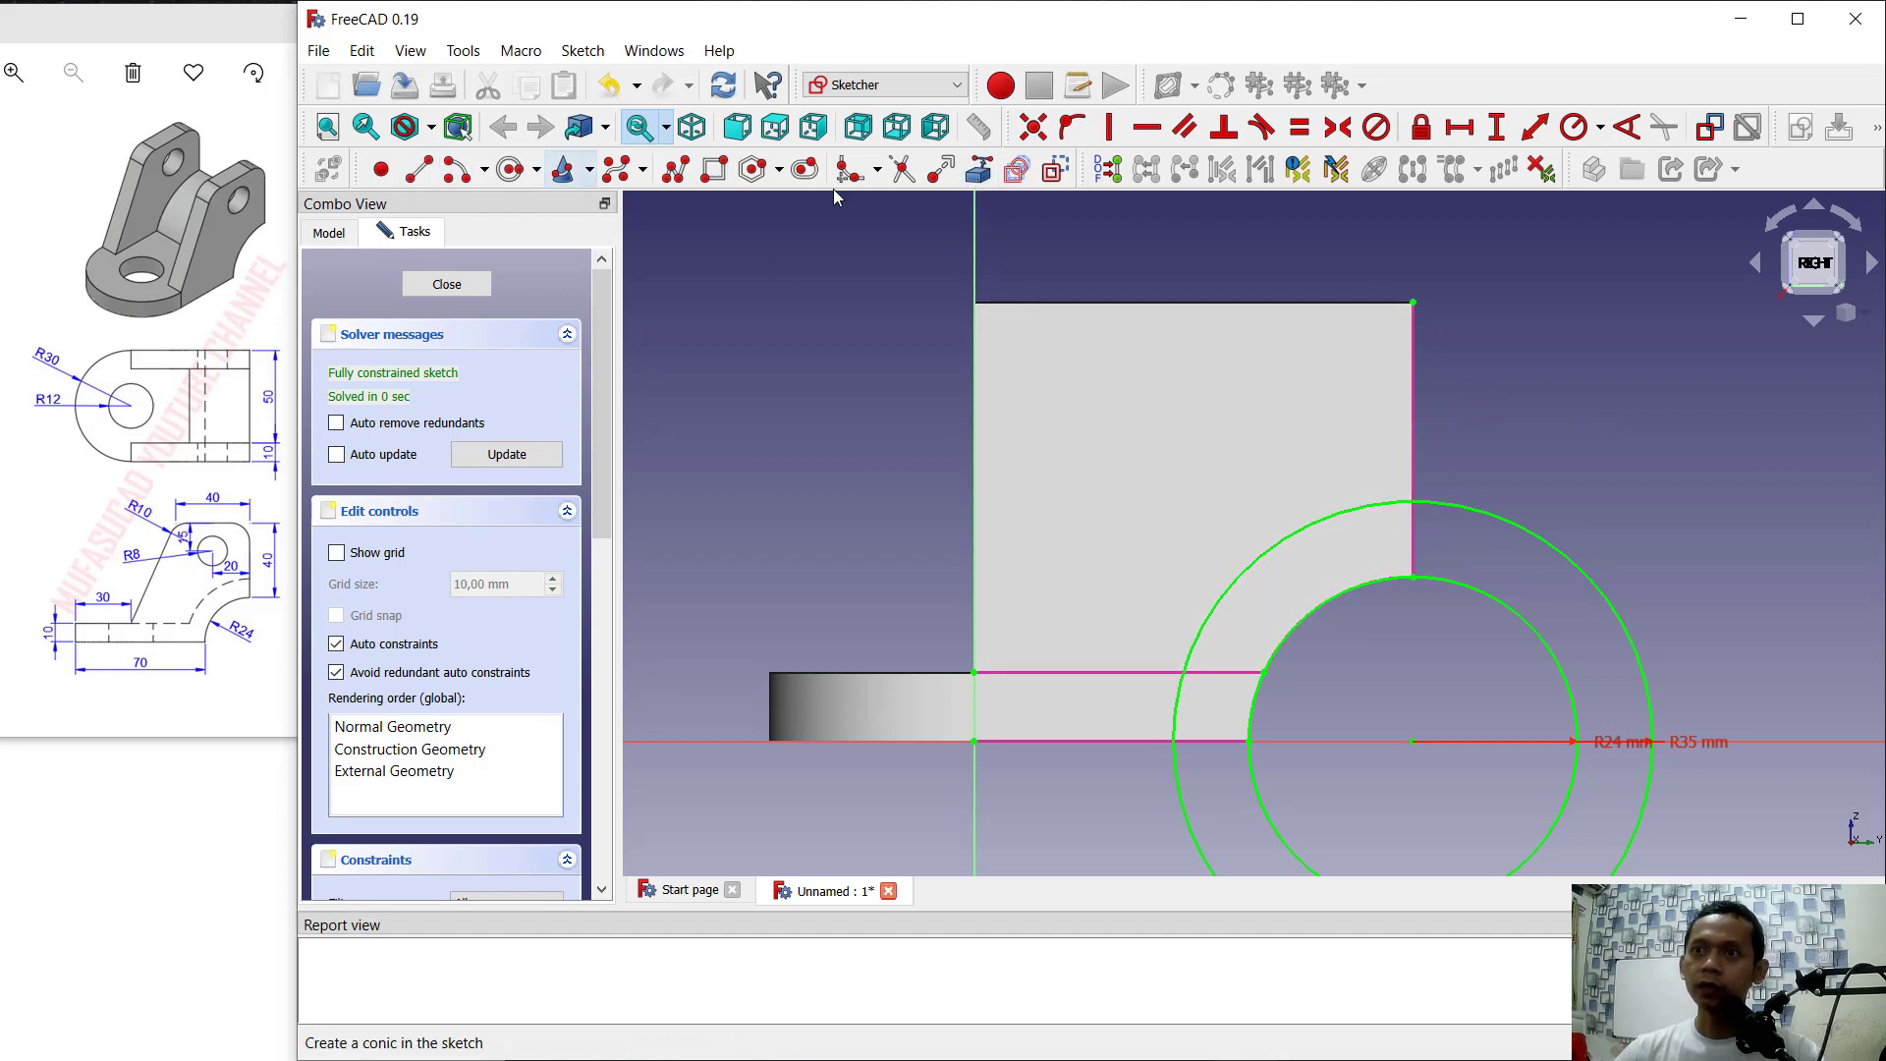
left_click(419, 168)
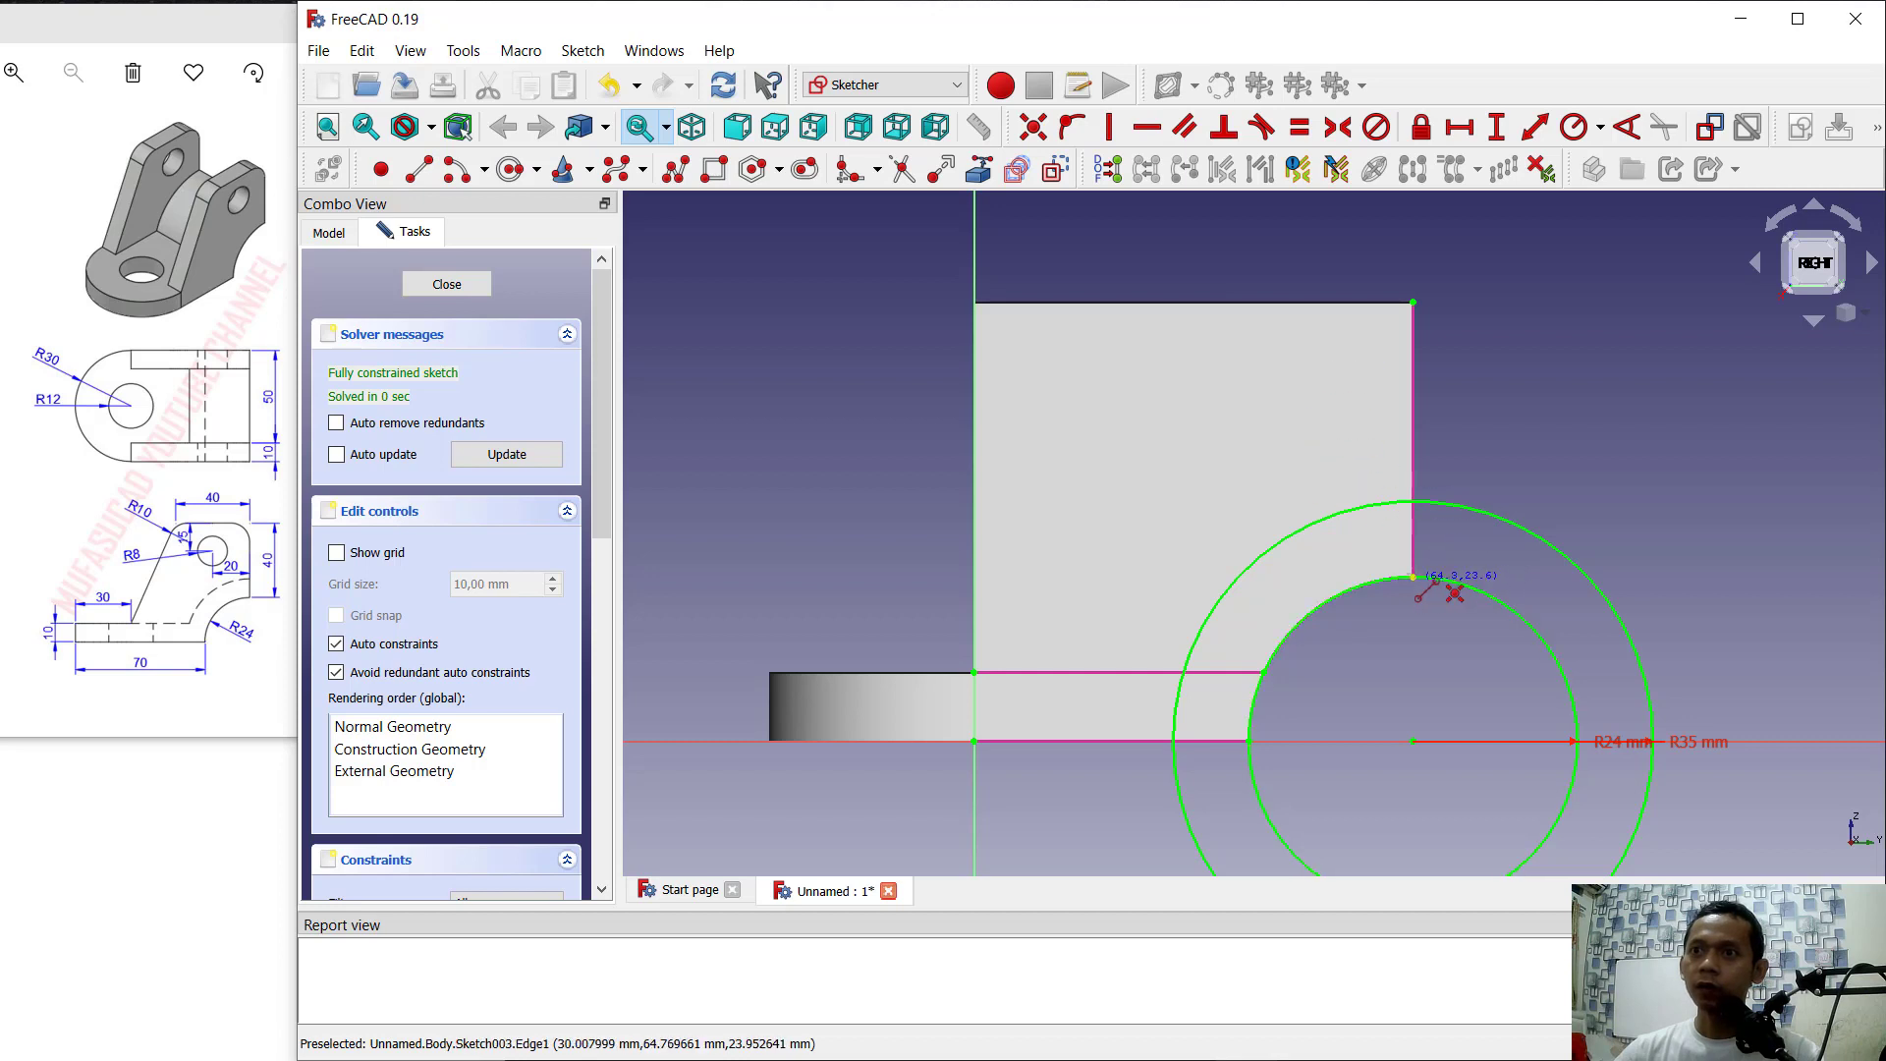
left_click(1414, 576)
left_click(1418, 266)
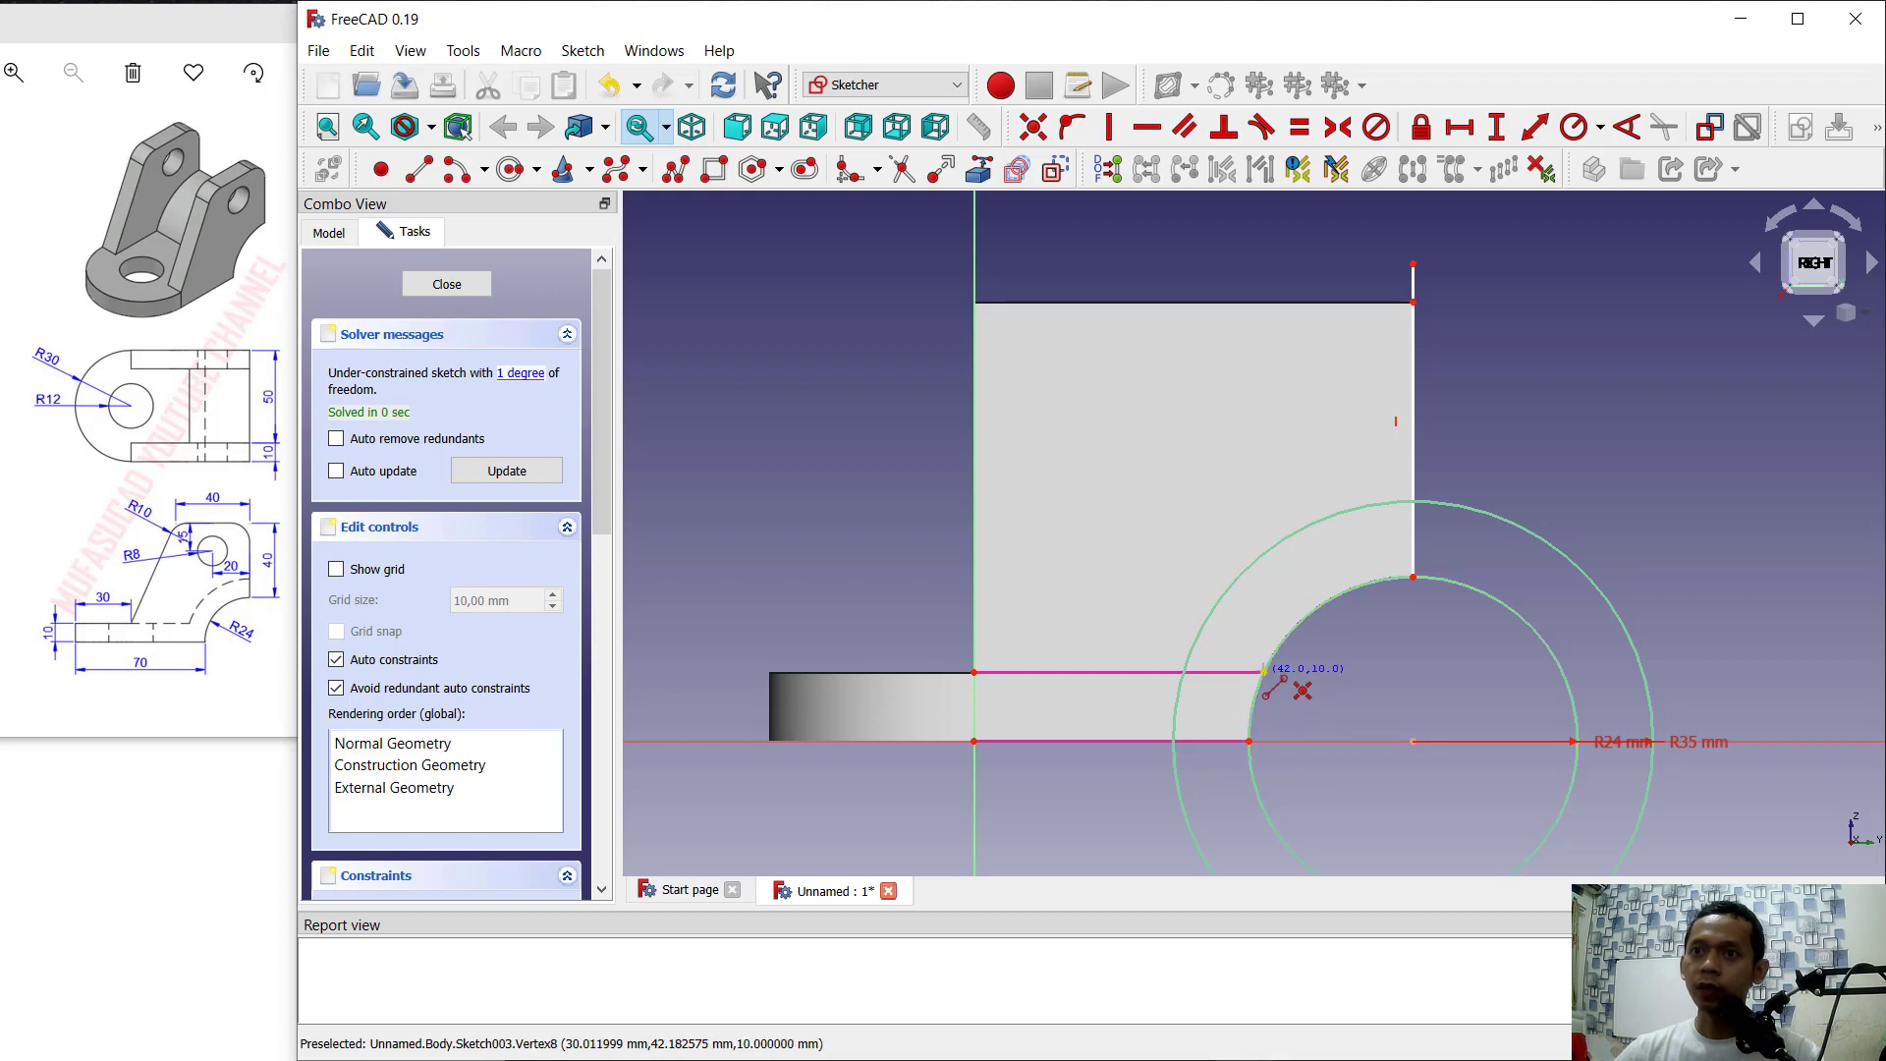
left_click(1263, 672)
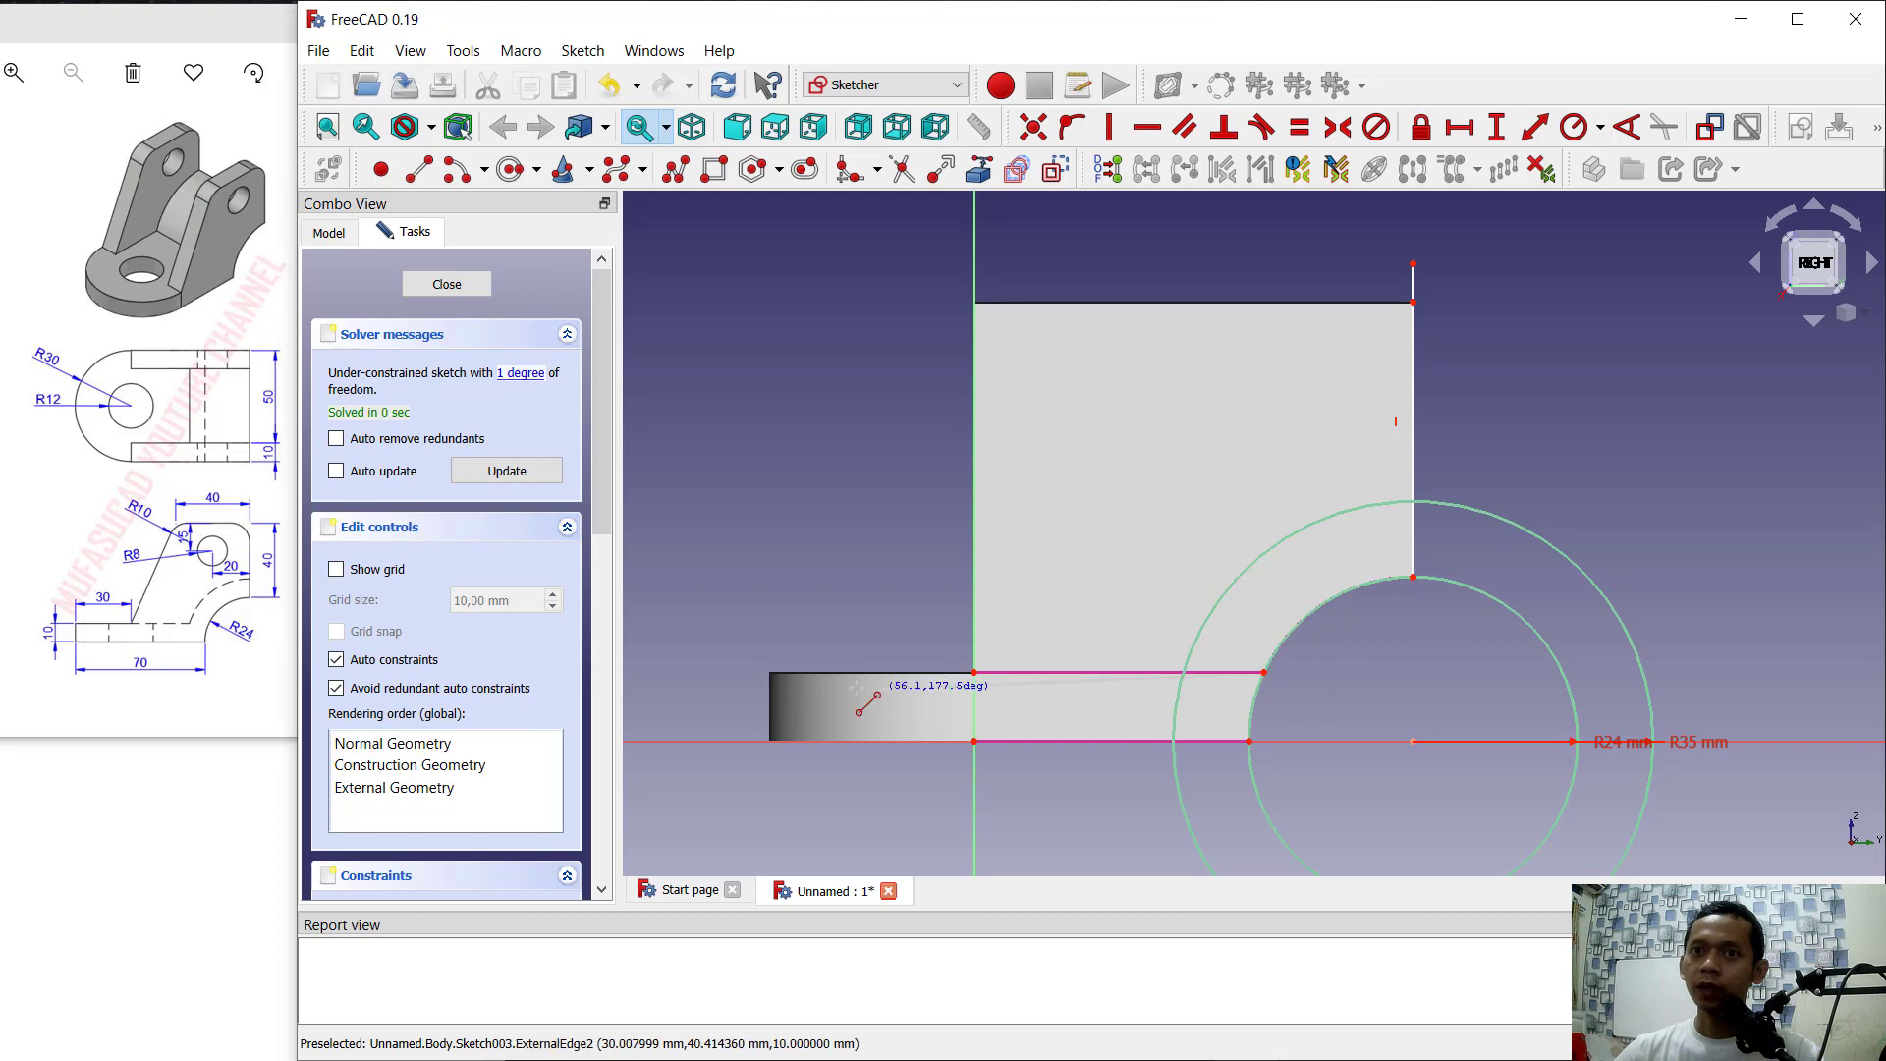
left_click(727, 672)
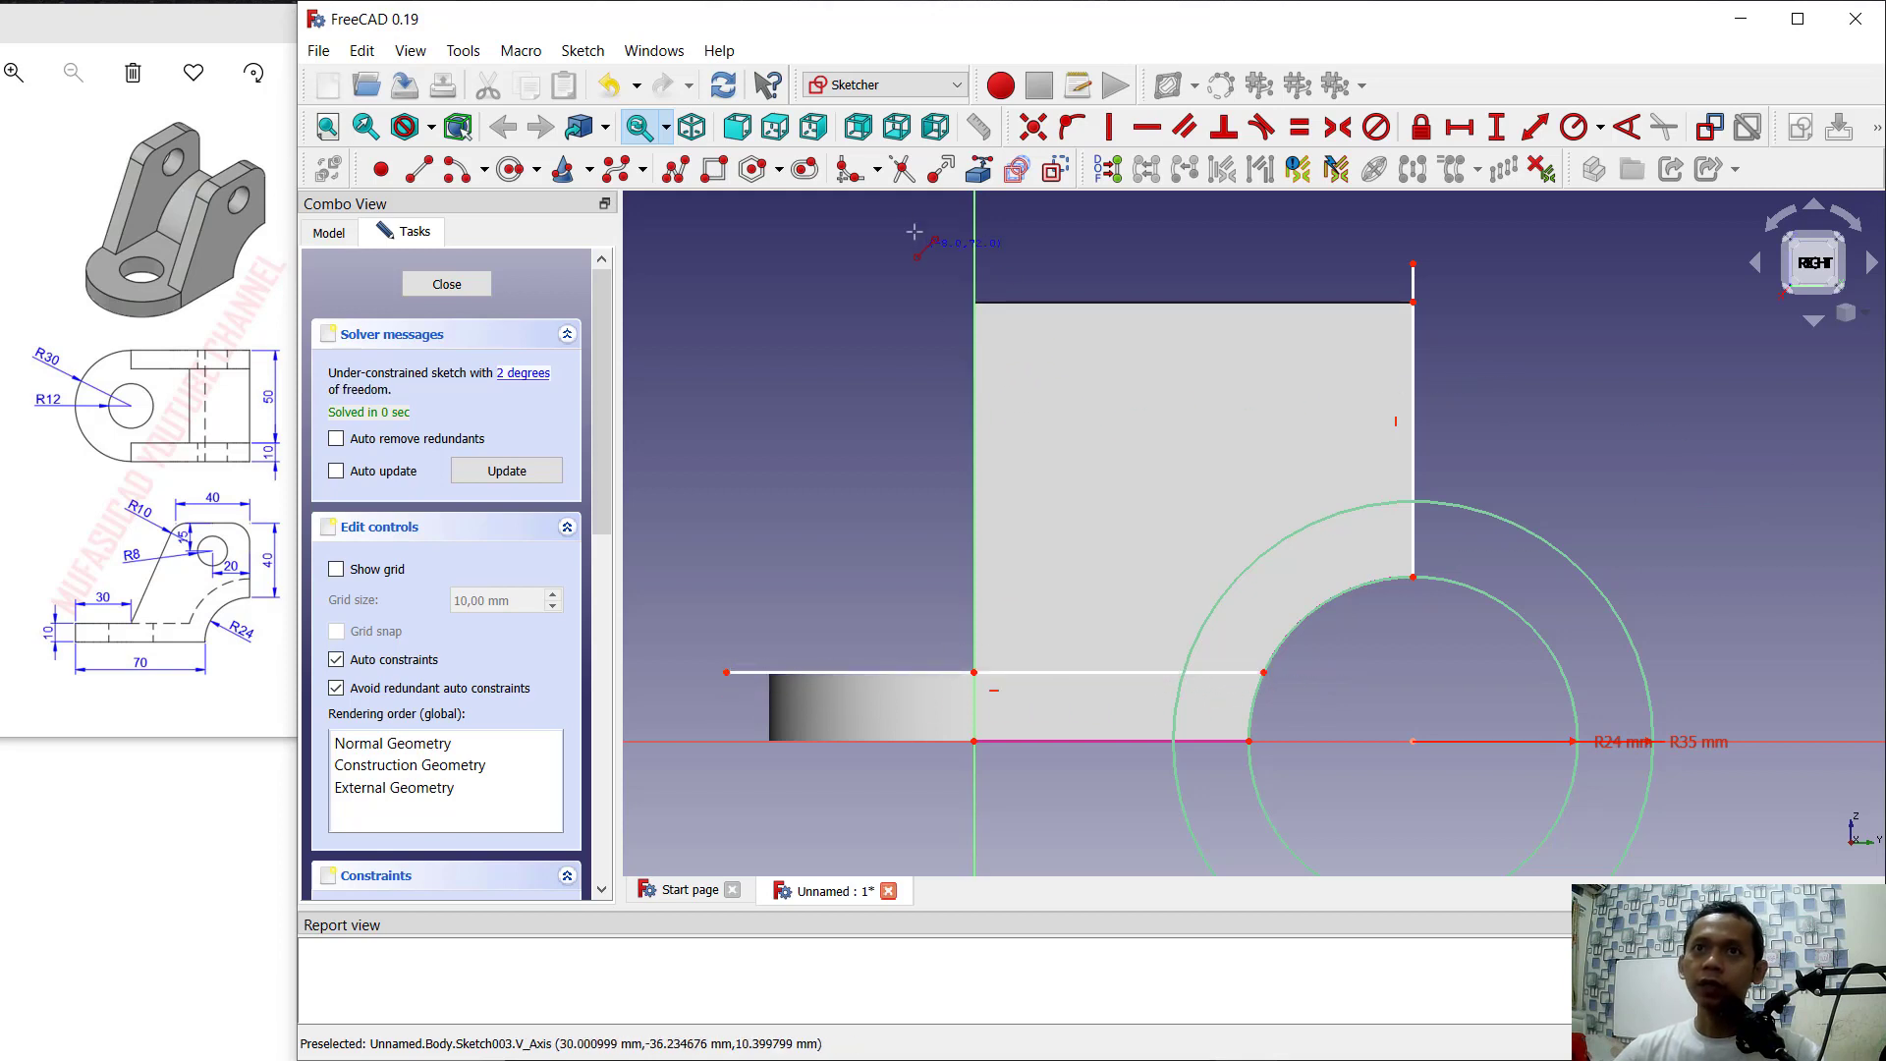
Step: Trim the lines and both circles to a closed curved band between the 24 mm and 35 mm arcs, and close the sketch
left_click(1415, 282)
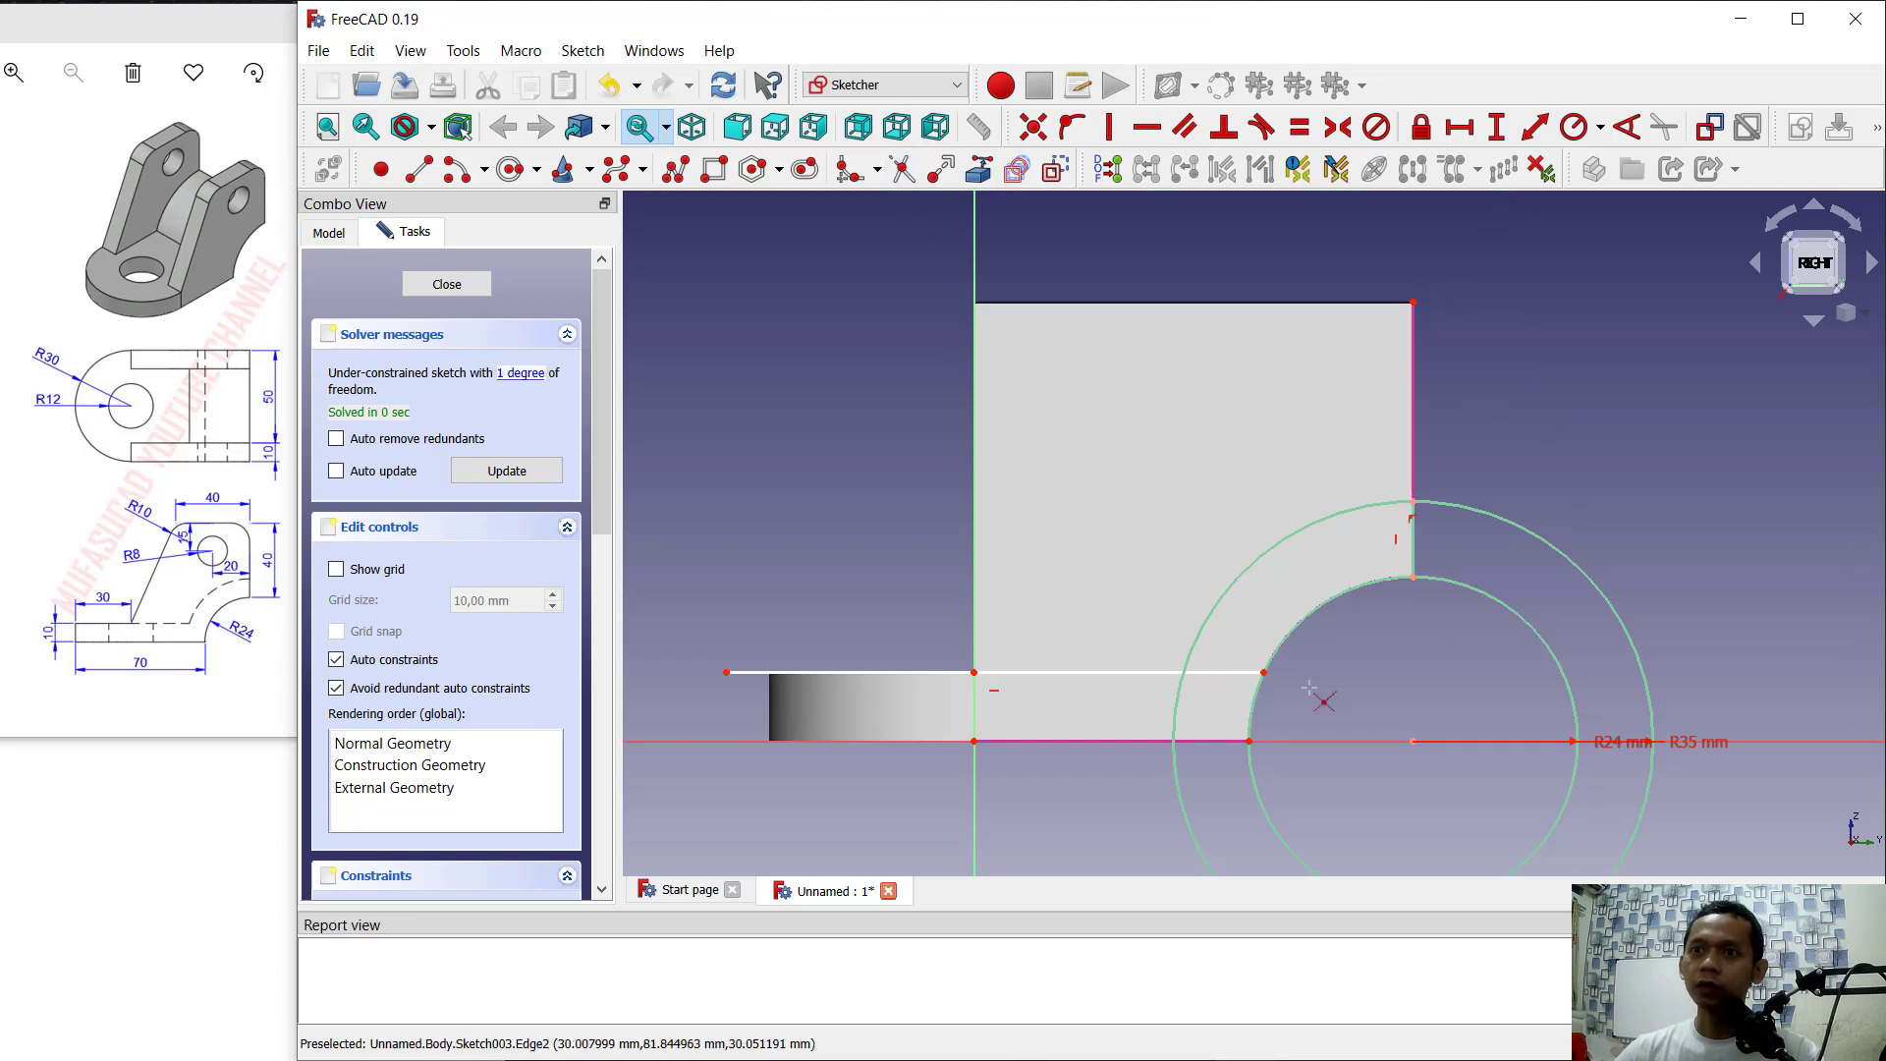
left_click(1139, 682)
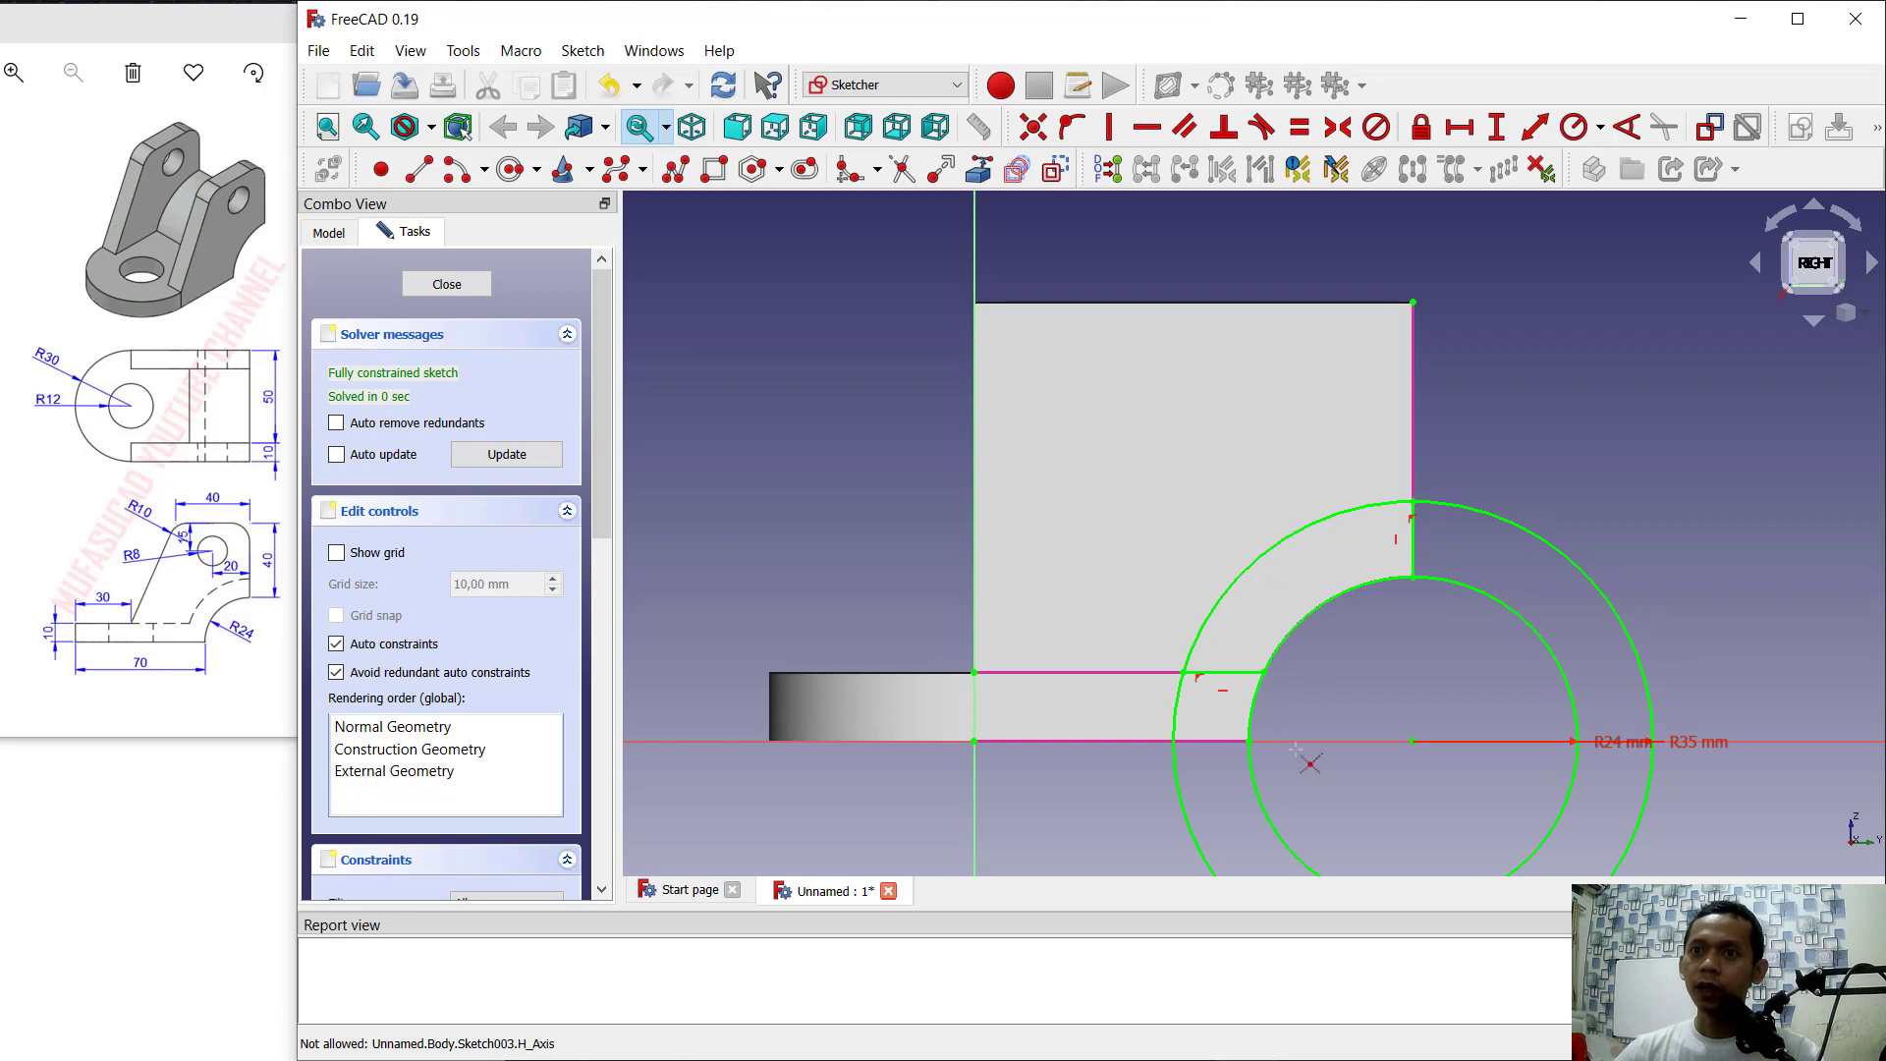
left_click(1264, 794)
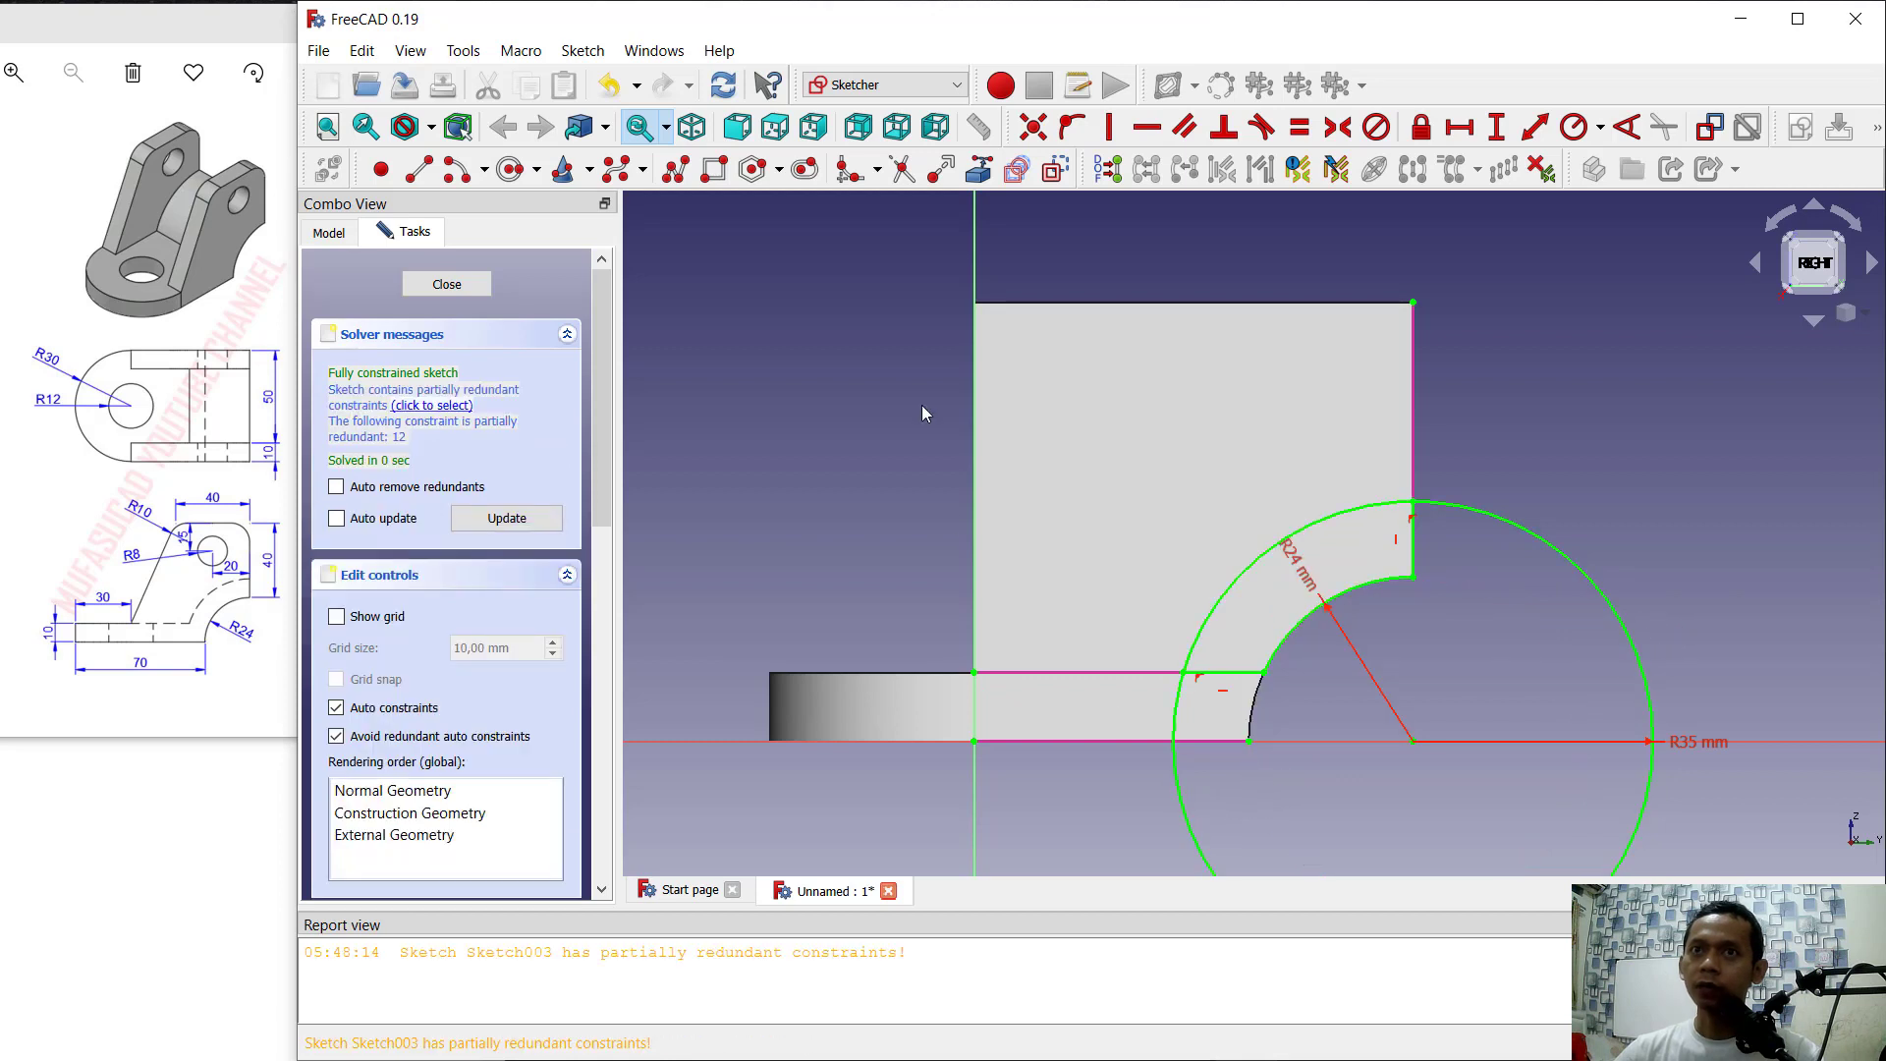
left_click(1189, 802)
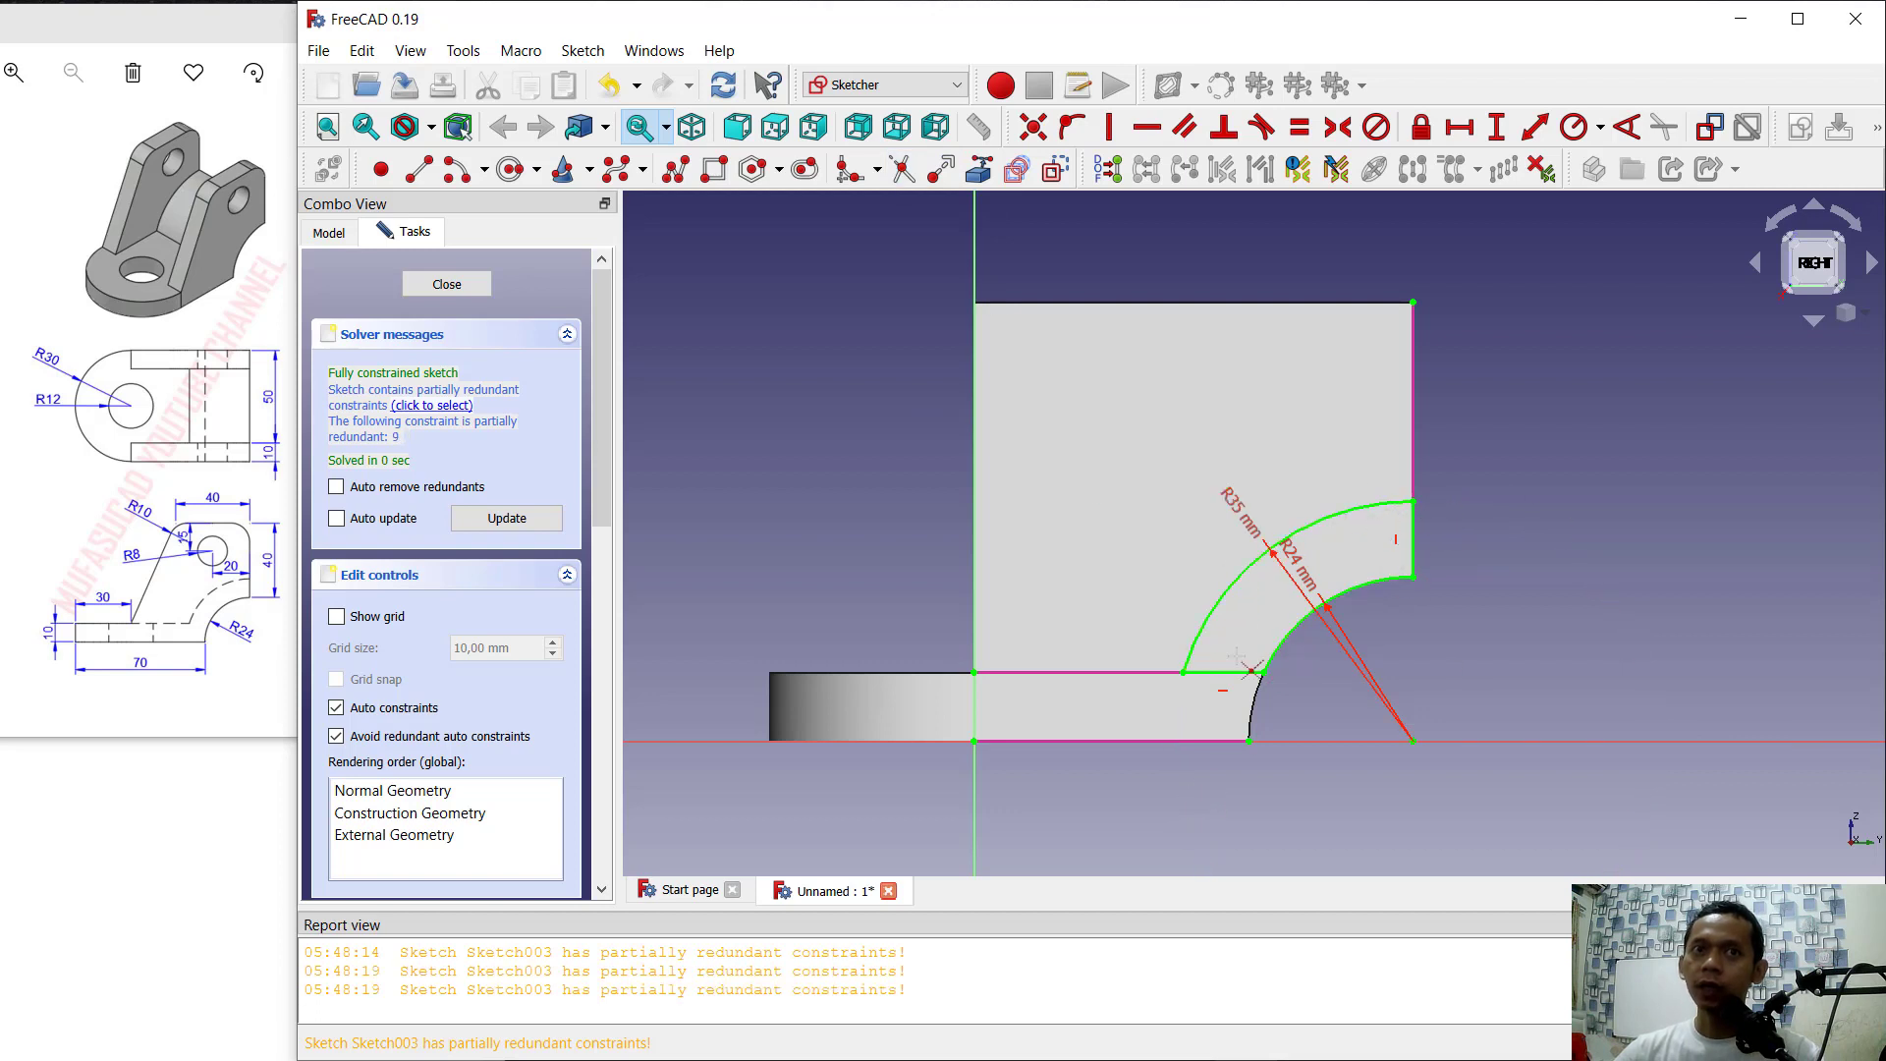
left_click(447, 284)
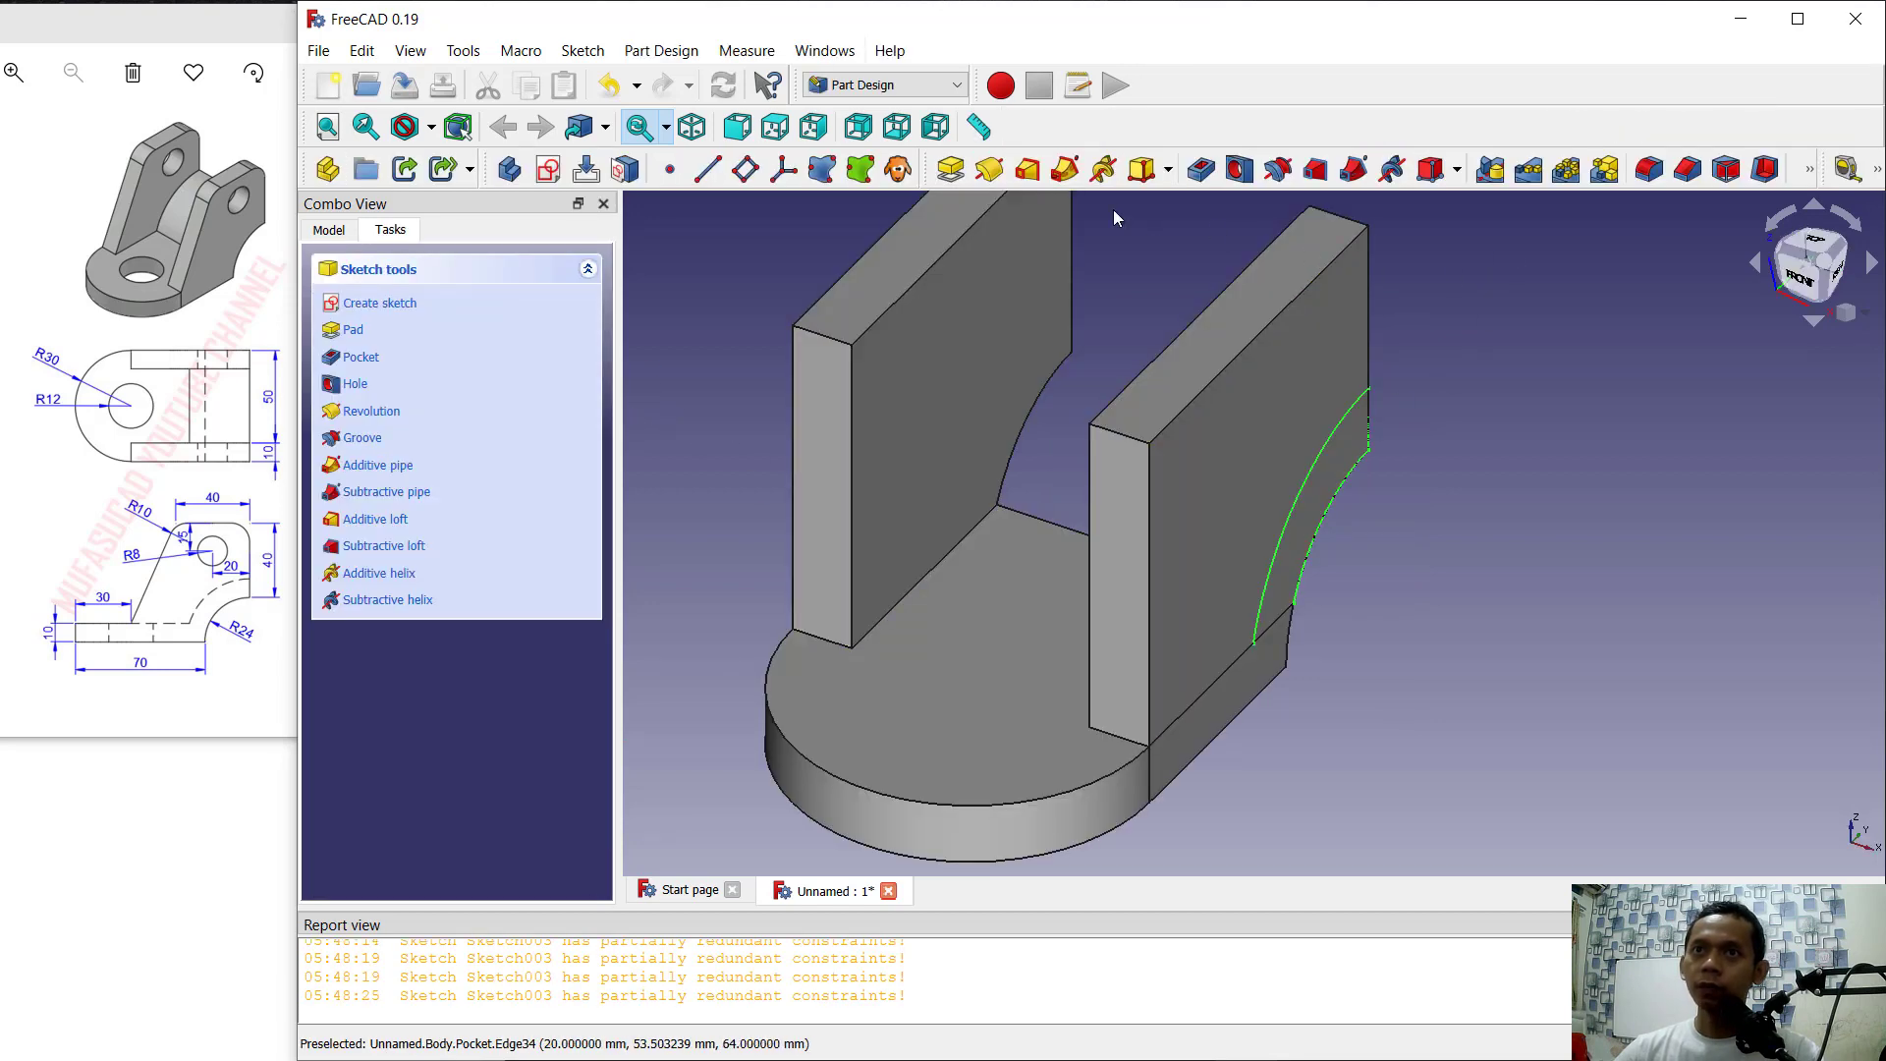
Step: Pad the curved band sketch 60 mm in the reversed direction, across to the opposite wall
left_click(951, 173)
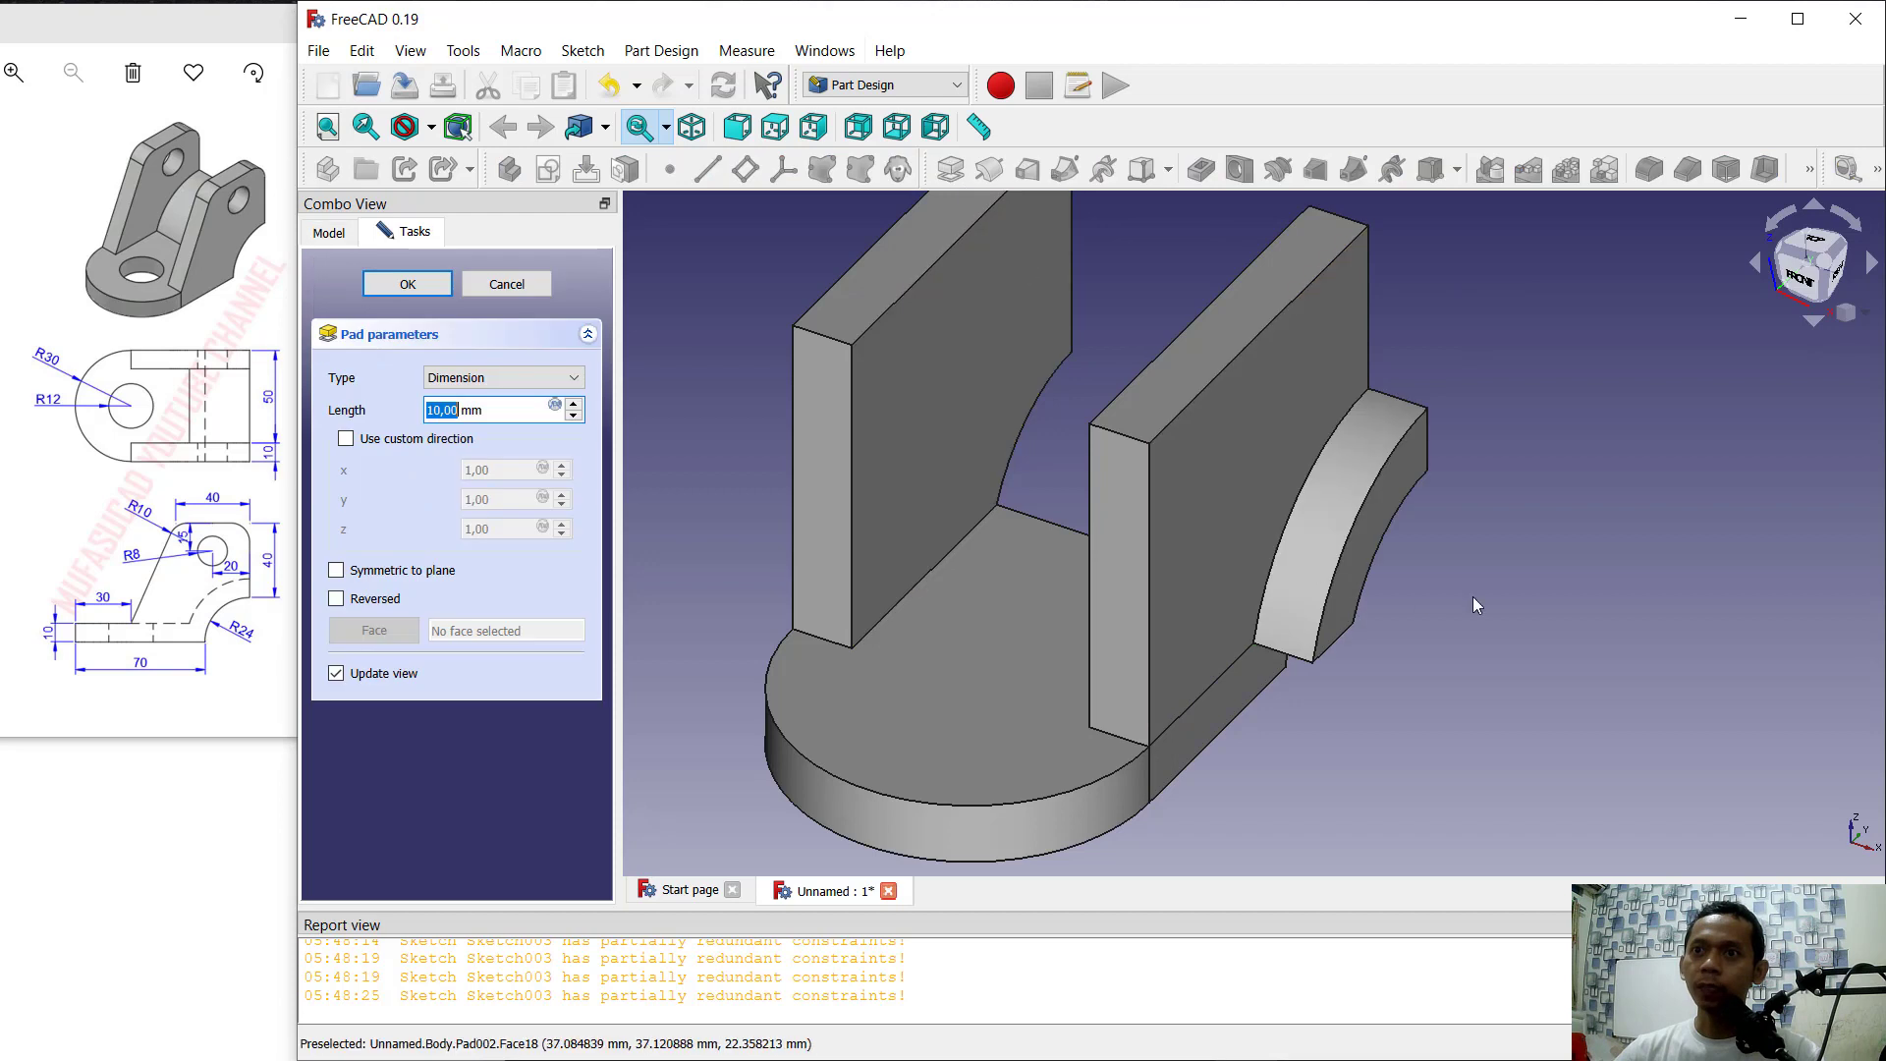
left_click(337, 598)
left_click_drag(492, 409, 398, 412)
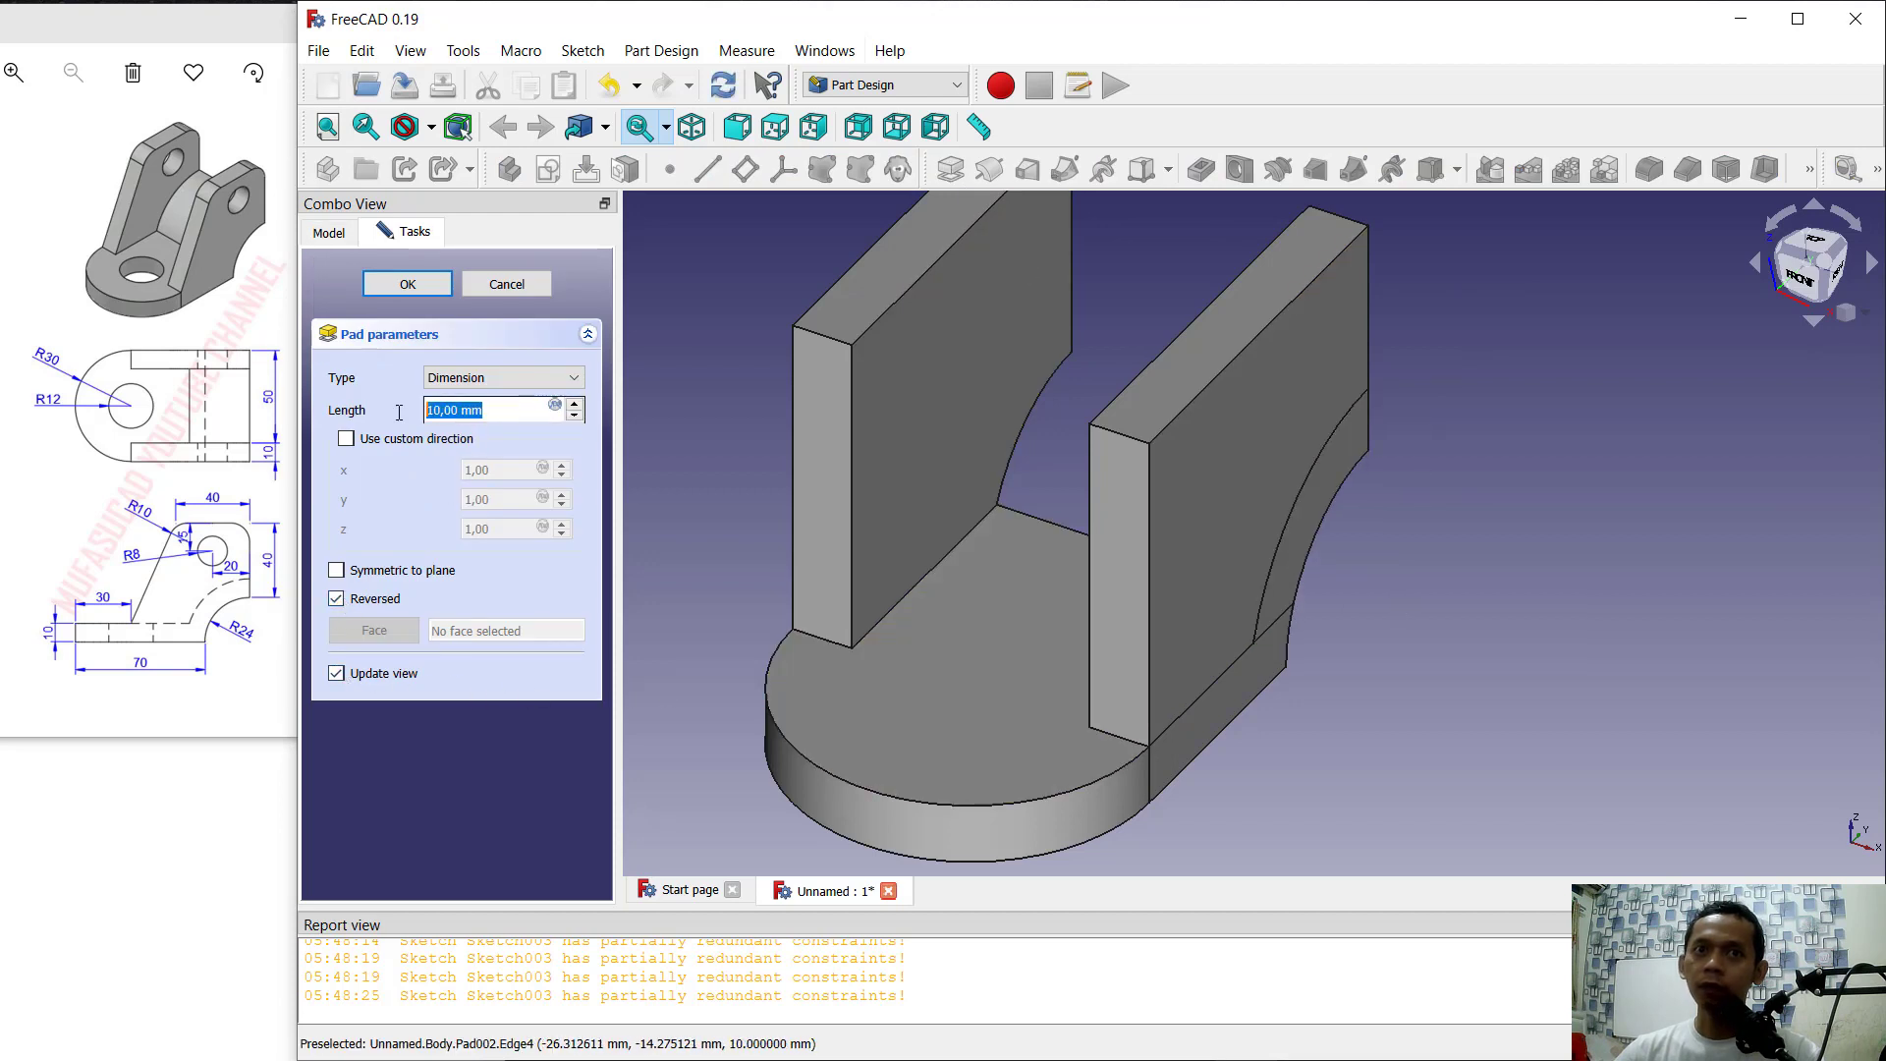
type("60")
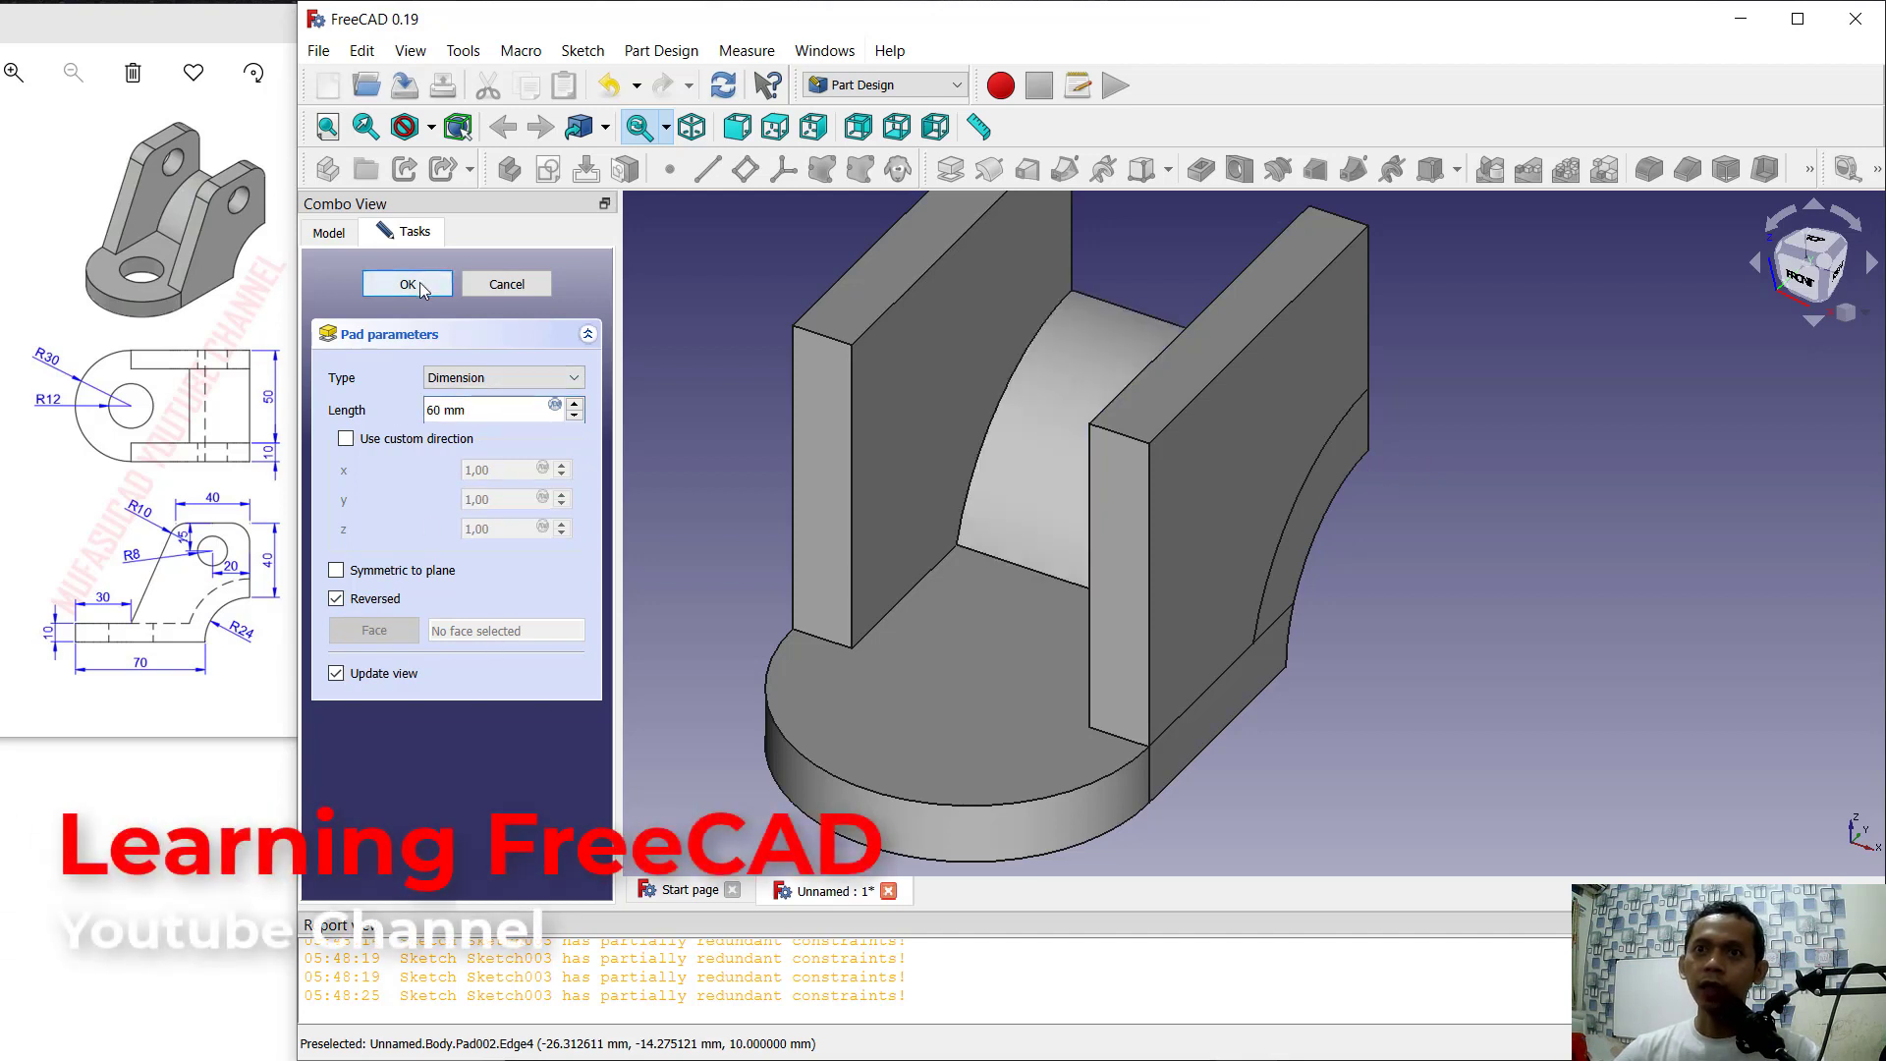
key("Return")
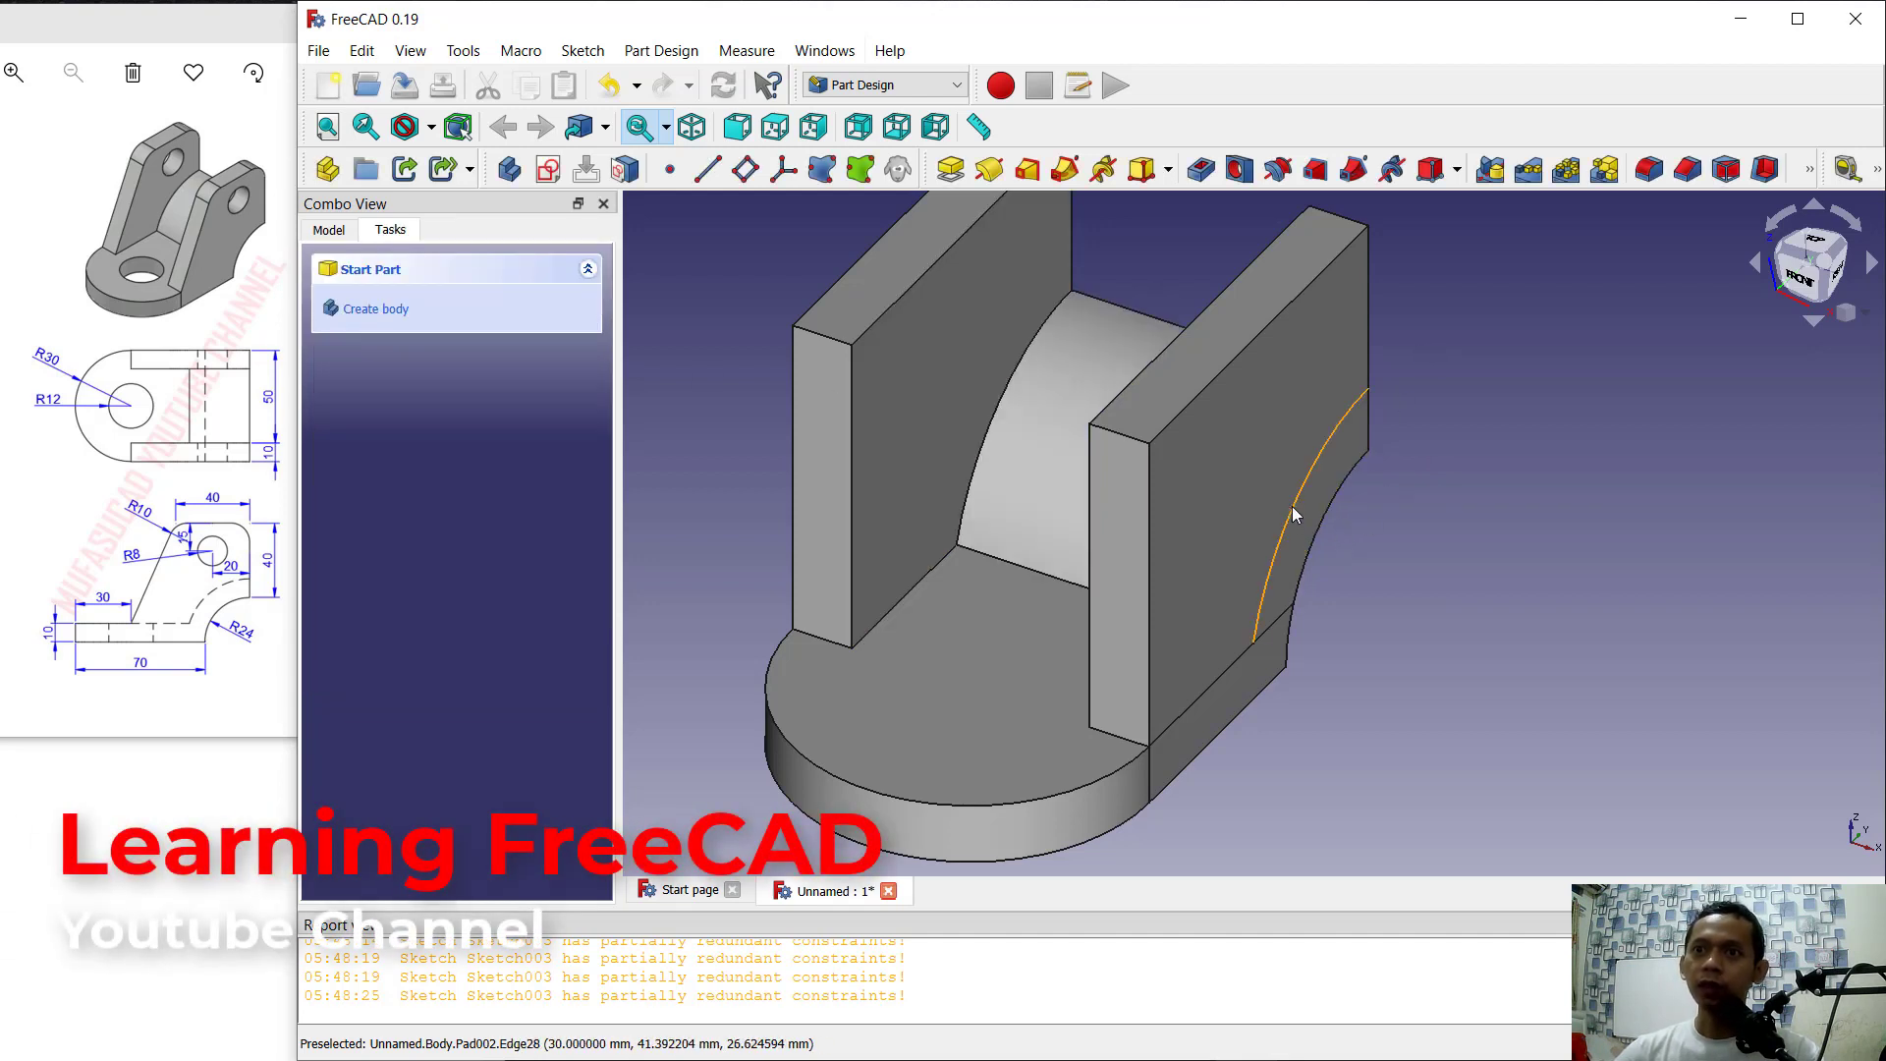
Step: Create a sketch on the side wall's outer face and link the wall's front vertical edge and top edge as external geometry
middle_click_drag(1104, 256, 1153, 369)
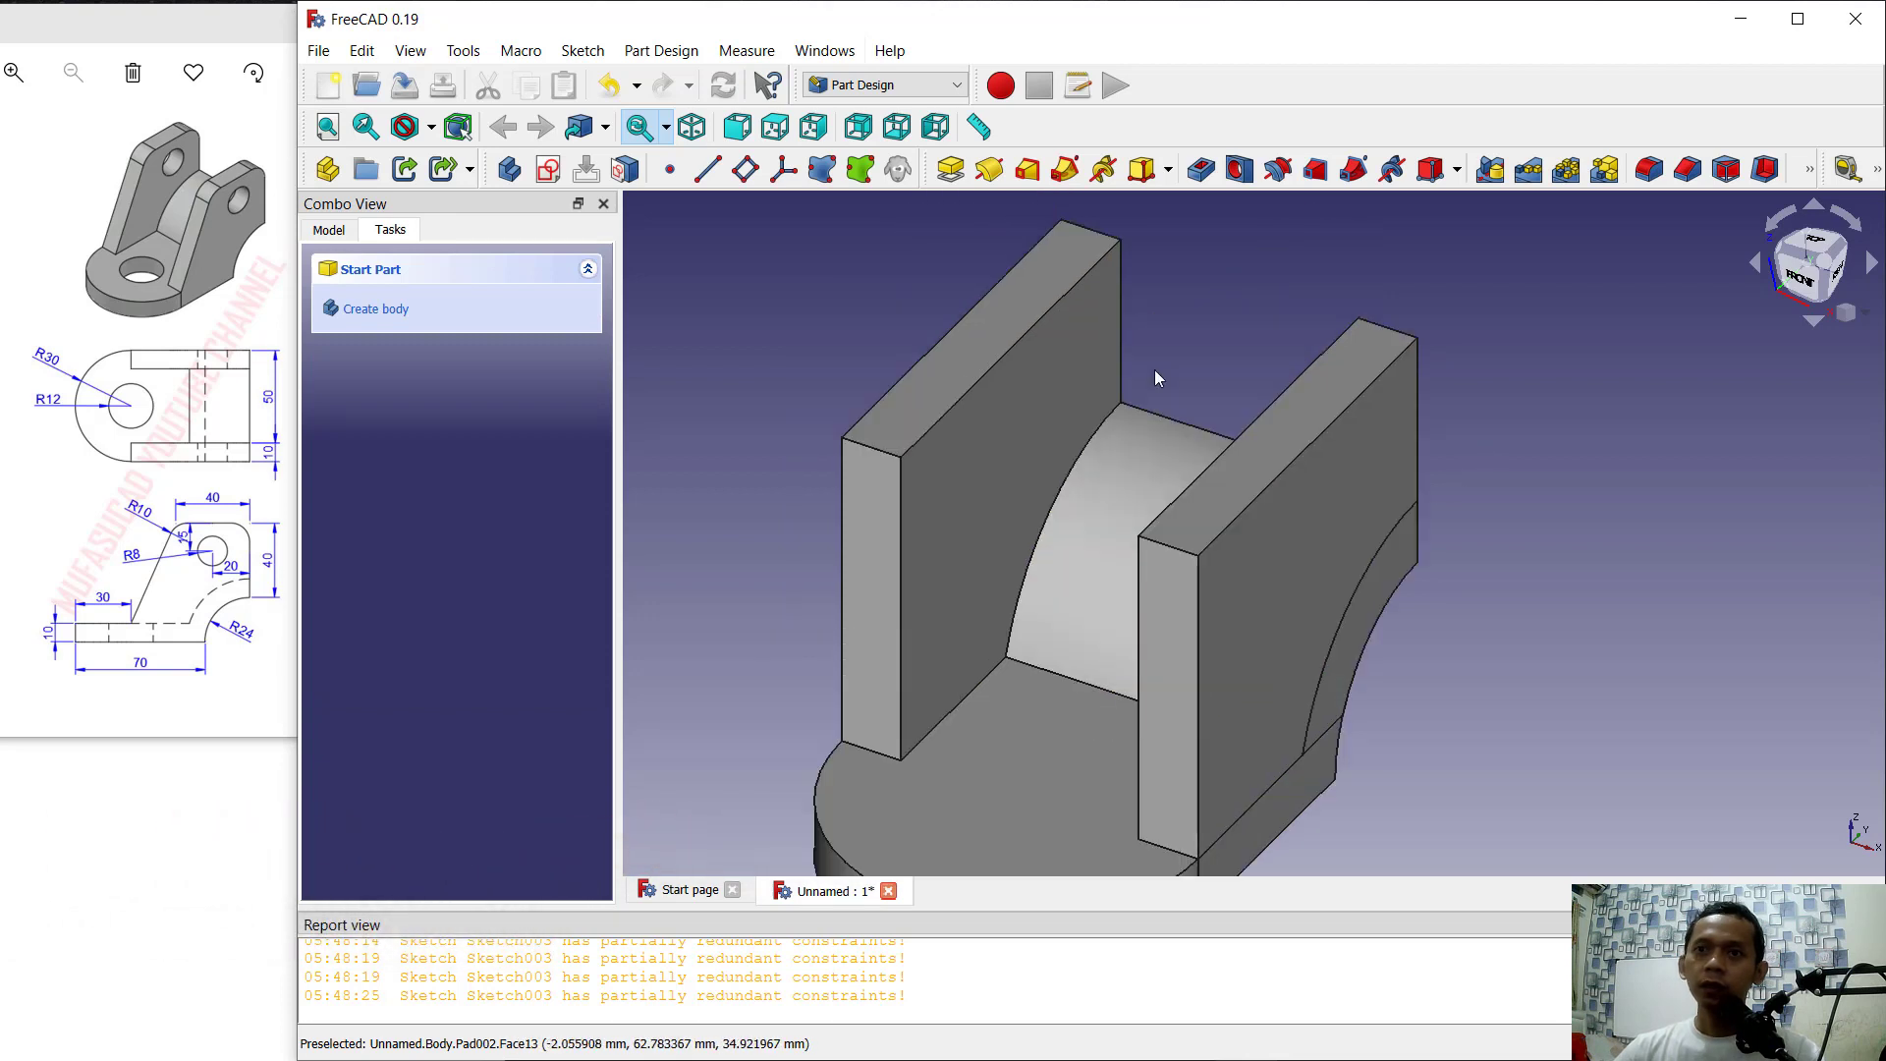
left_click(1295, 542)
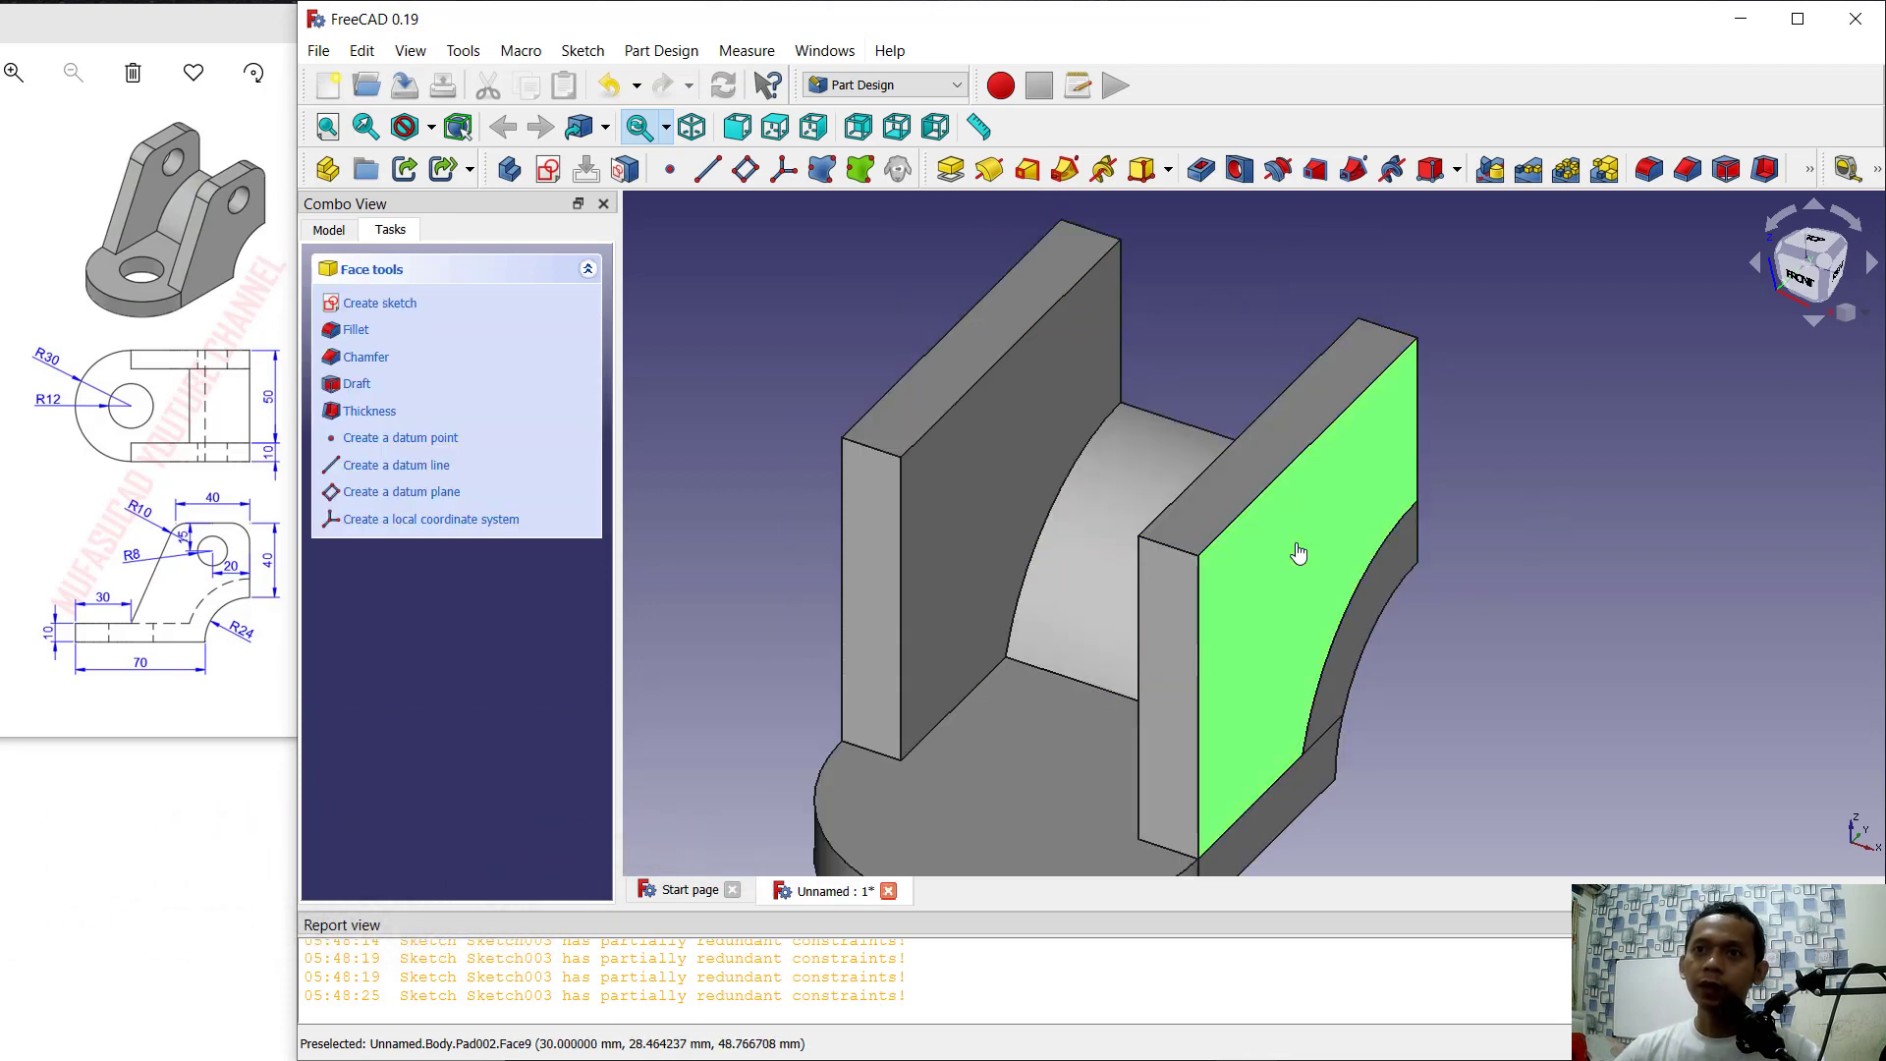
left_click(381, 304)
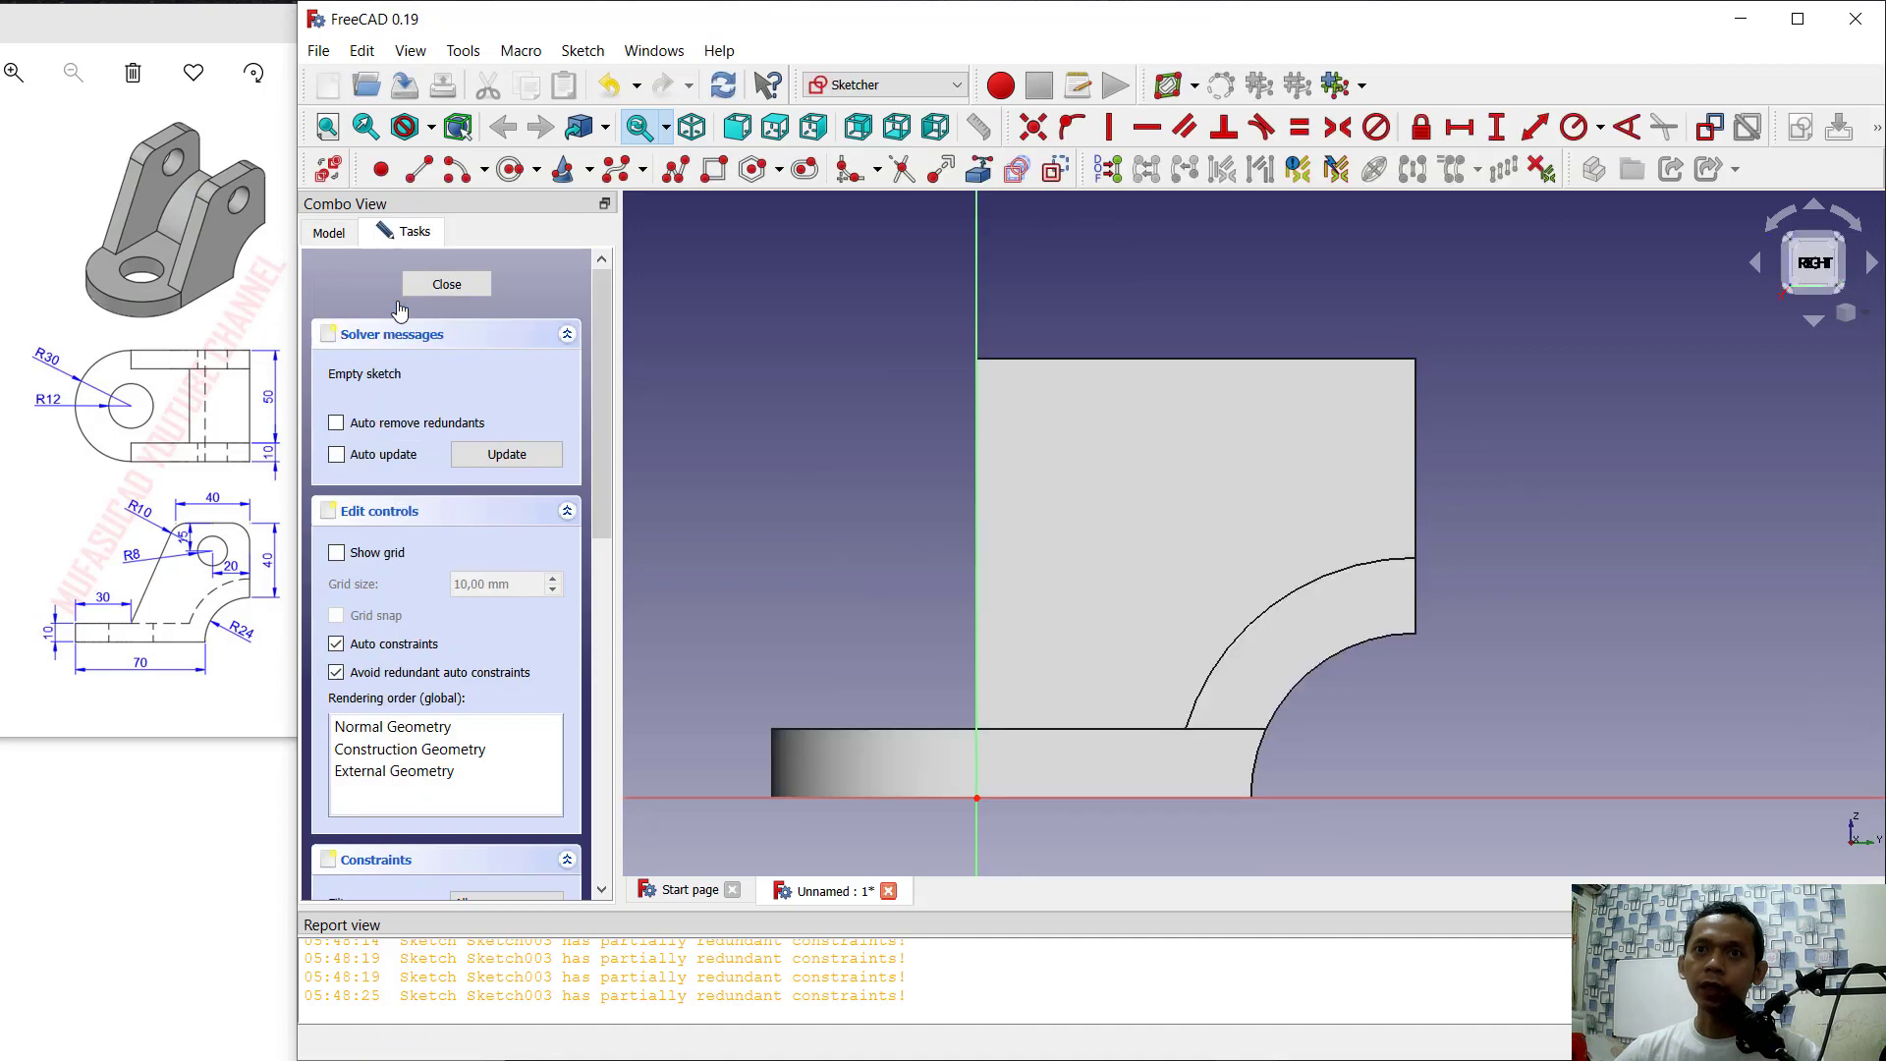
left_click(978, 169)
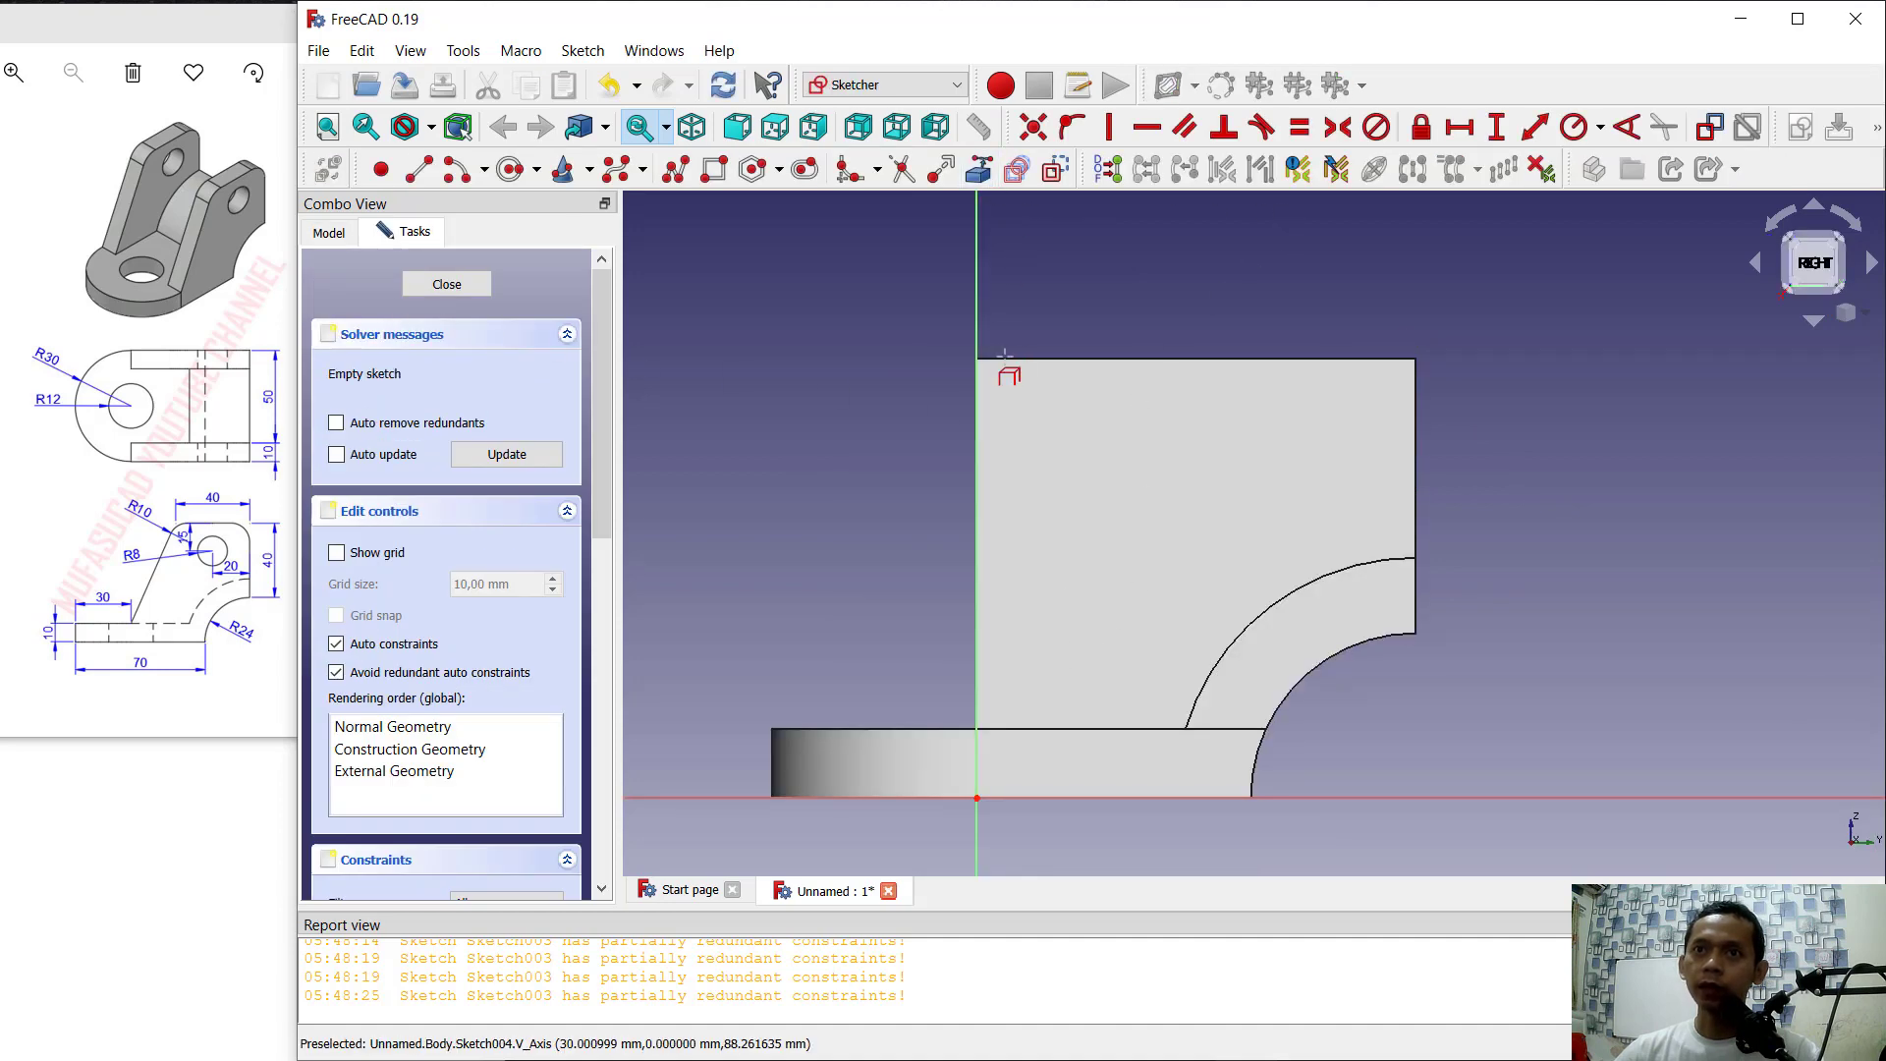
left_click(975, 408)
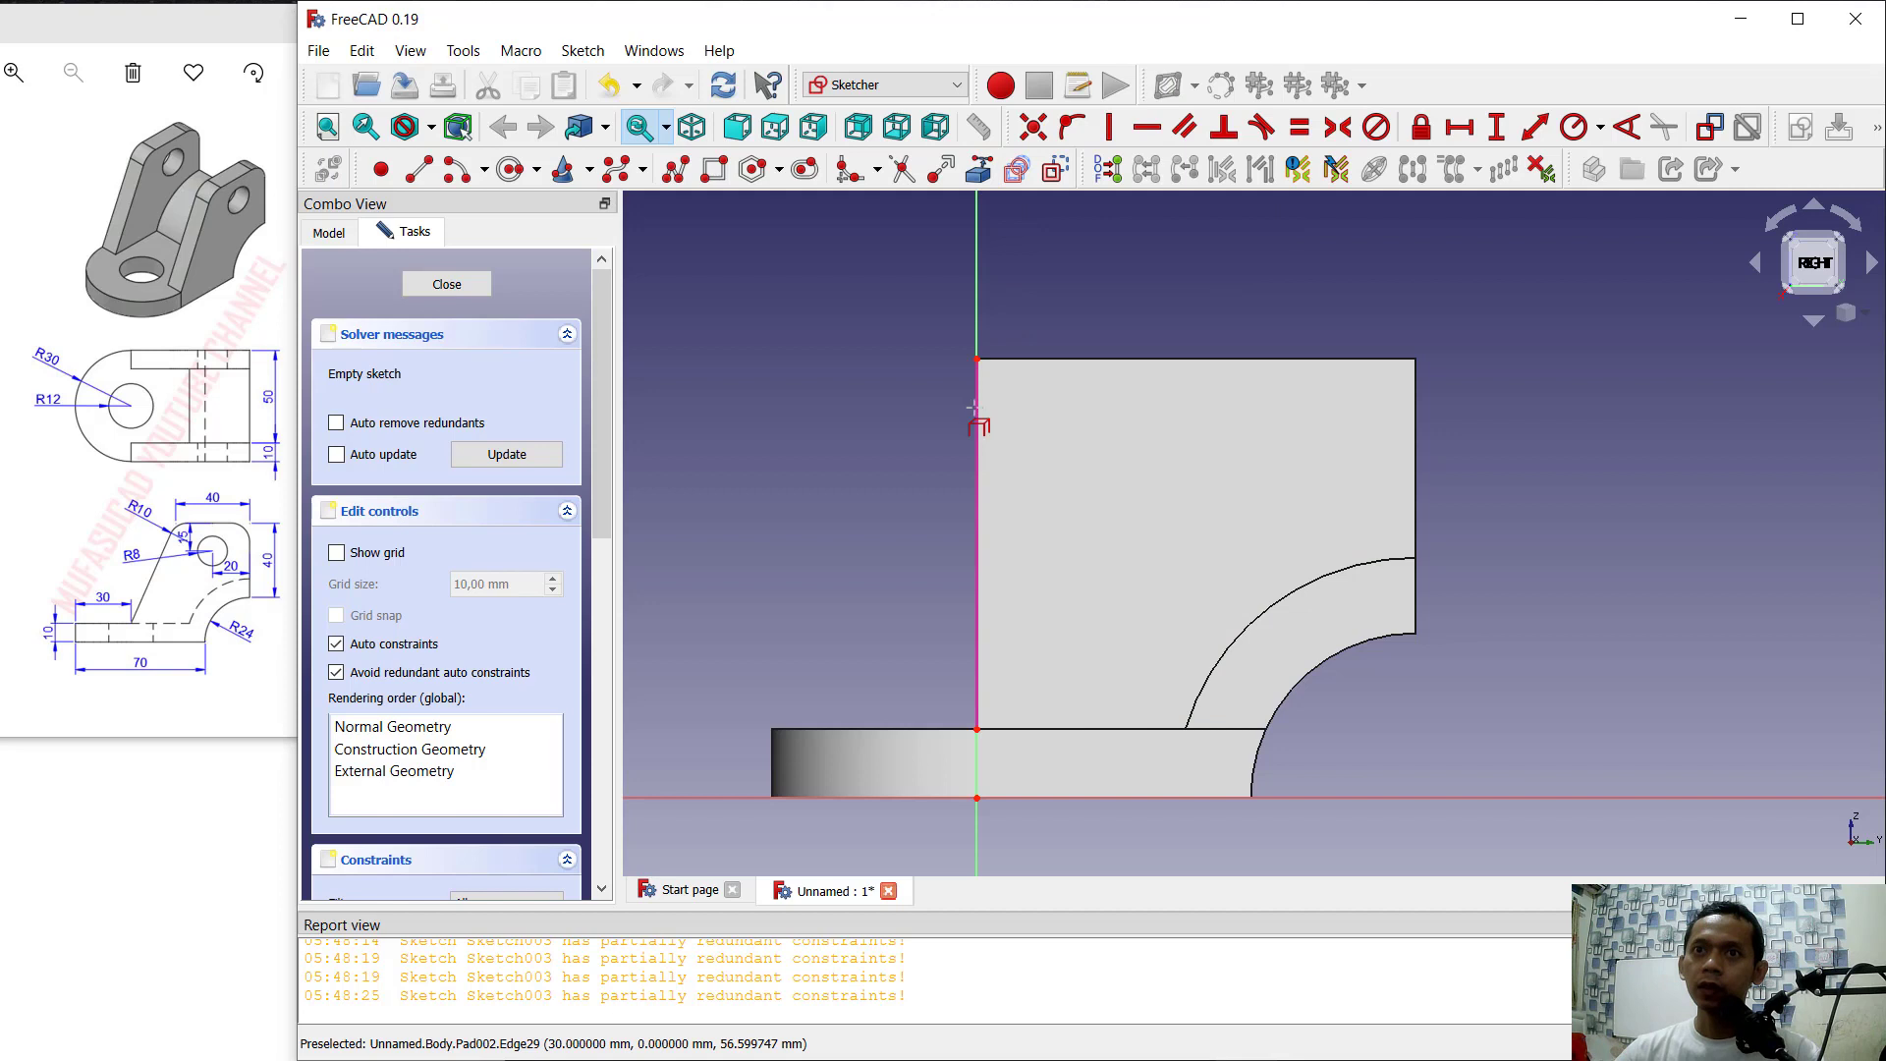
left_click(1040, 358)
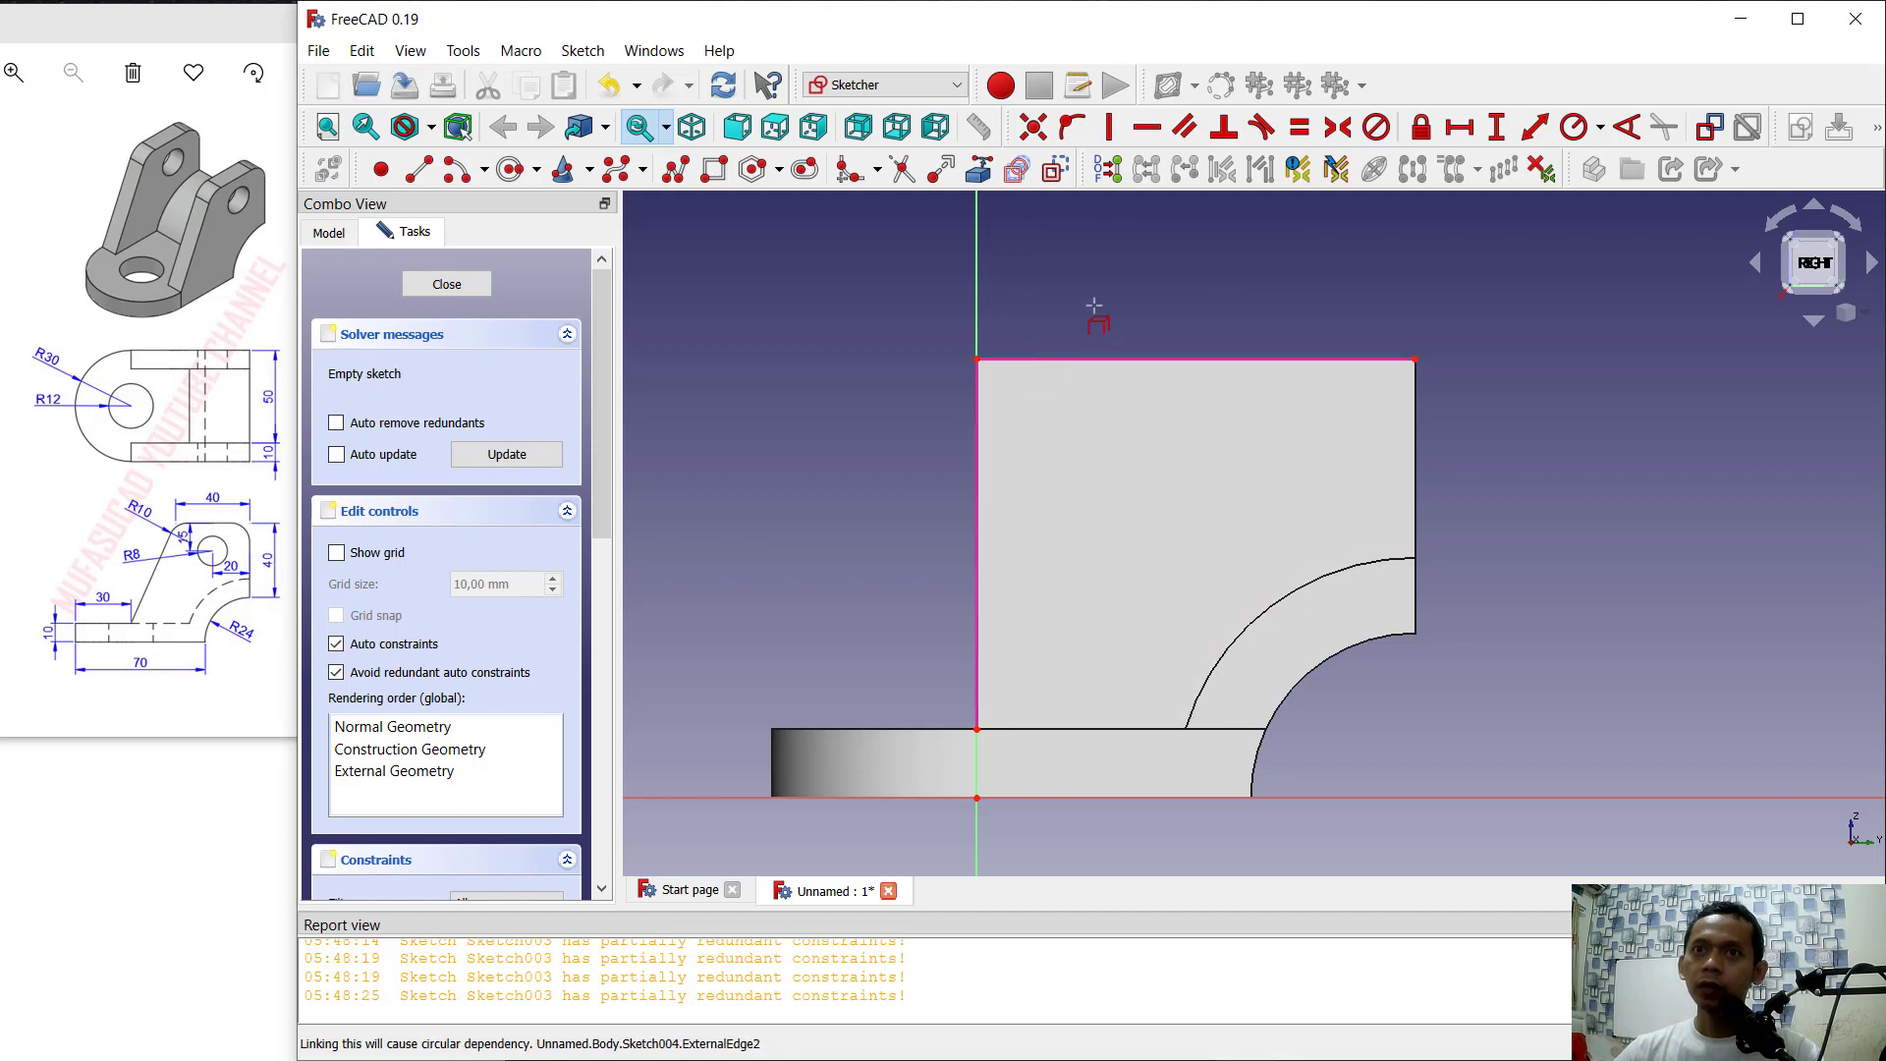
Step: Draw a closed triangle about 23 mm wide over the wall's upper front corner, slanting from the front edge's base, and delete its redundant horizontal constraint
left_click(419, 169)
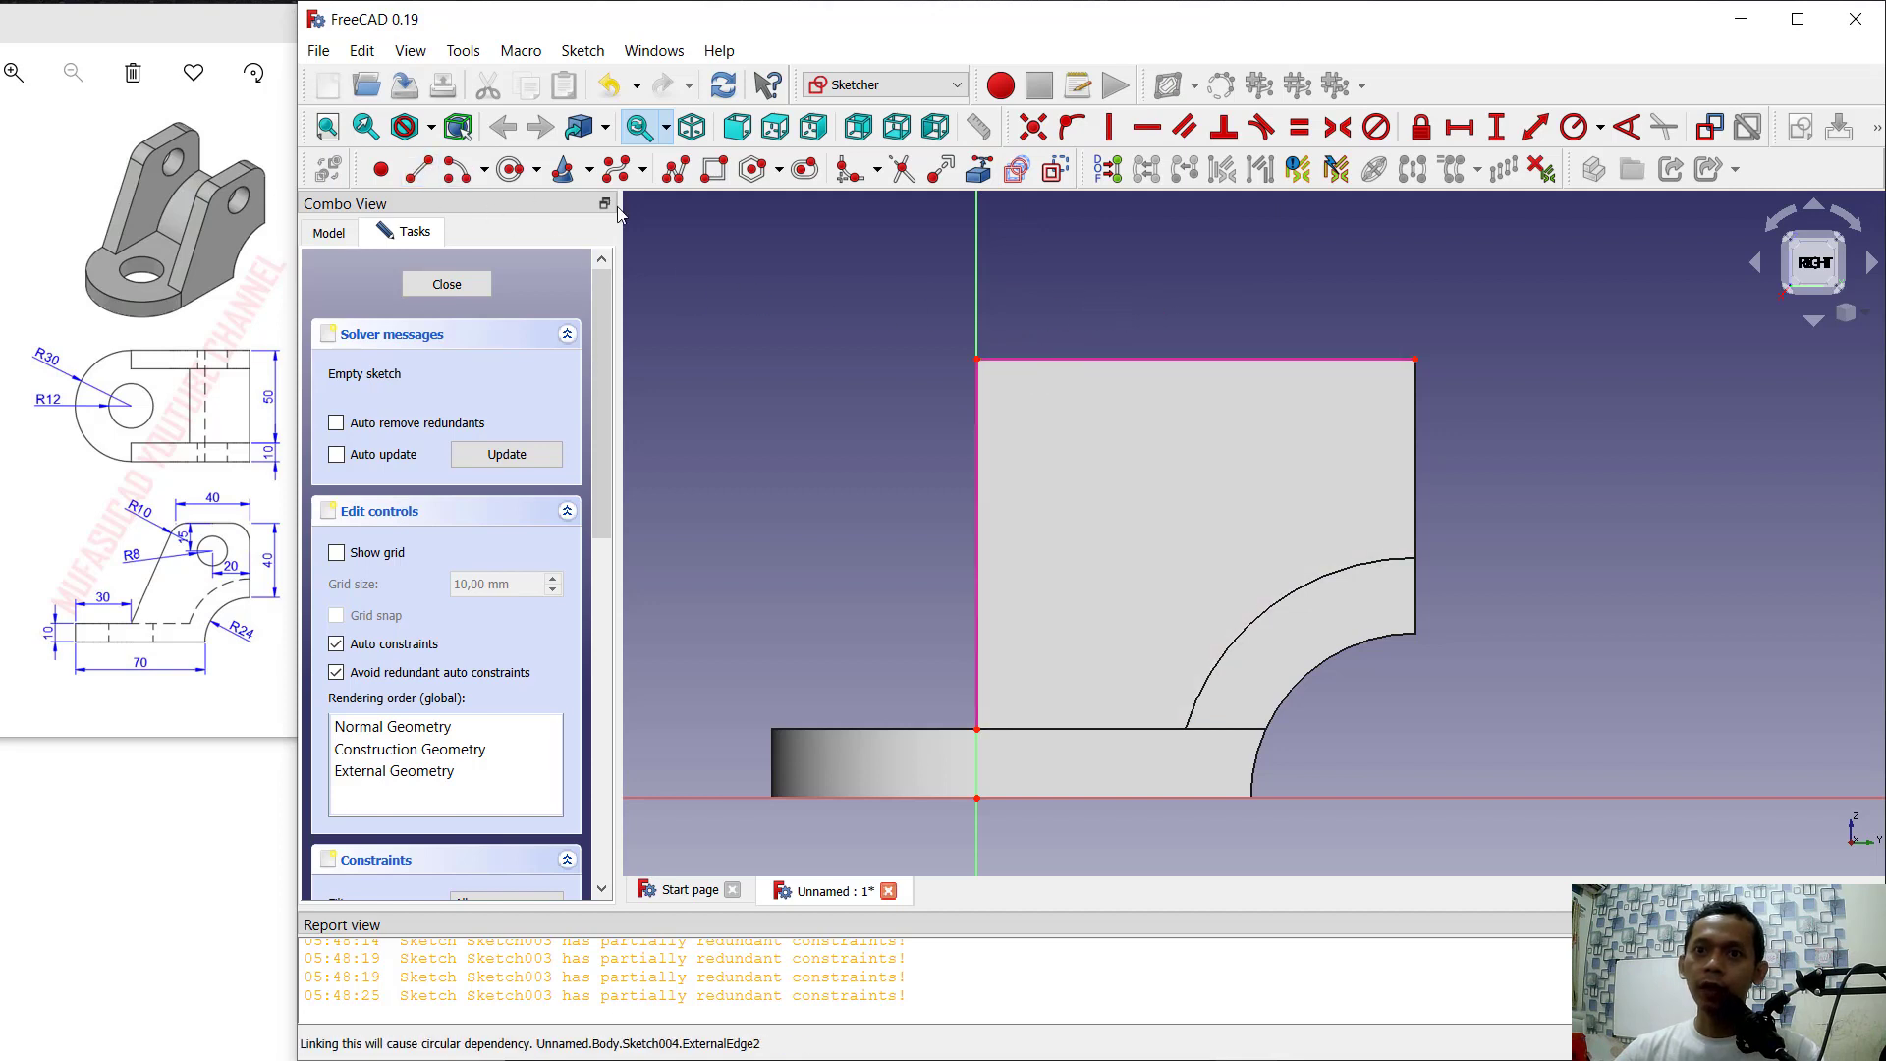
left_click(976, 728)
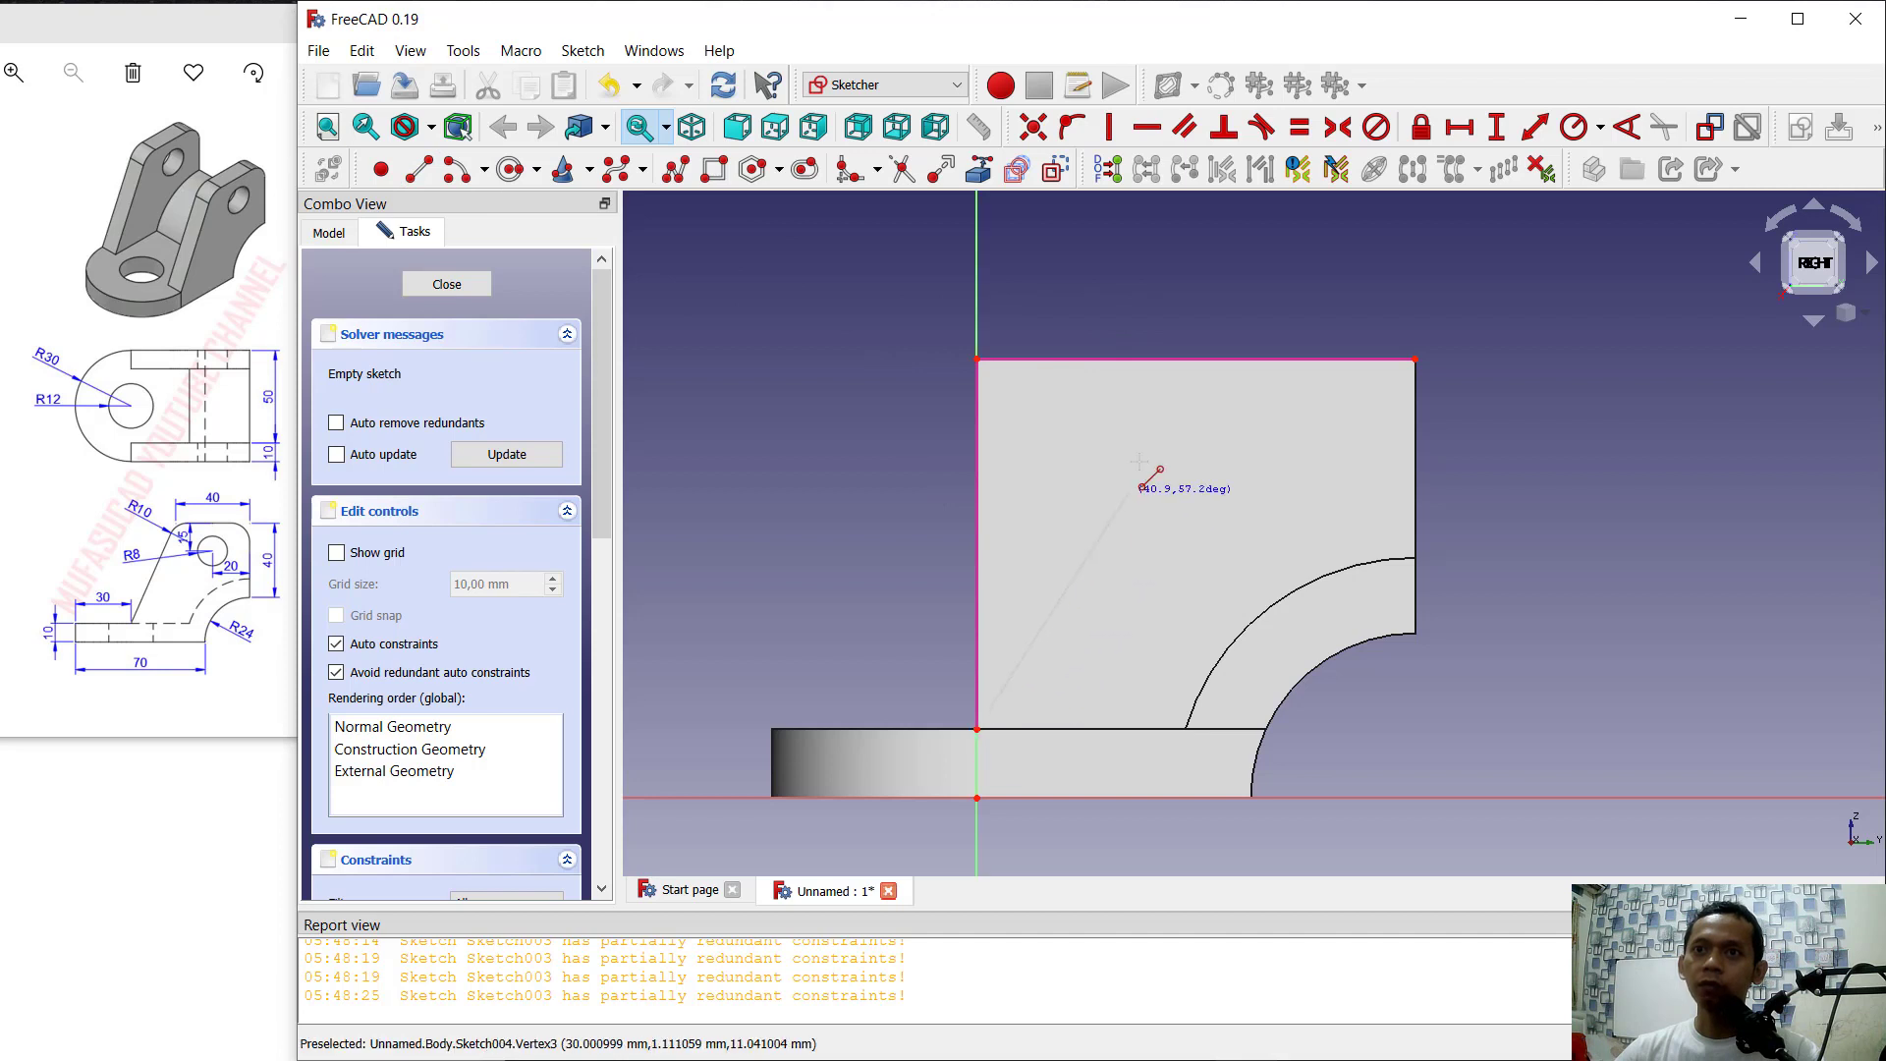
left_click(1135, 361)
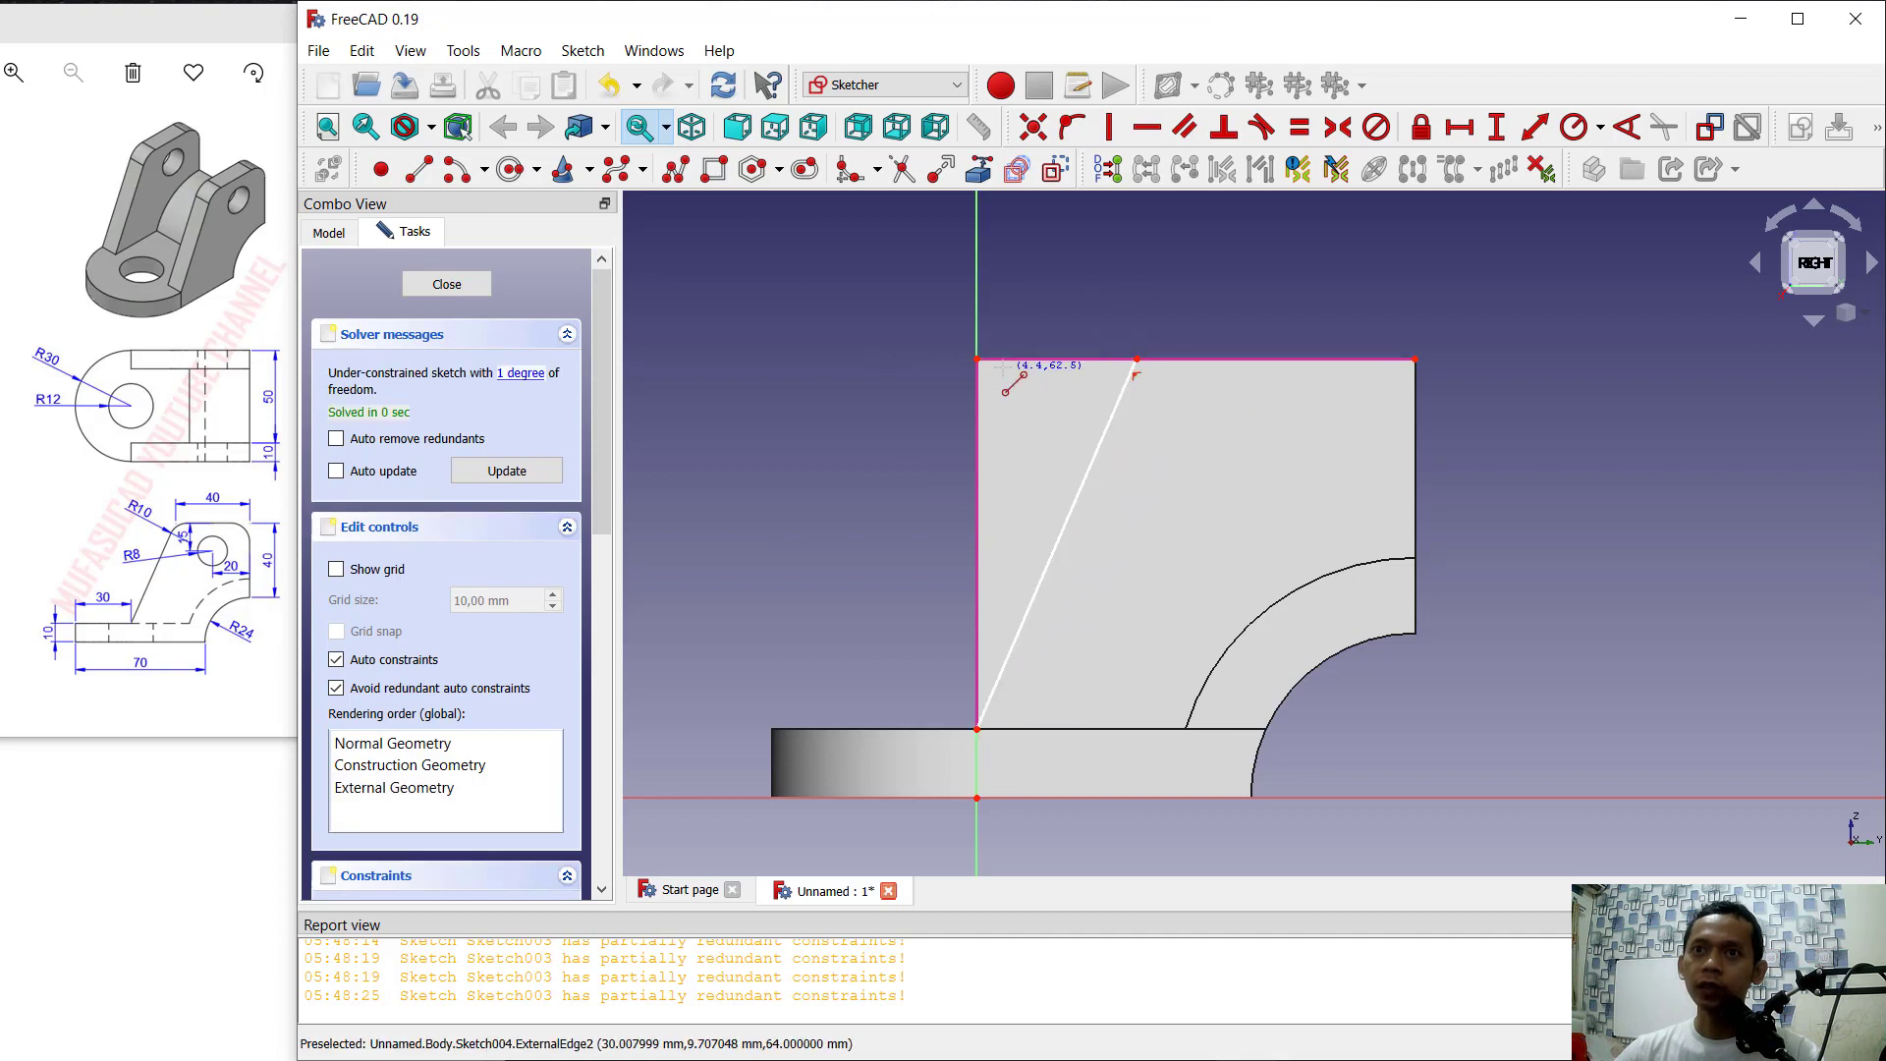
left_click(1137, 360)
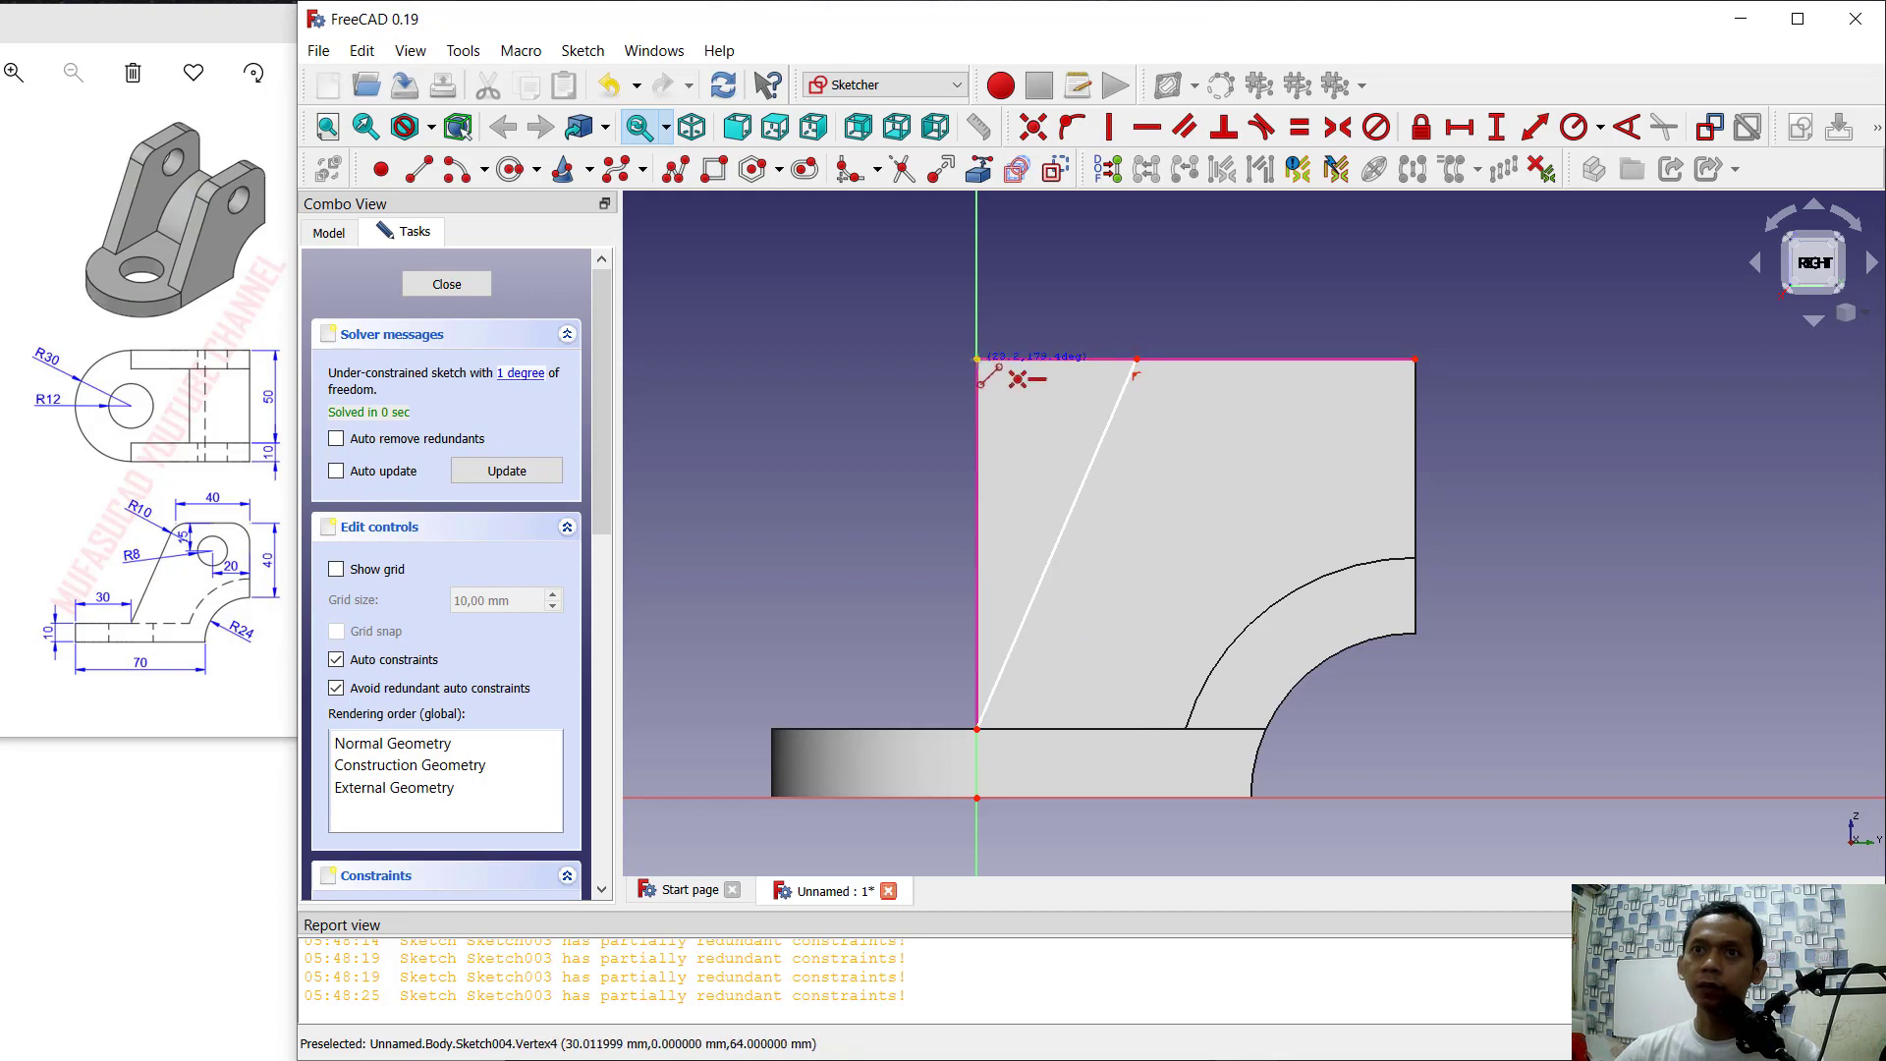
left_click(977, 360)
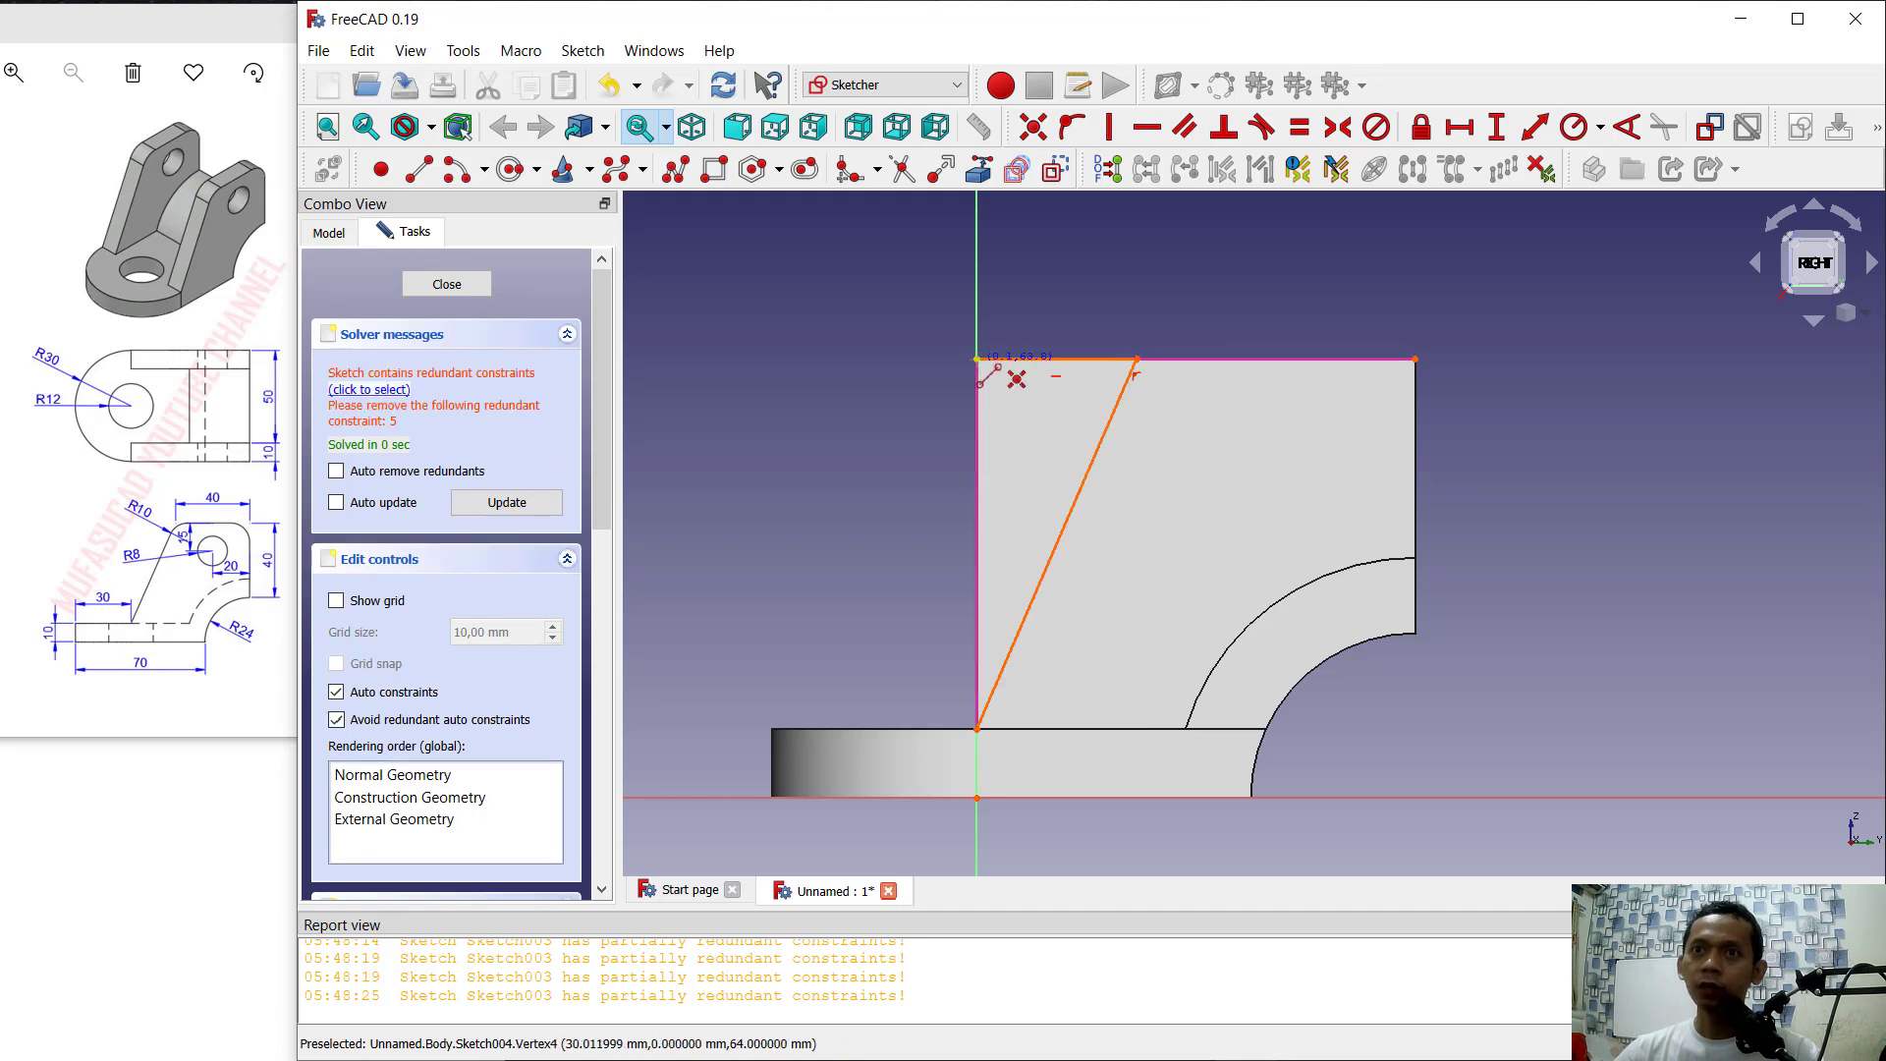
left_click(977, 728)
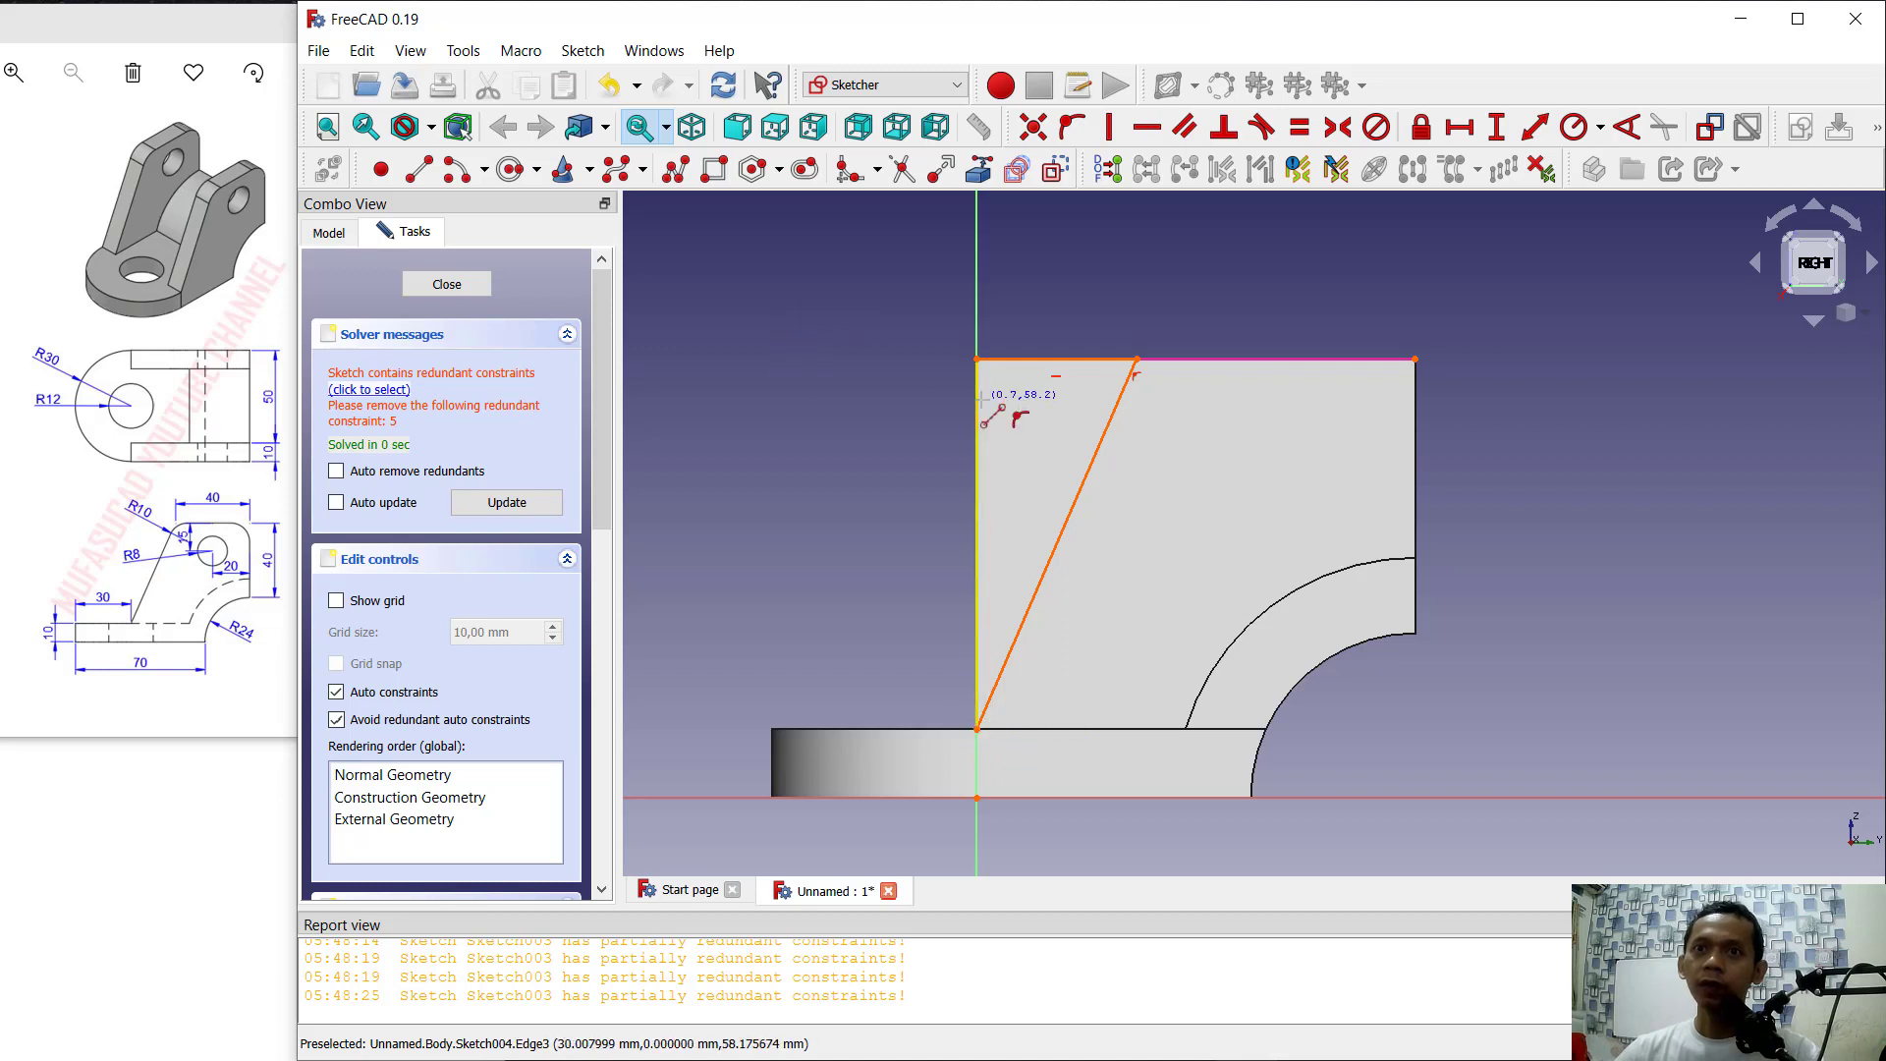
left_click(1136, 360)
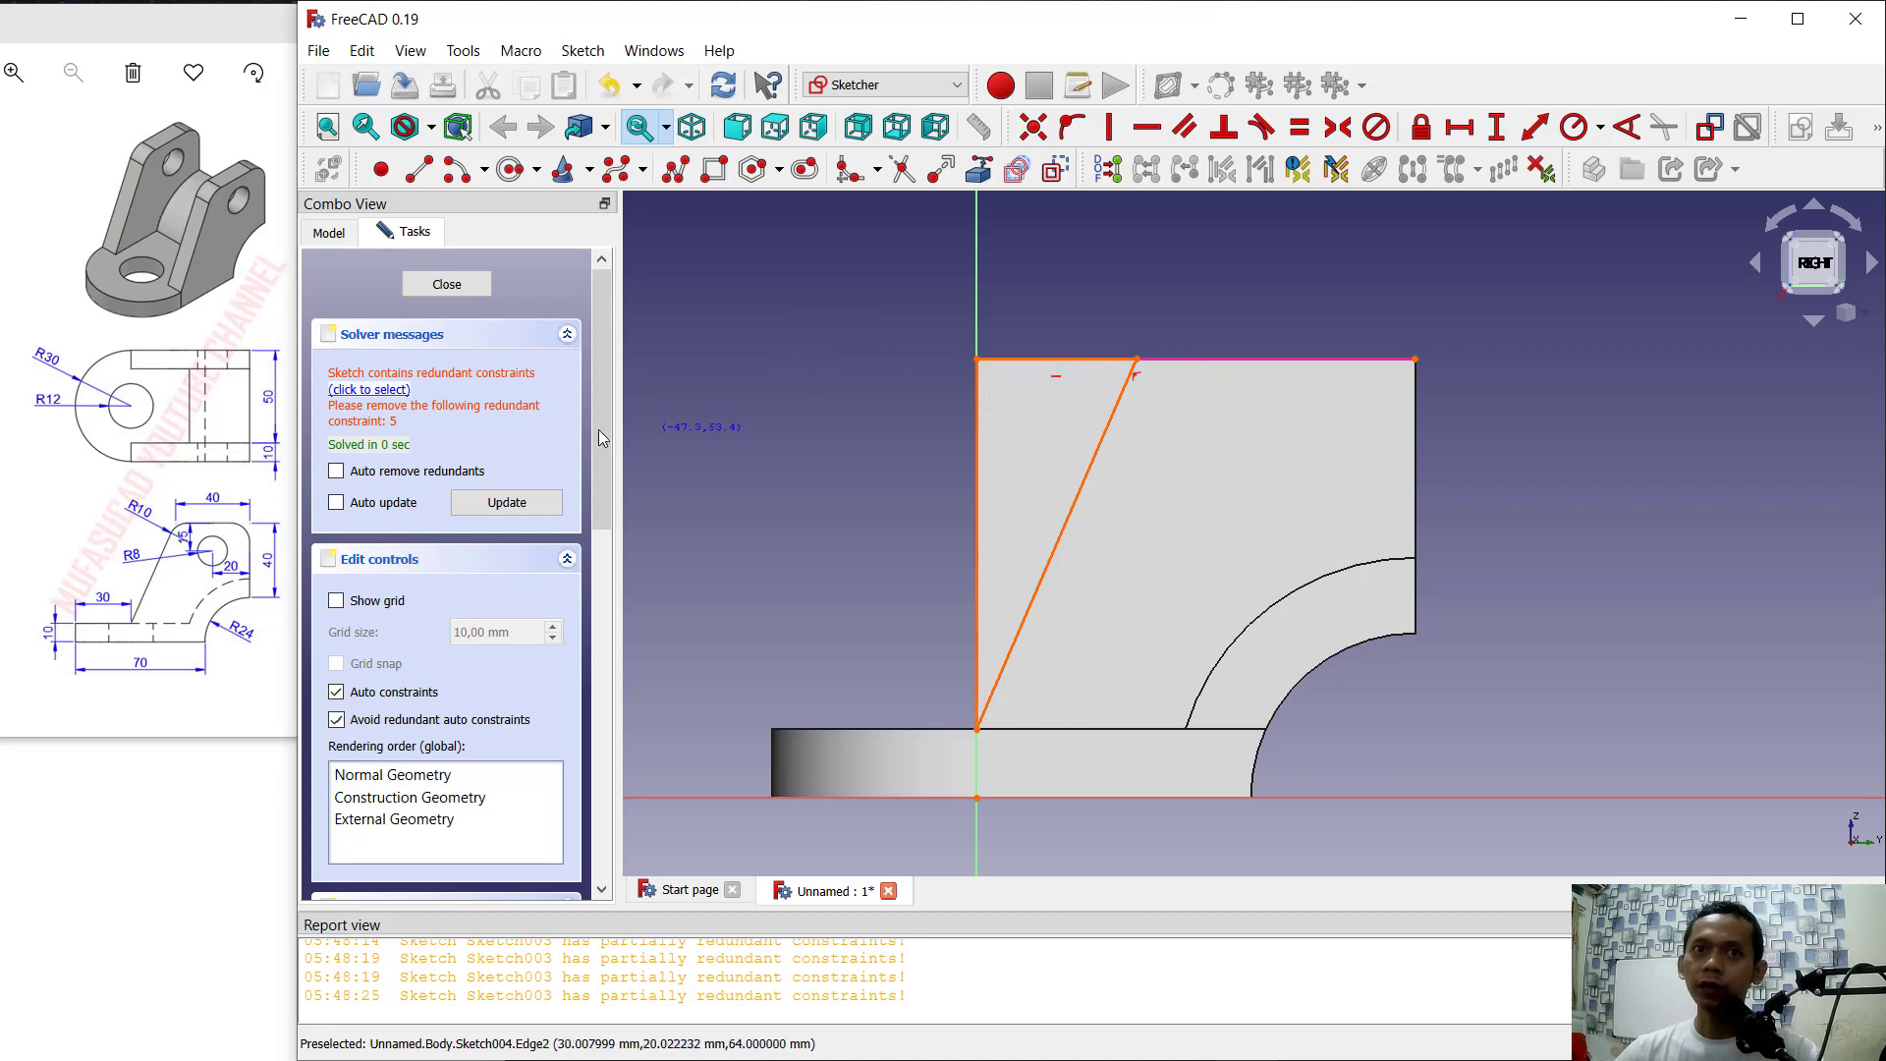
left_click(369, 390)
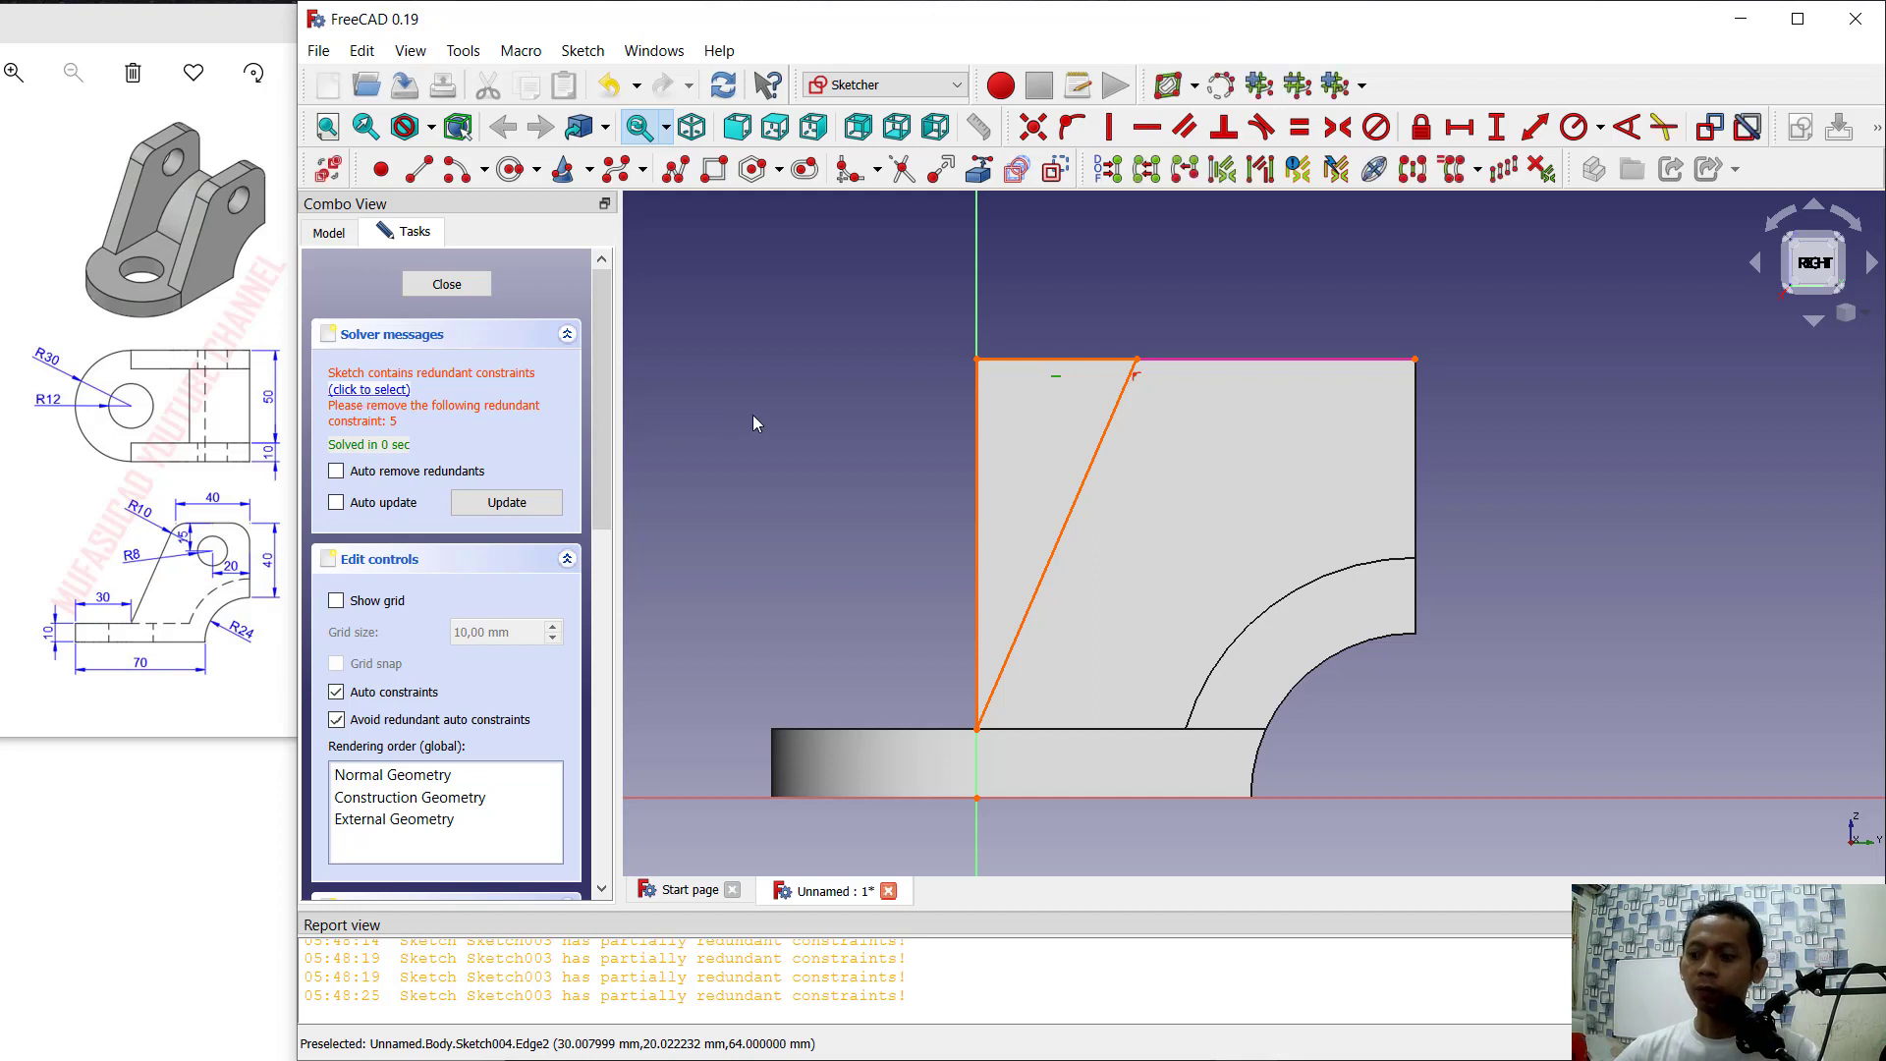
key("Delete")
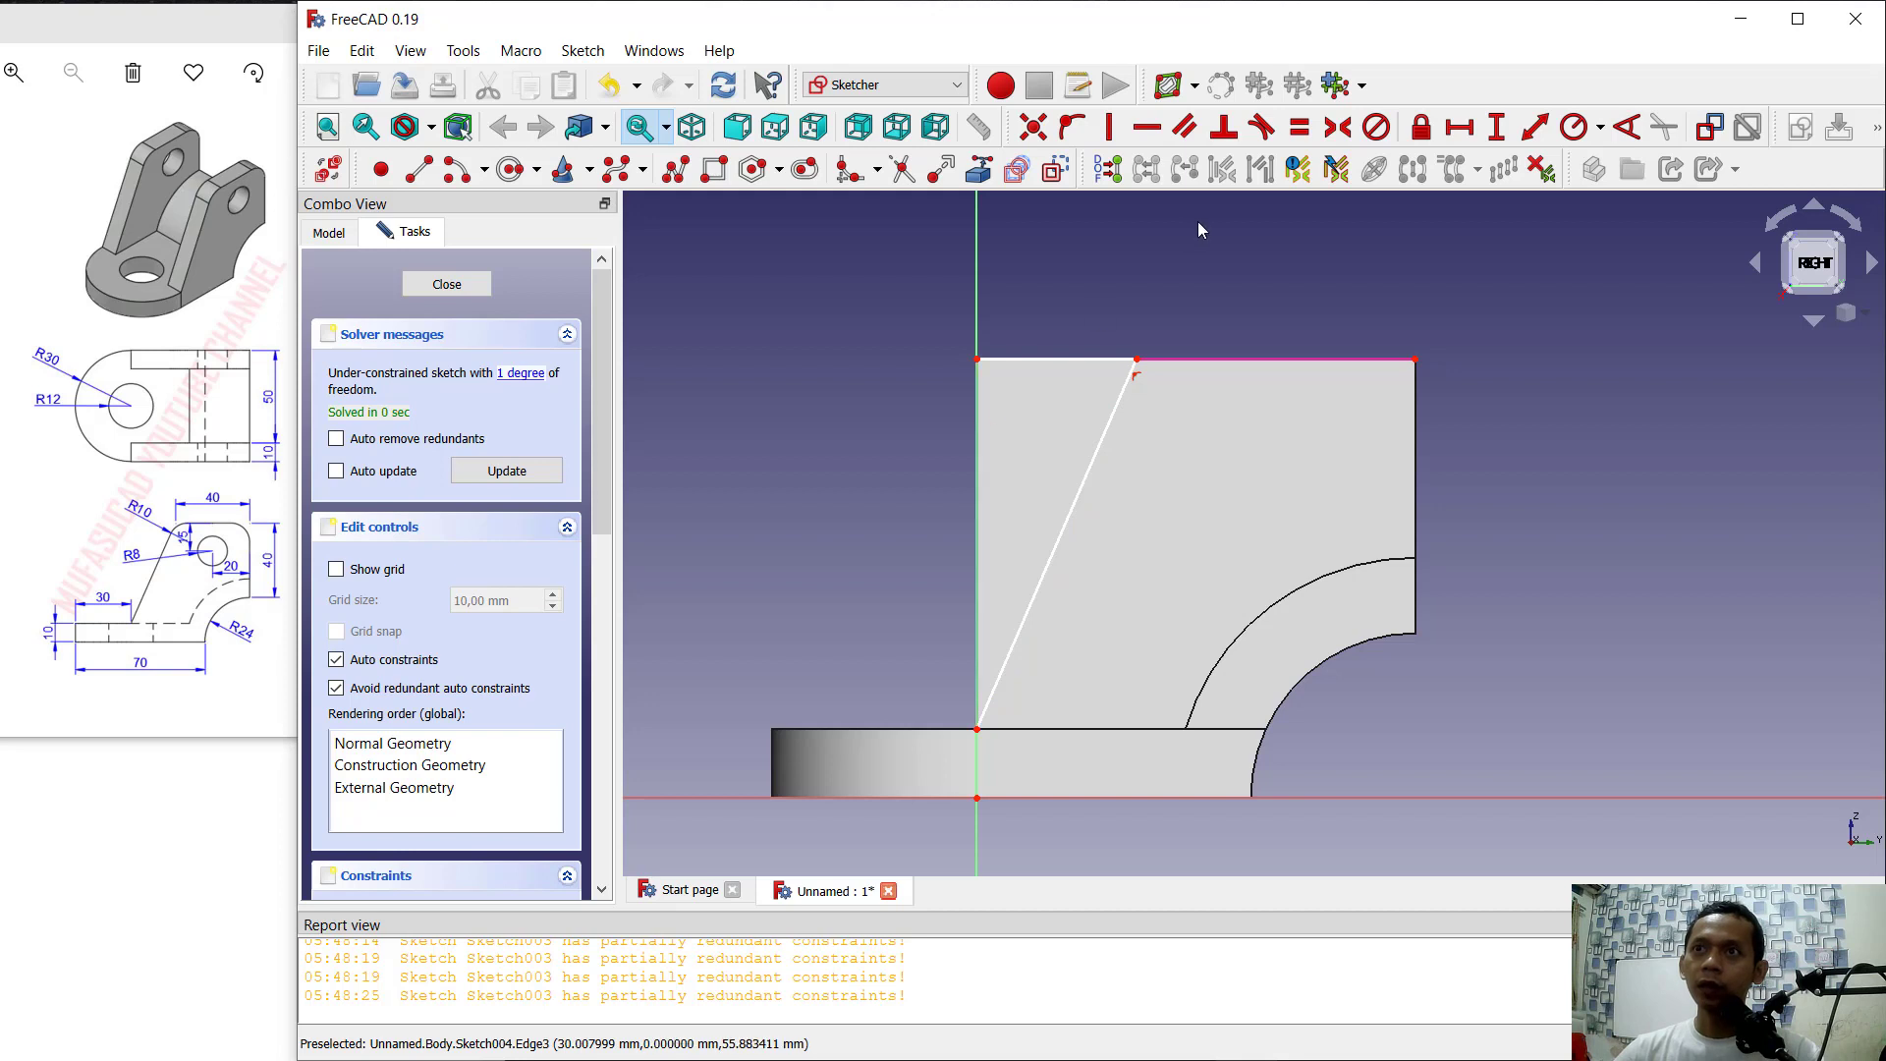
Step: Constrain the horizontal distance from the triangle's slanted upper corner to the wall's rear top corner to 40 mm, and close the sketch
left_click(1459, 127)
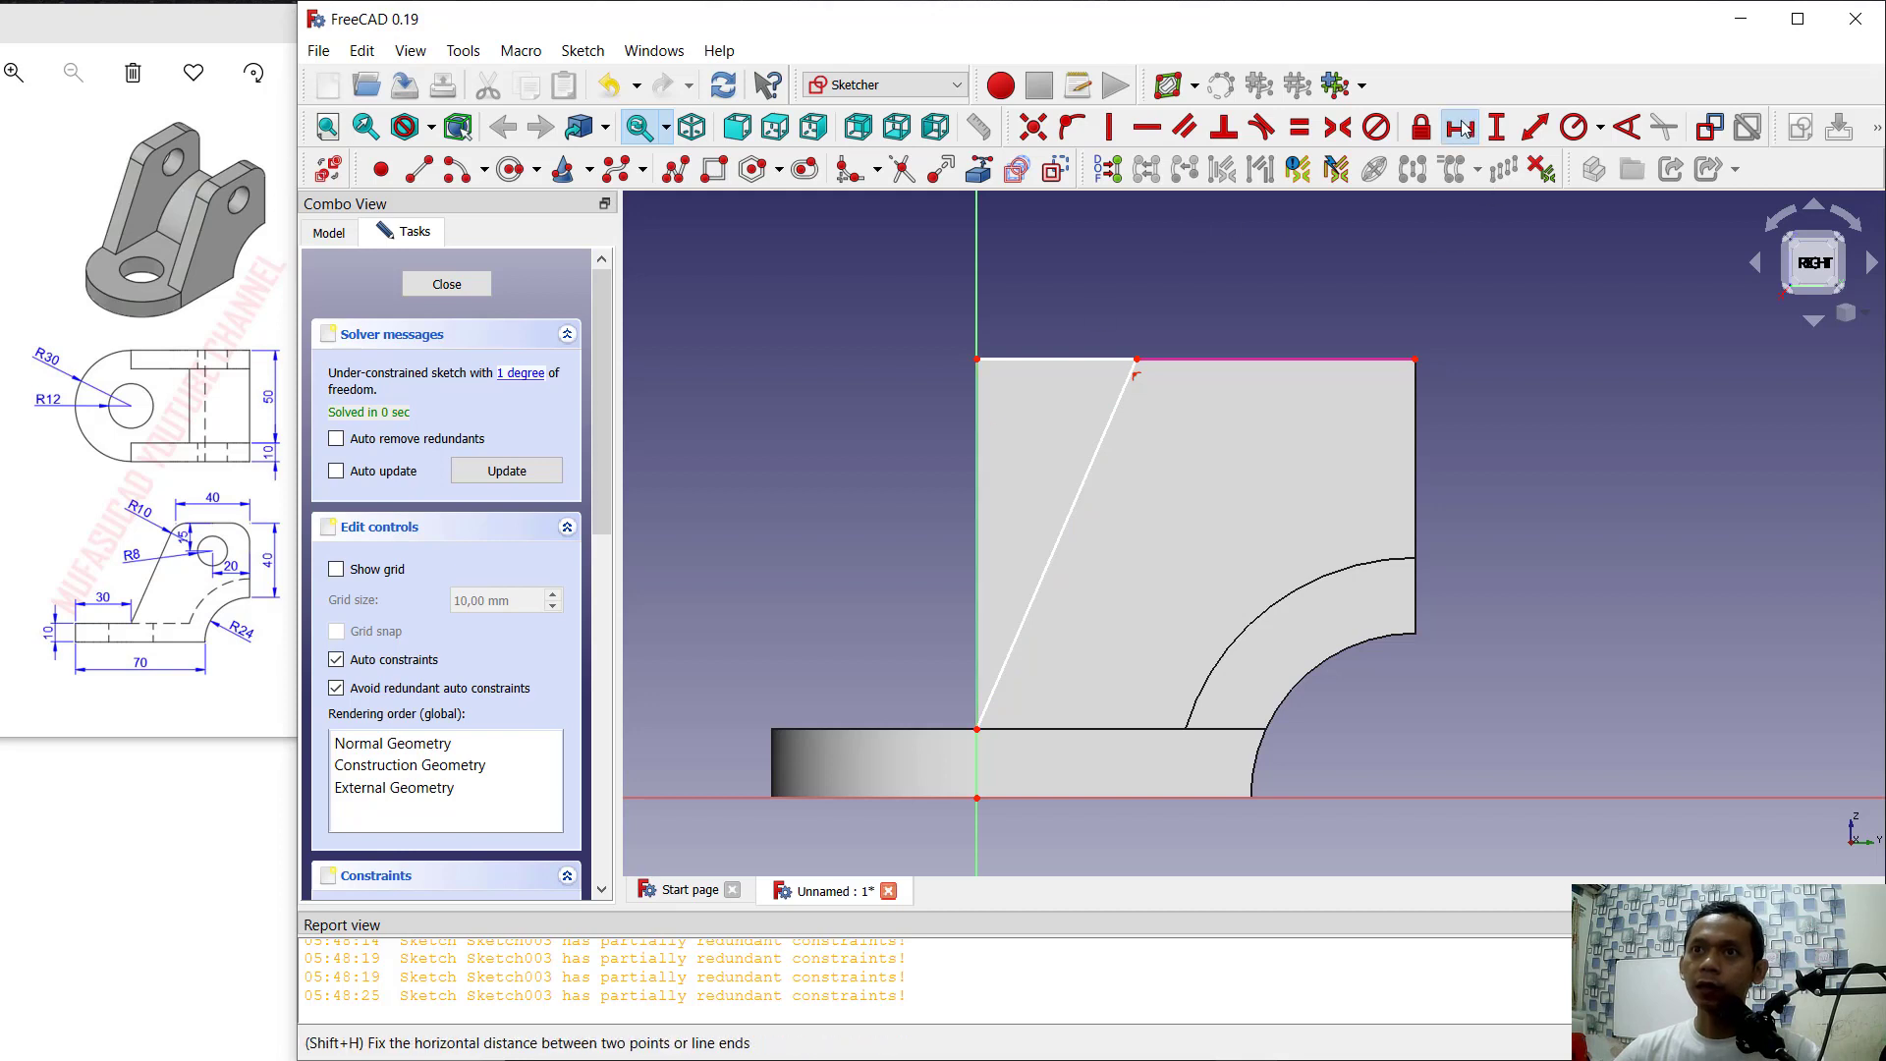
left_click(1136, 359)
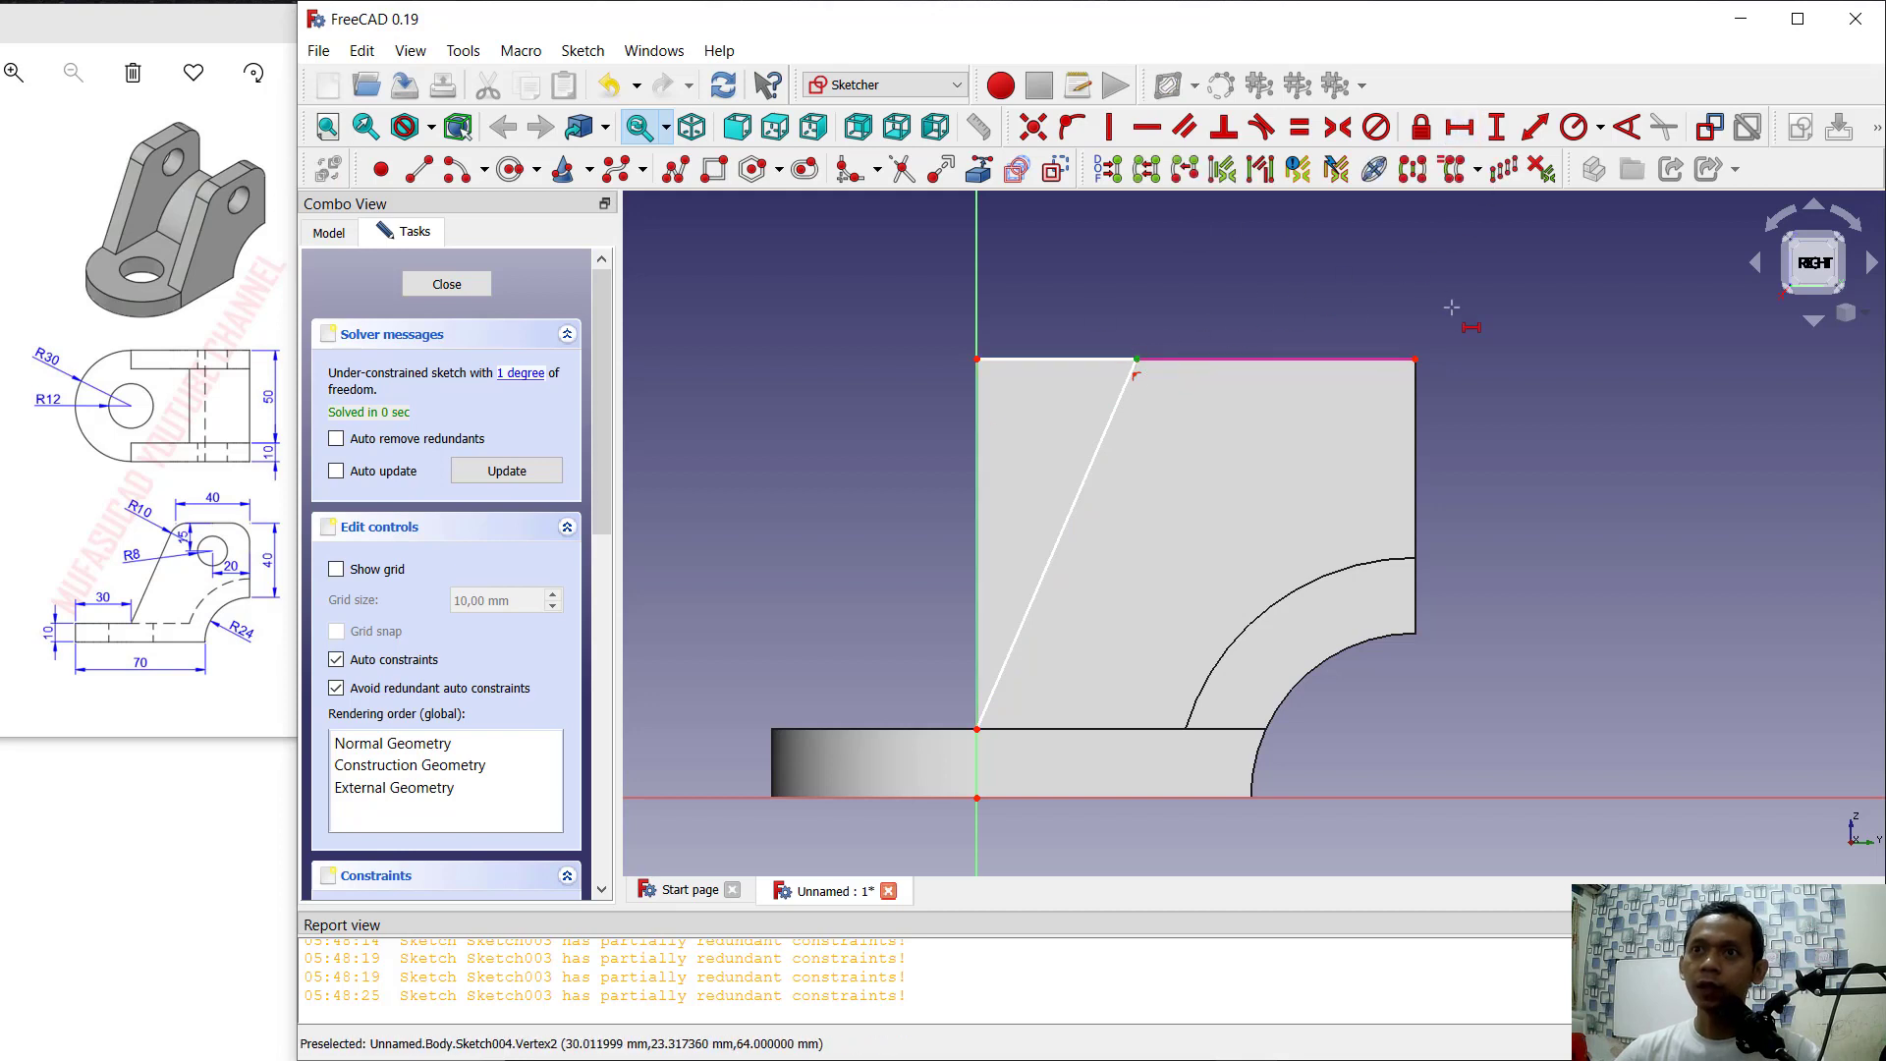
left_click(1415, 358)
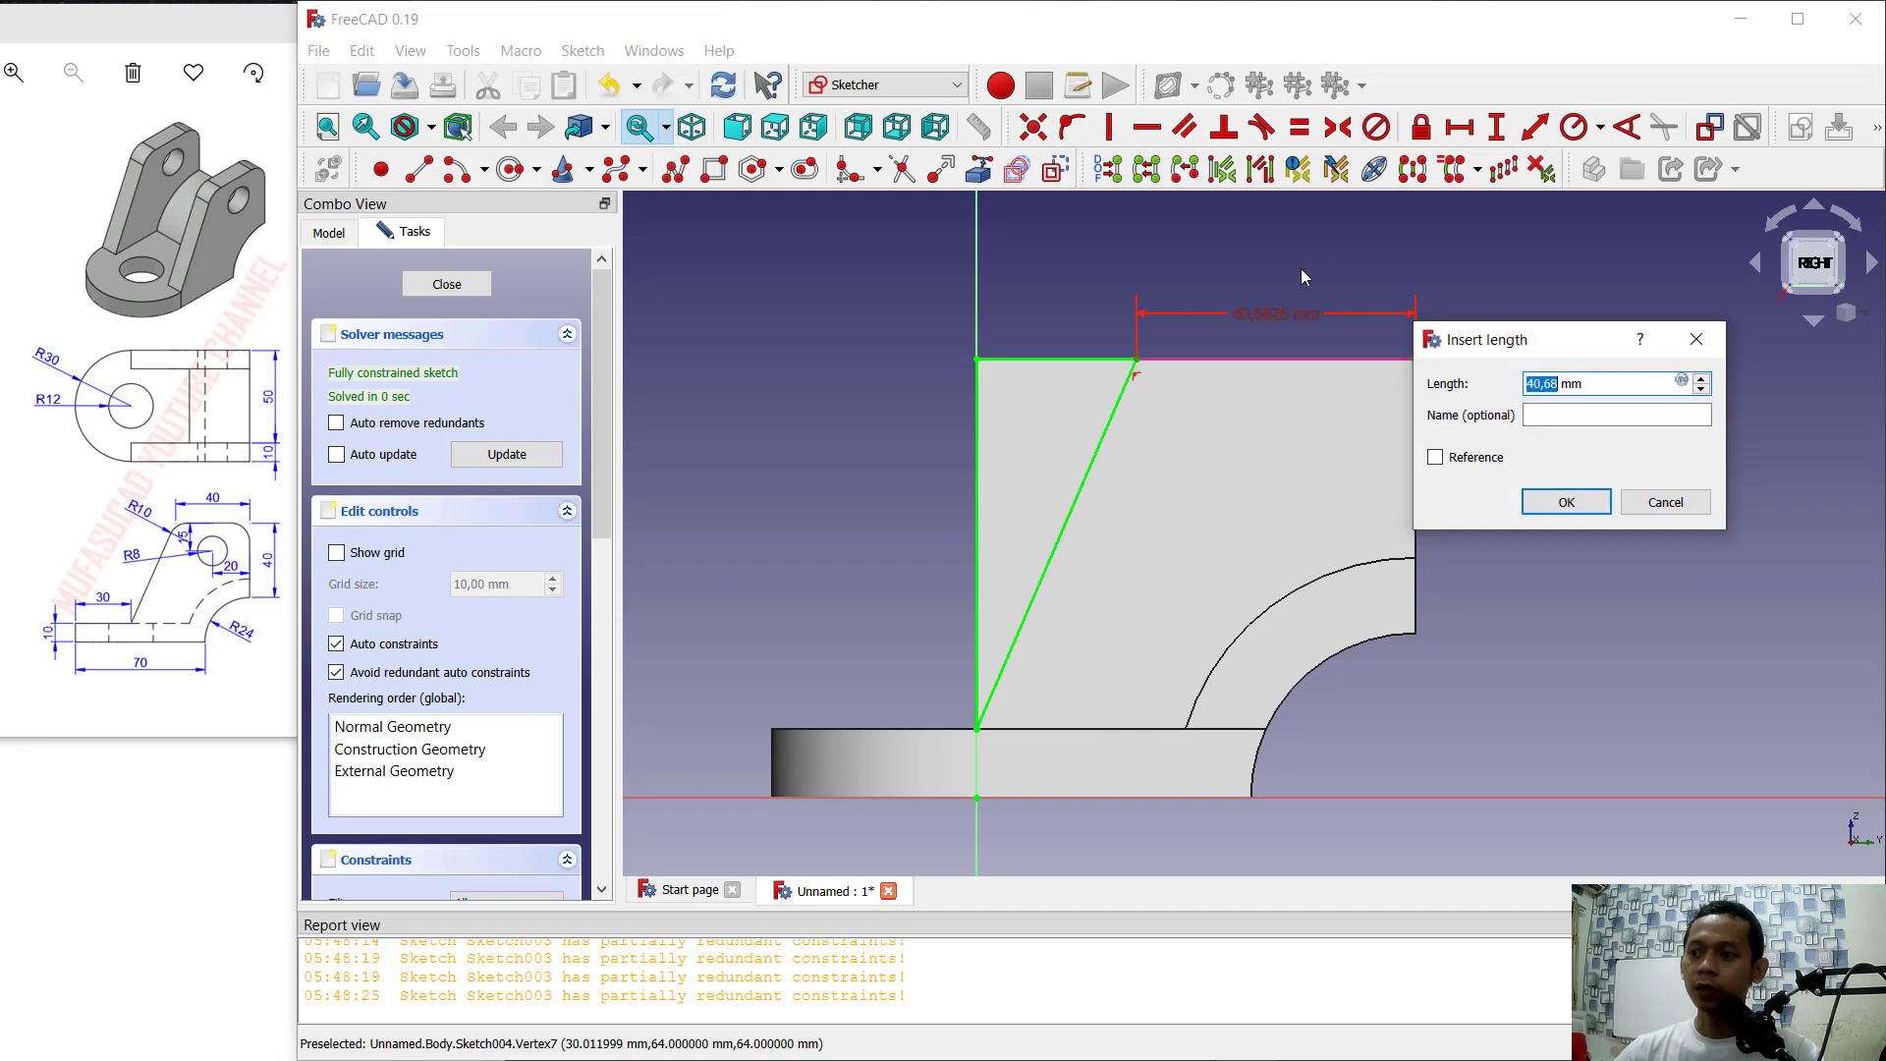
type("40")
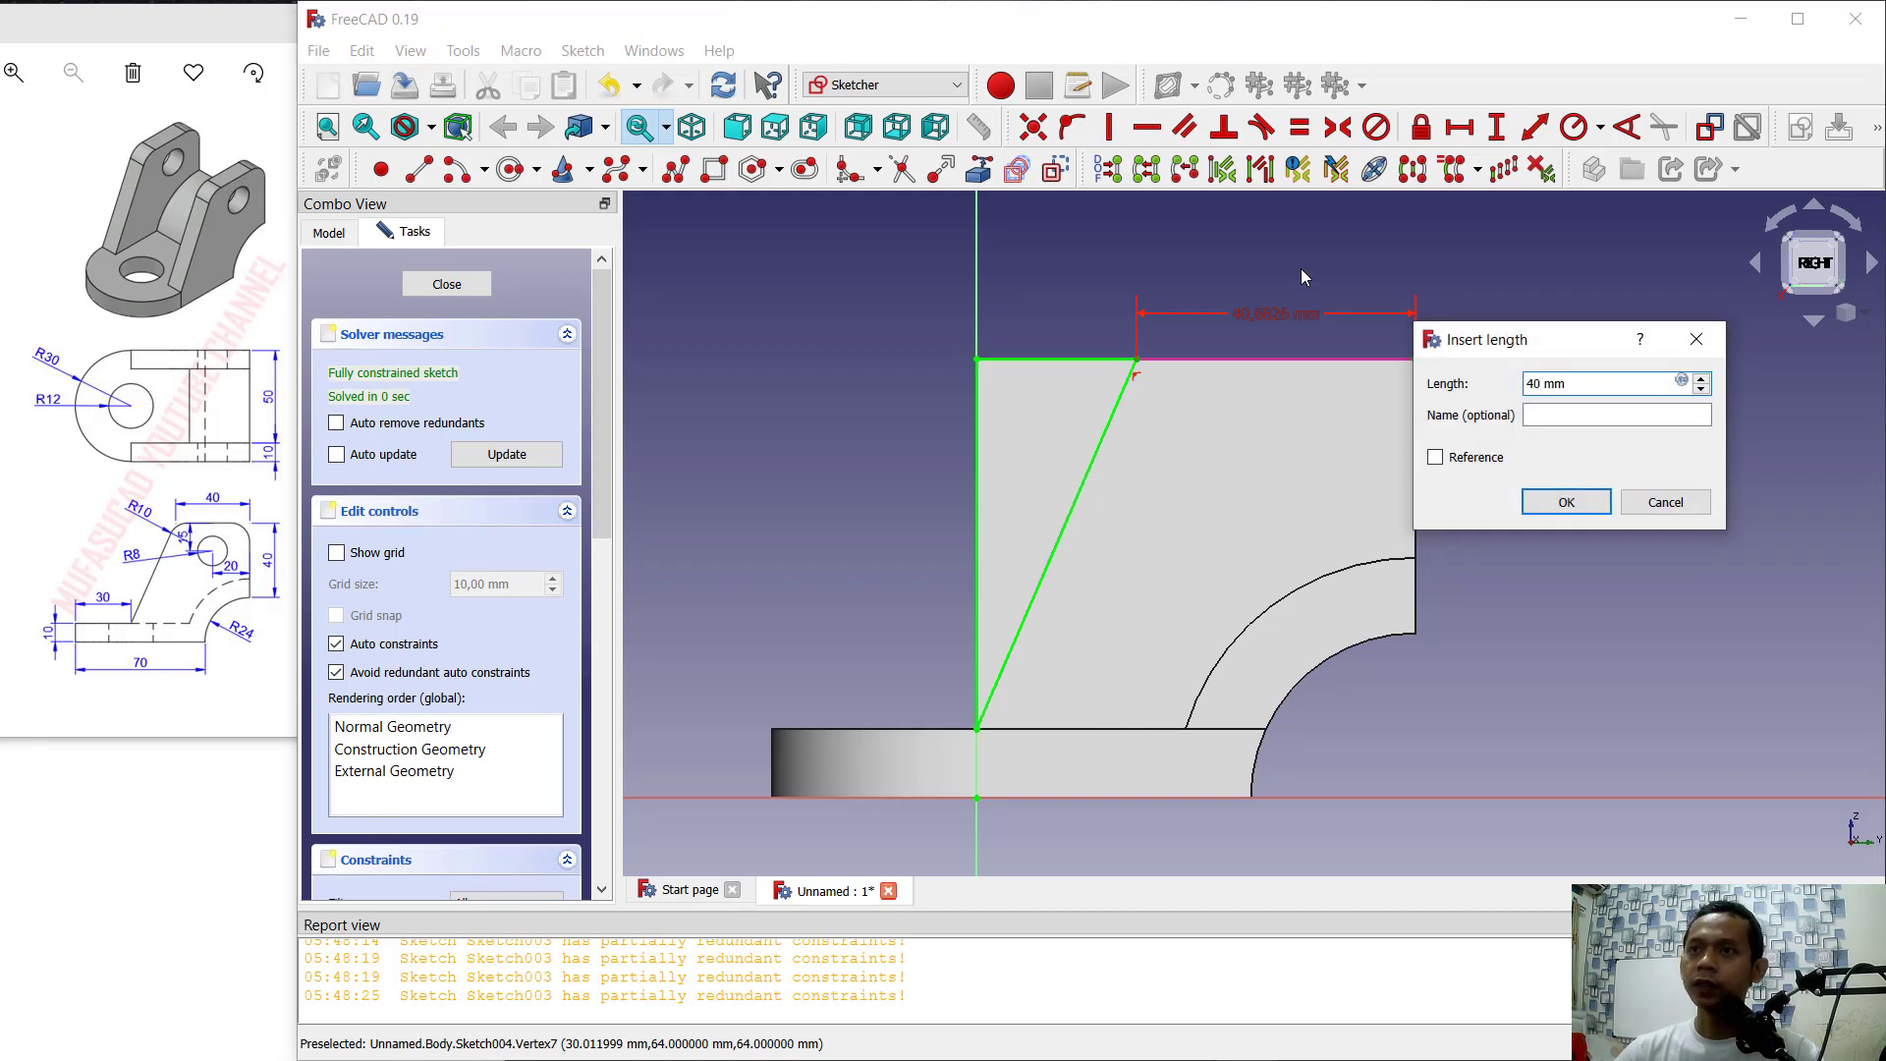
left_click(1566, 503)
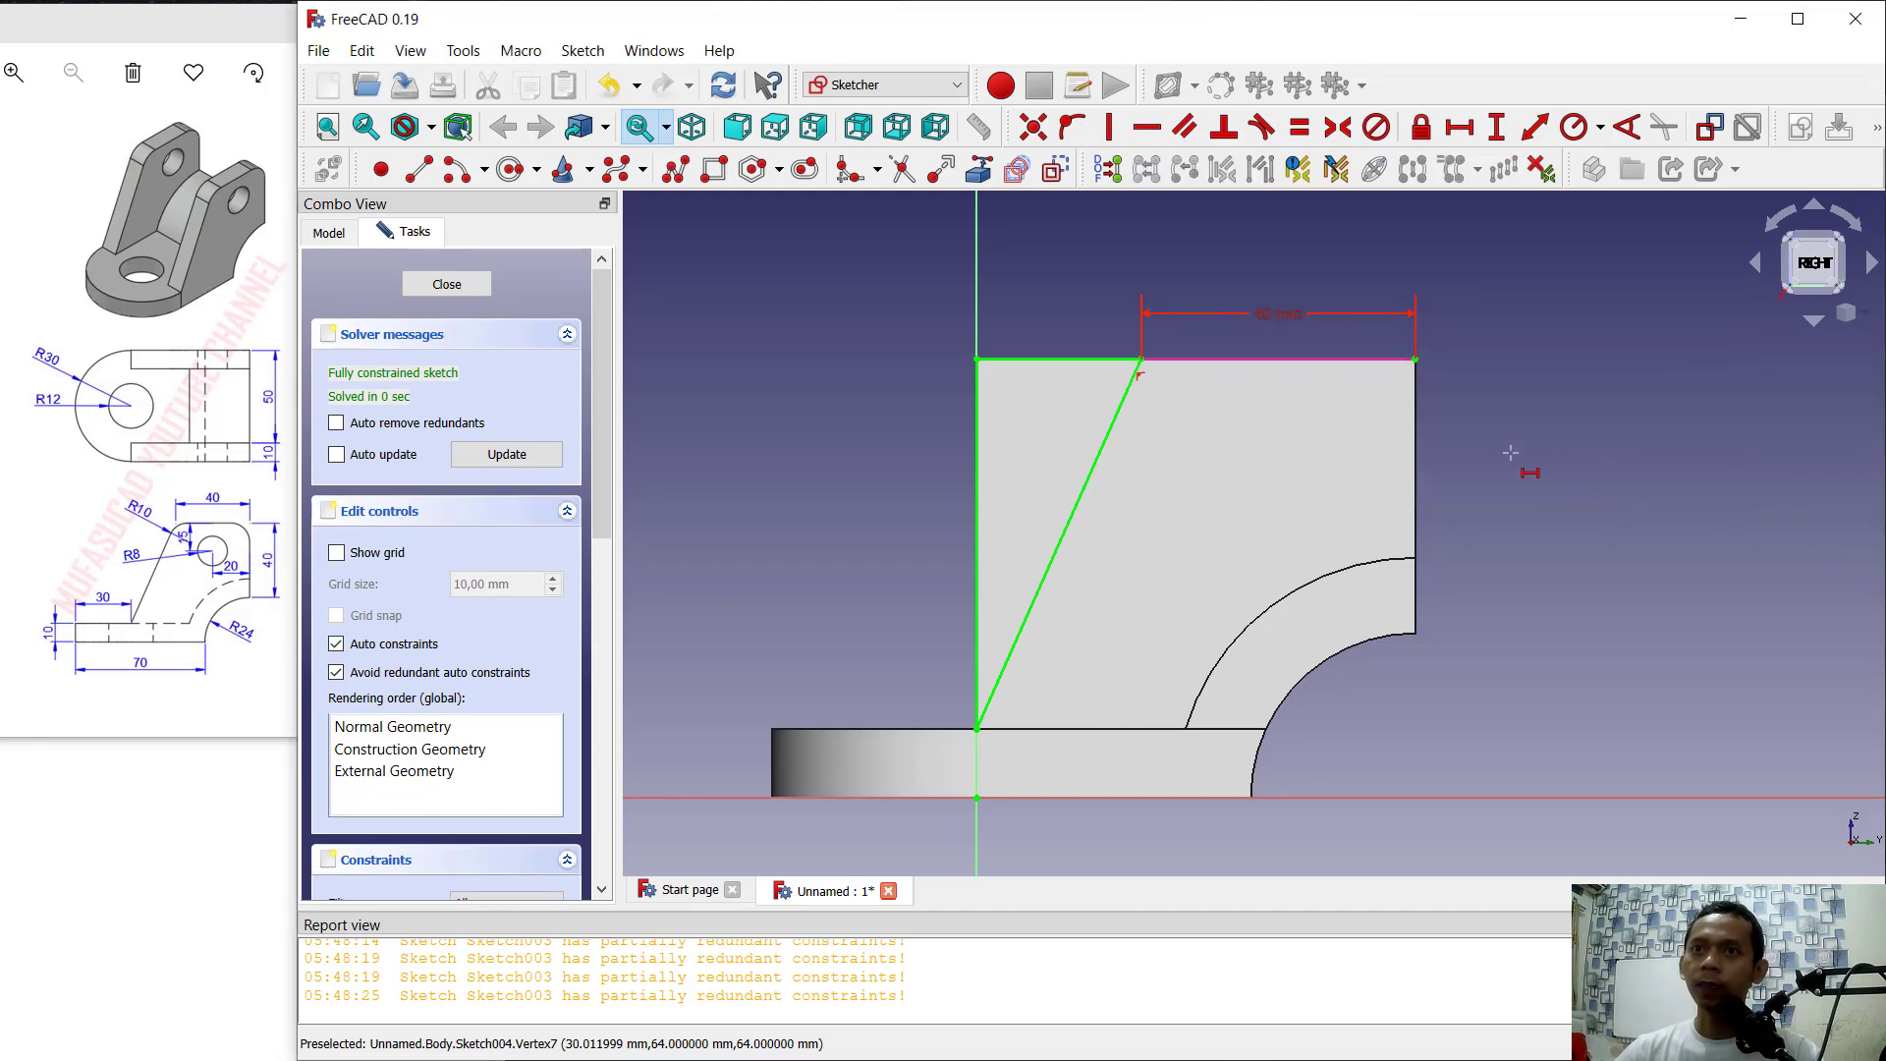
left_click(447, 283)
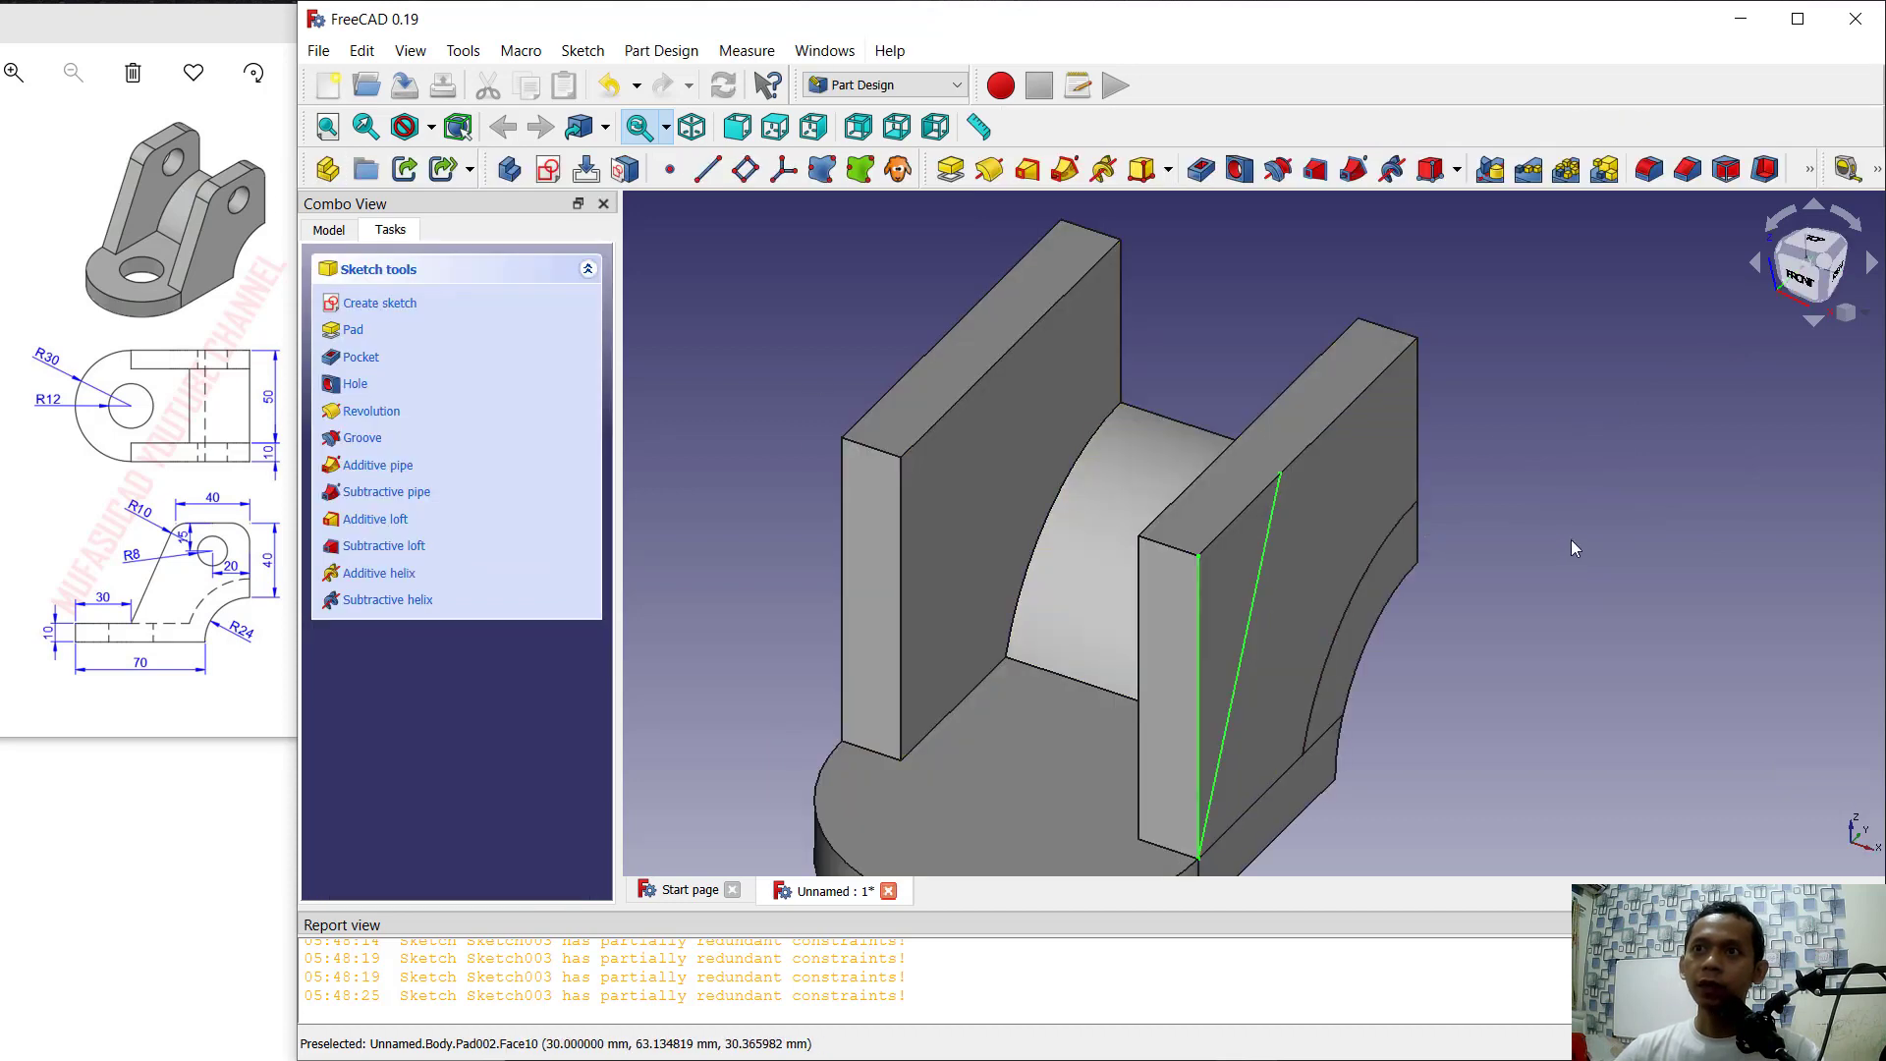
Step: Pocket the triangle sketch 60 mm deep through both side walls
left_click(1201, 170)
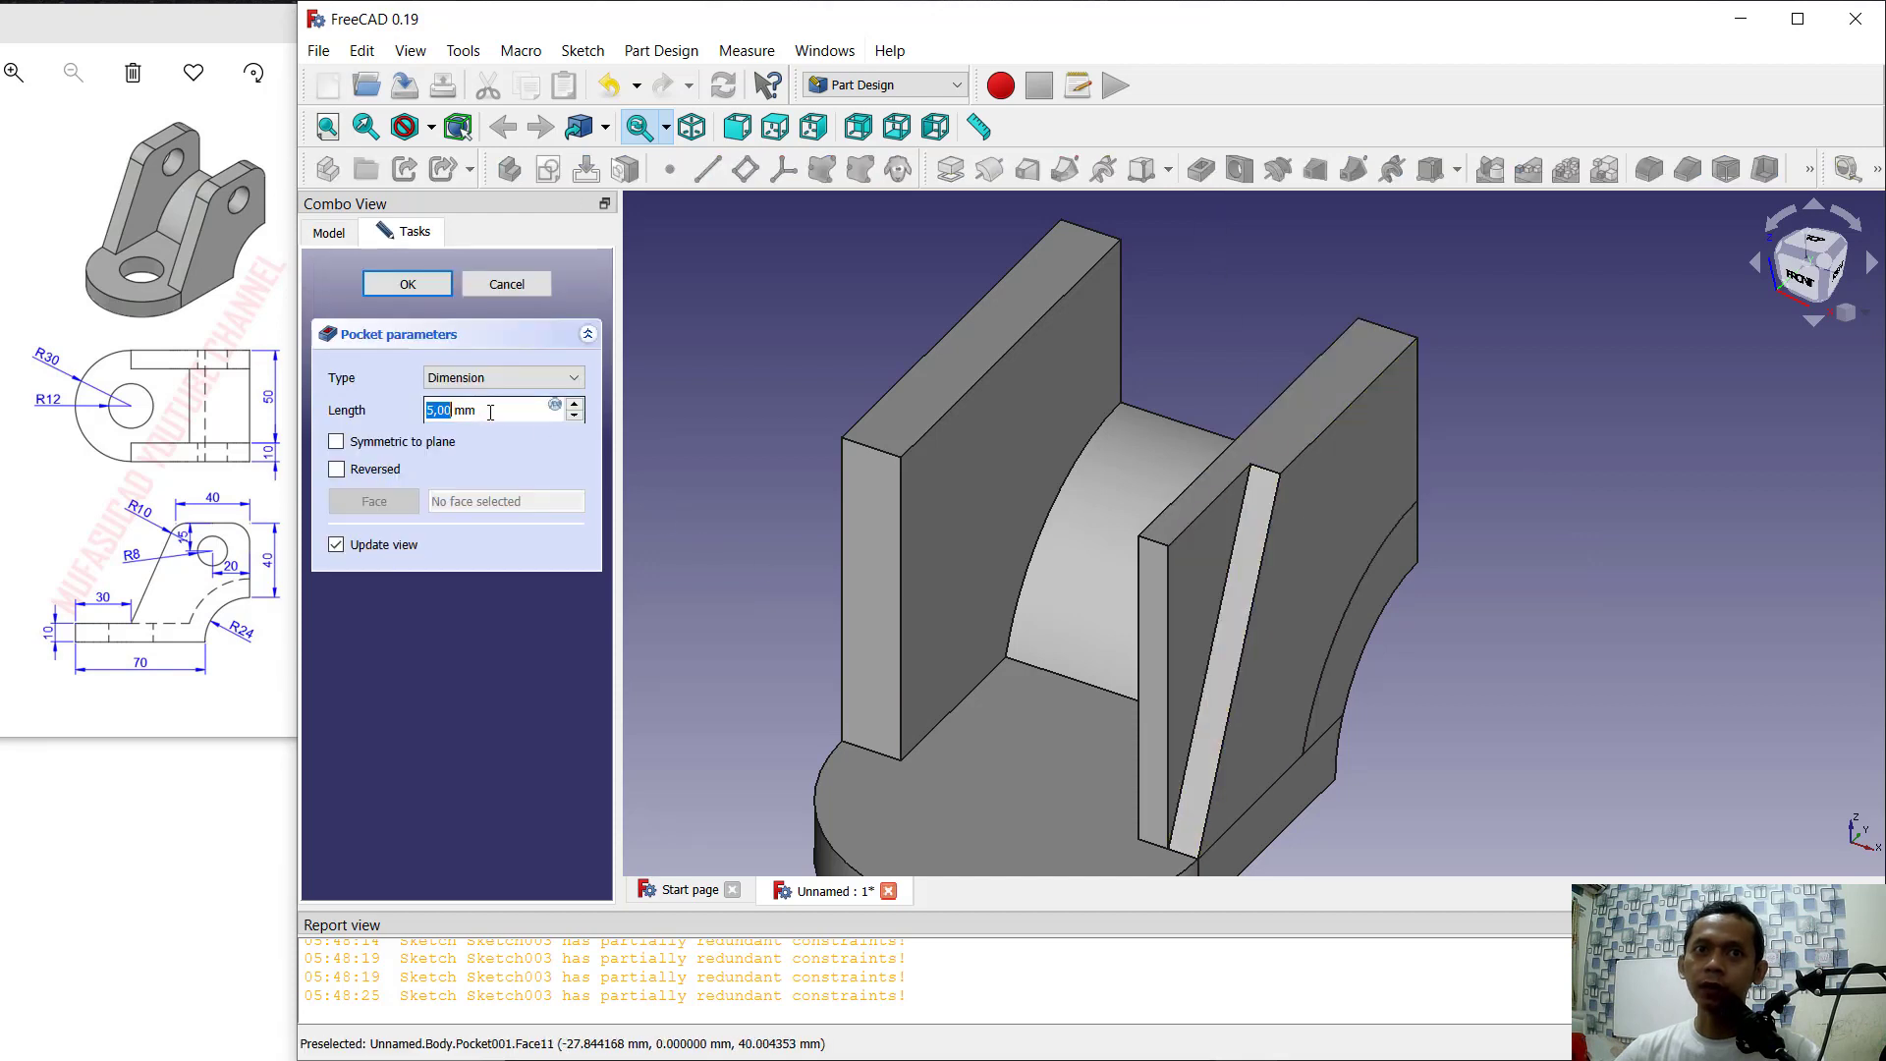
type("6")
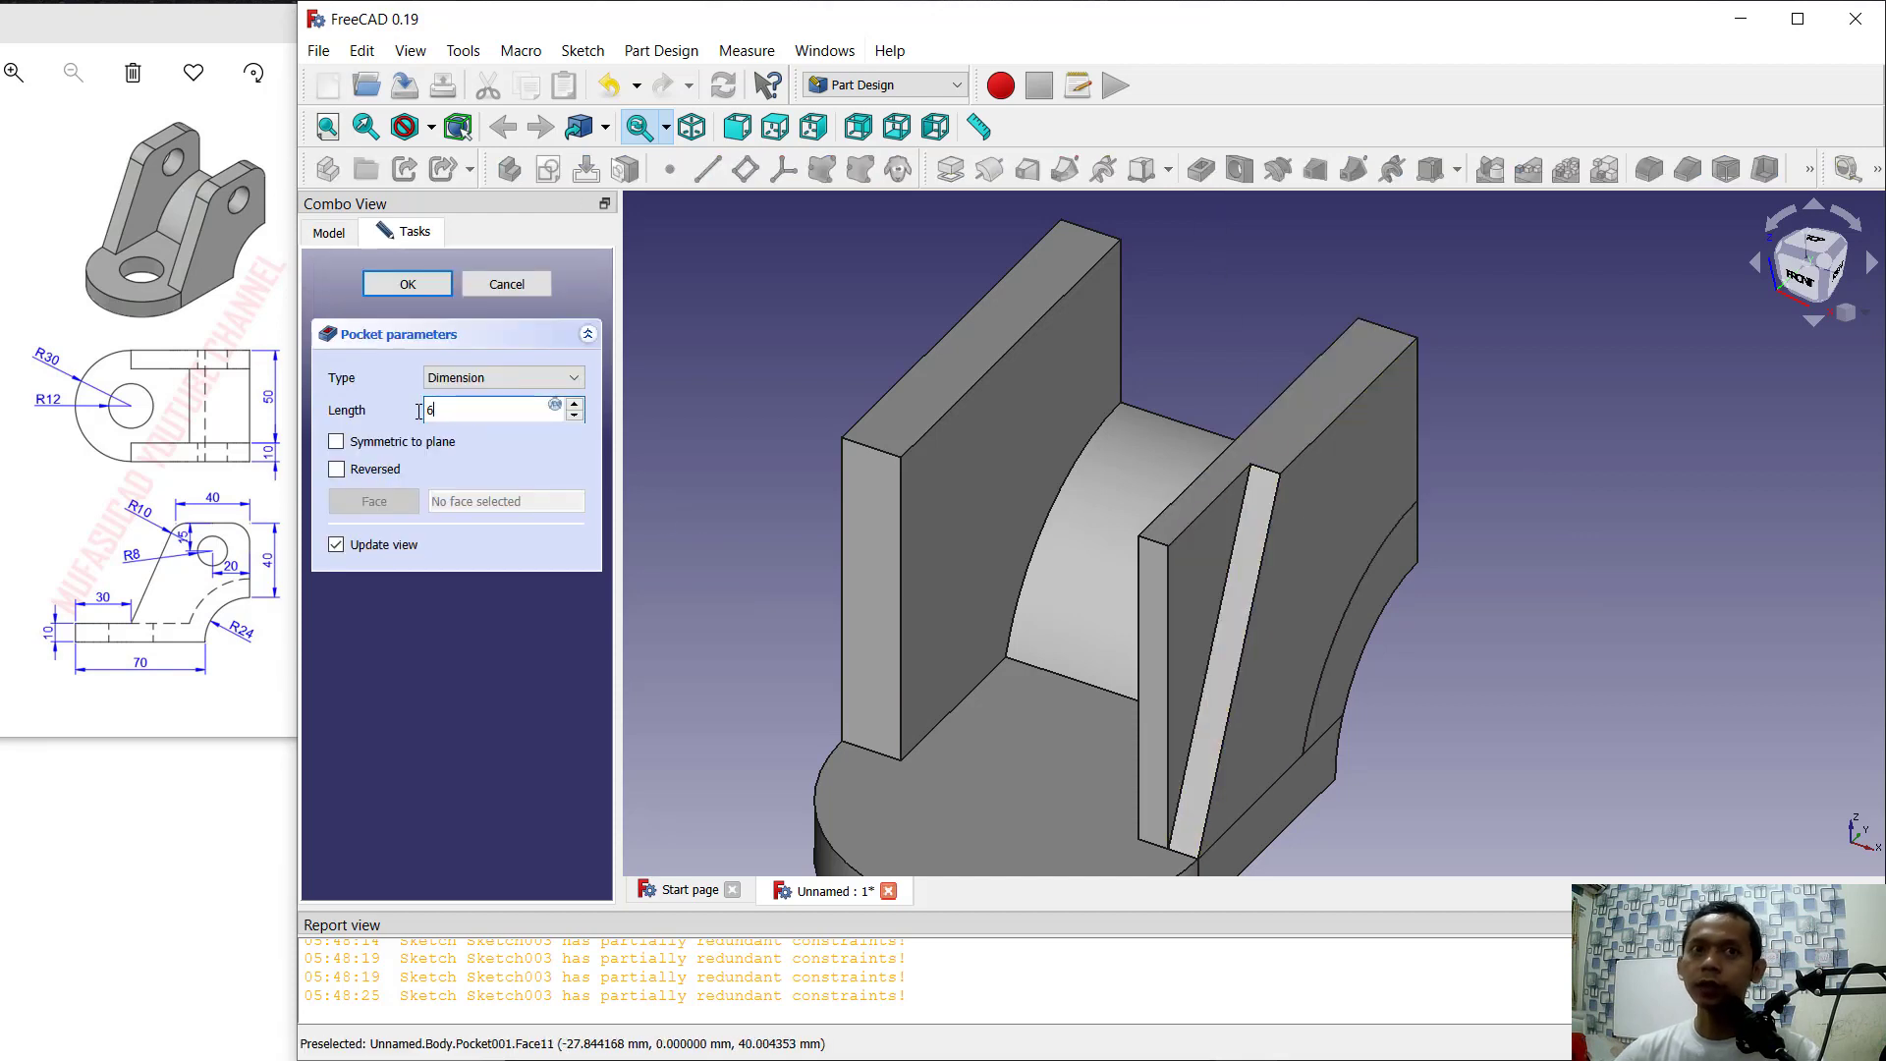
type("0")
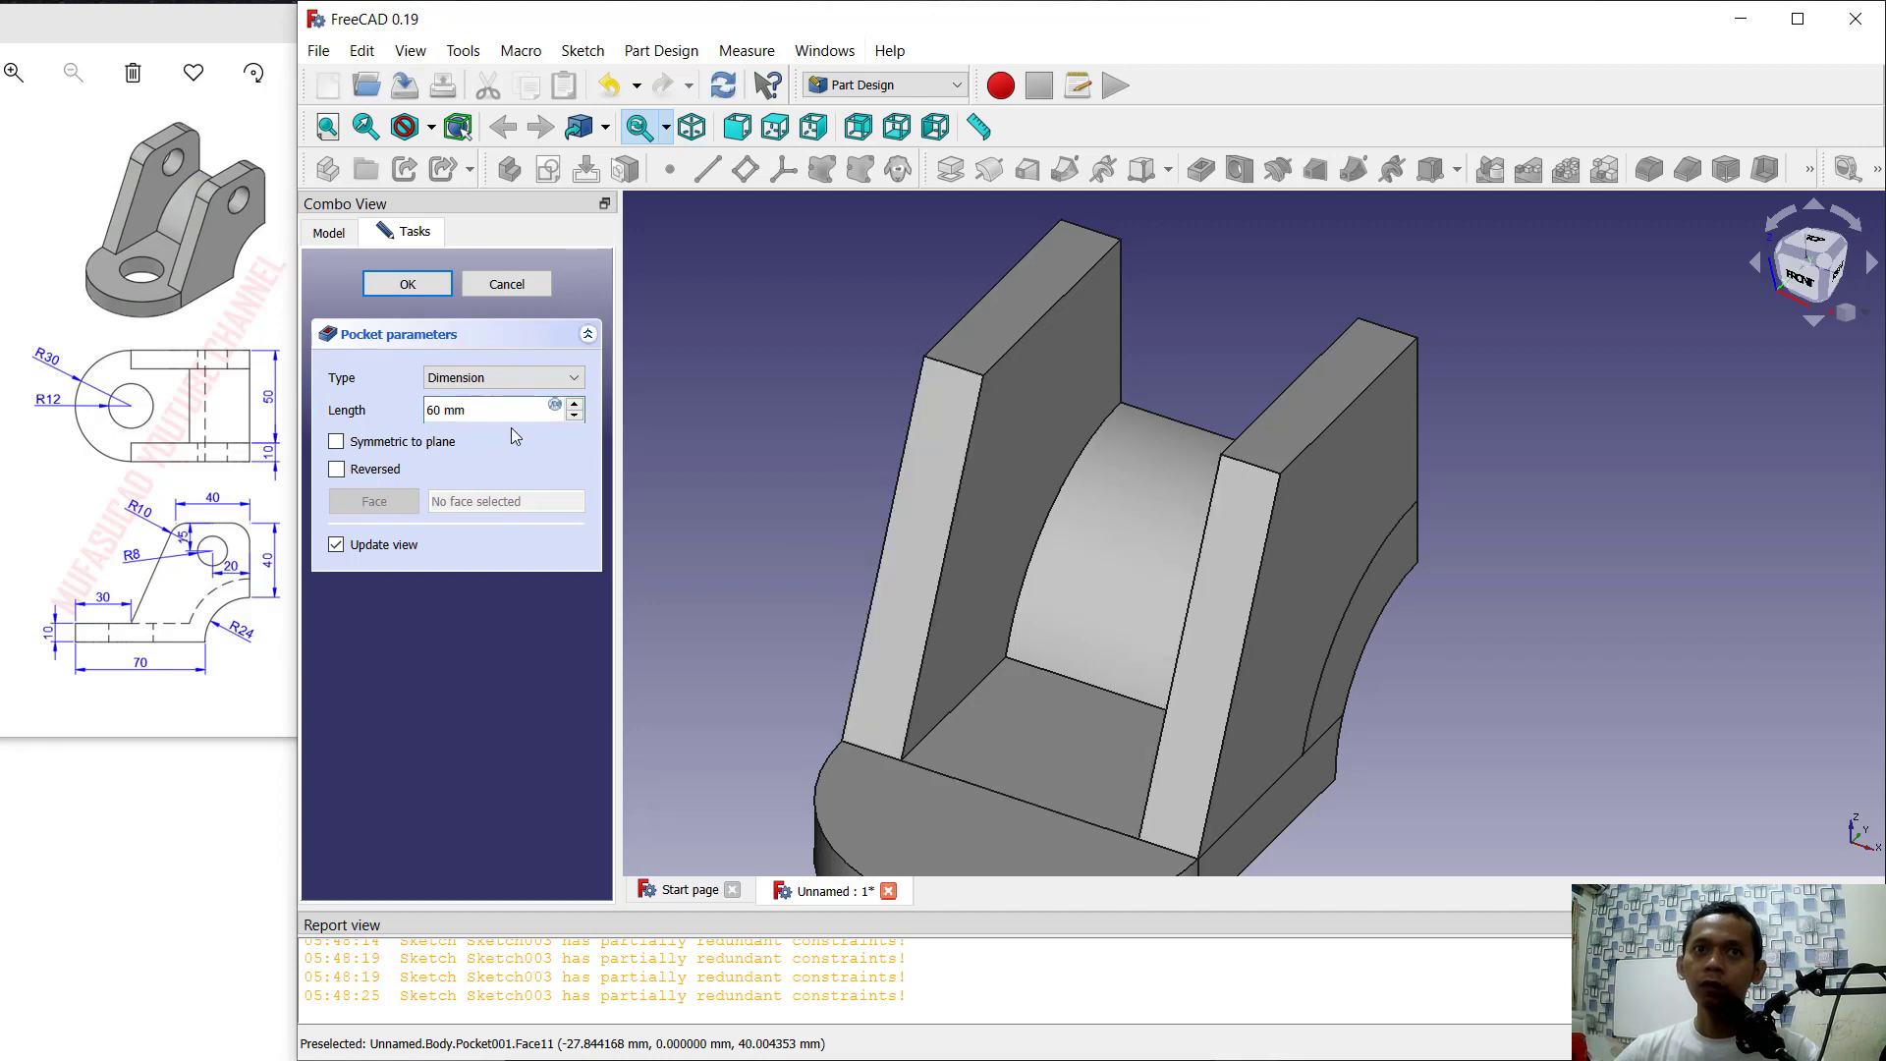
left_click(407, 285)
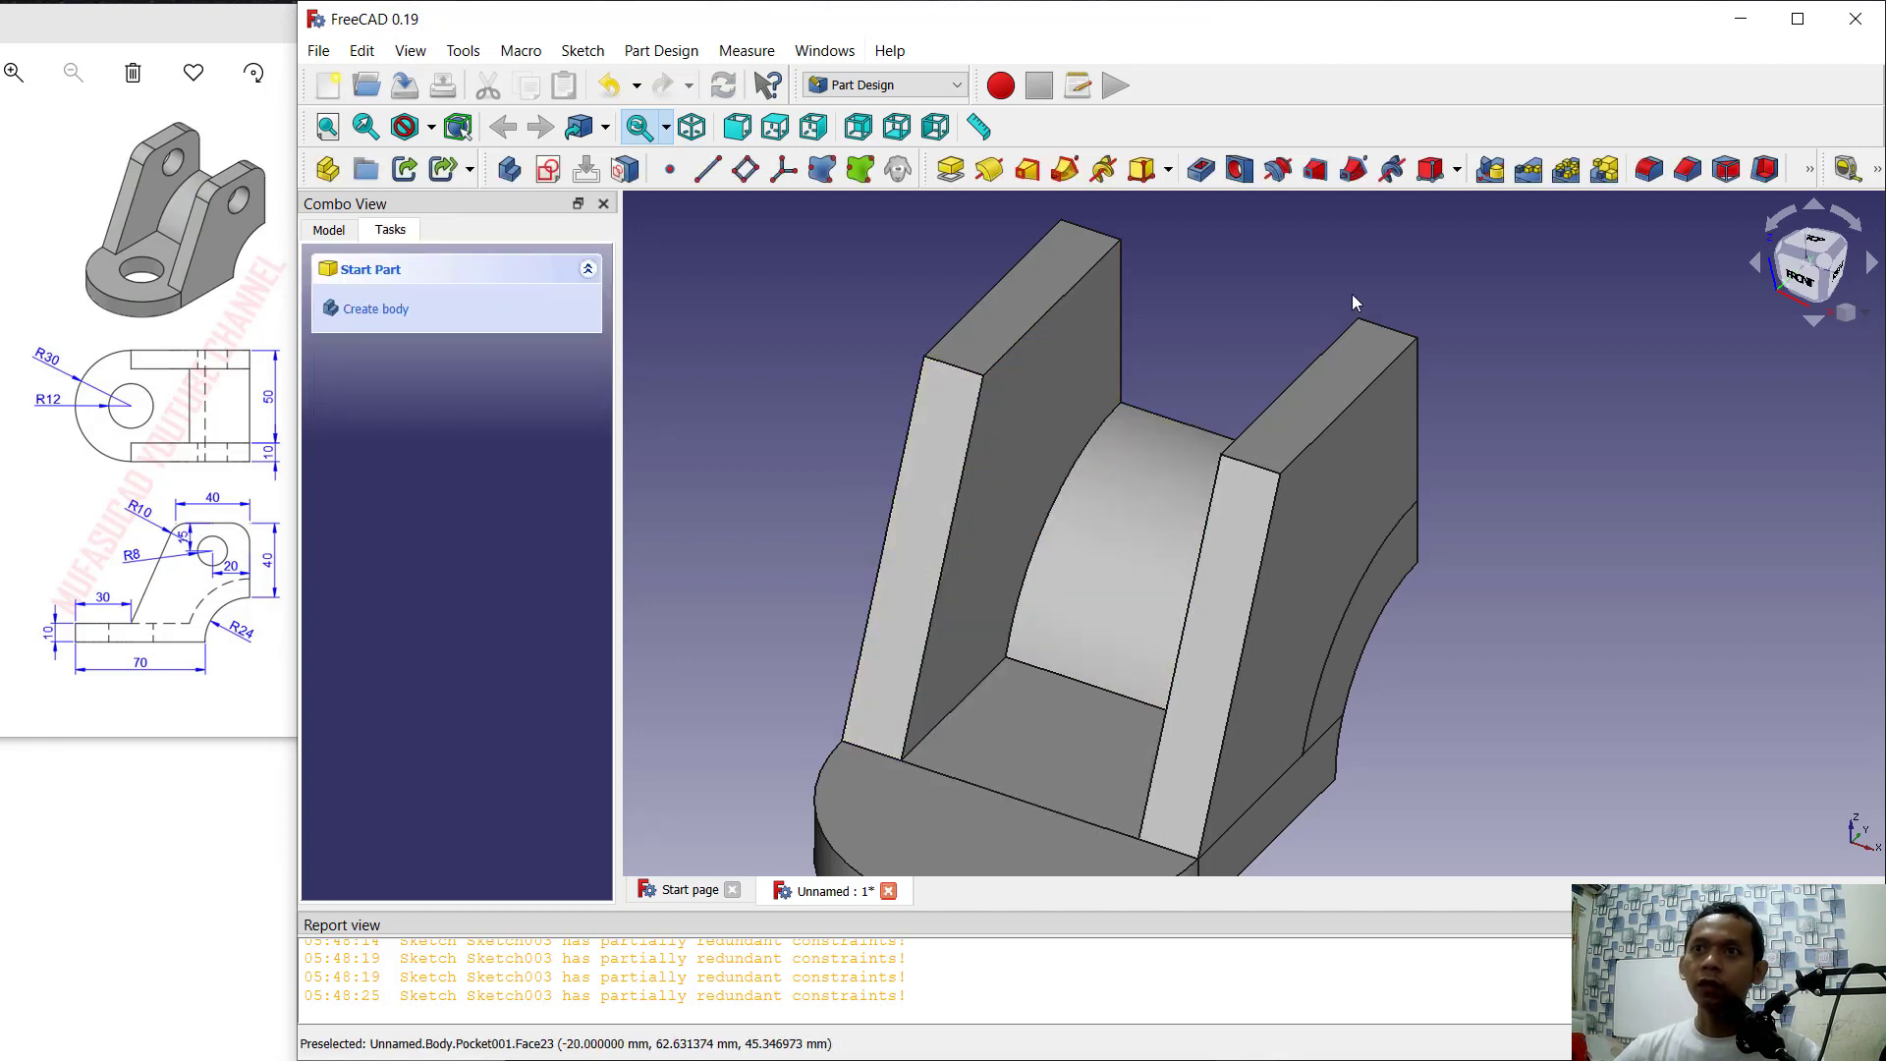
Step: Fillet the front and rear top edges of both side walls with a 10 mm radius
middle_click_drag(1351, 293, 1346, 303)
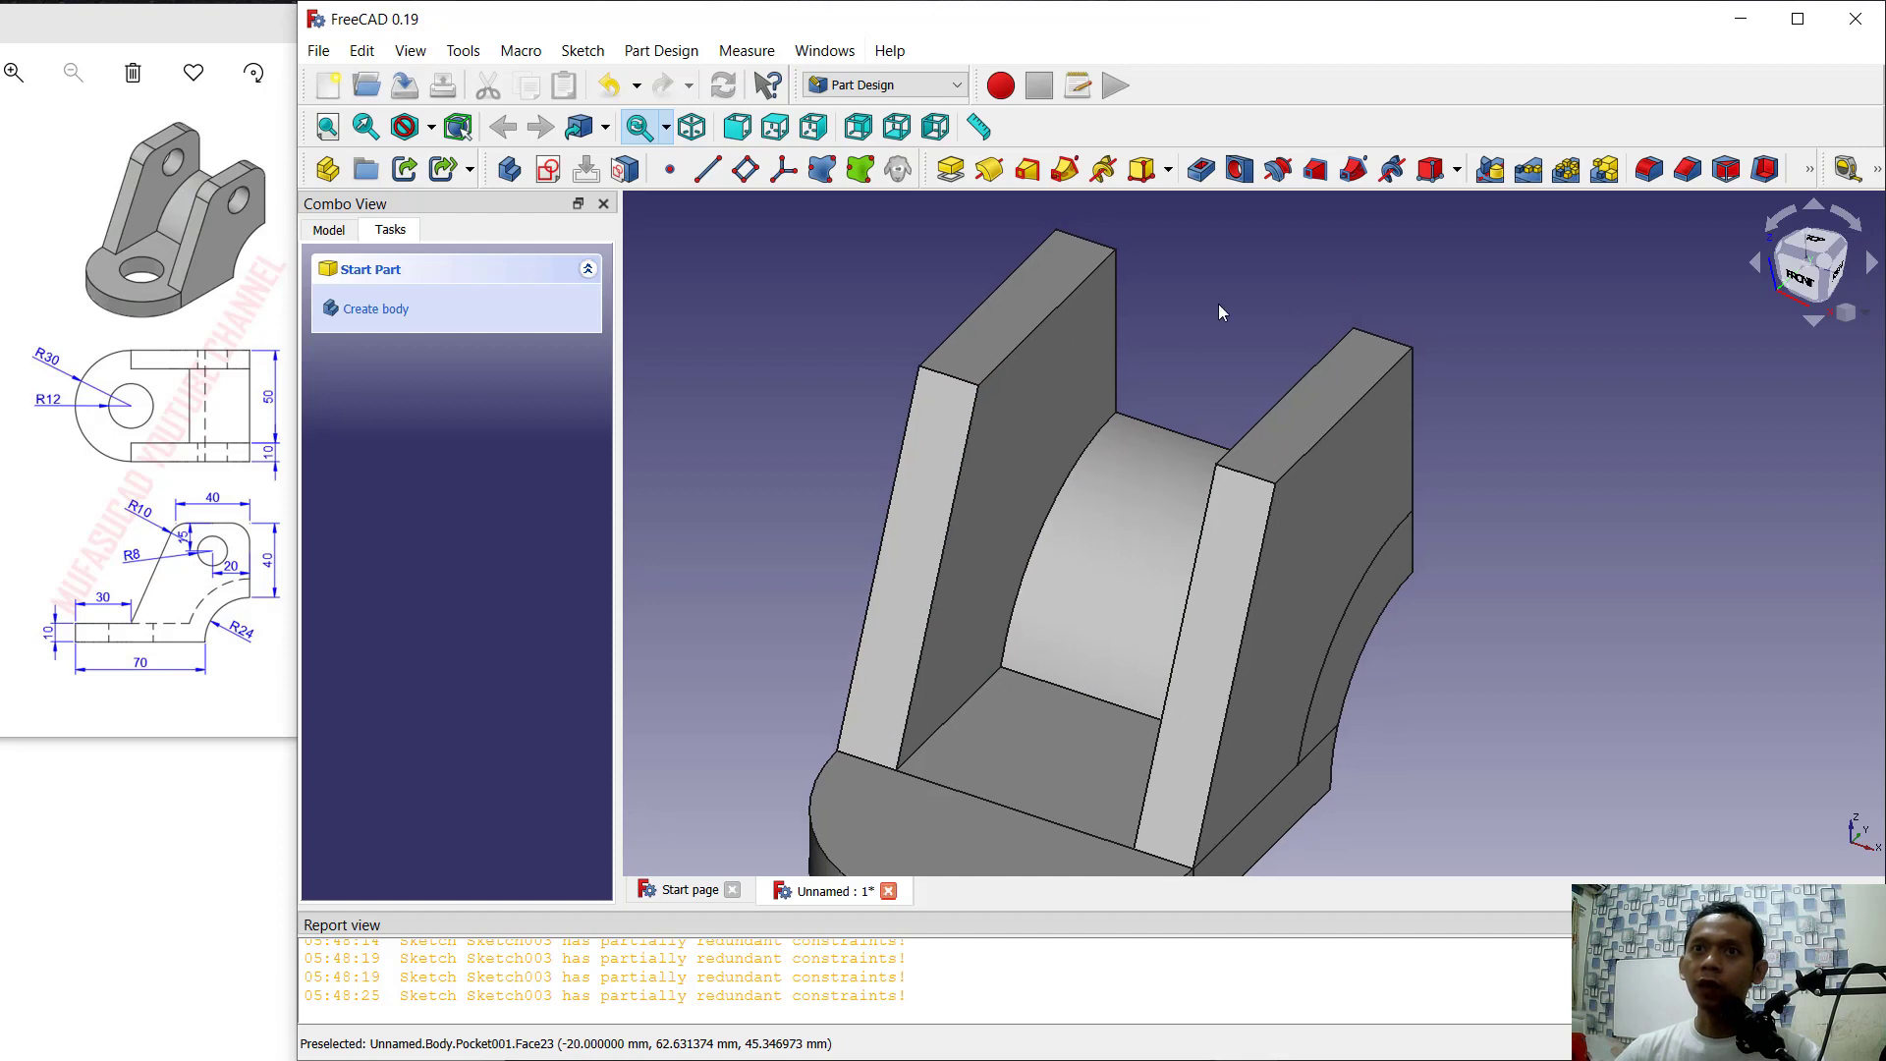
left_click(946, 374)
left_click(1091, 245, "ctrl")
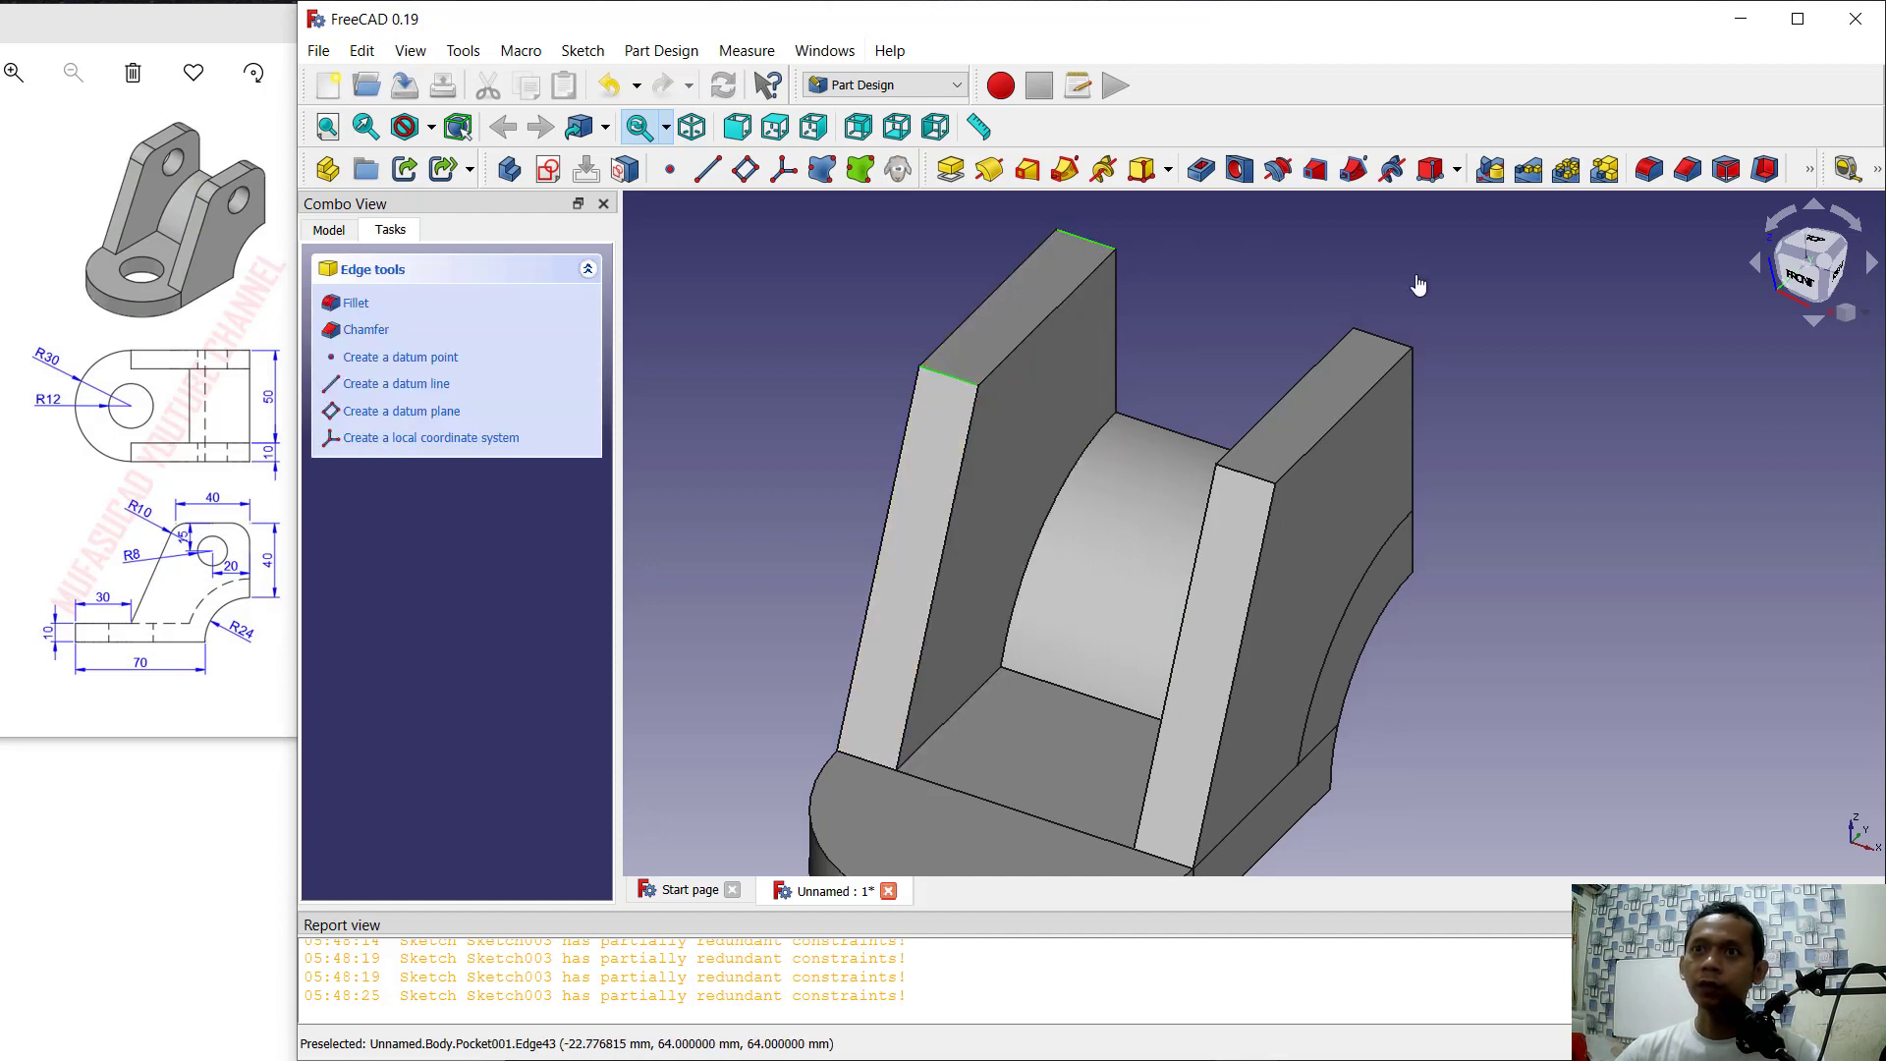
left_click(1389, 340, "ctrl")
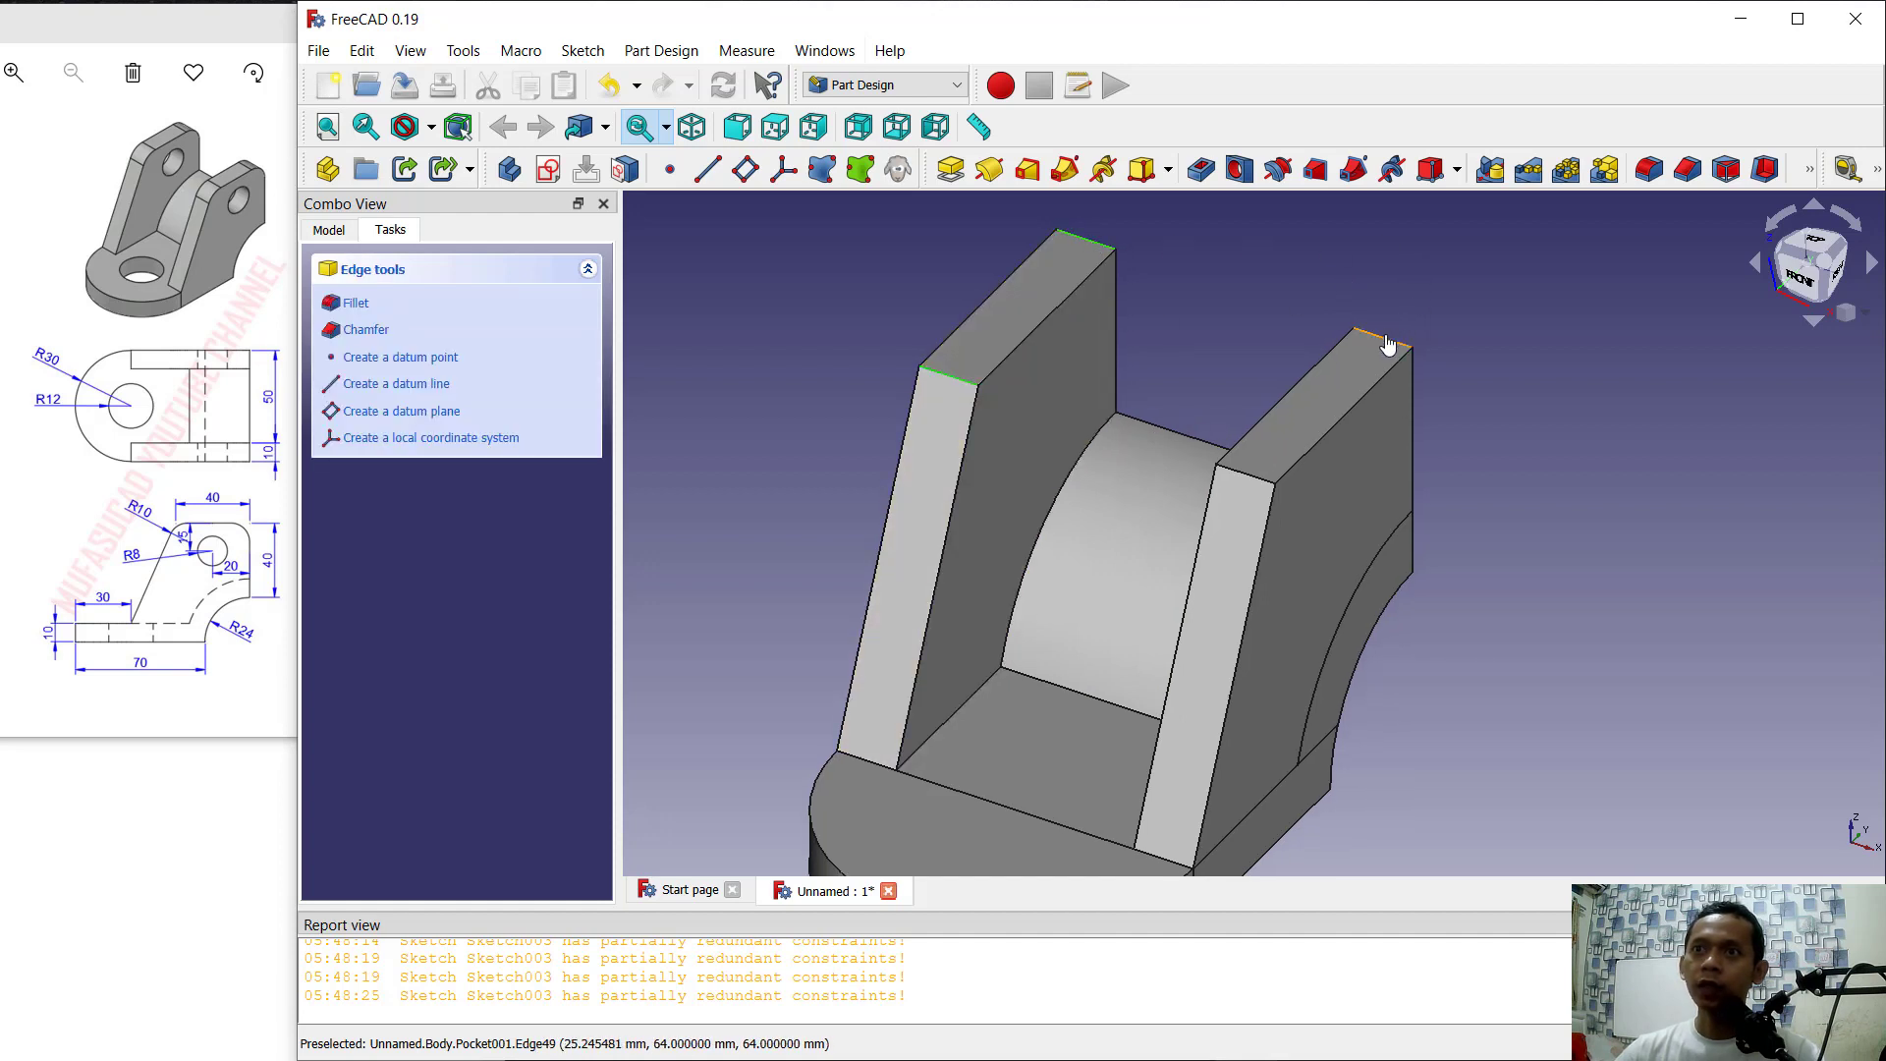
left_click(1248, 481, "ctrl")
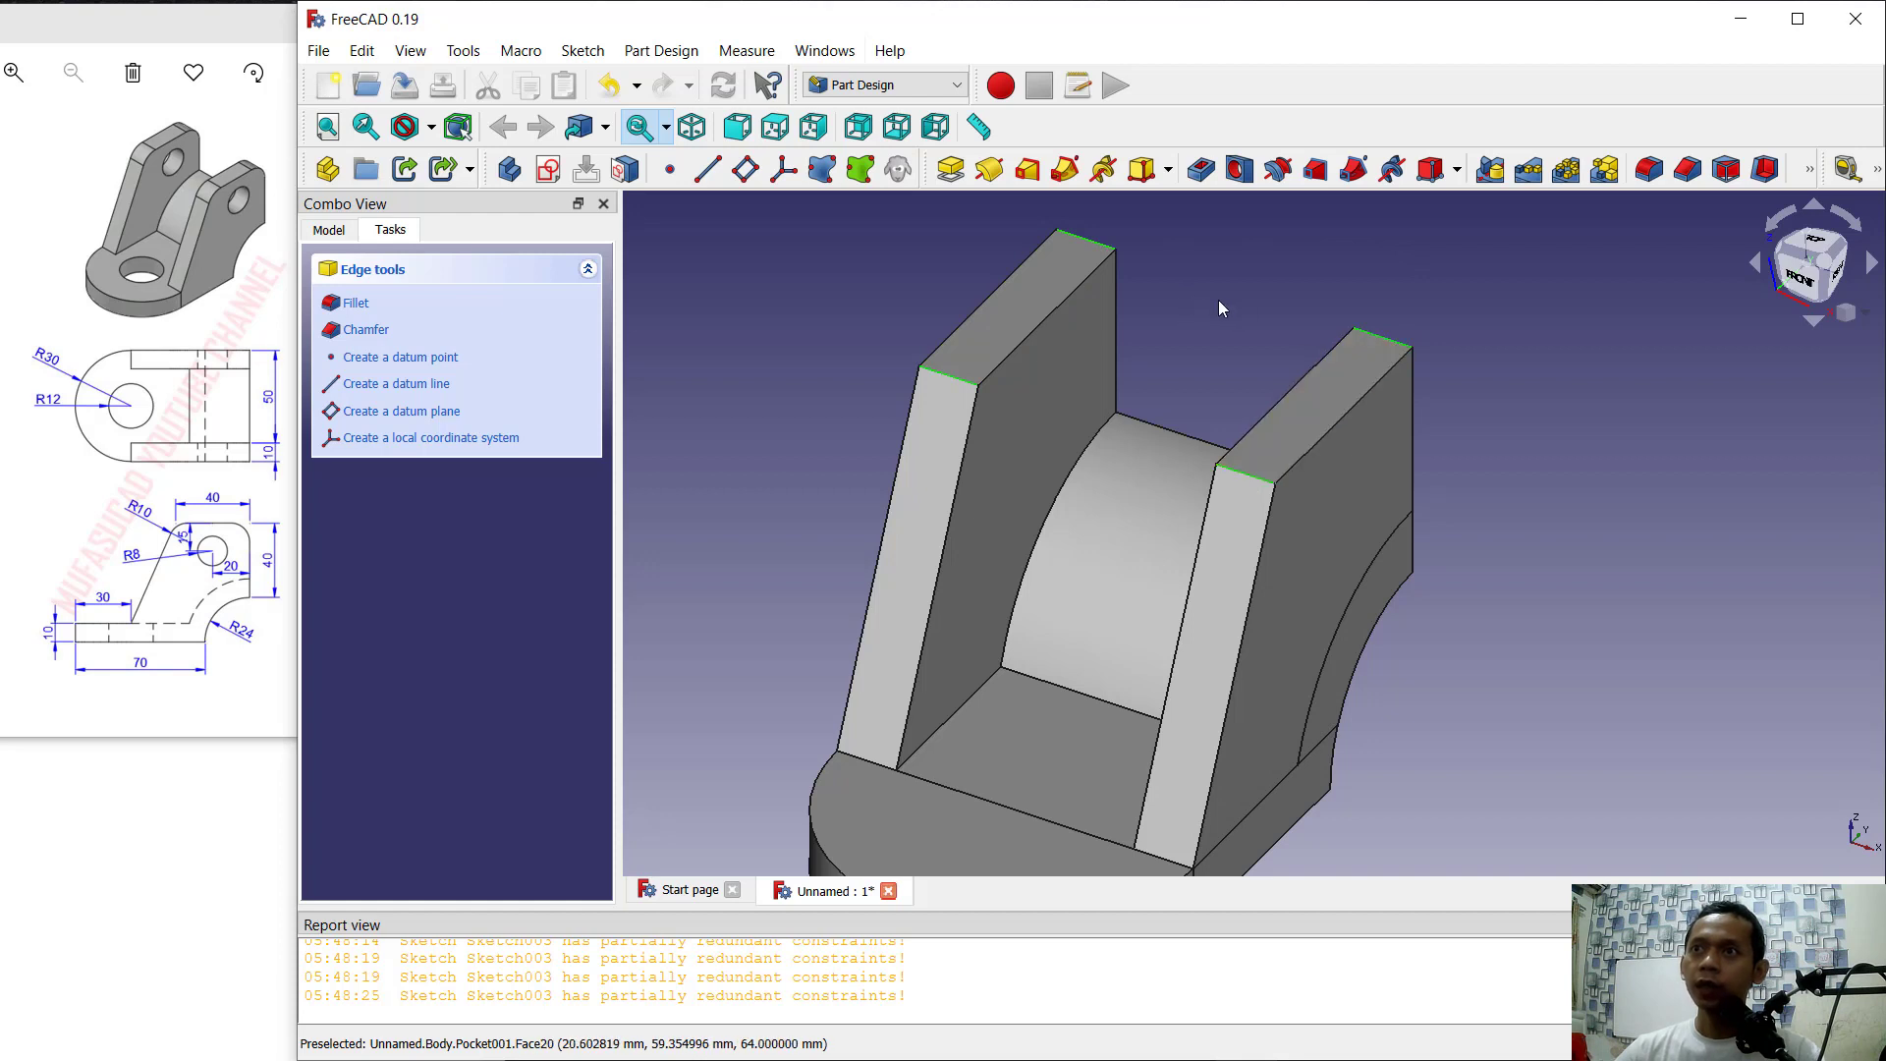
left_click(1648, 169)
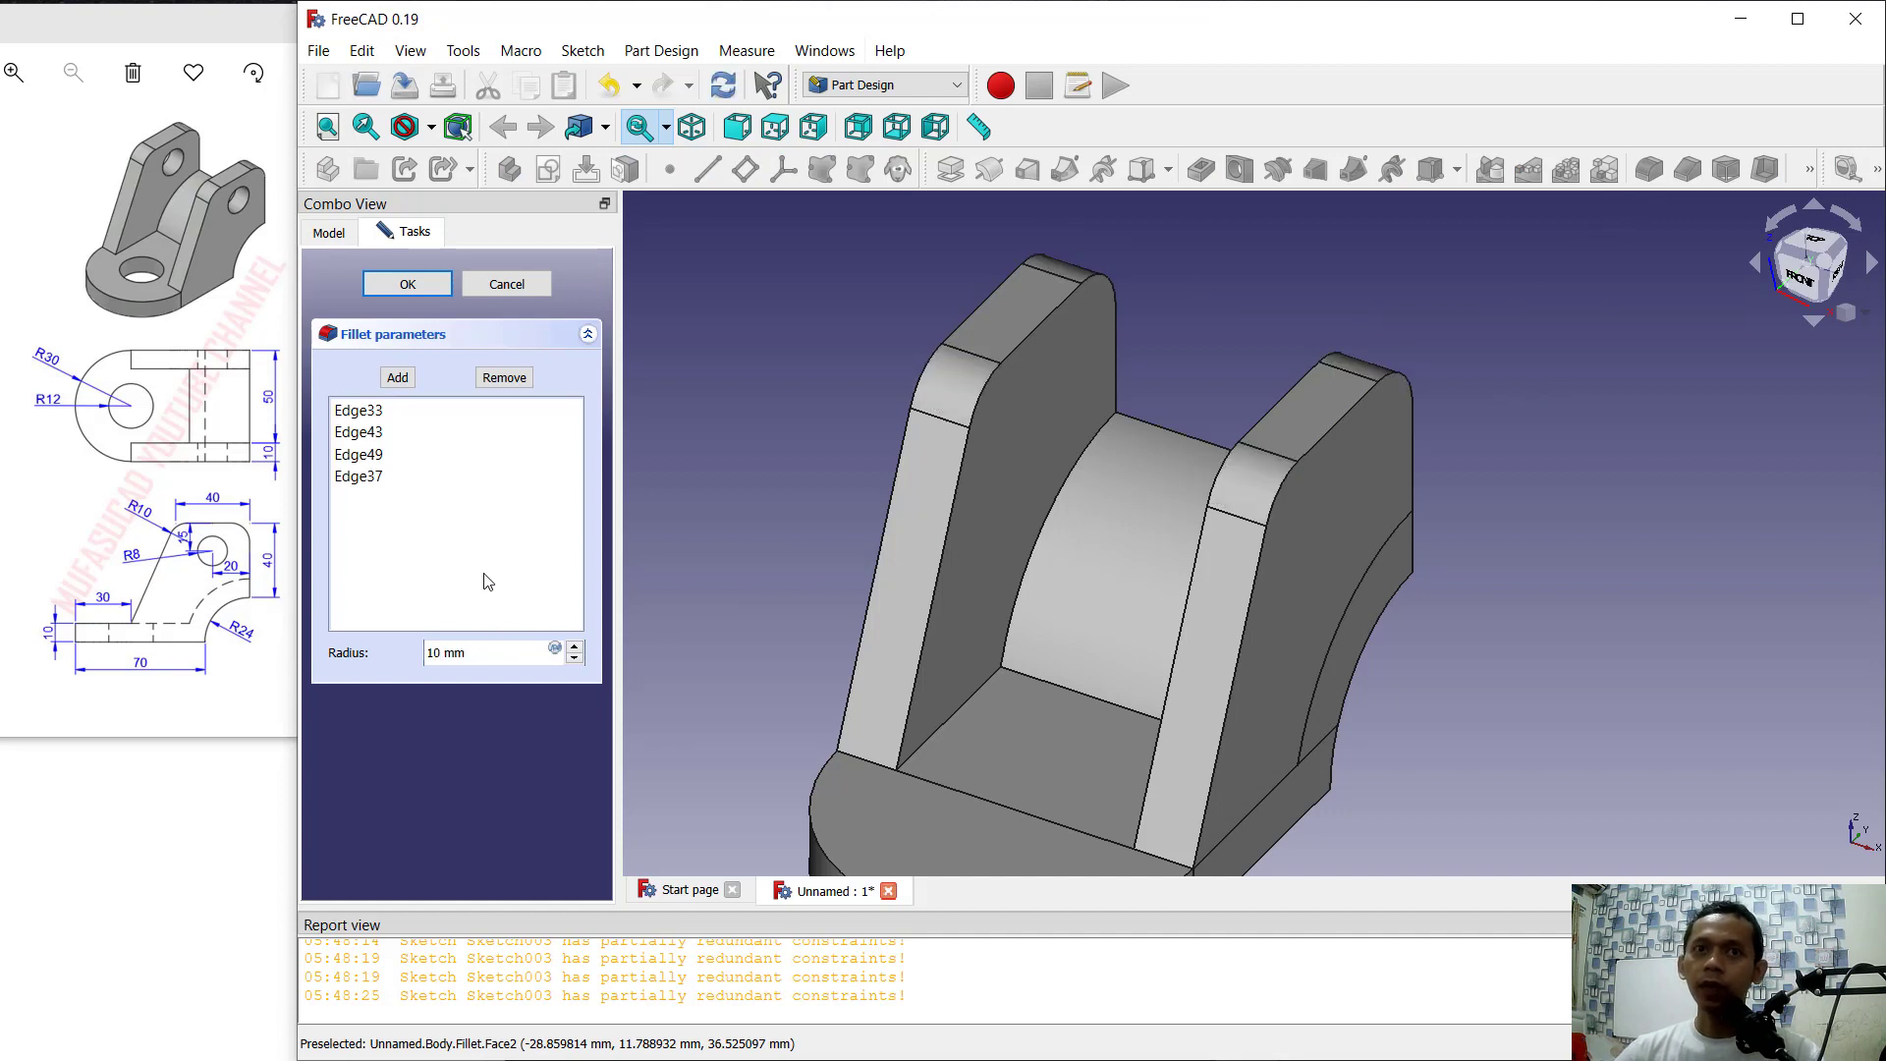
left_click(408, 284)
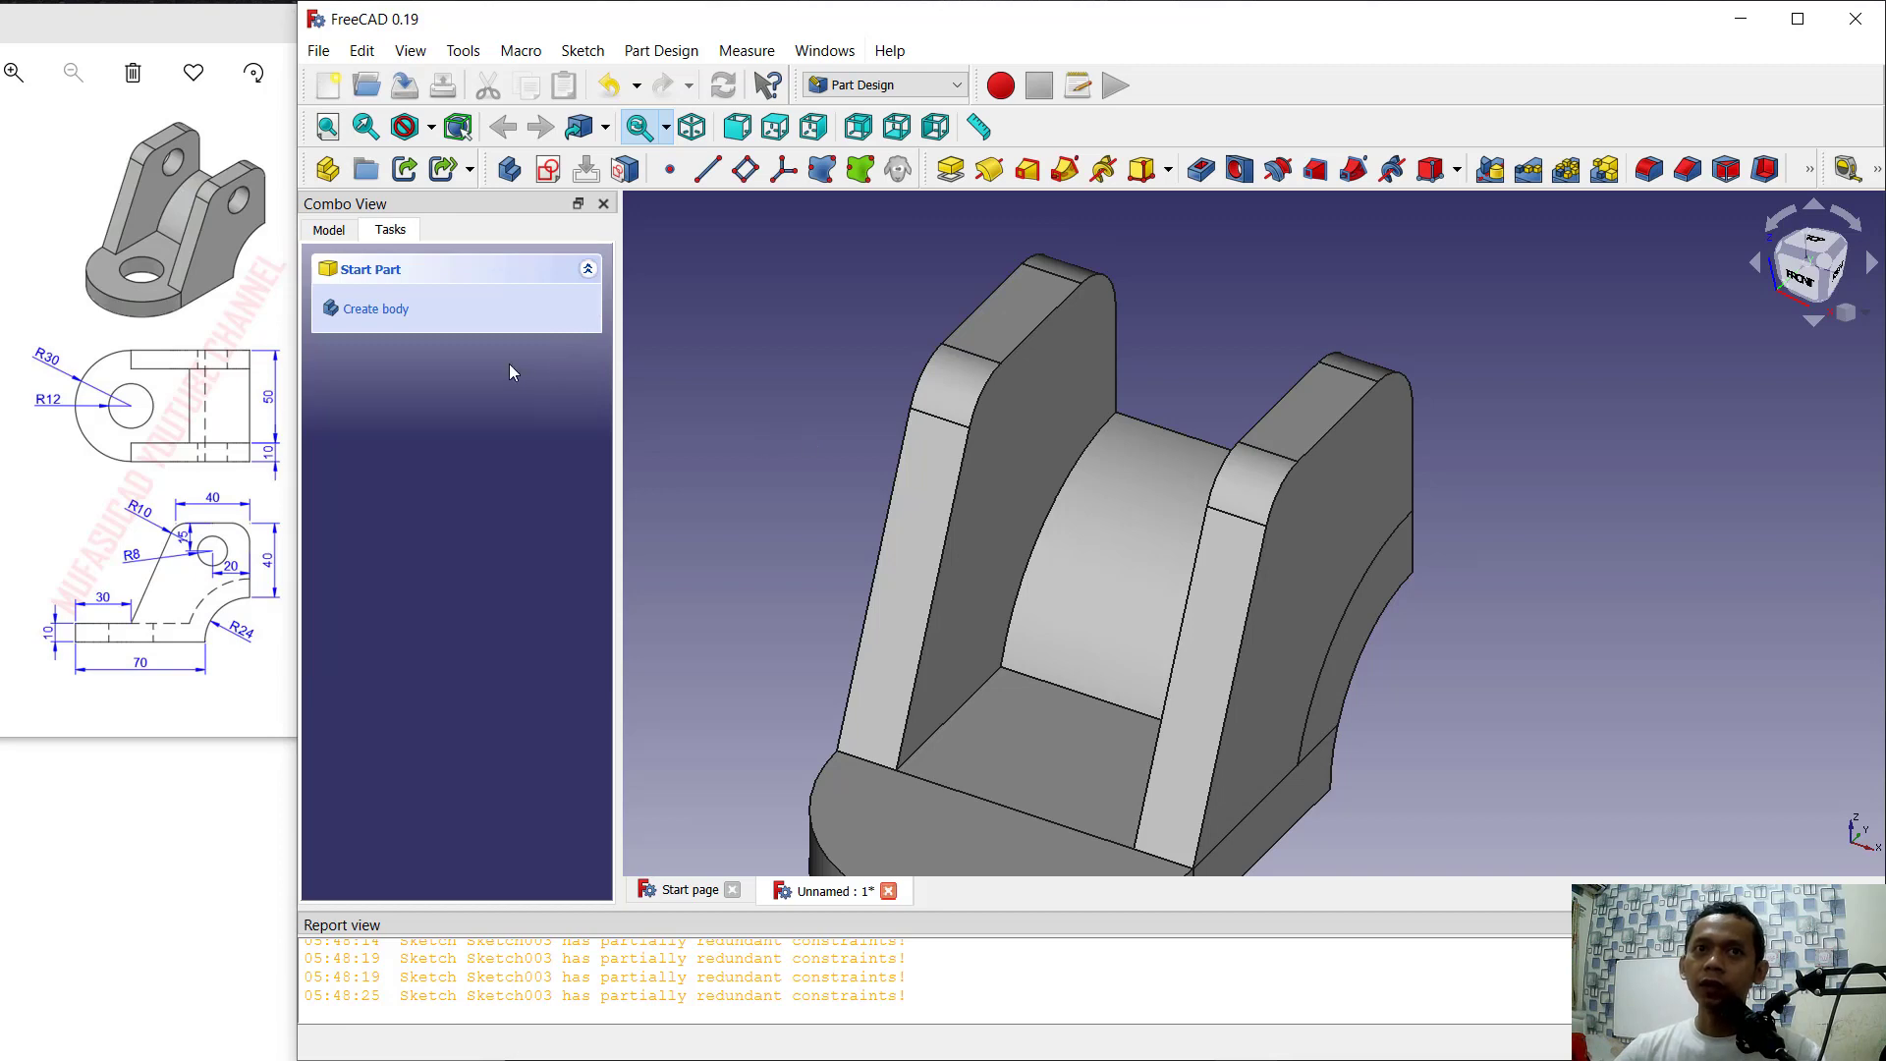
Step: Create a sketch on the side wall's outer face and draw a circle of about 5.65 mm radius in its upper part
left_click(1346, 493)
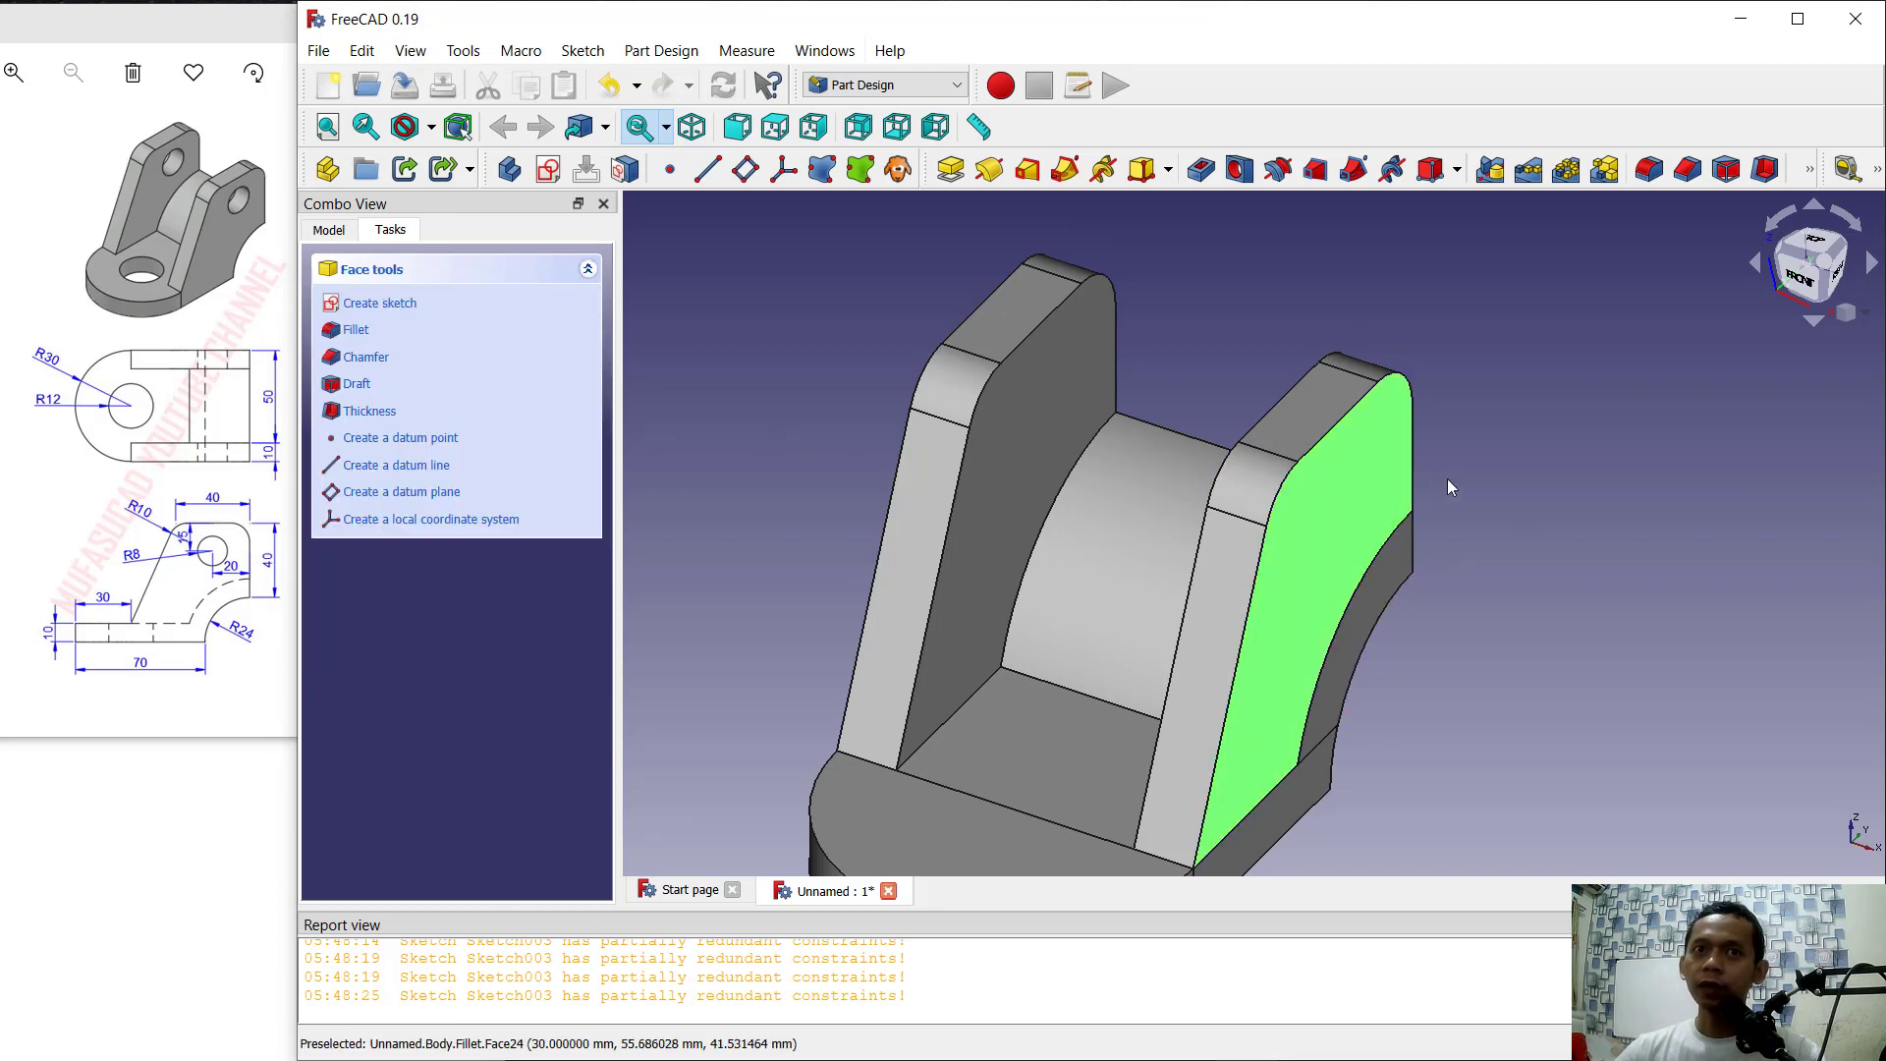
left_click(376, 297)
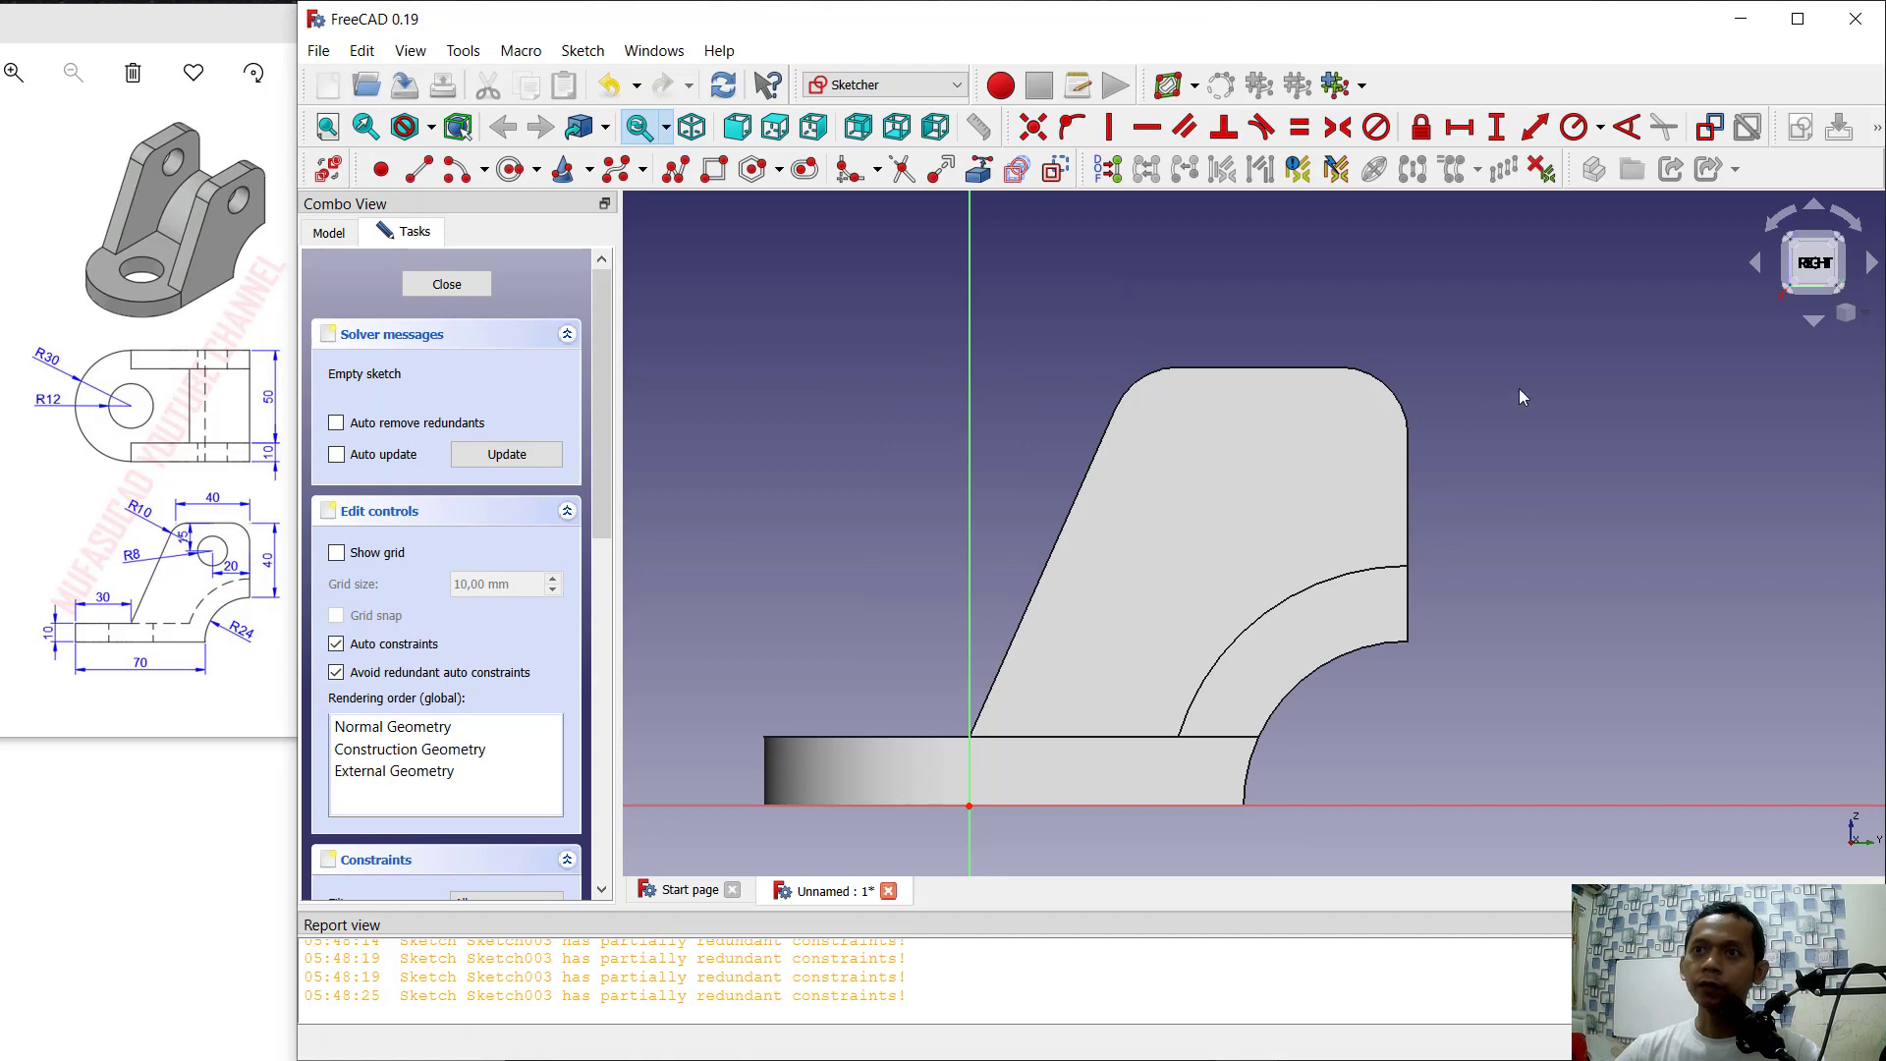
middle_click_drag(1520, 397, 1519, 415)
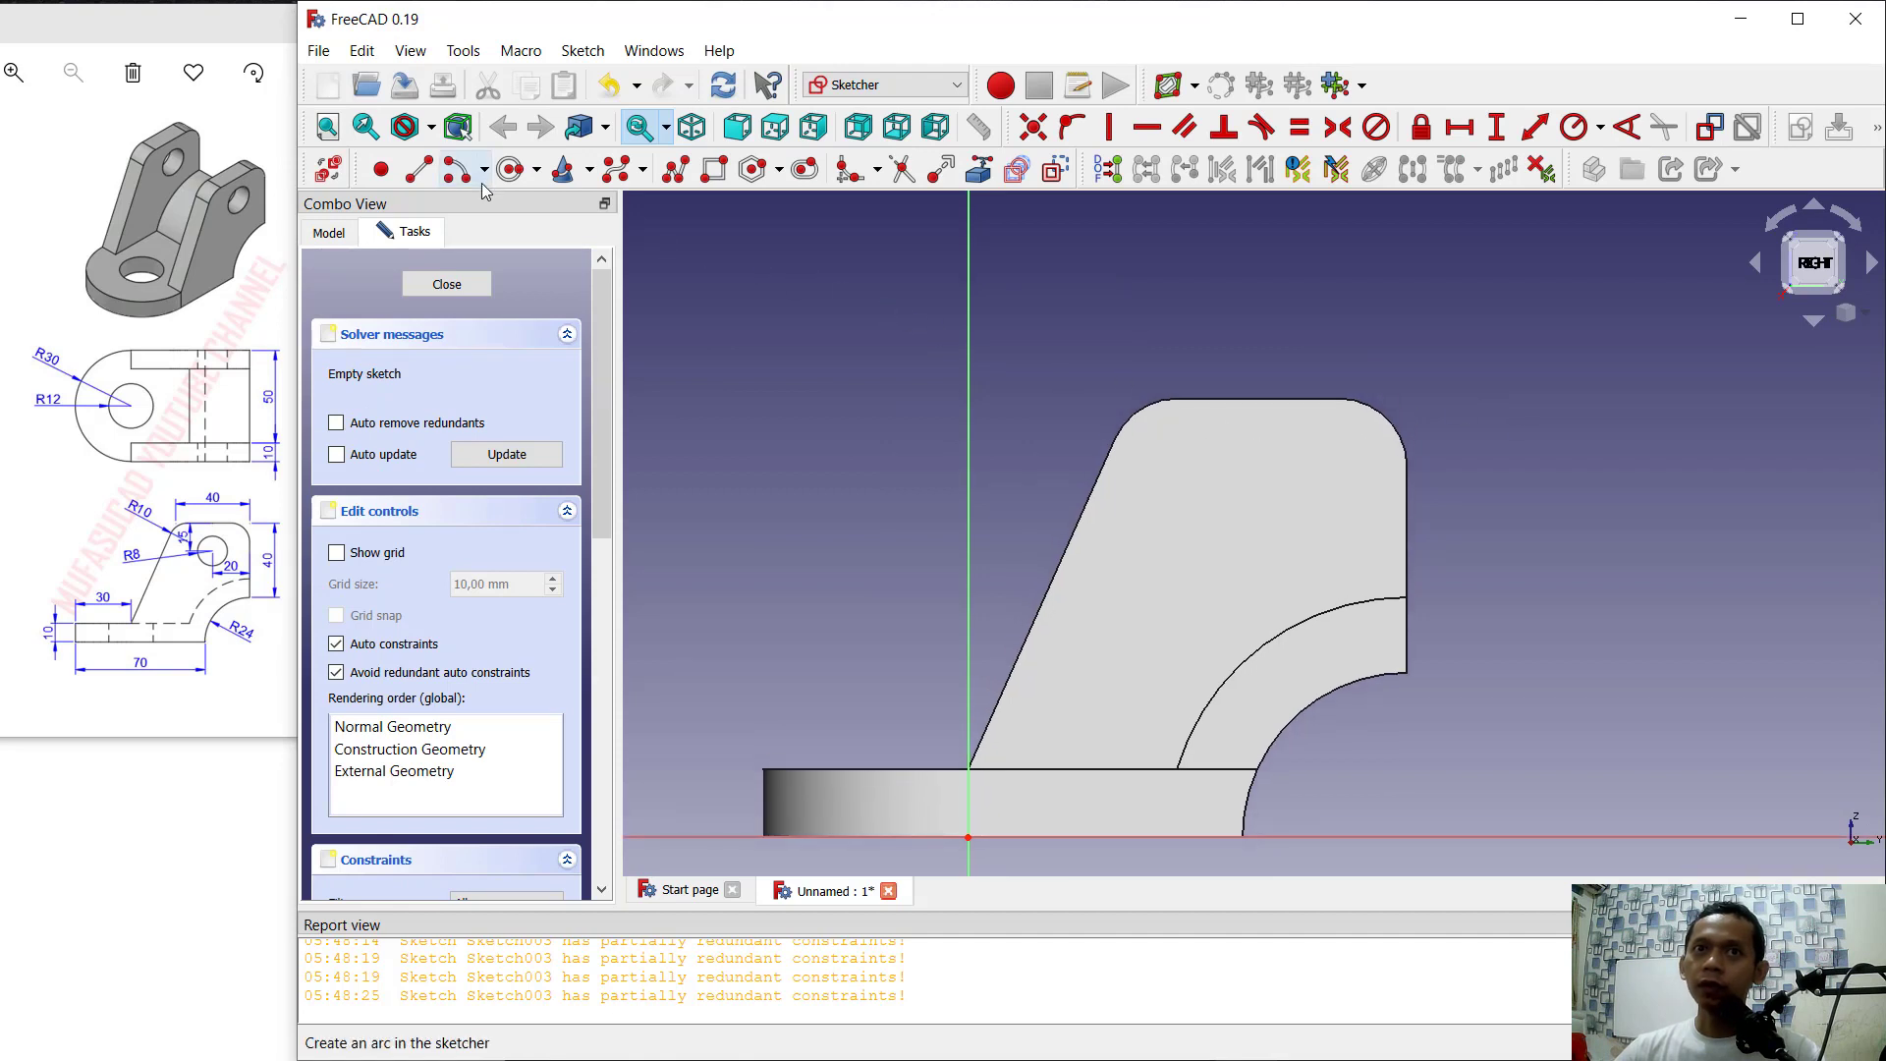
left_click(509, 169)
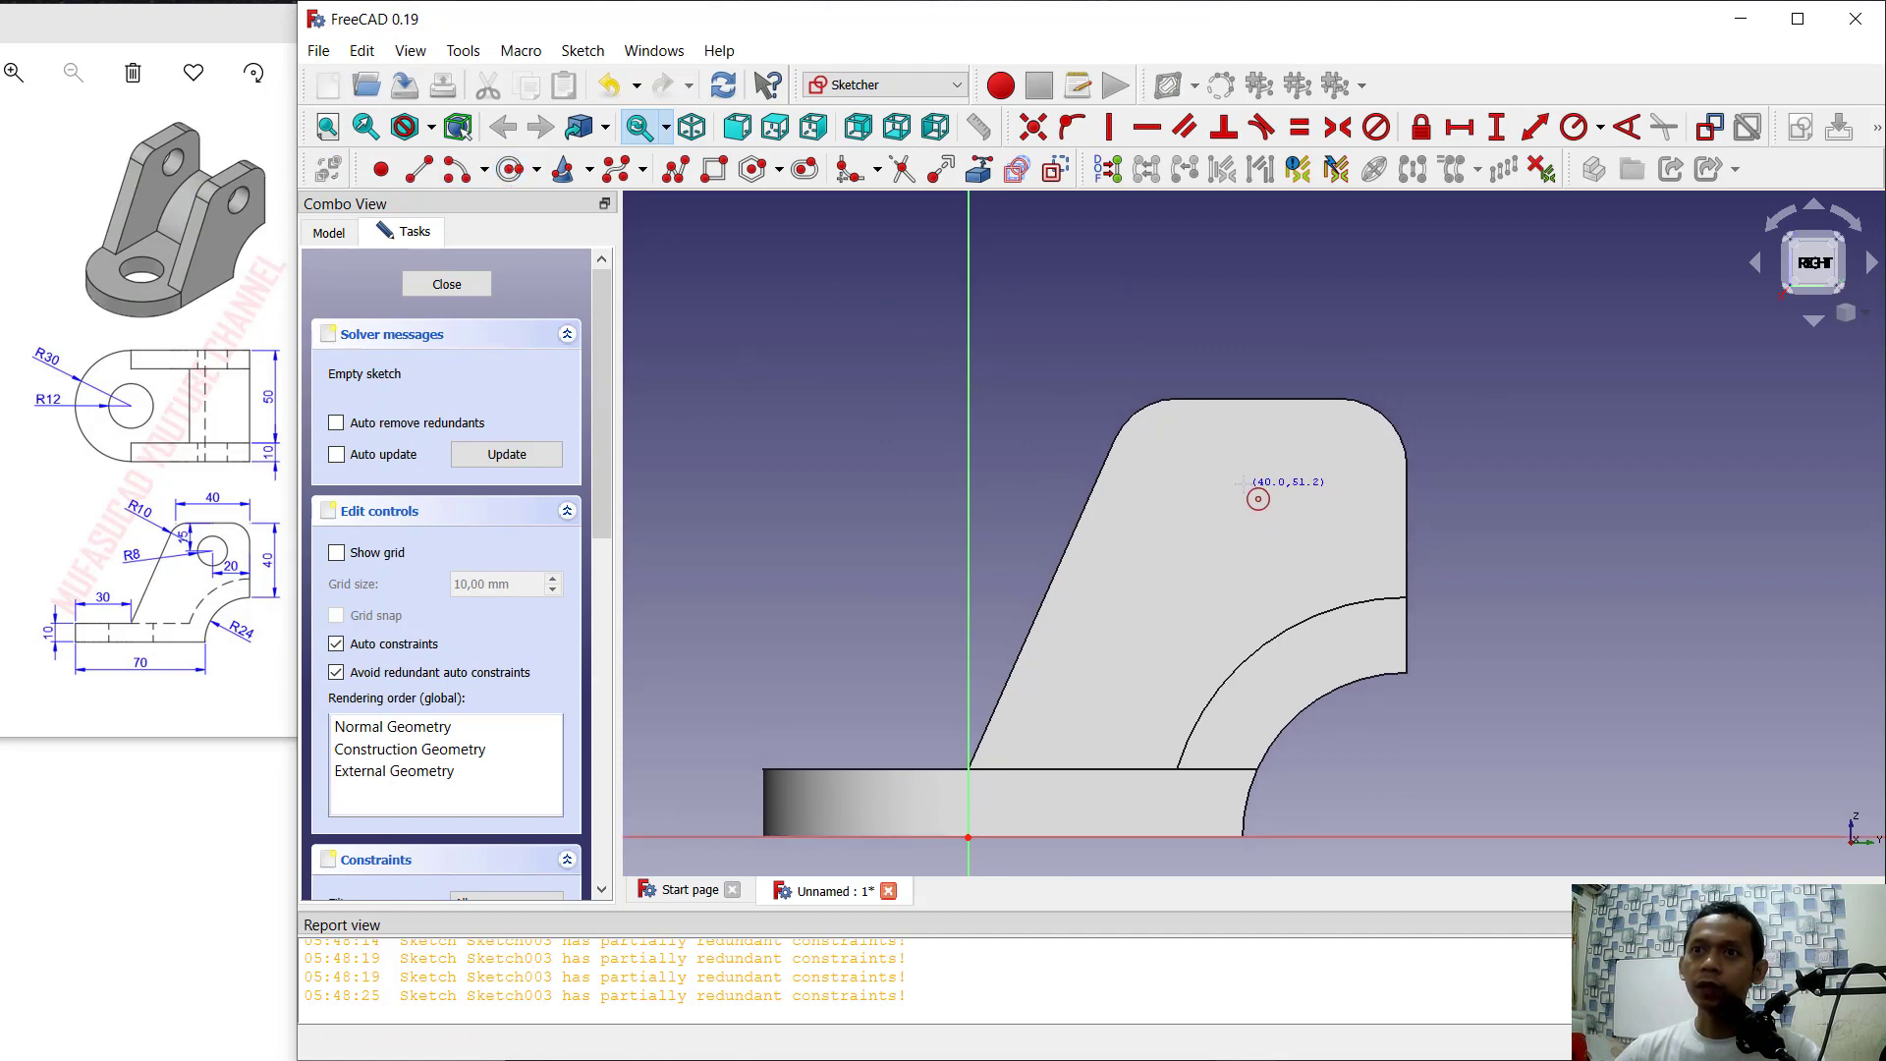
left_click(1247, 496)
left_click(1270, 529)
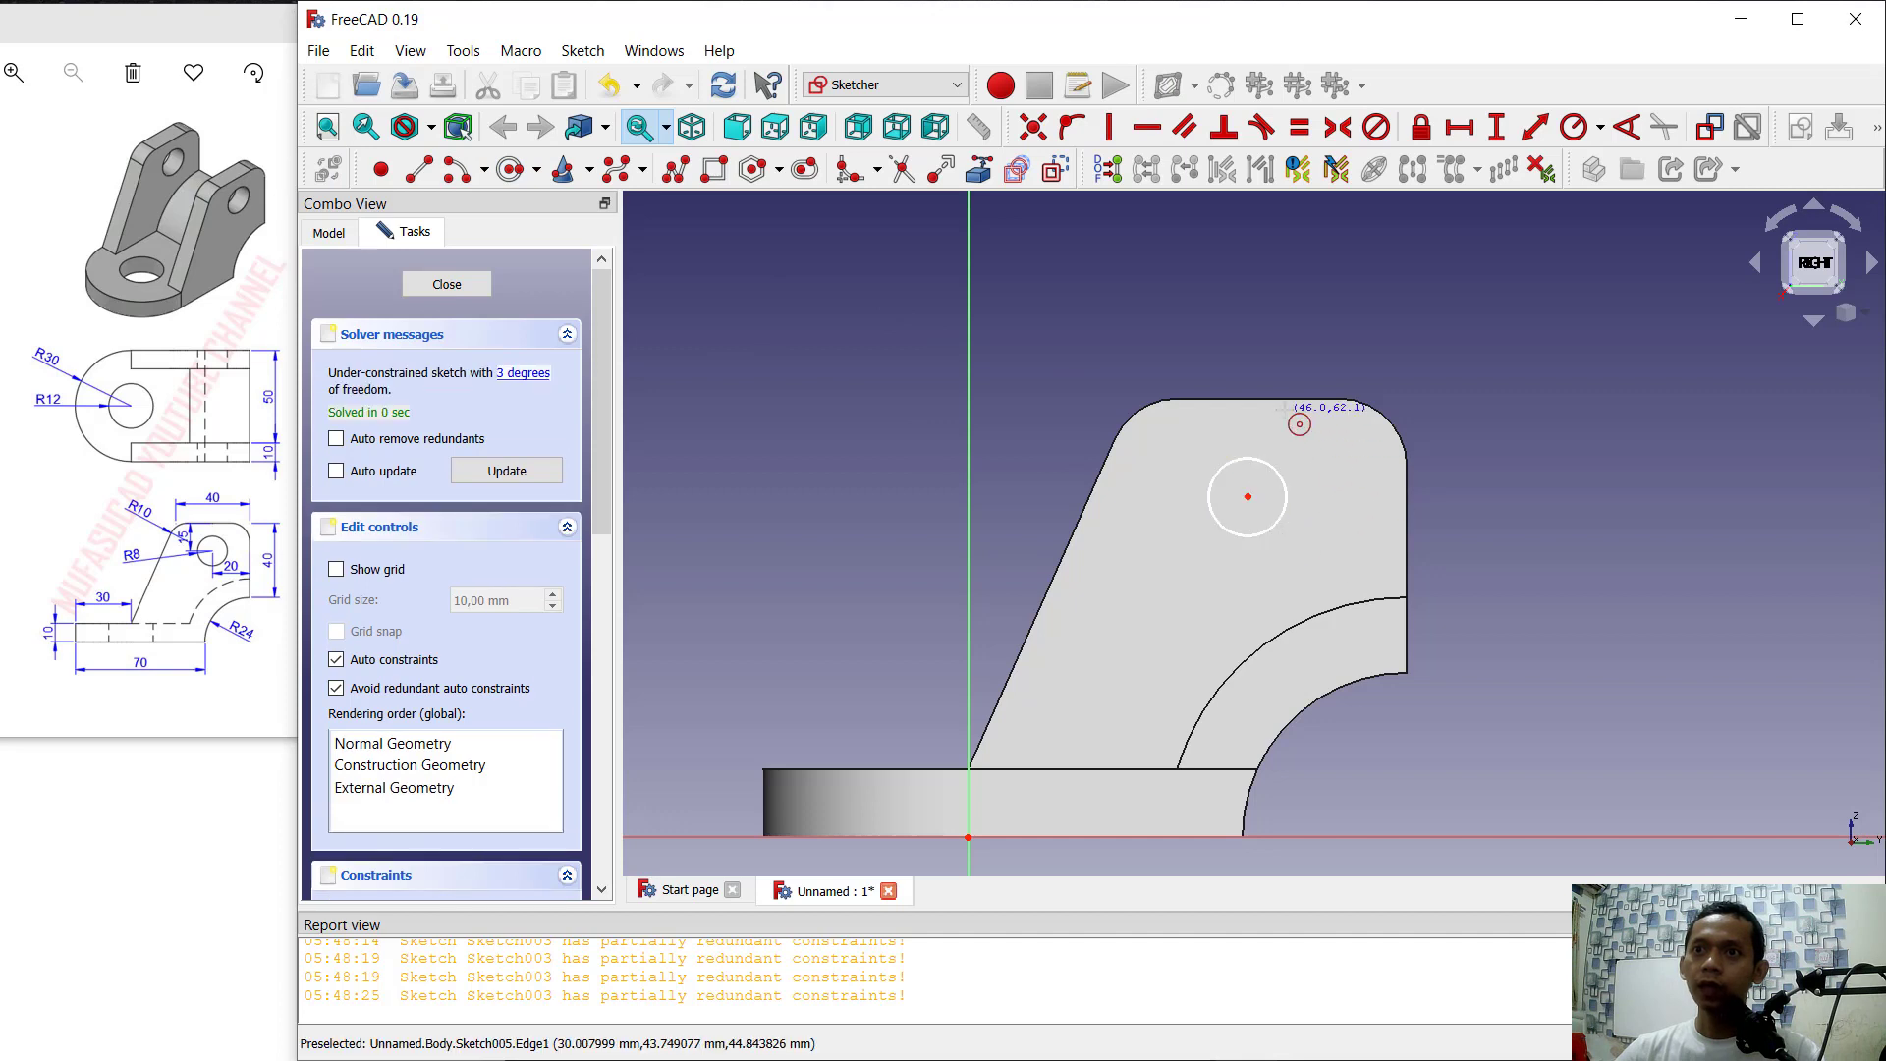
Step: Link the wall's top and rear edges as external geometry and set the circle centre's horizontal distance from the rear edge to 20 mm
left_click(979, 169)
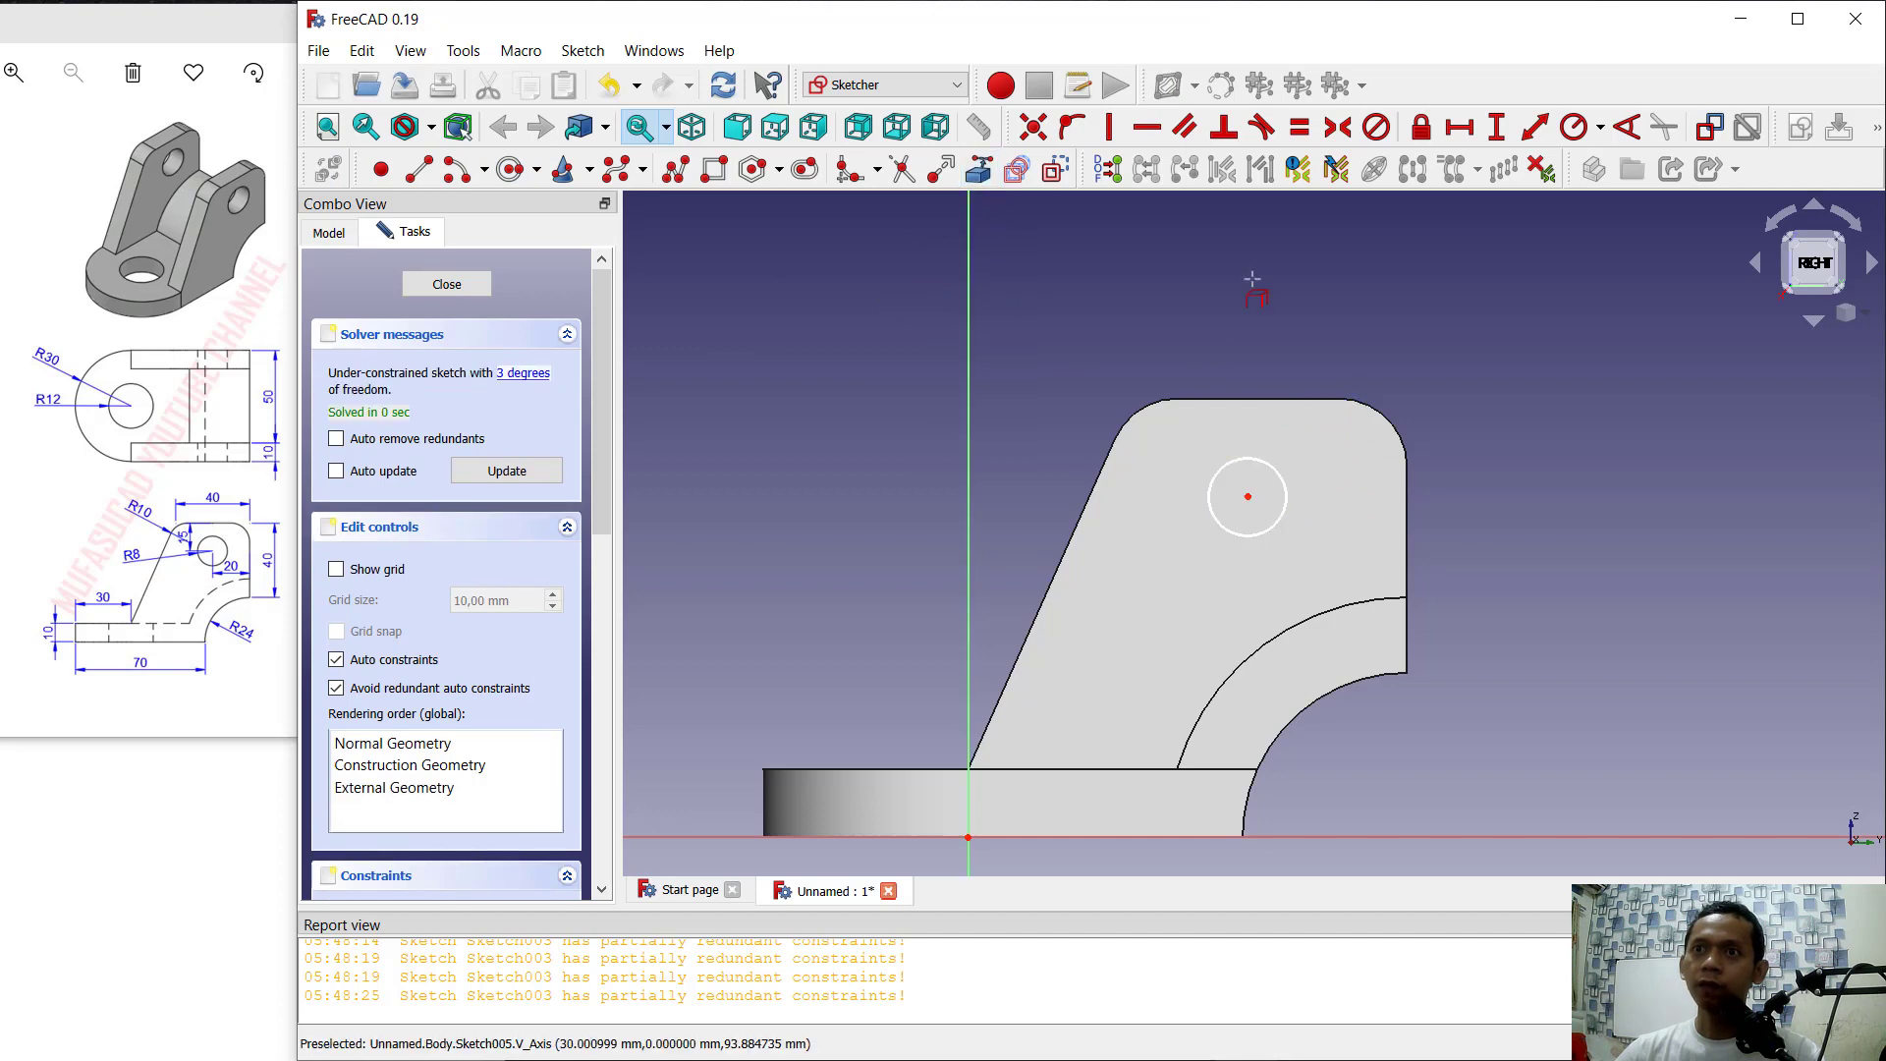
left_click(1406, 507)
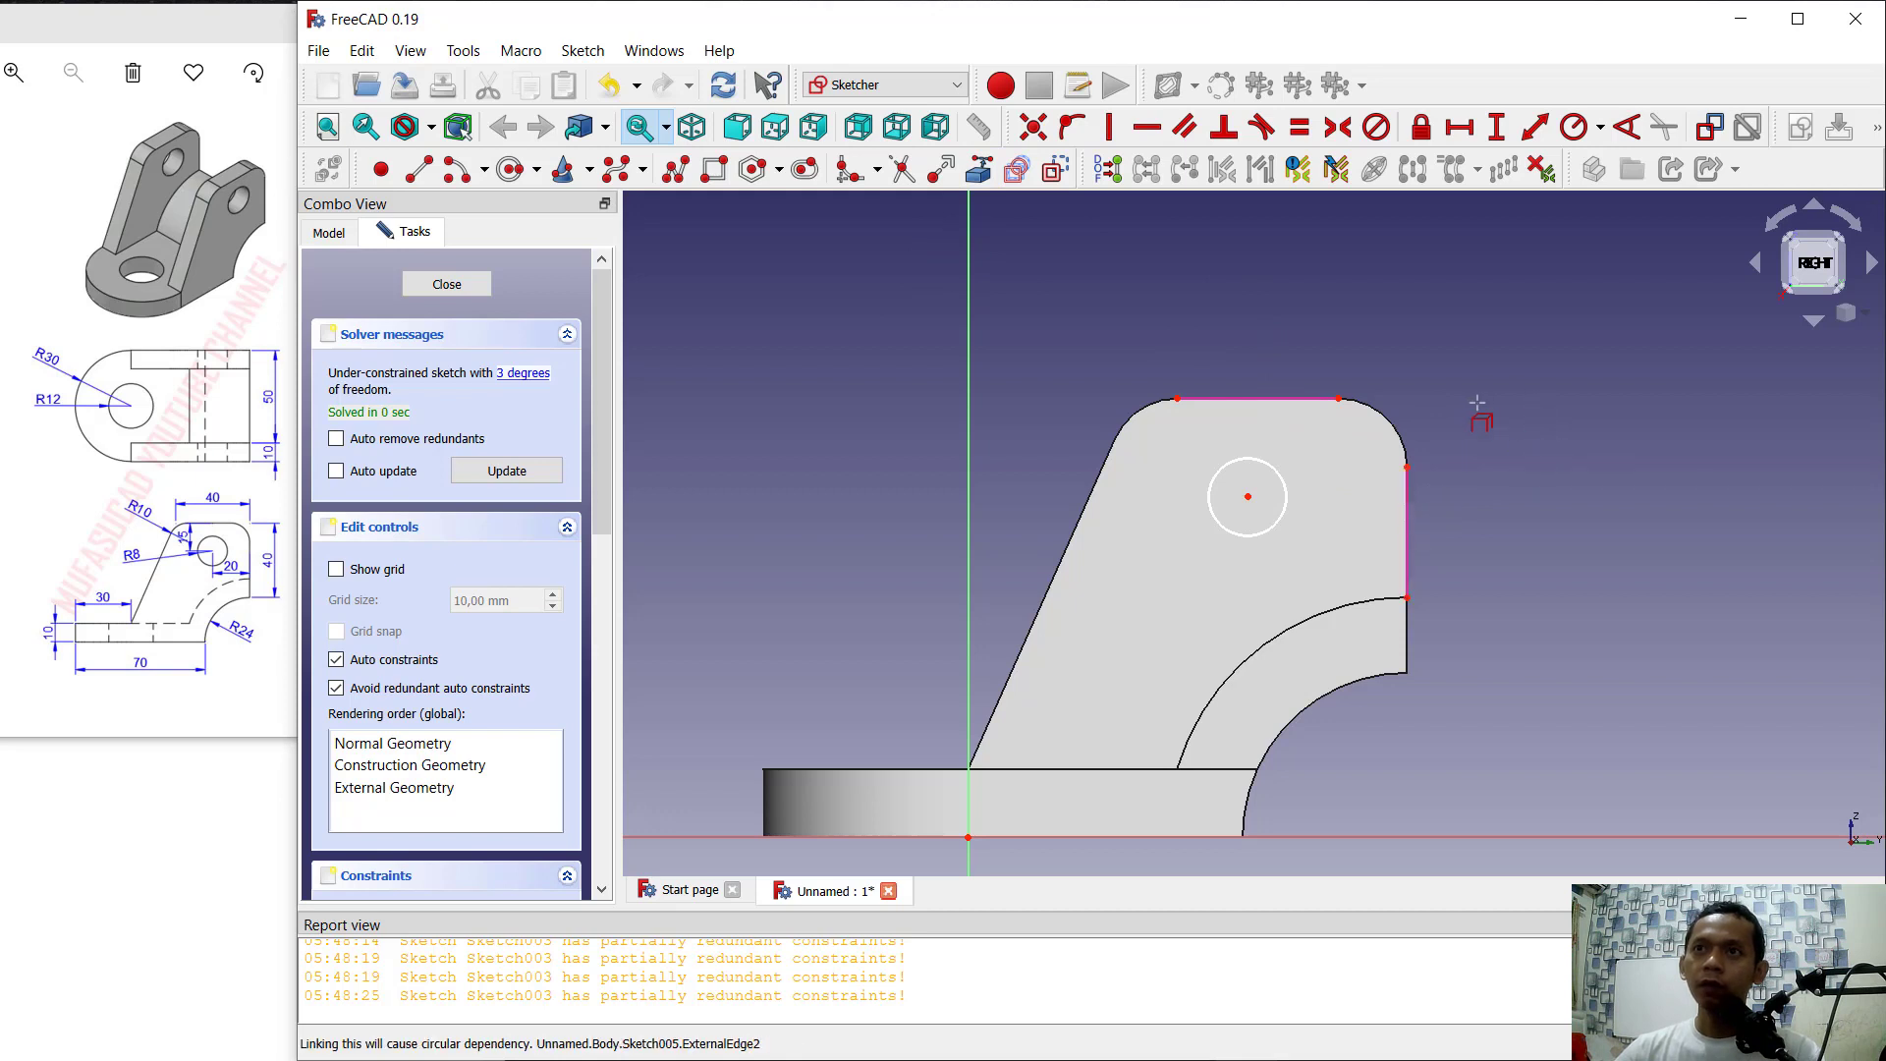
left_click(1460, 127)
left_click(1249, 497)
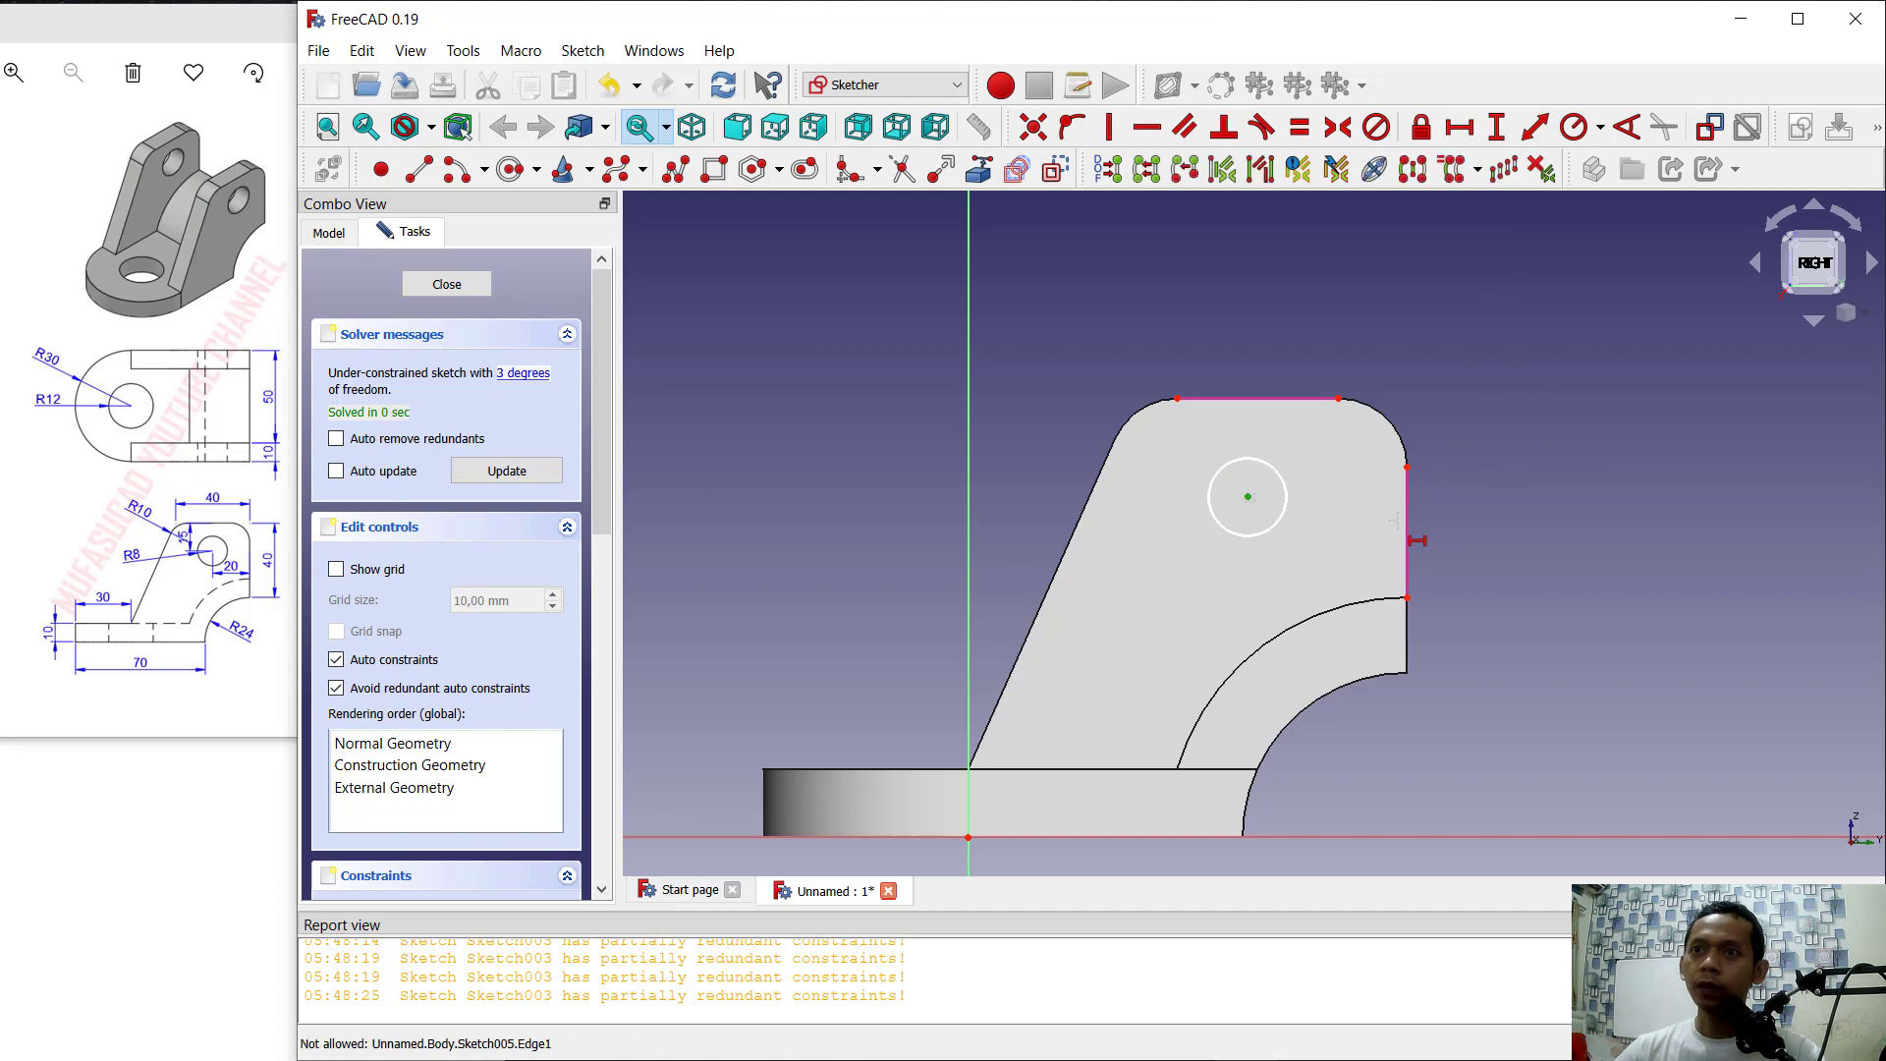
left_click(1406, 467)
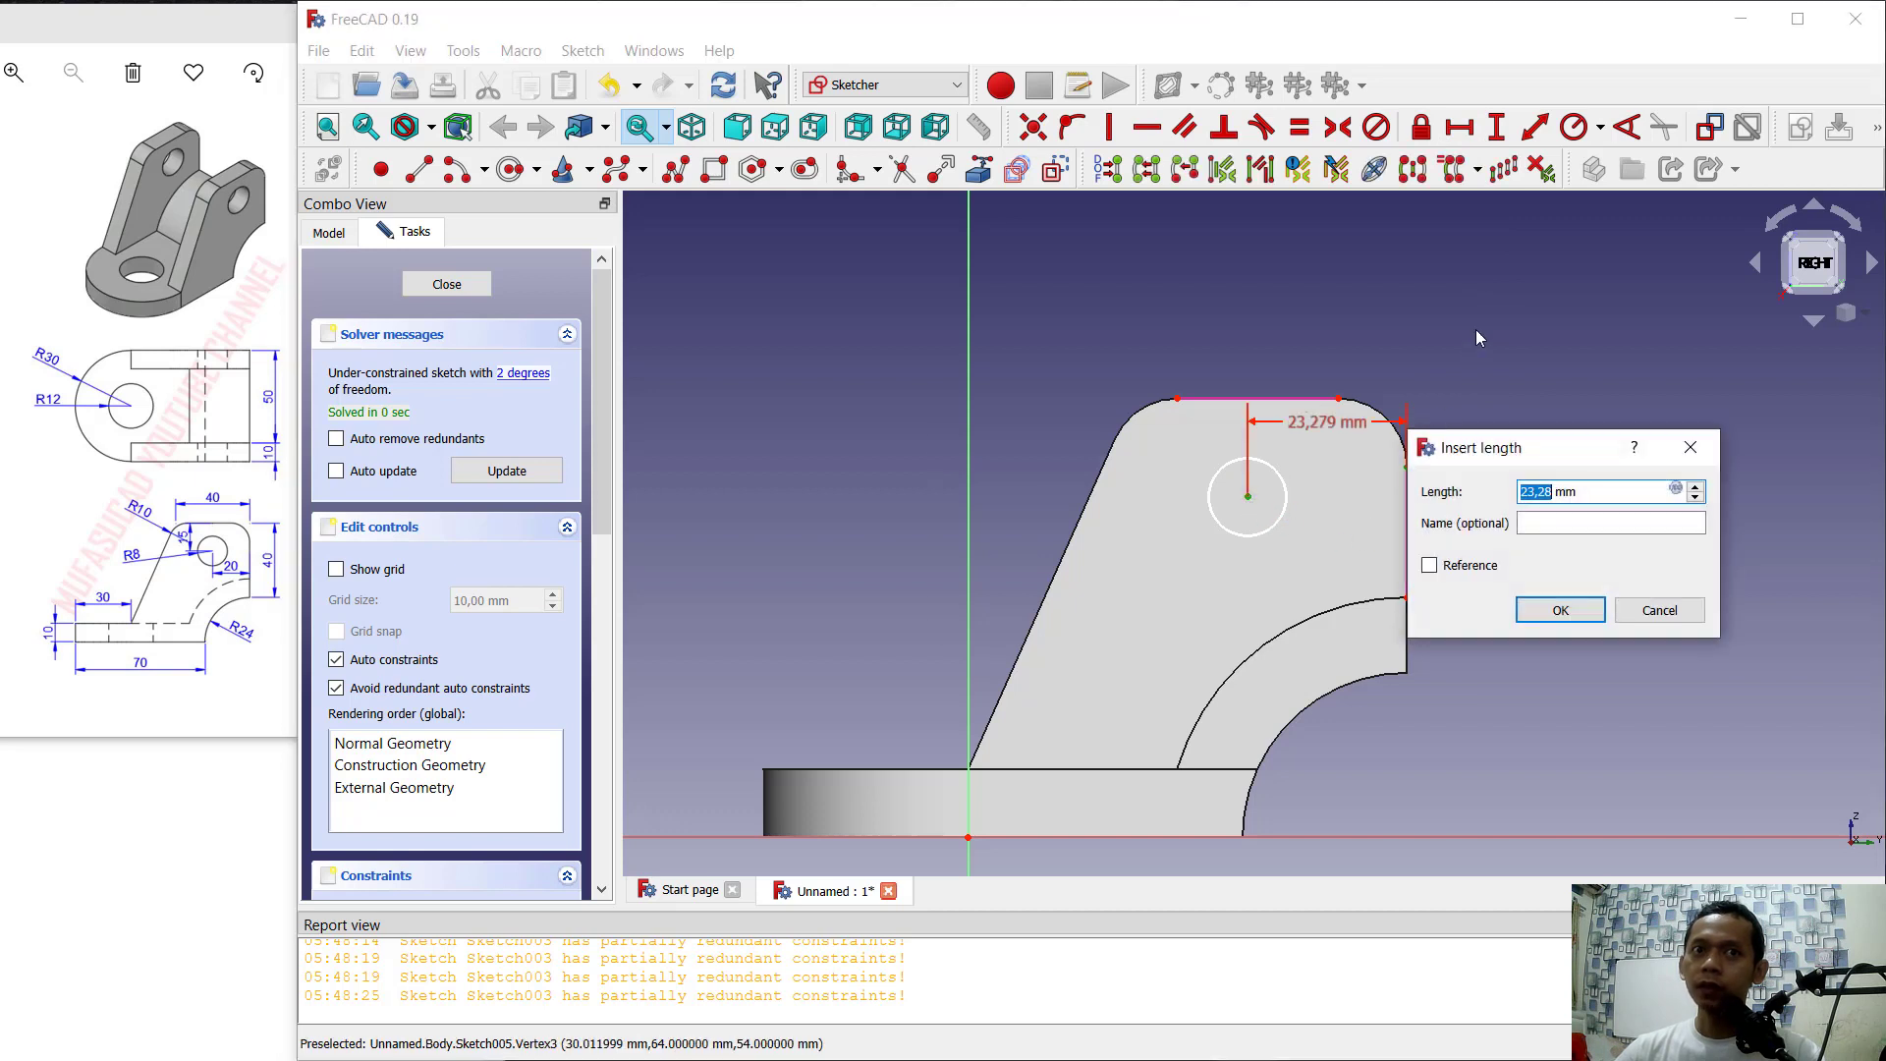
type("20")
key("Return")
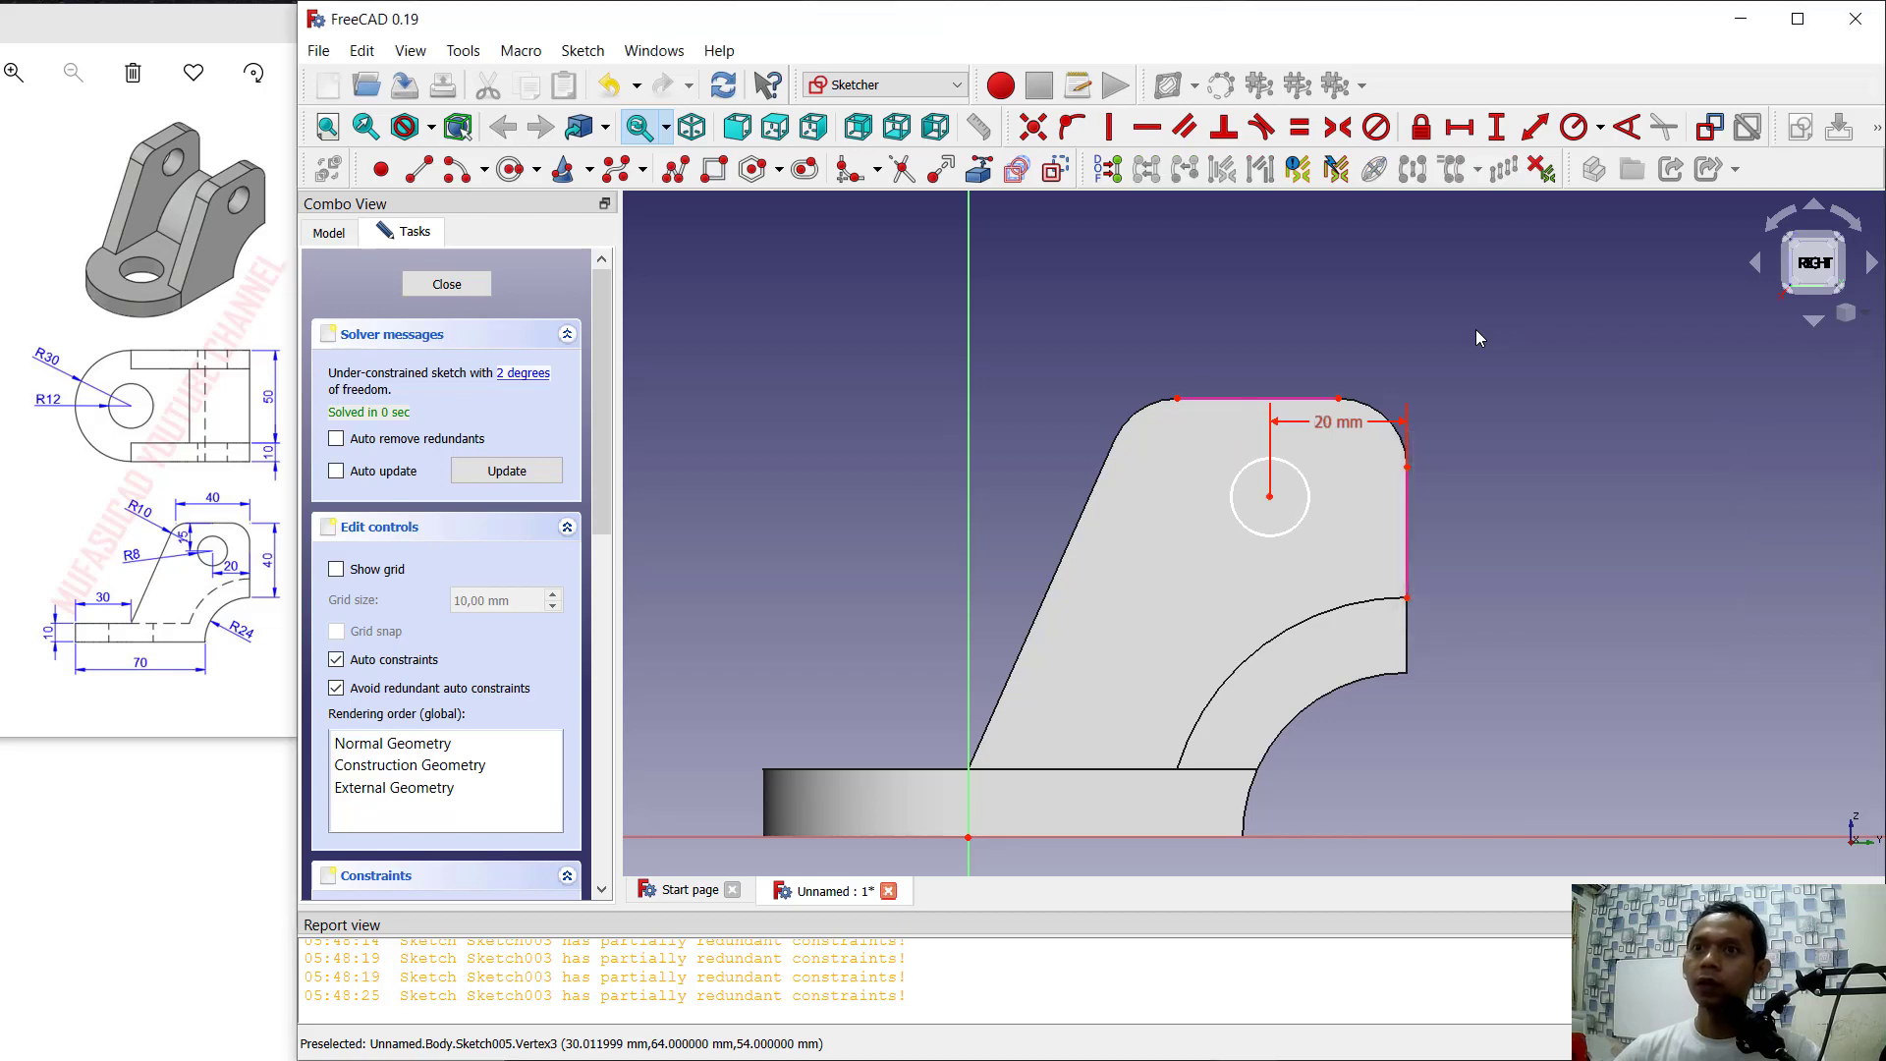
Step: Set the vertical distance between the circle's centre and the wall's top edge to 15 mm
left_click(1498, 128)
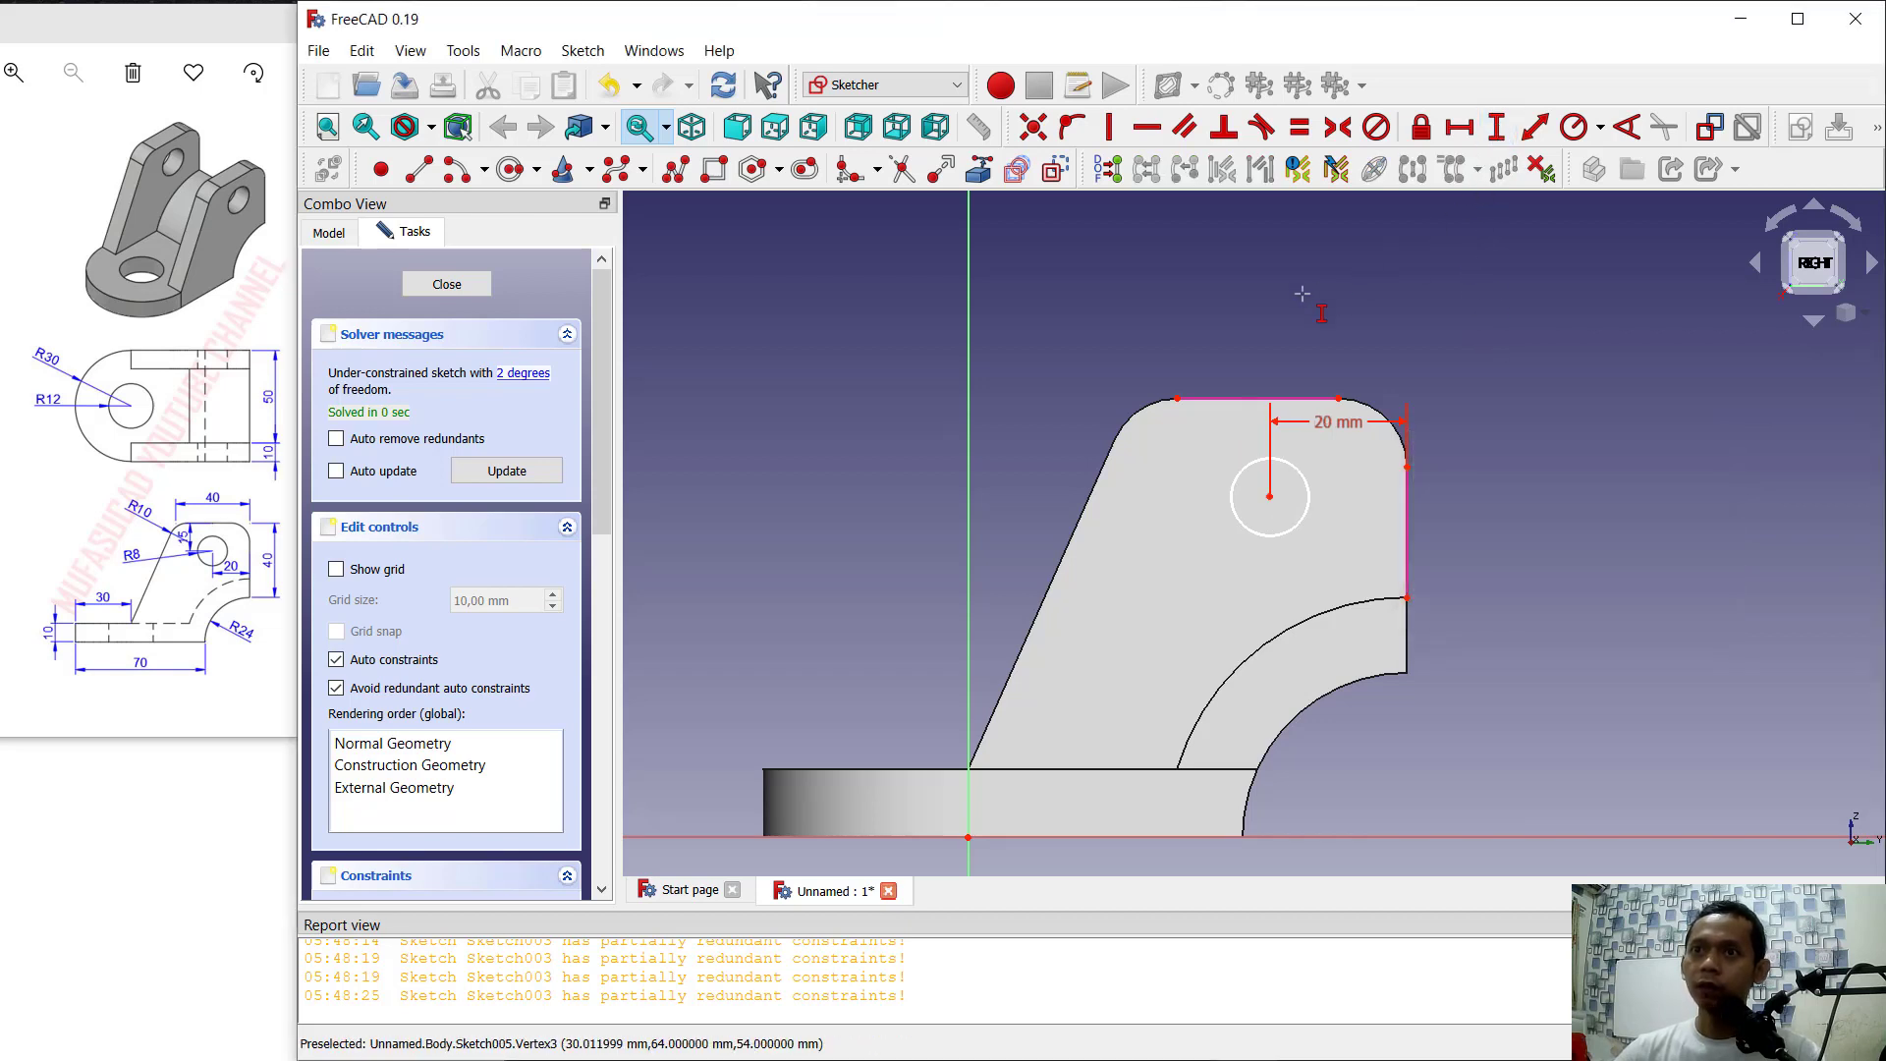
left_click(1267, 496)
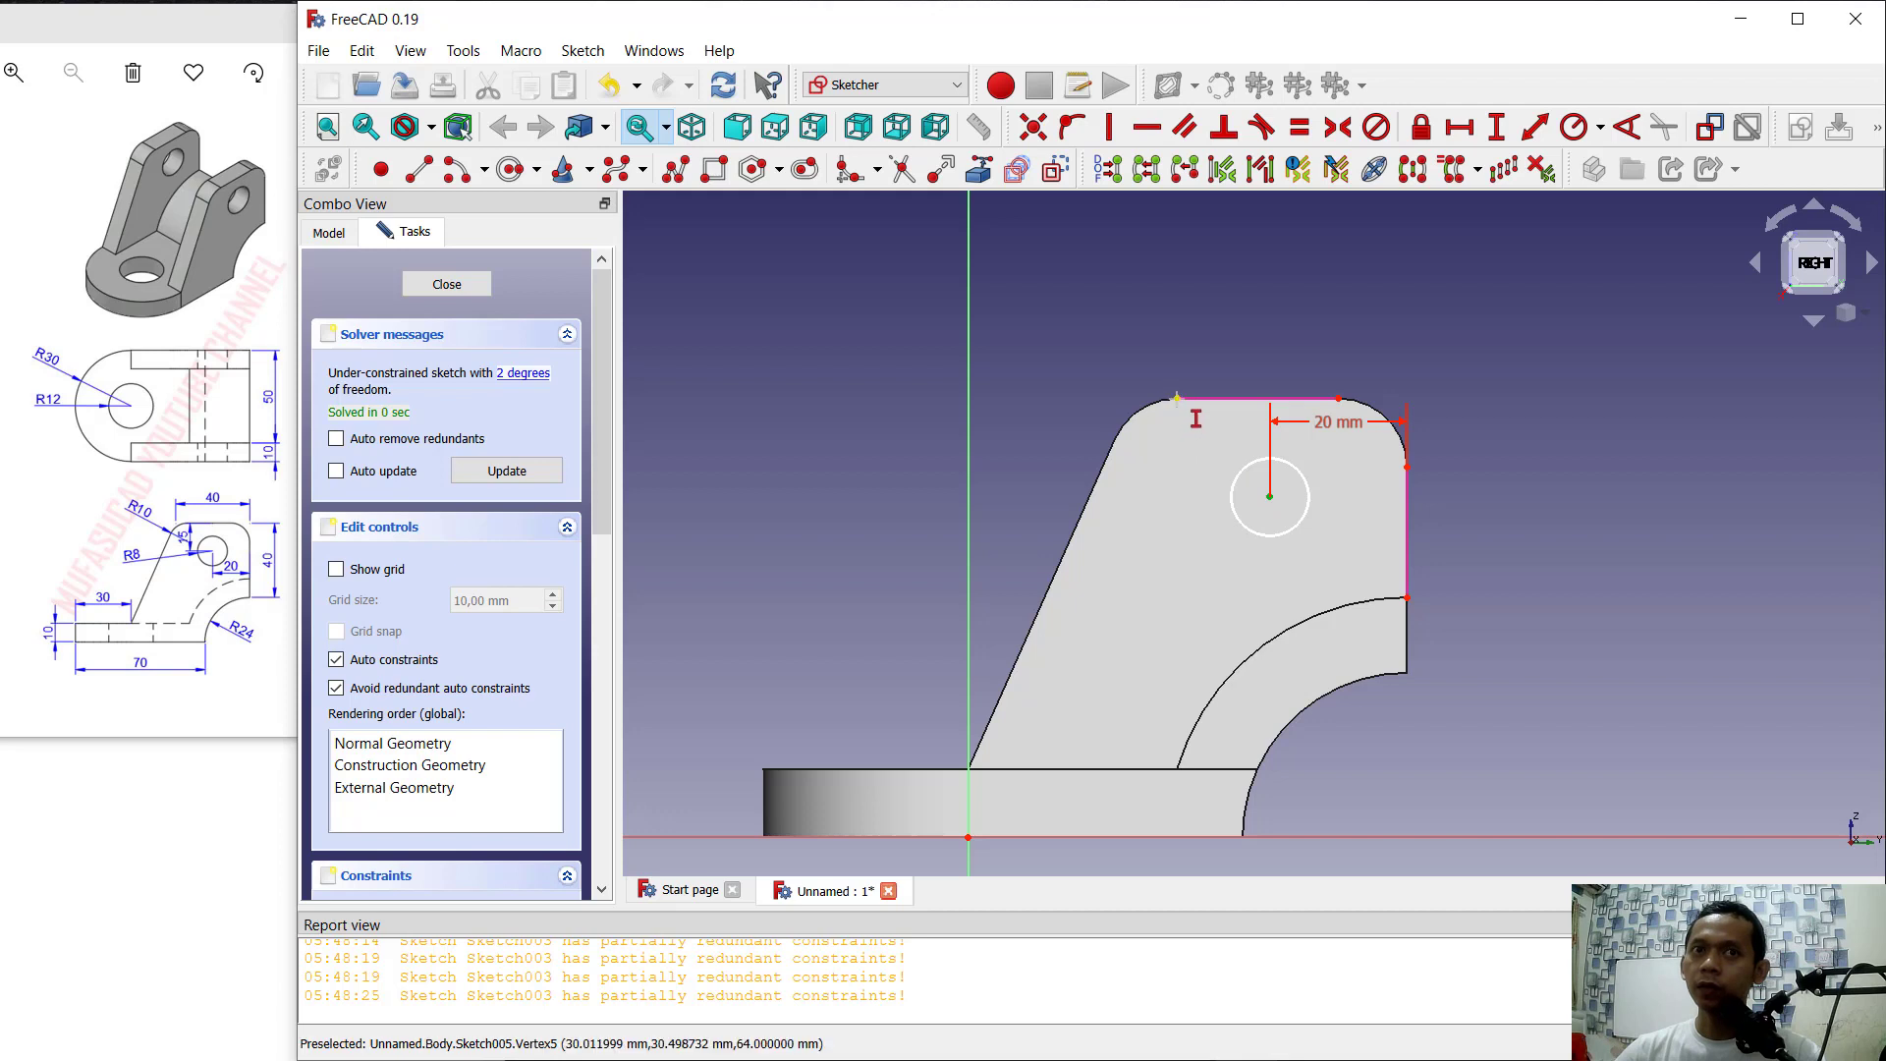
left_click(1176, 398)
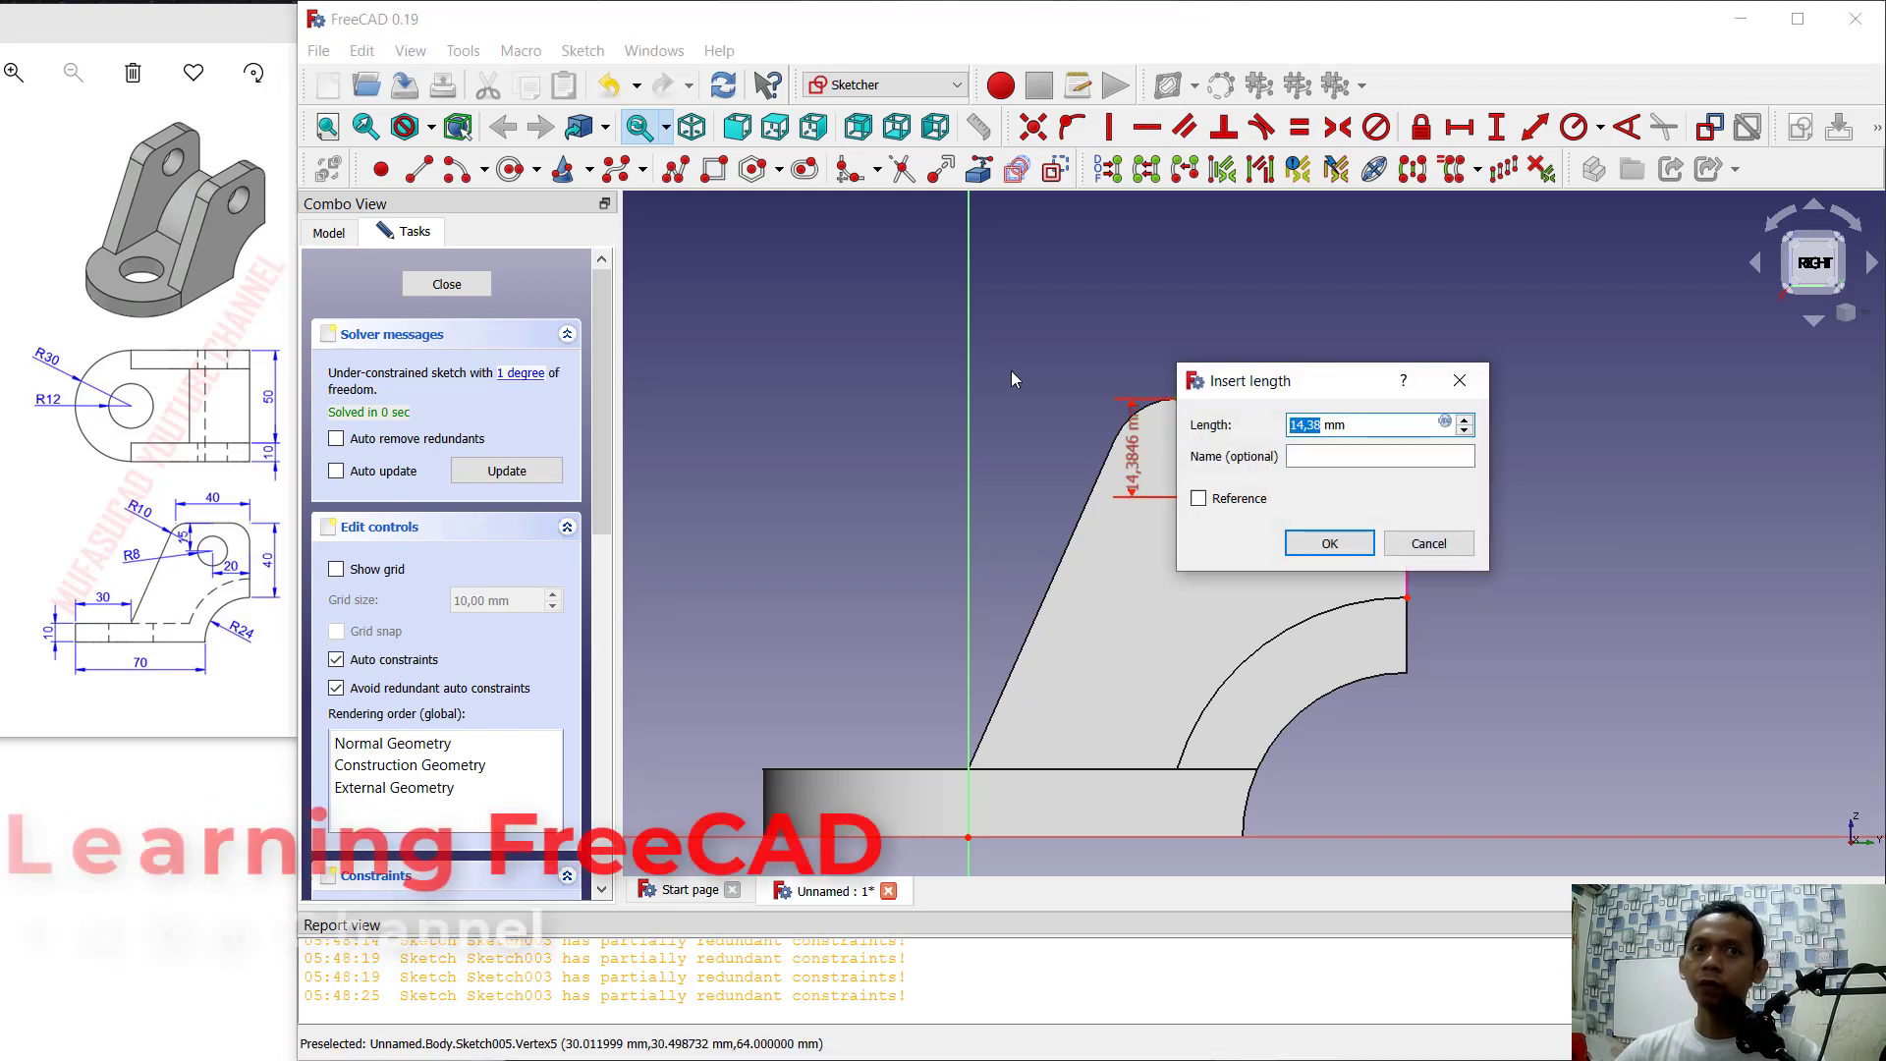
type("15")
key("Return")
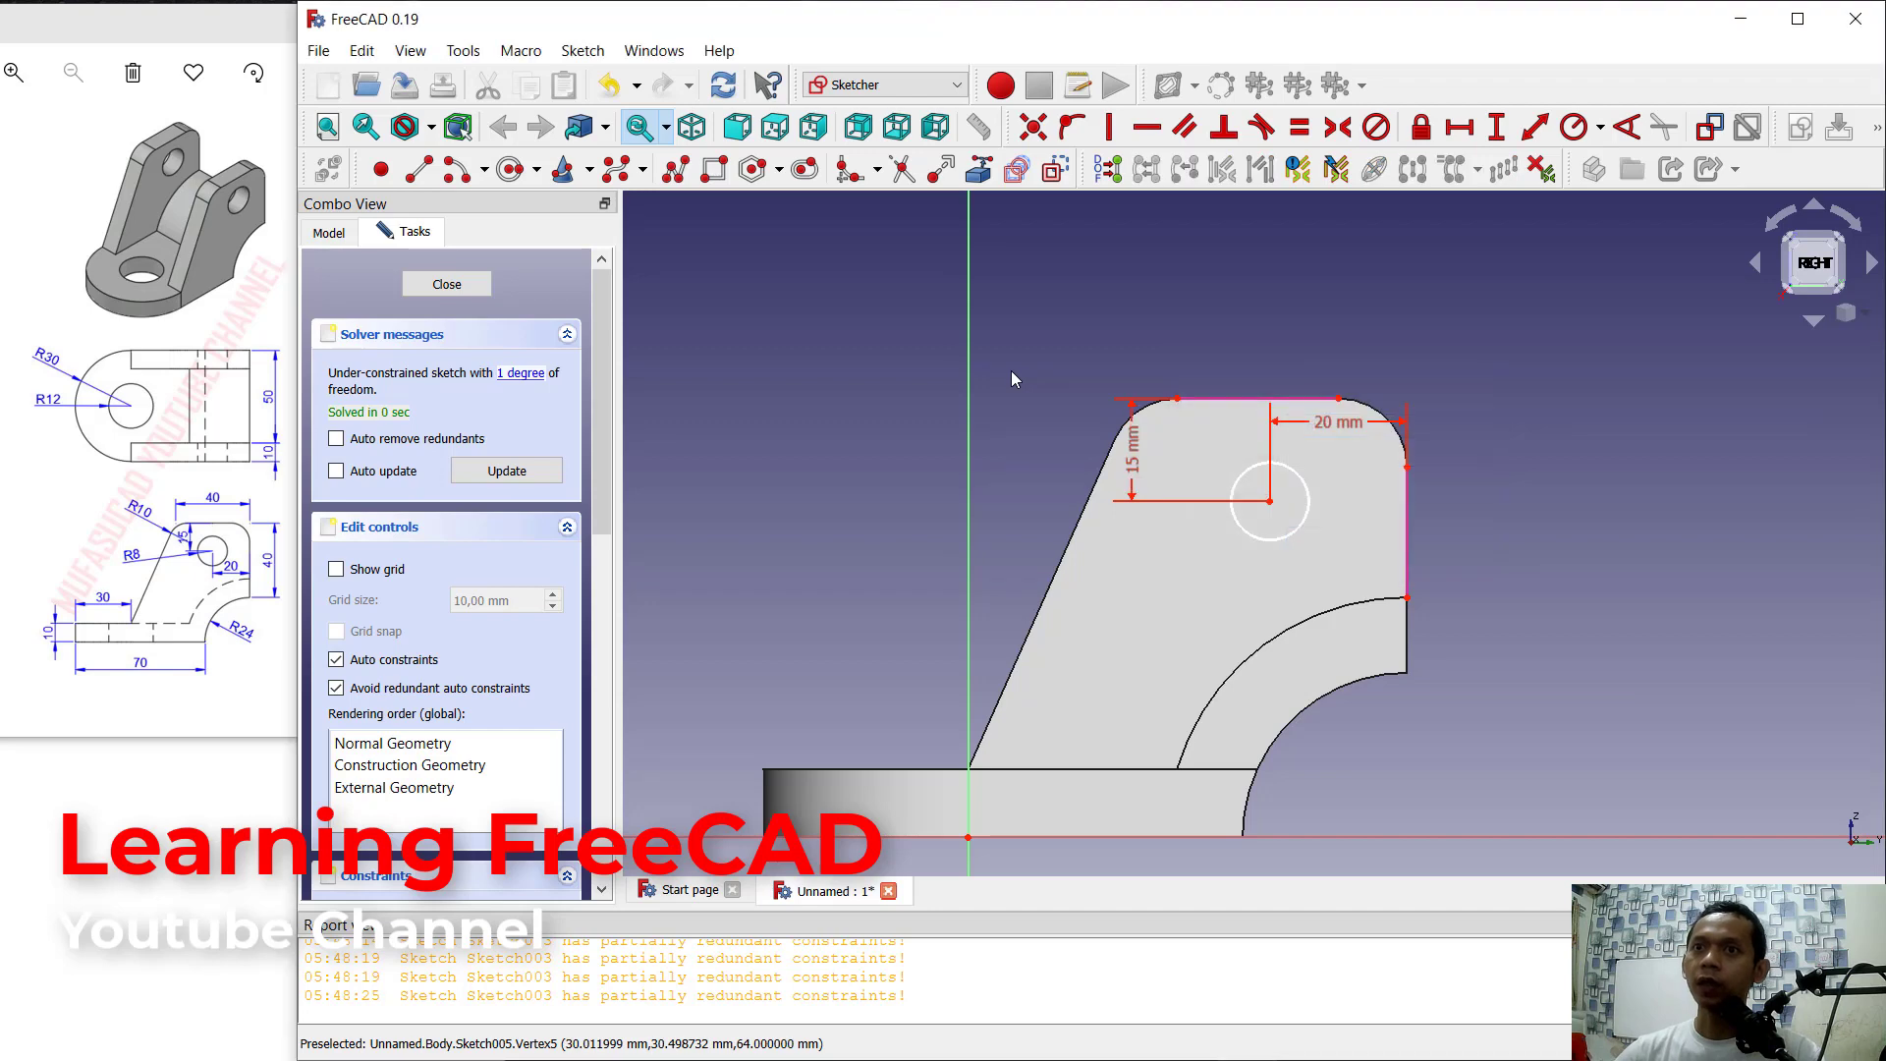
Step: Set the circle's radius to 8 mm and close the sketch
left_click(1576, 127)
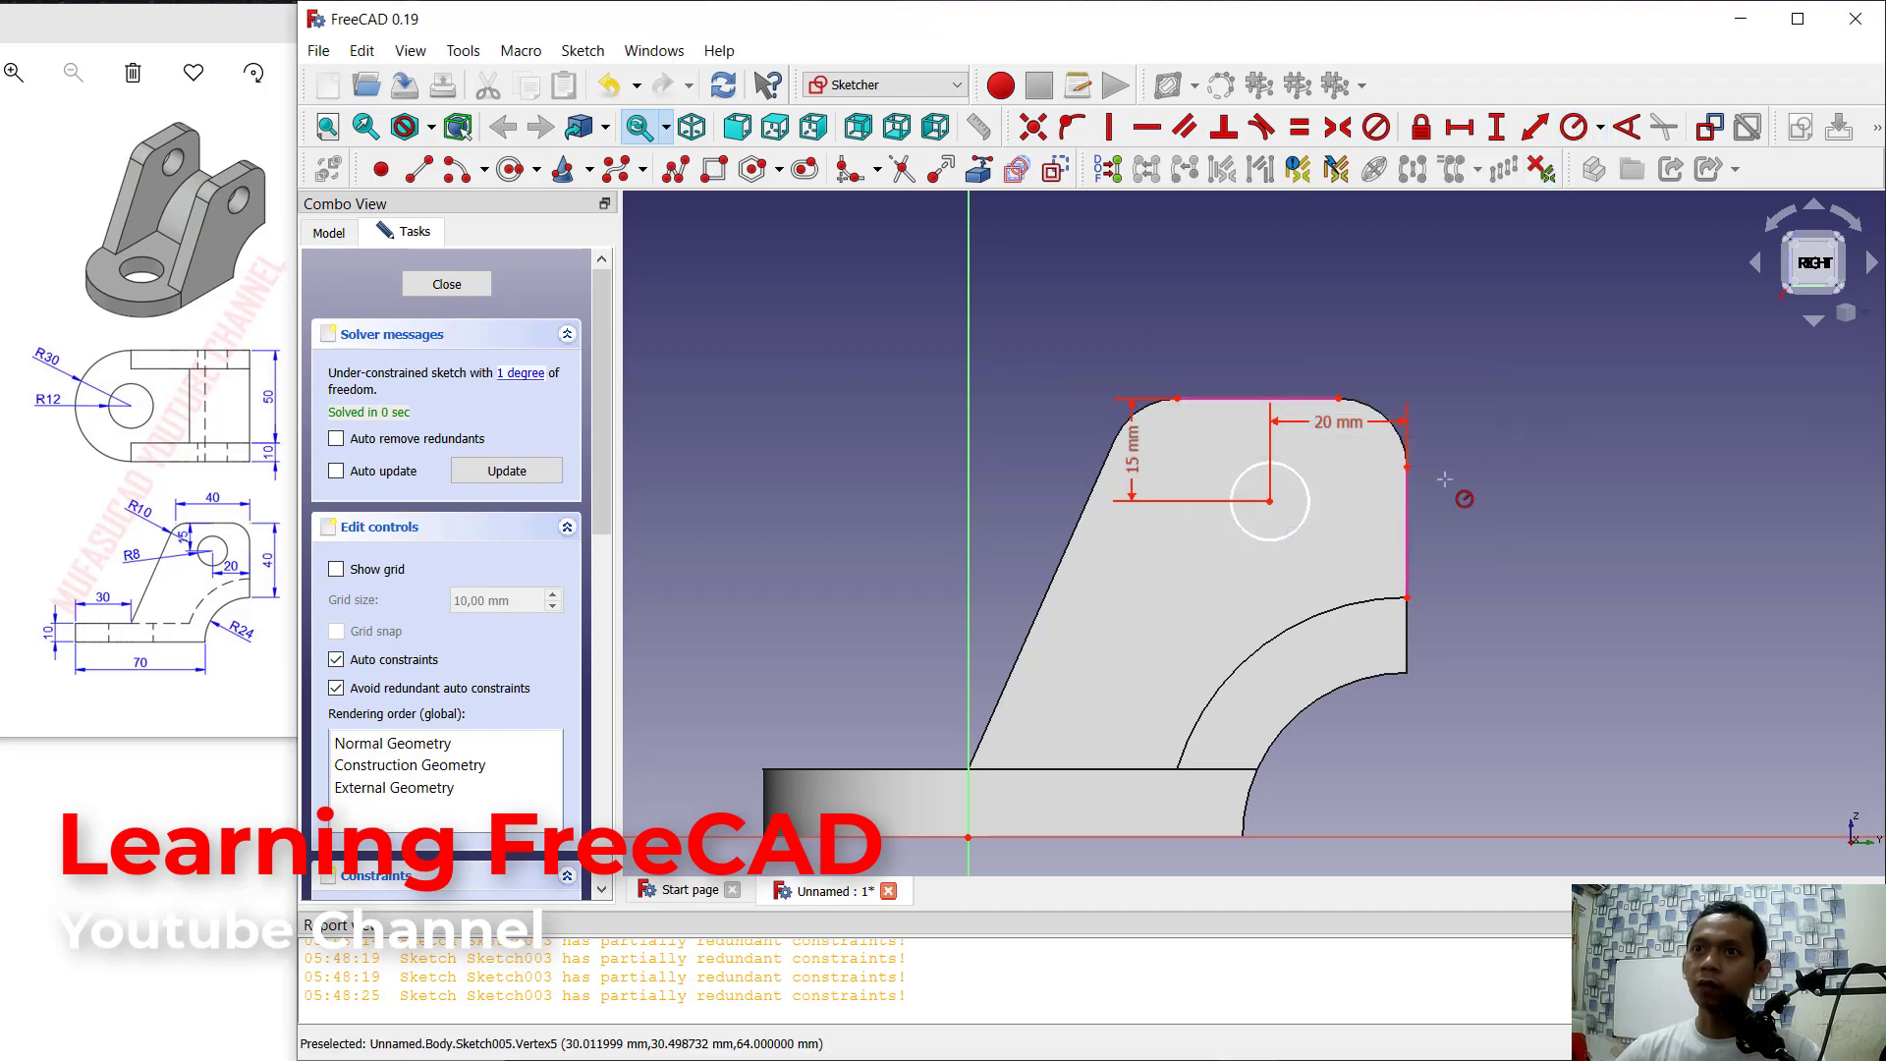
left_click(1301, 533)
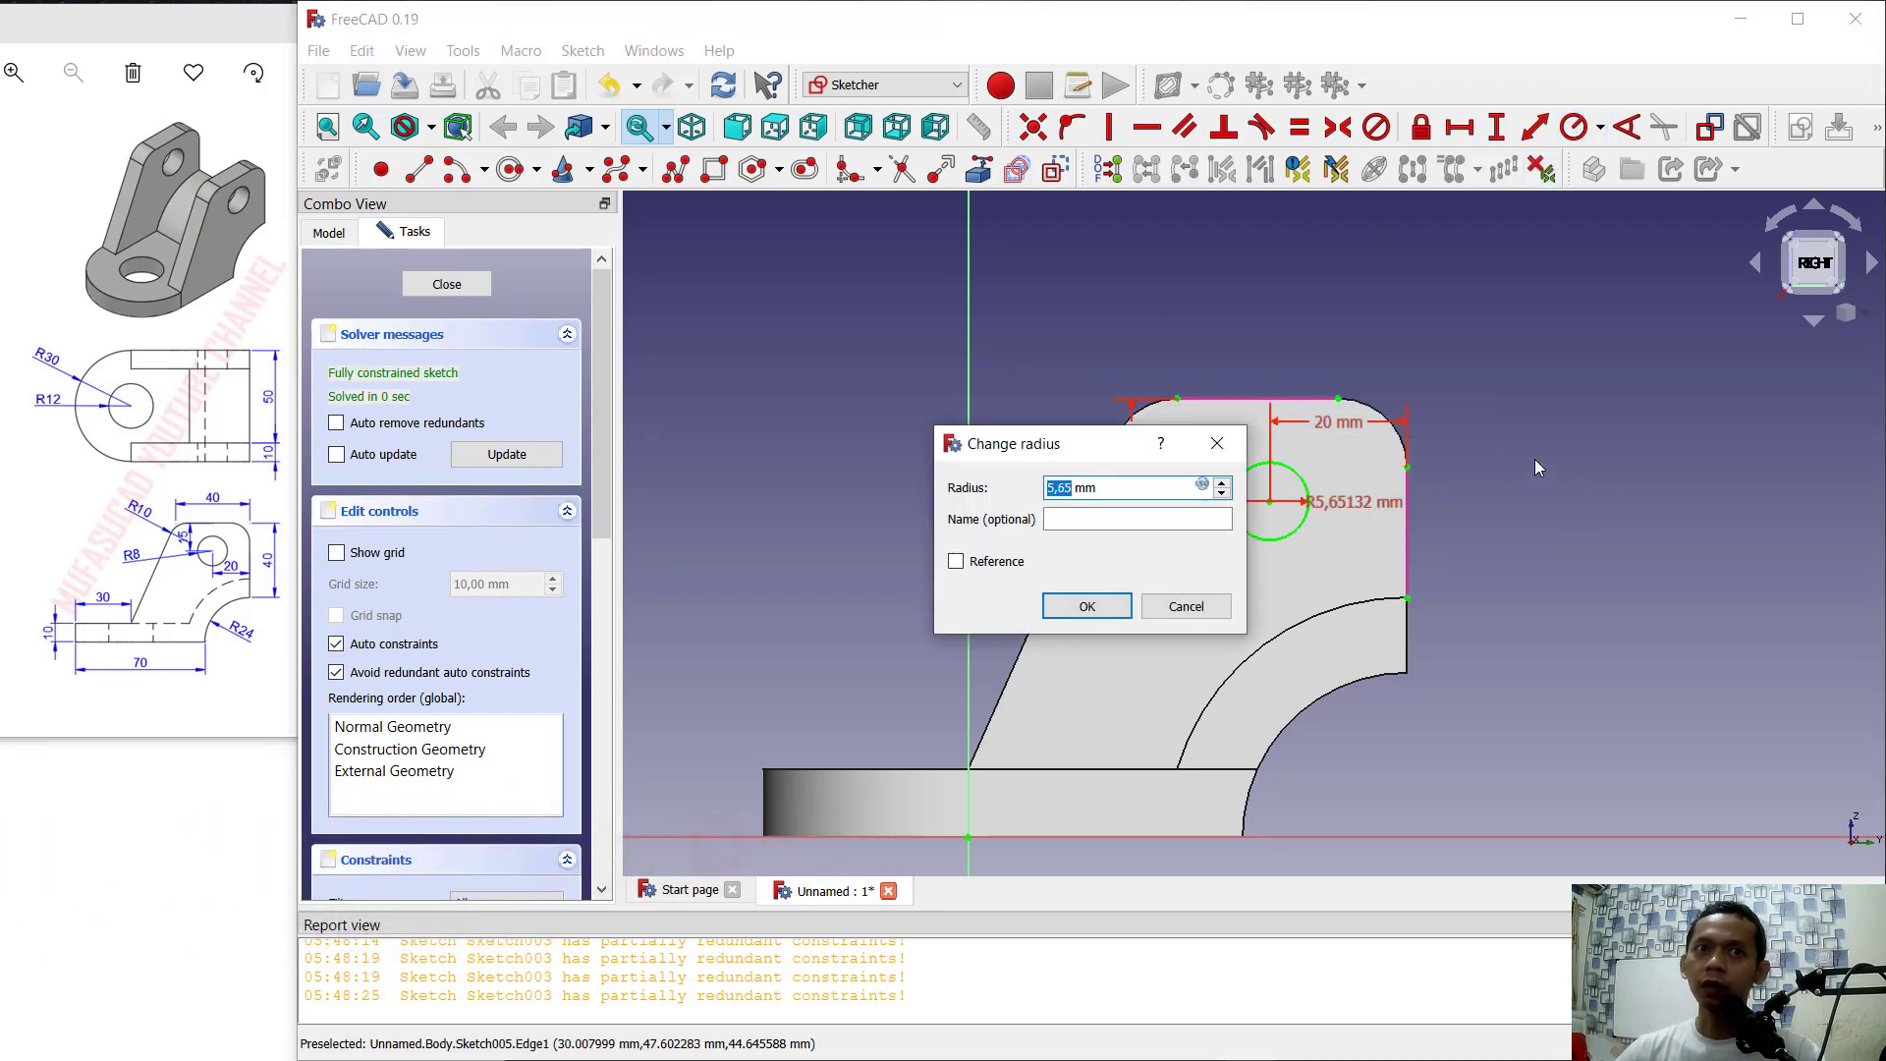
type("8")
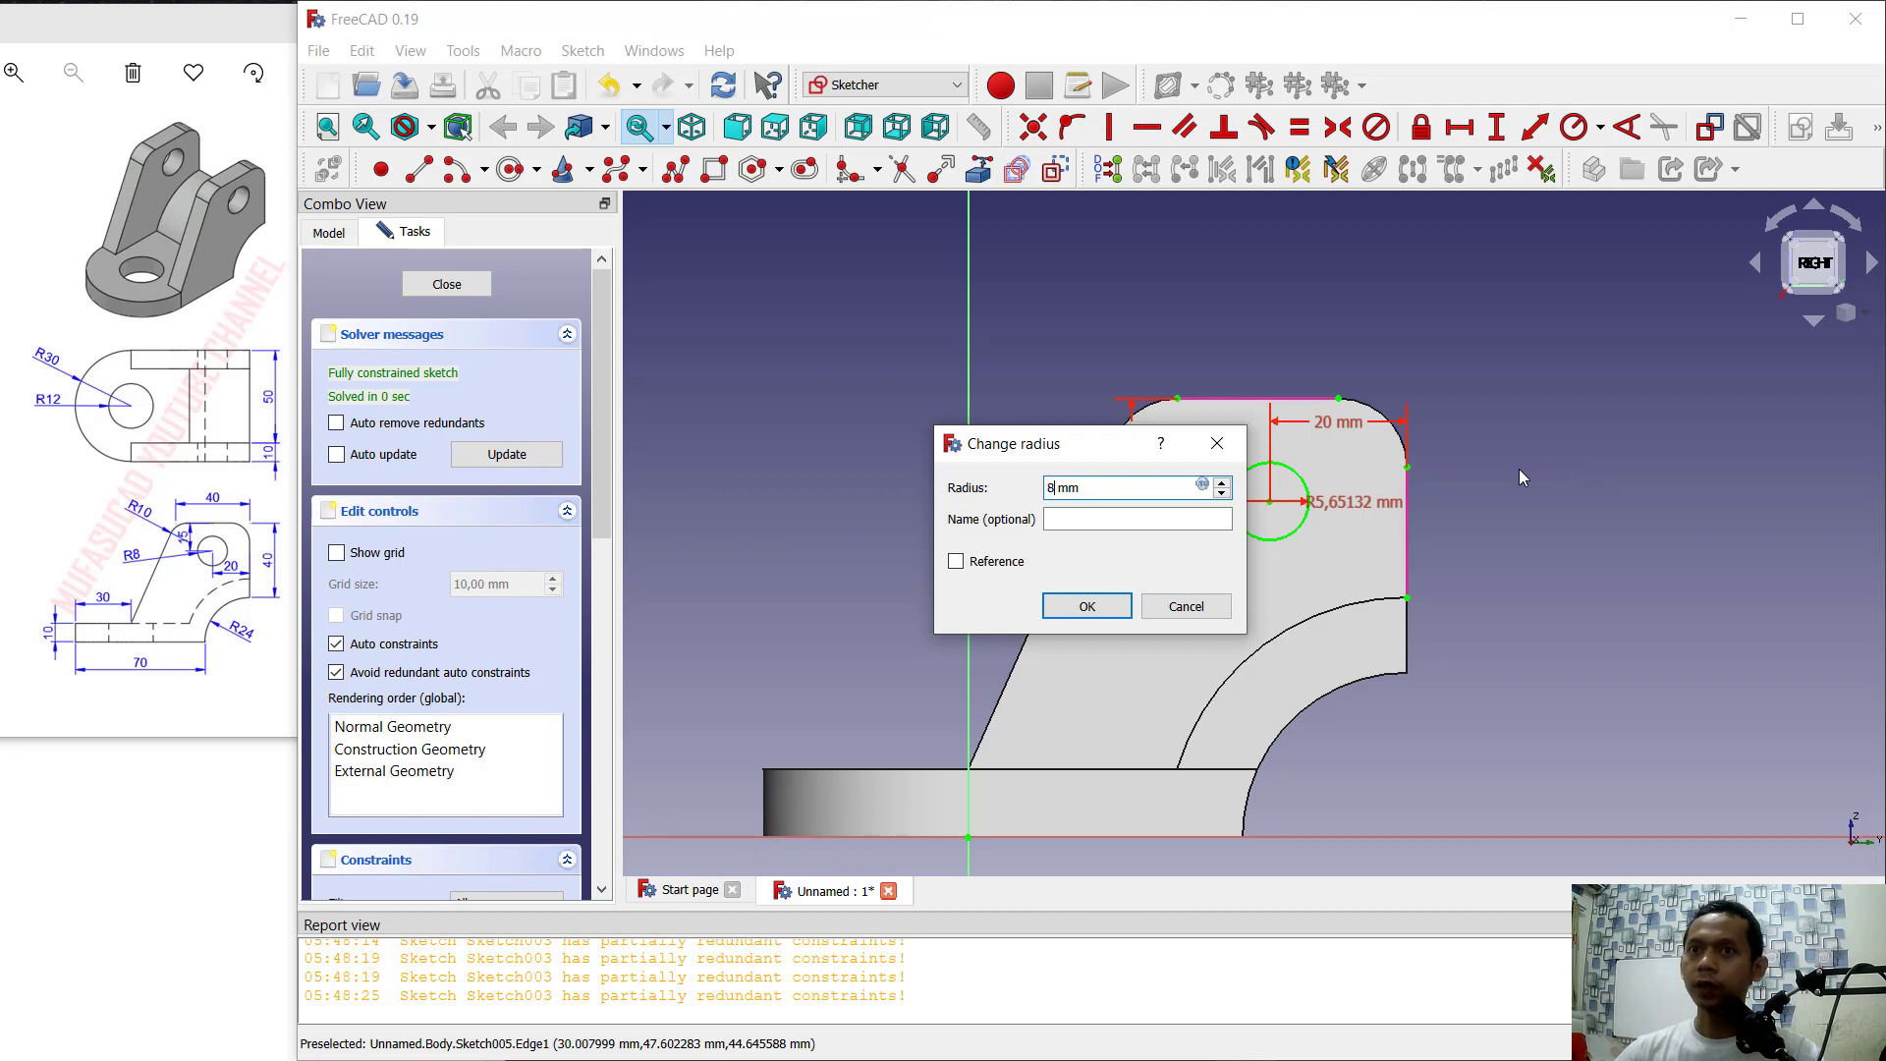
left_click(1086, 606)
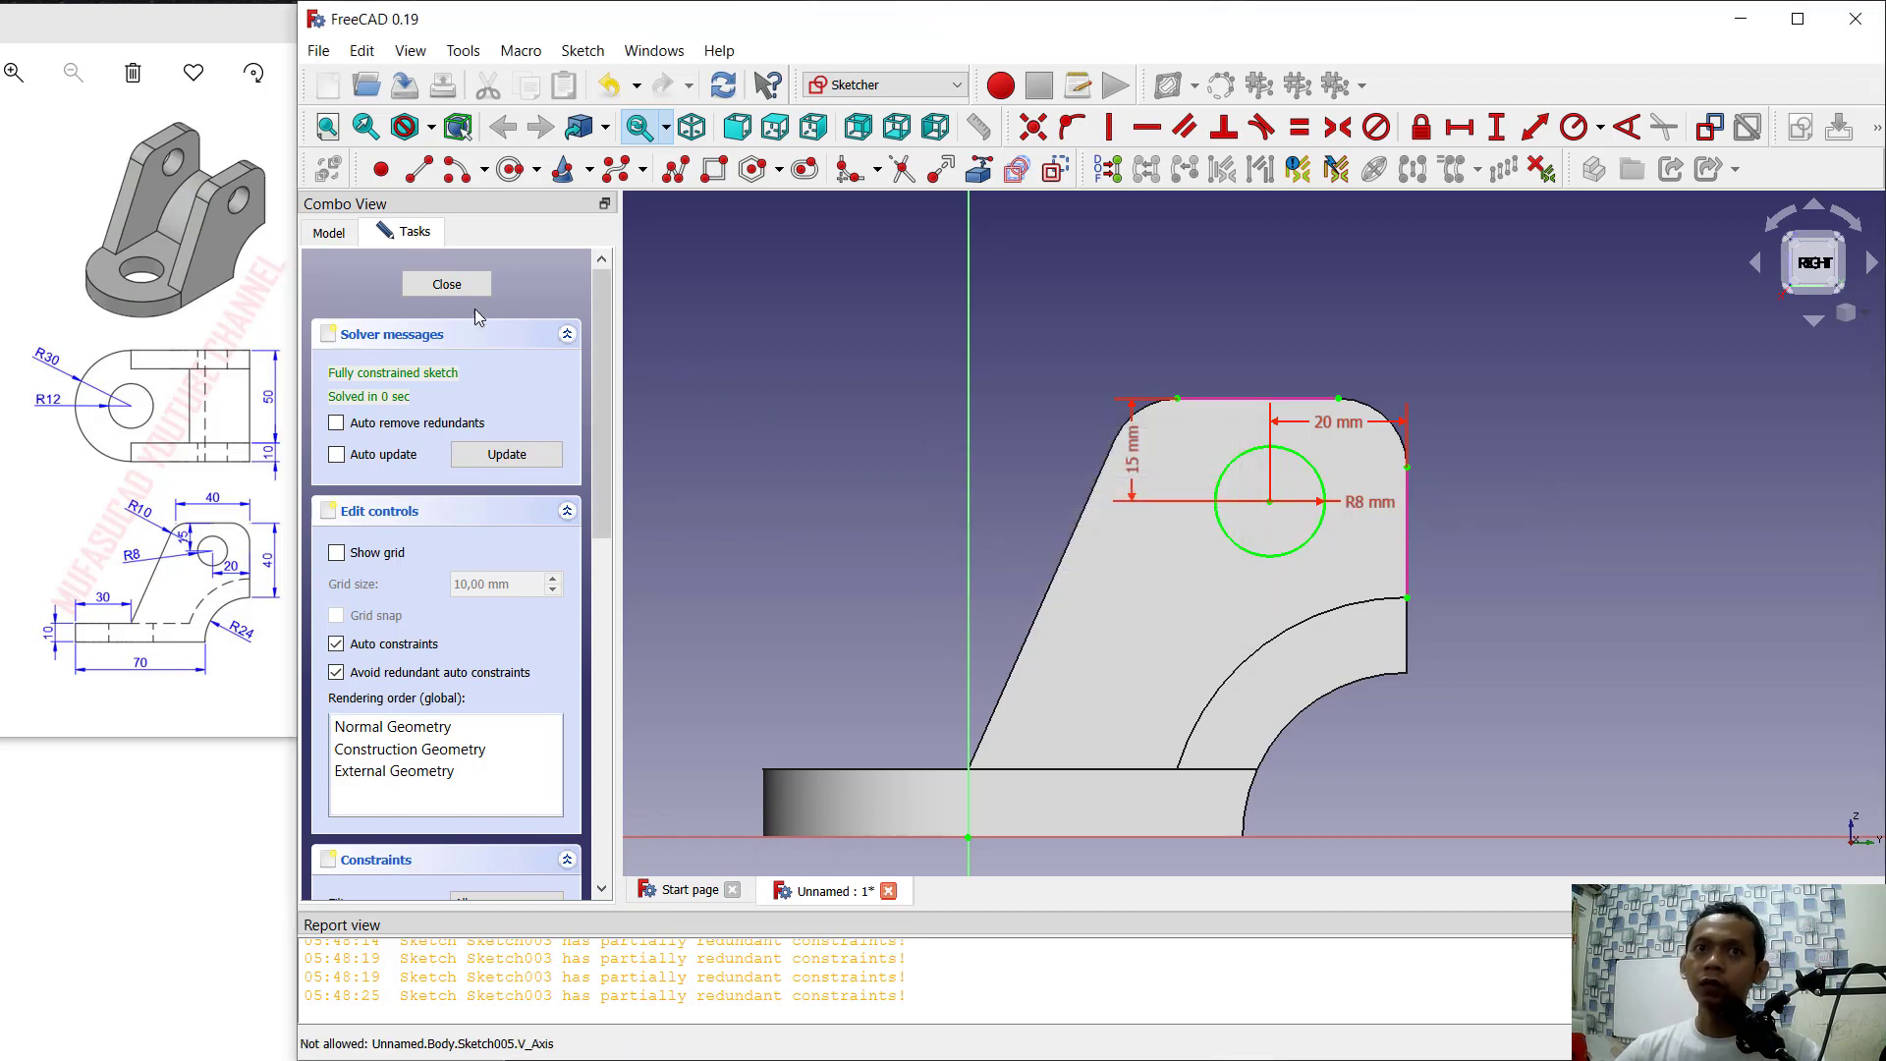
left_click(462, 287)
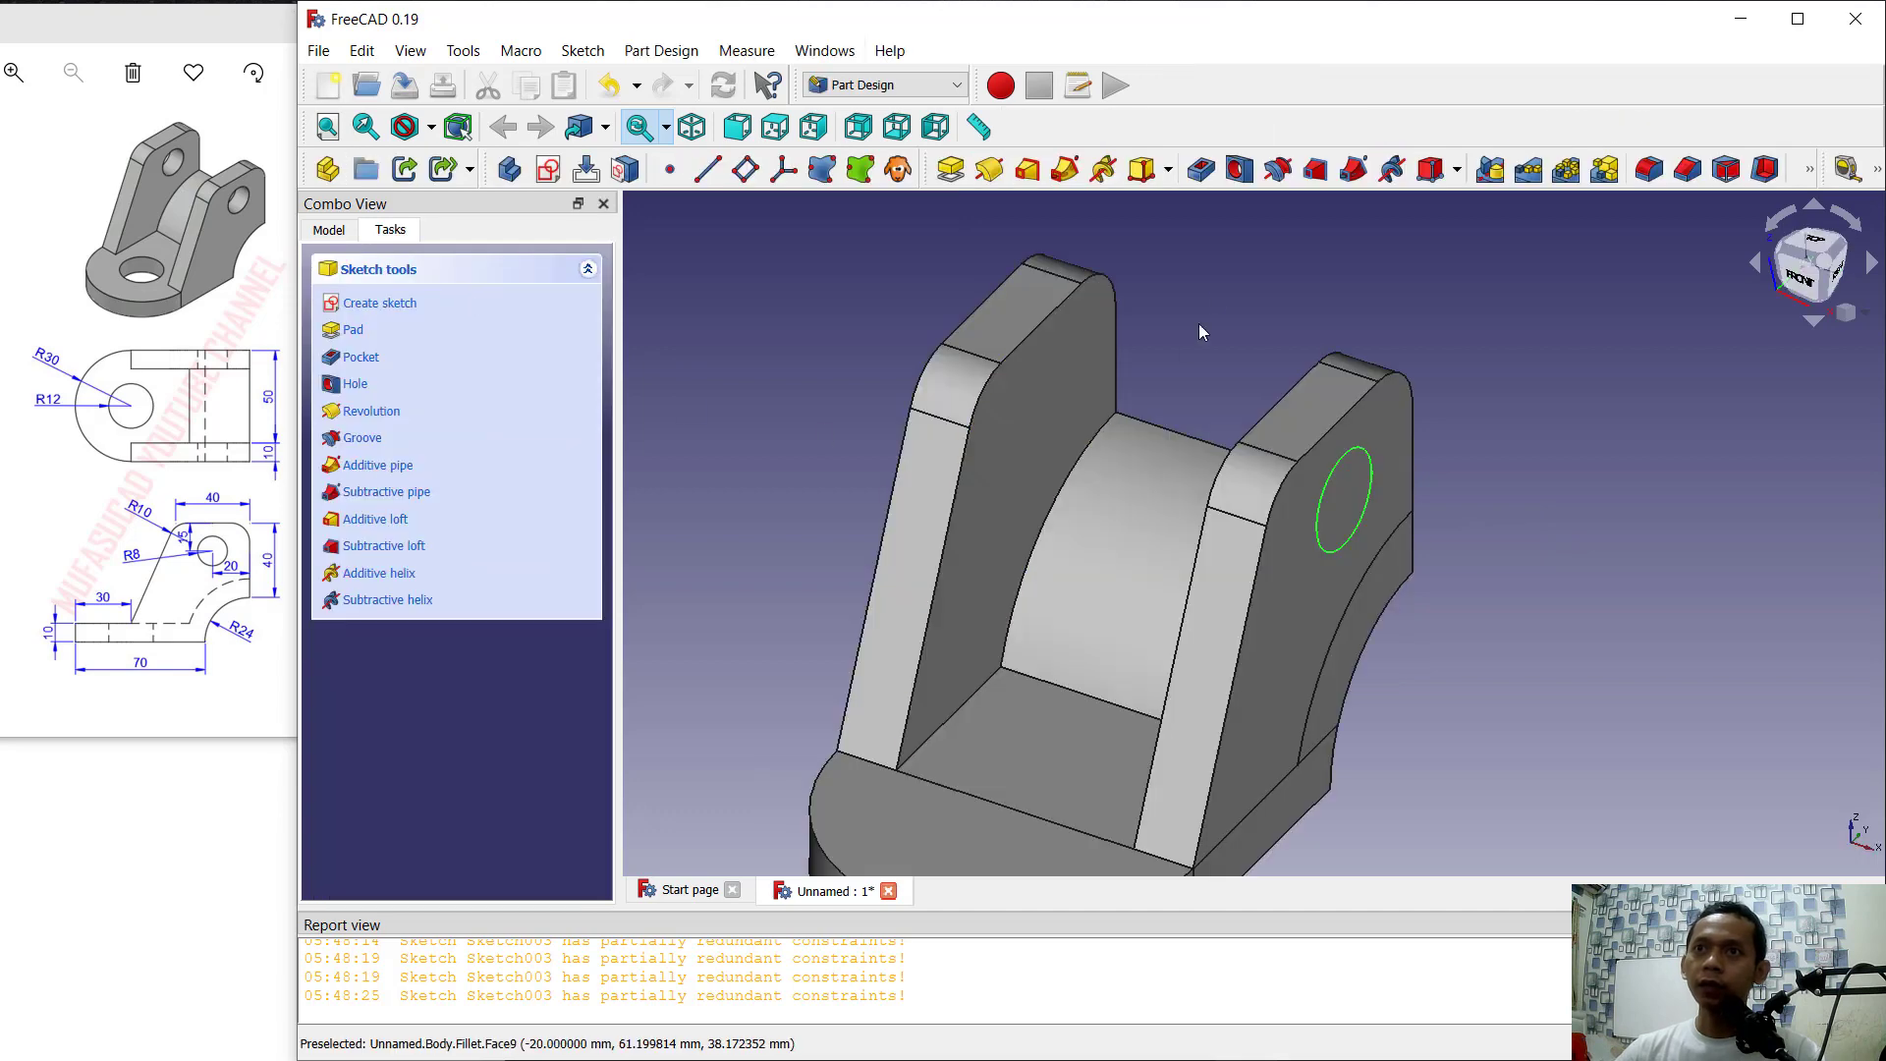
Step: Pocket the 8 mm radius circle to a length of 60 mm through both side walls
left_click(1198, 173)
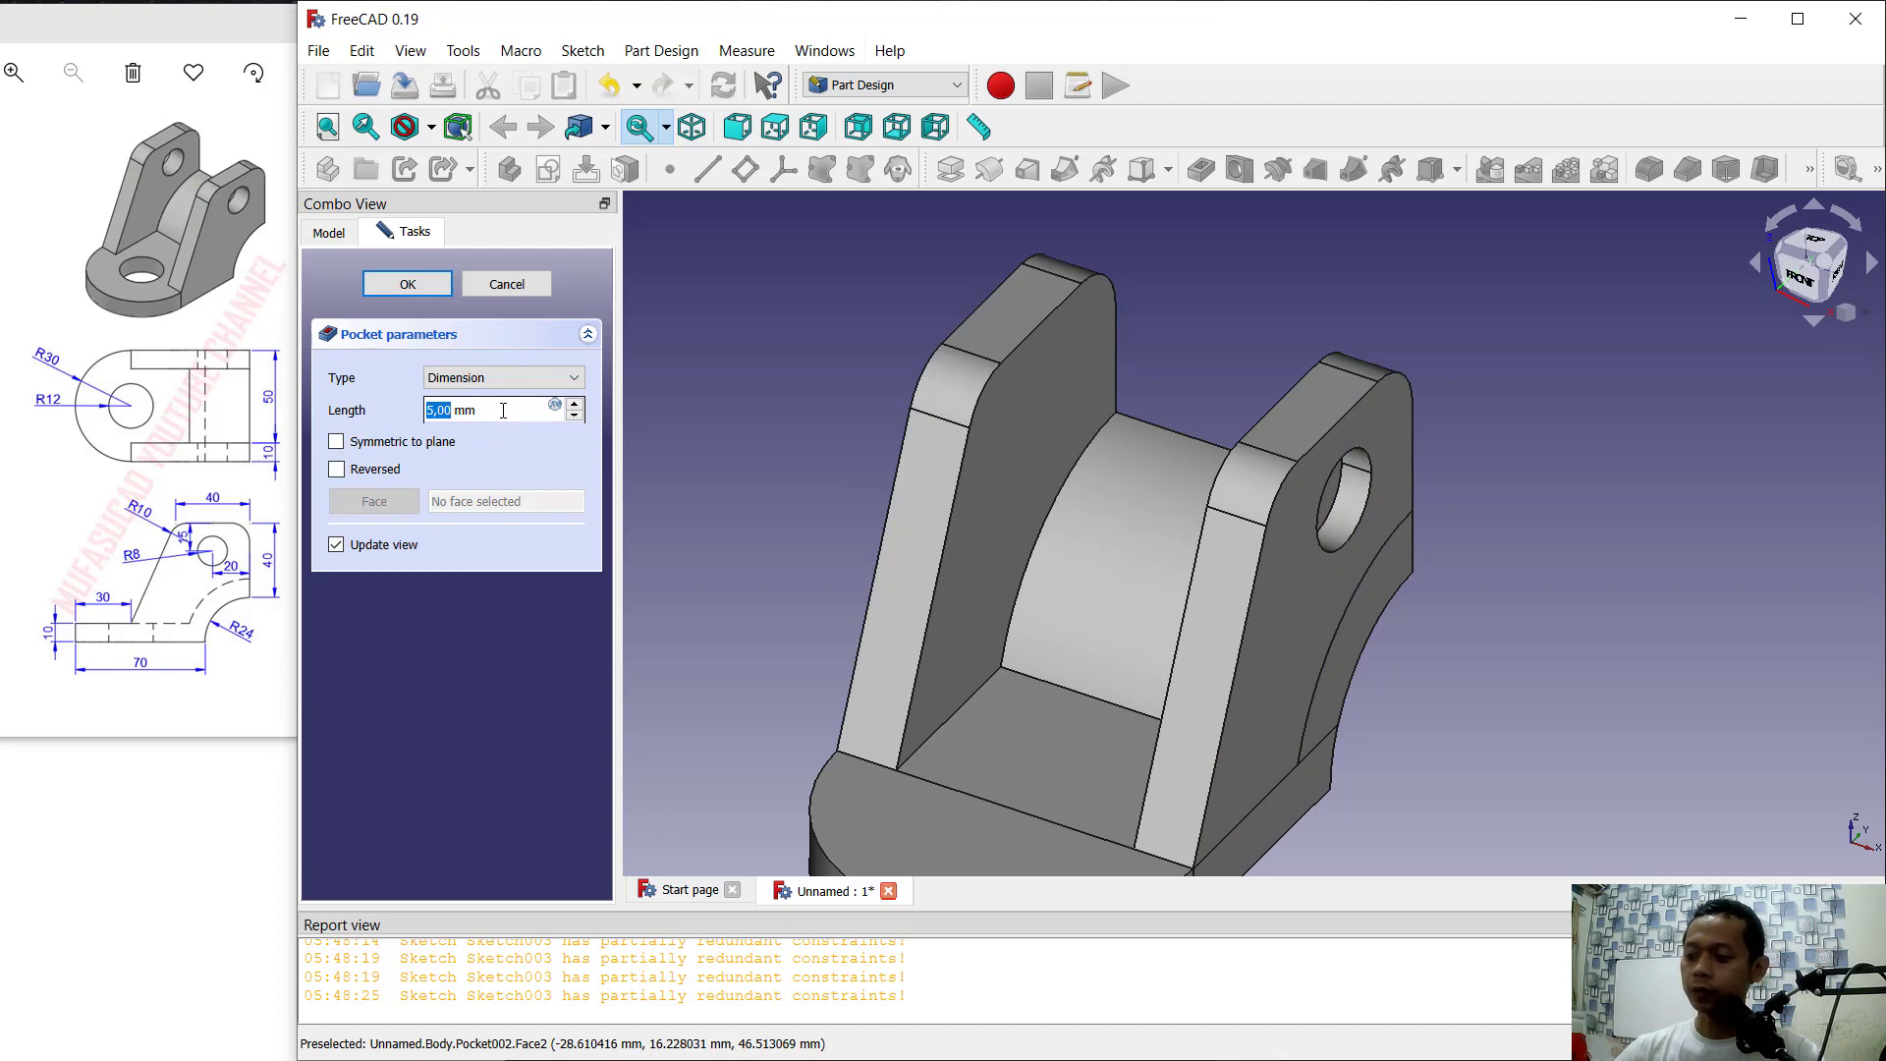
type("60")
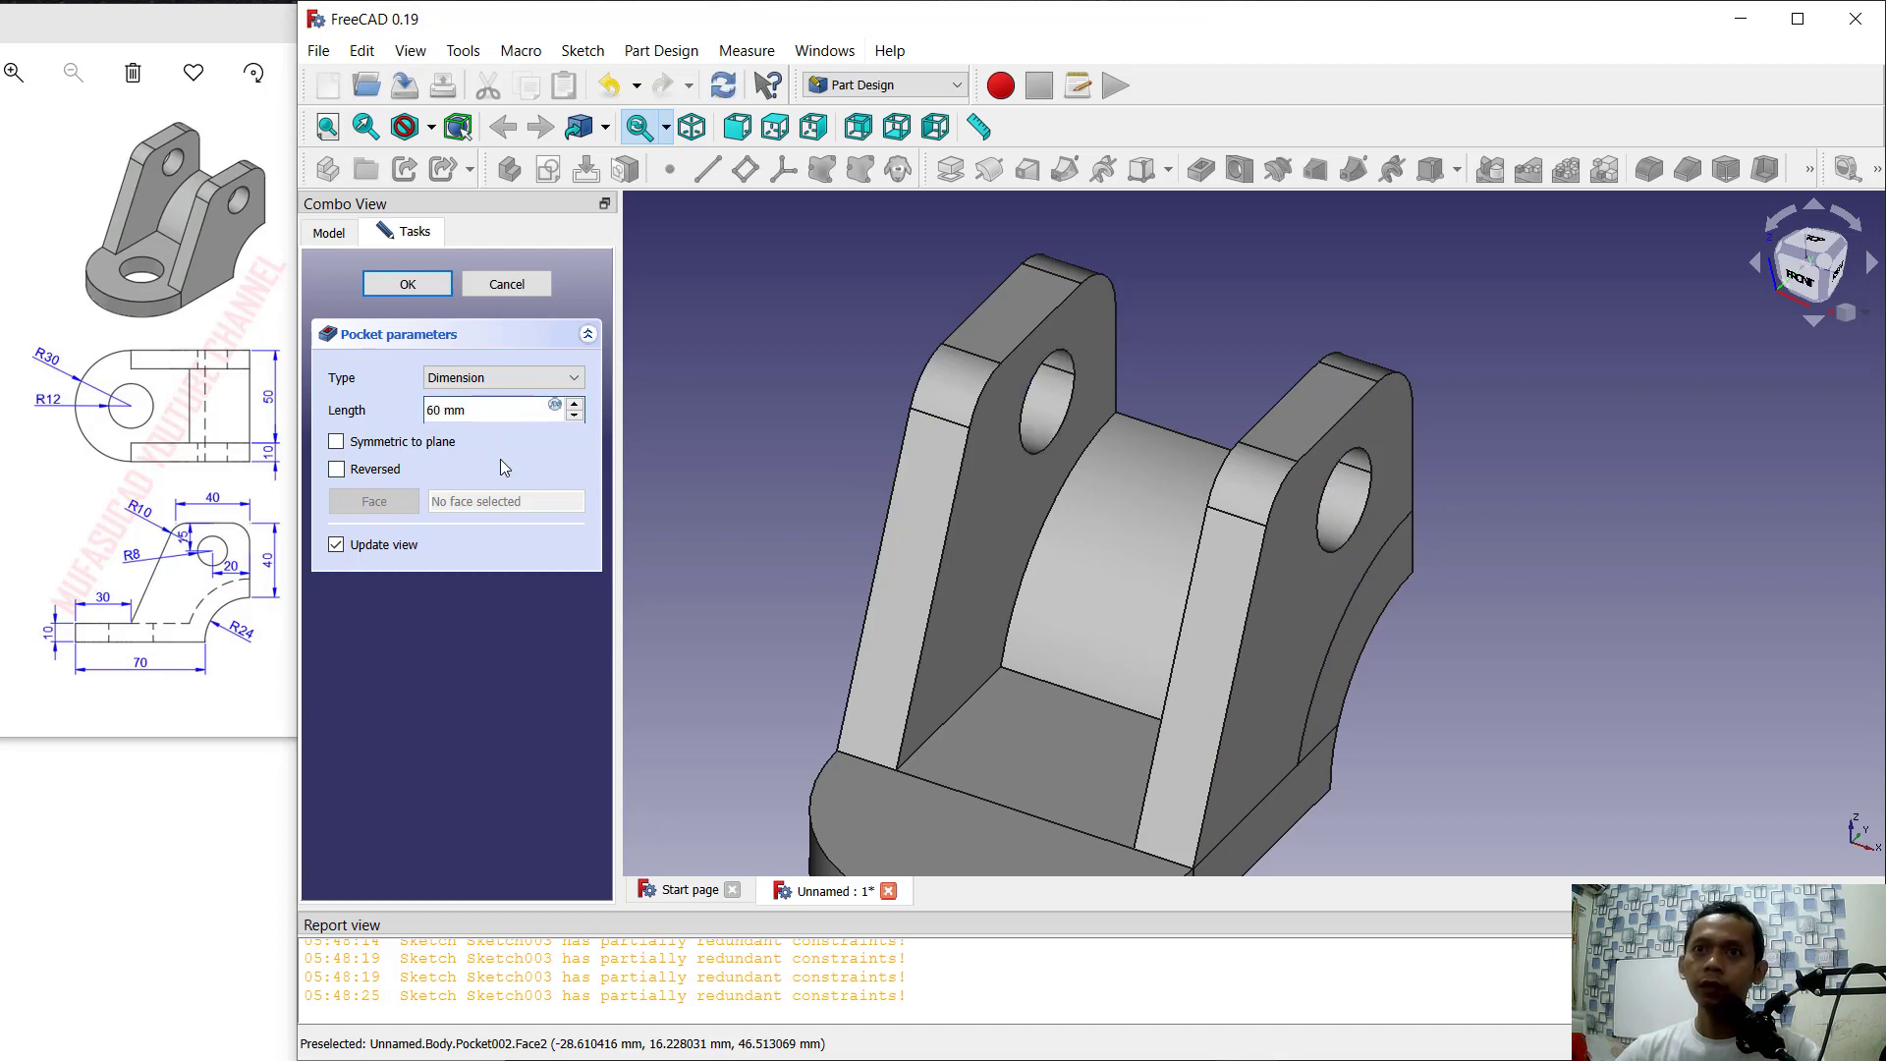
left_click(432, 286)
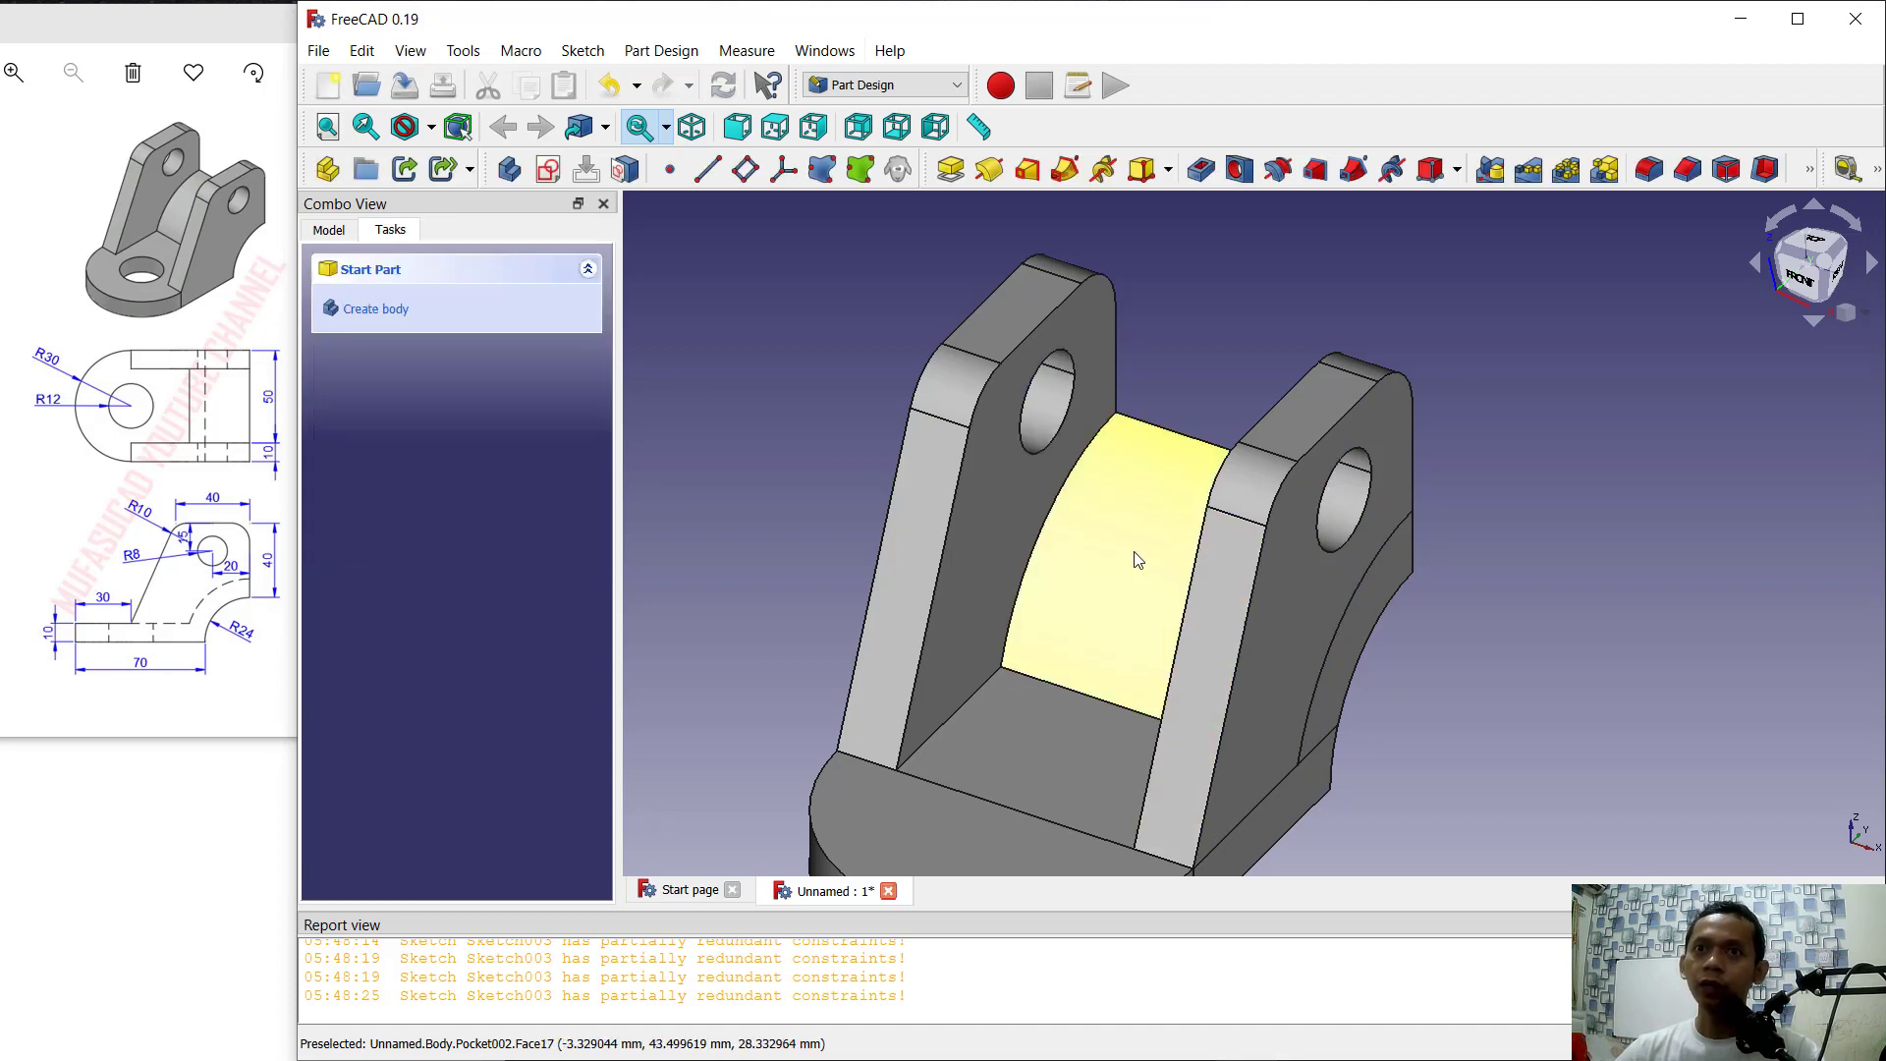
Step: Create a sketch on the base's rounded top face and draw a circle of about 14.15 mm radius centred on the origin
middle_click_drag(1137, 556, 1110, 472)
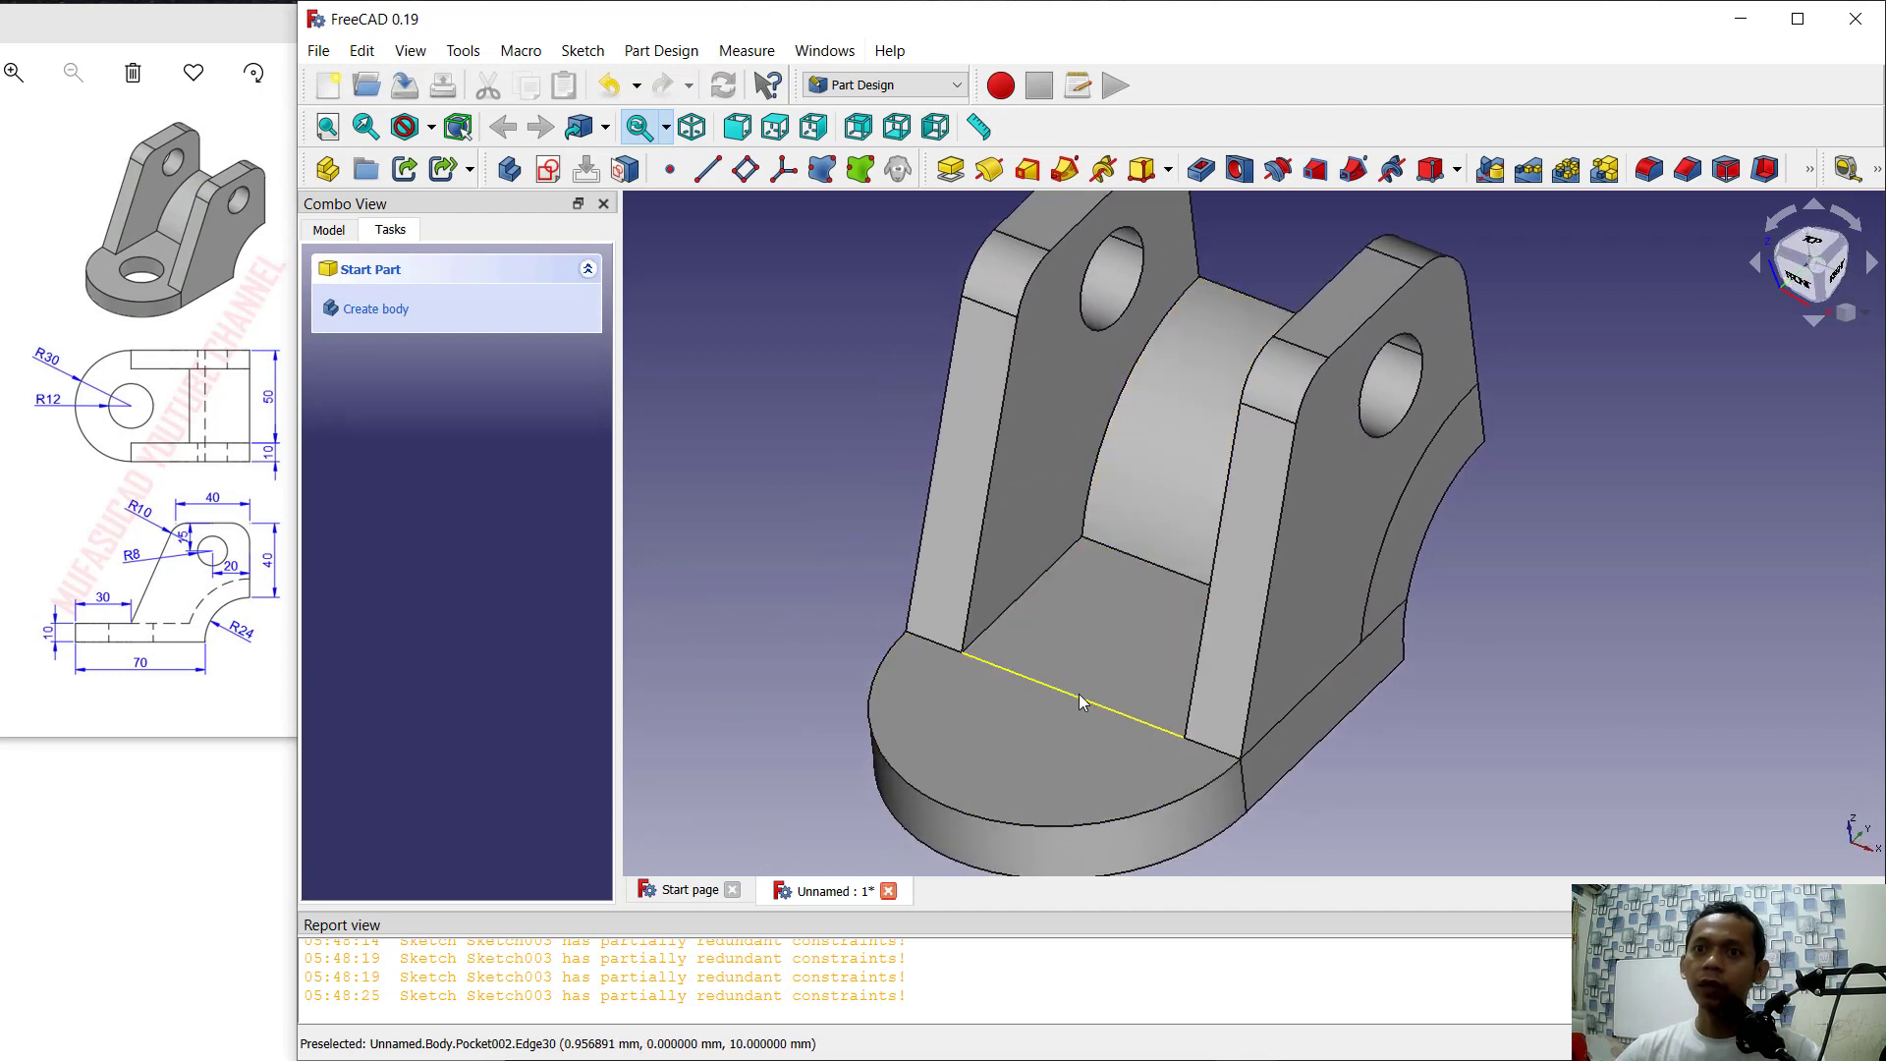
left_click(1039, 744)
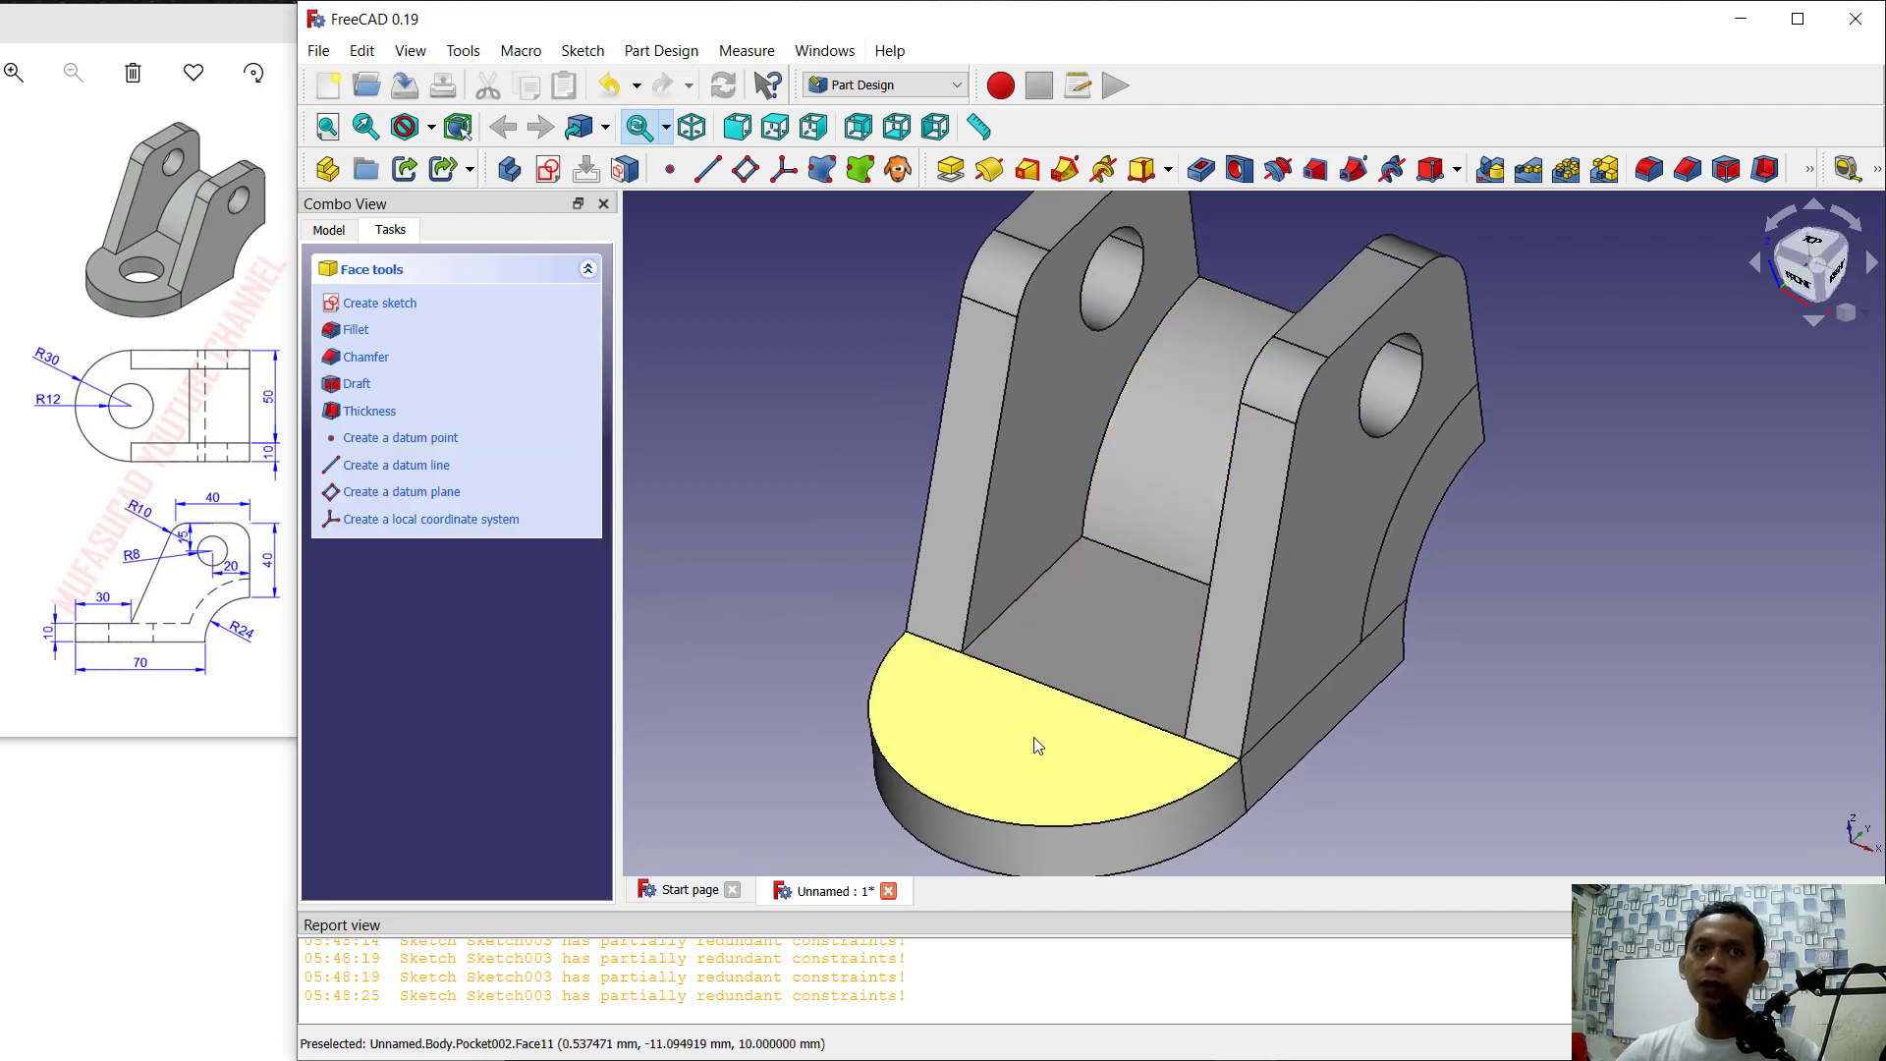
left_click(364, 302)
middle_click_drag(1166, 417, 1146, 328)
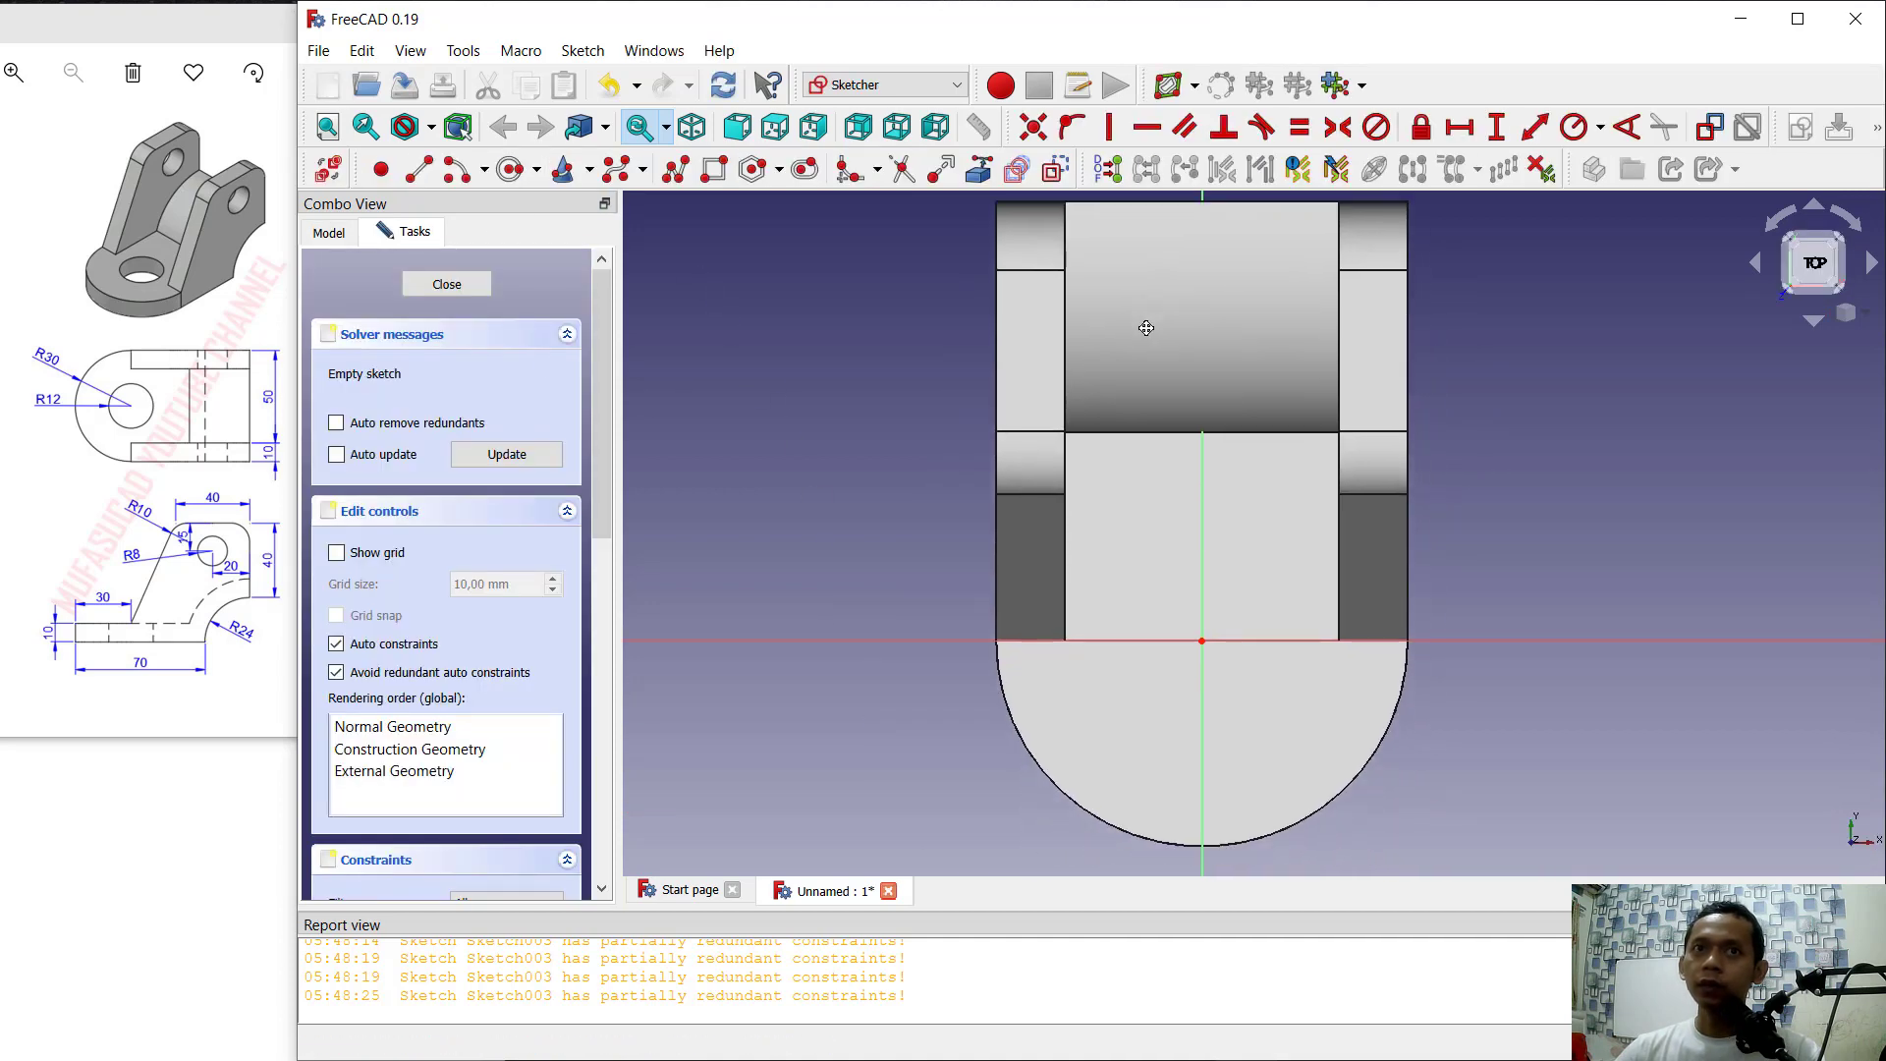
left_click(512, 174)
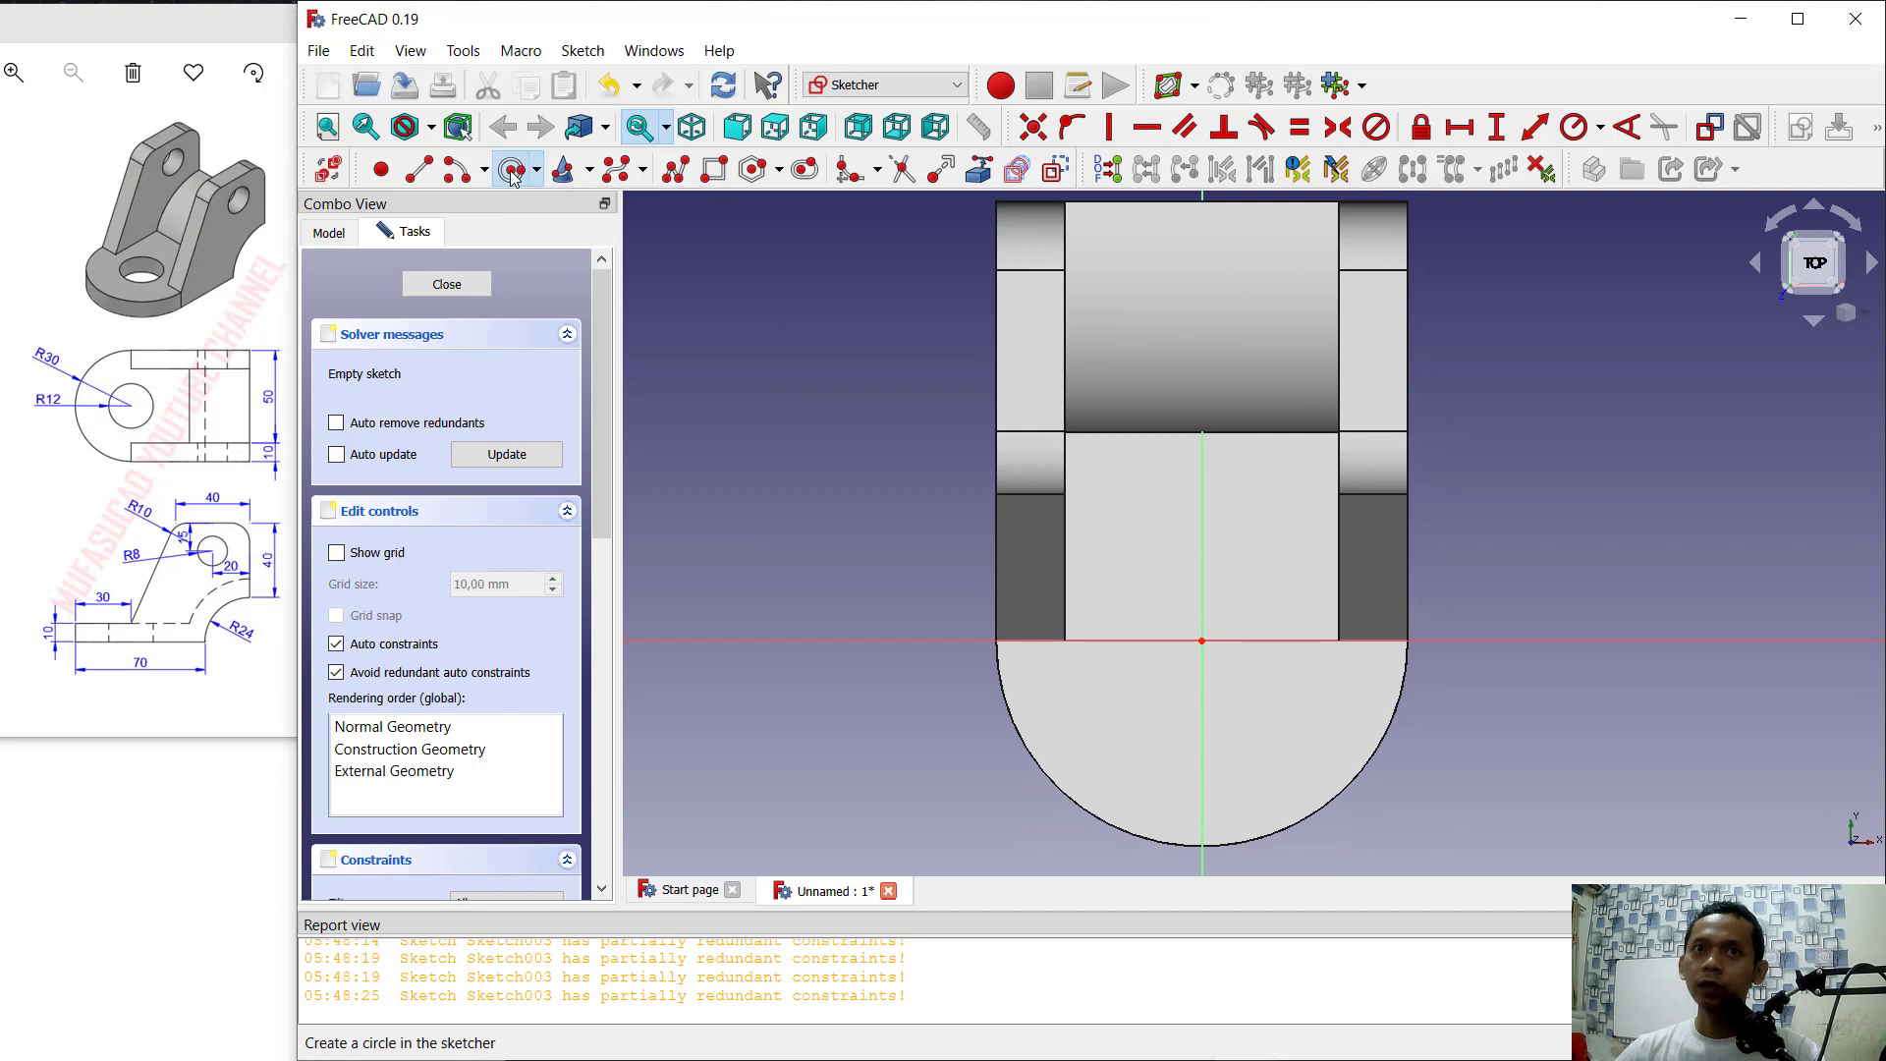
left_click(1203, 641)
left_click(1252, 559)
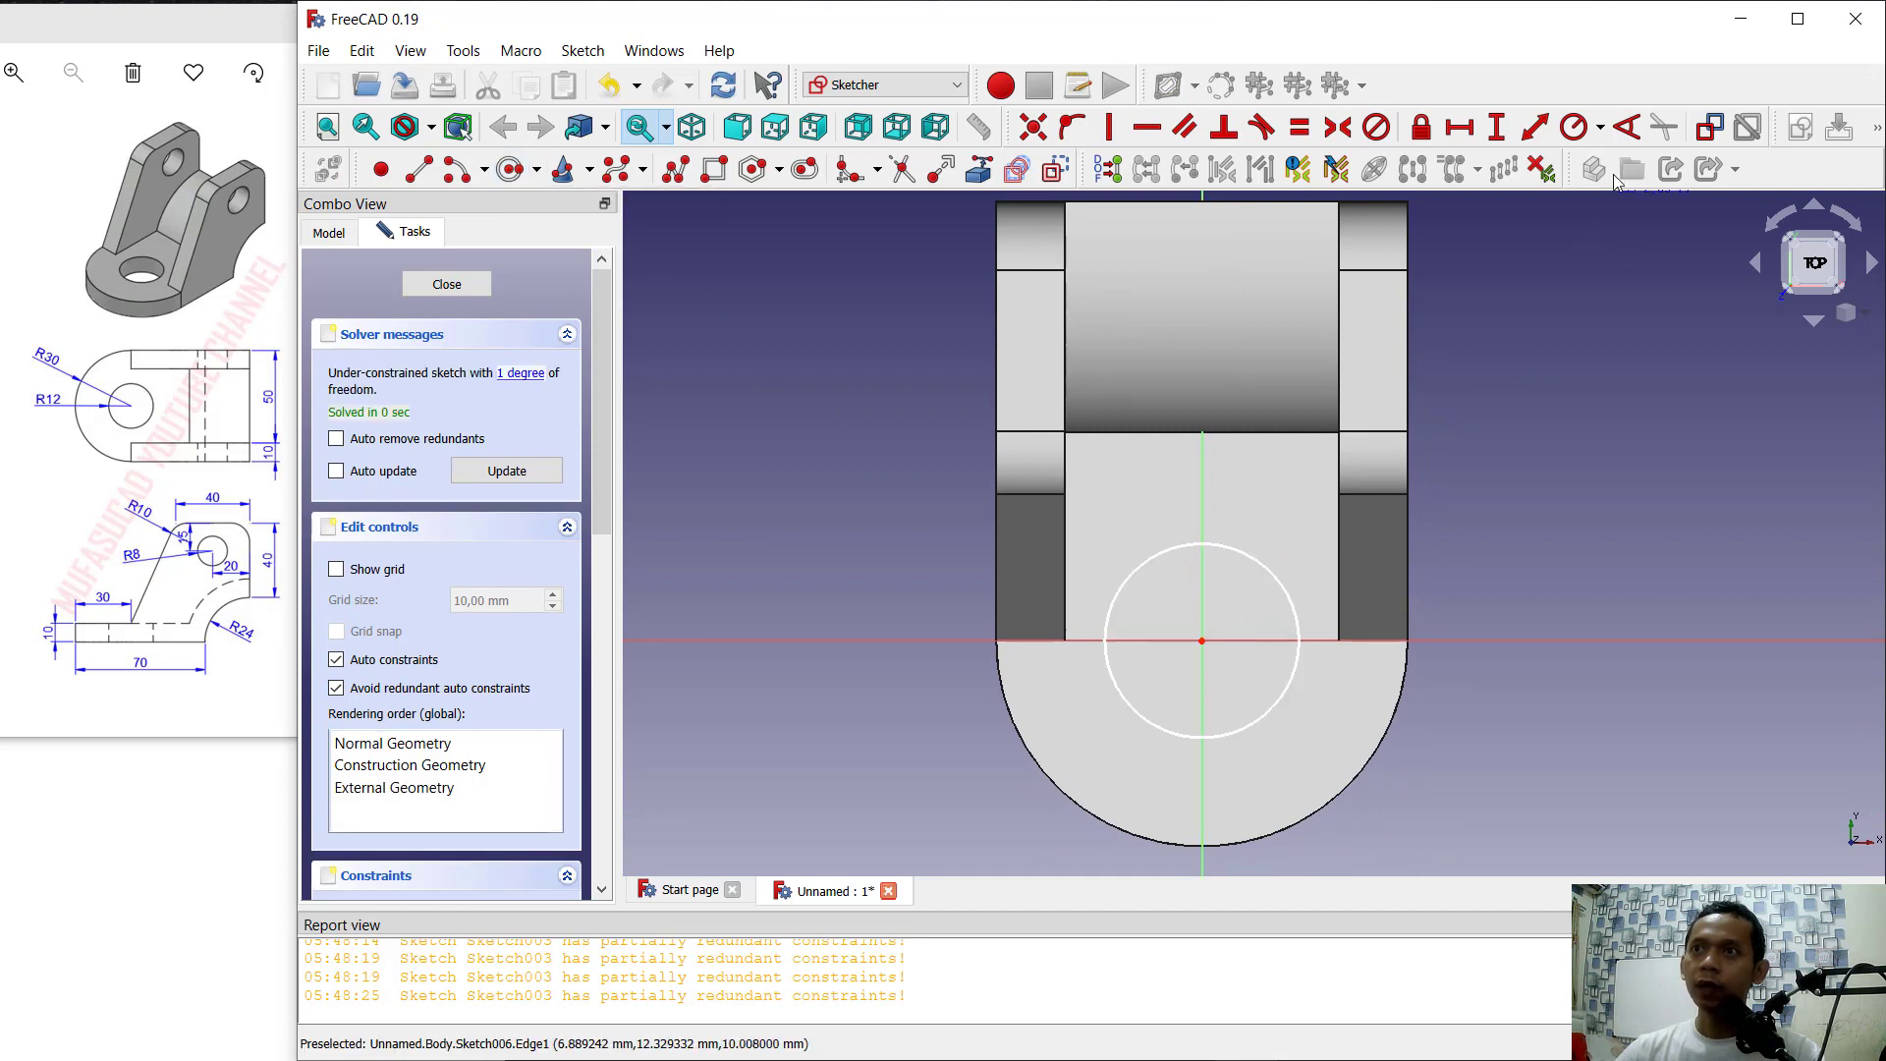
Step: Constrain the base circle's radius to 12 mm and close the sketch
left_click(1573, 127)
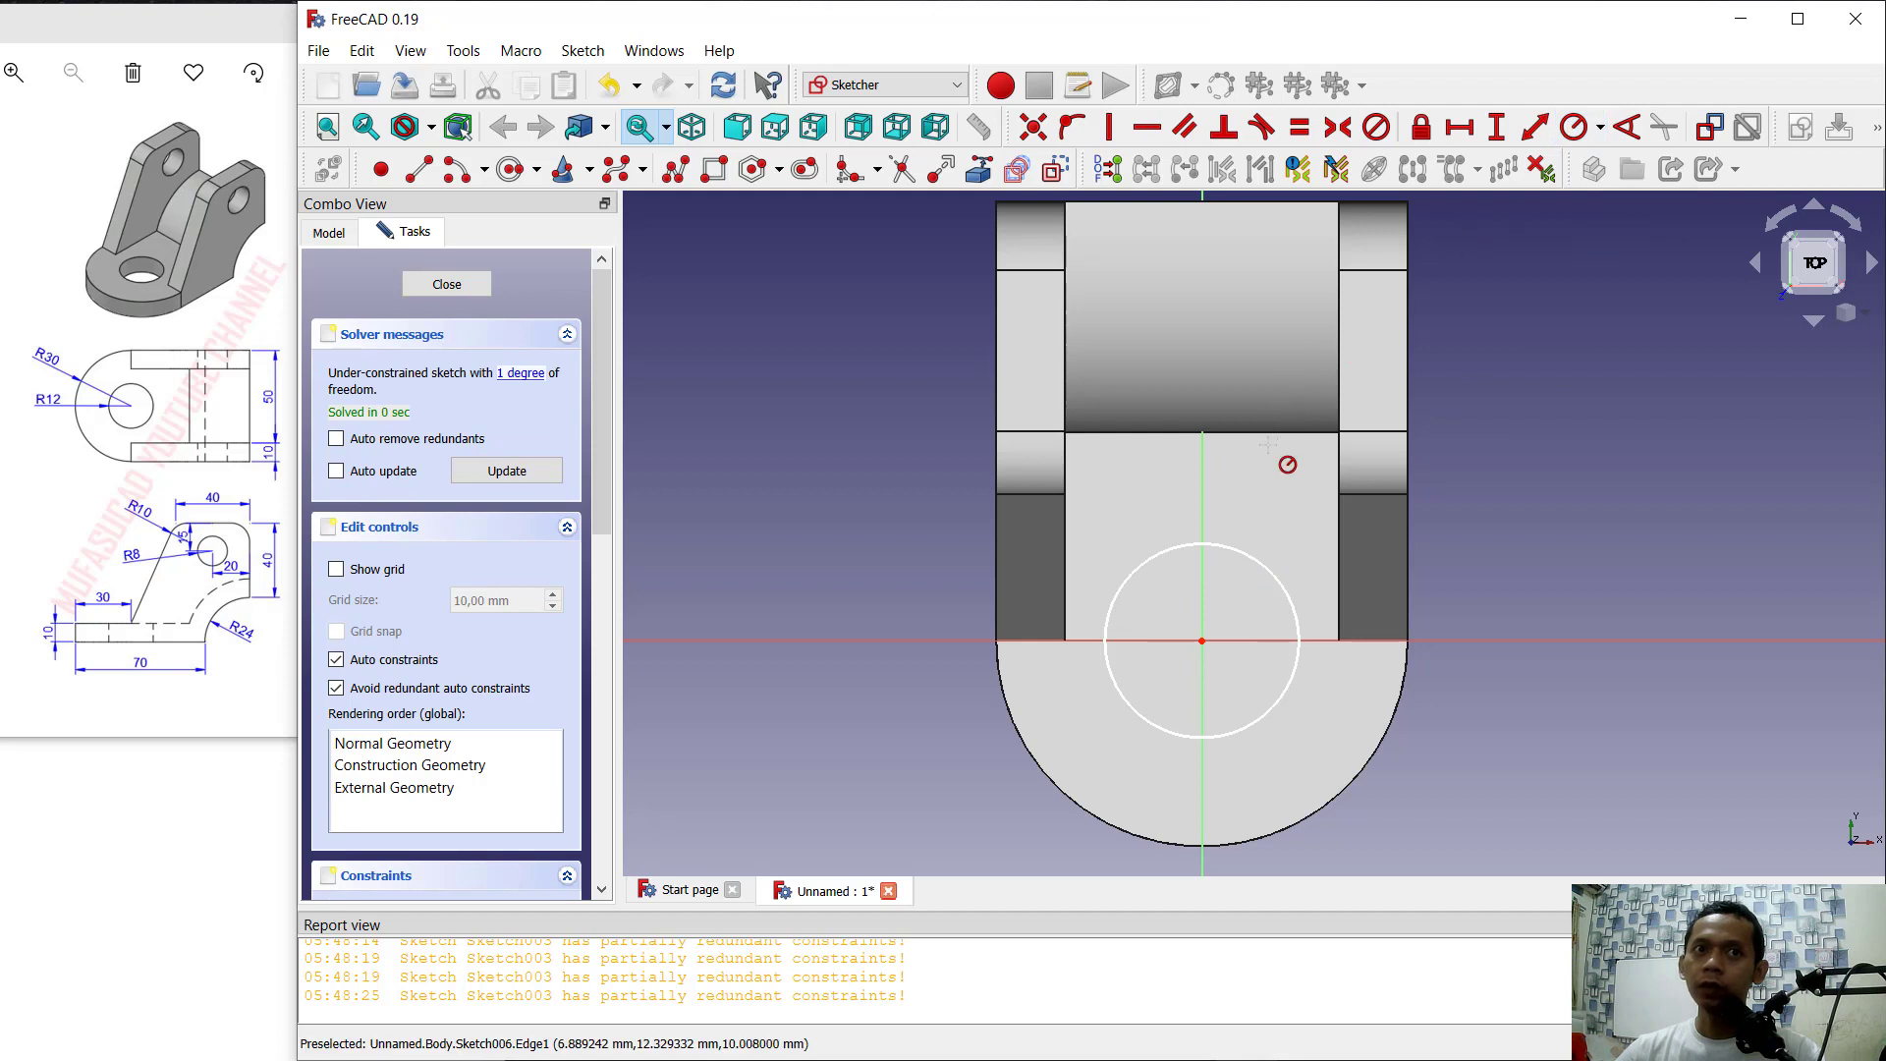
left_click(1240, 551)
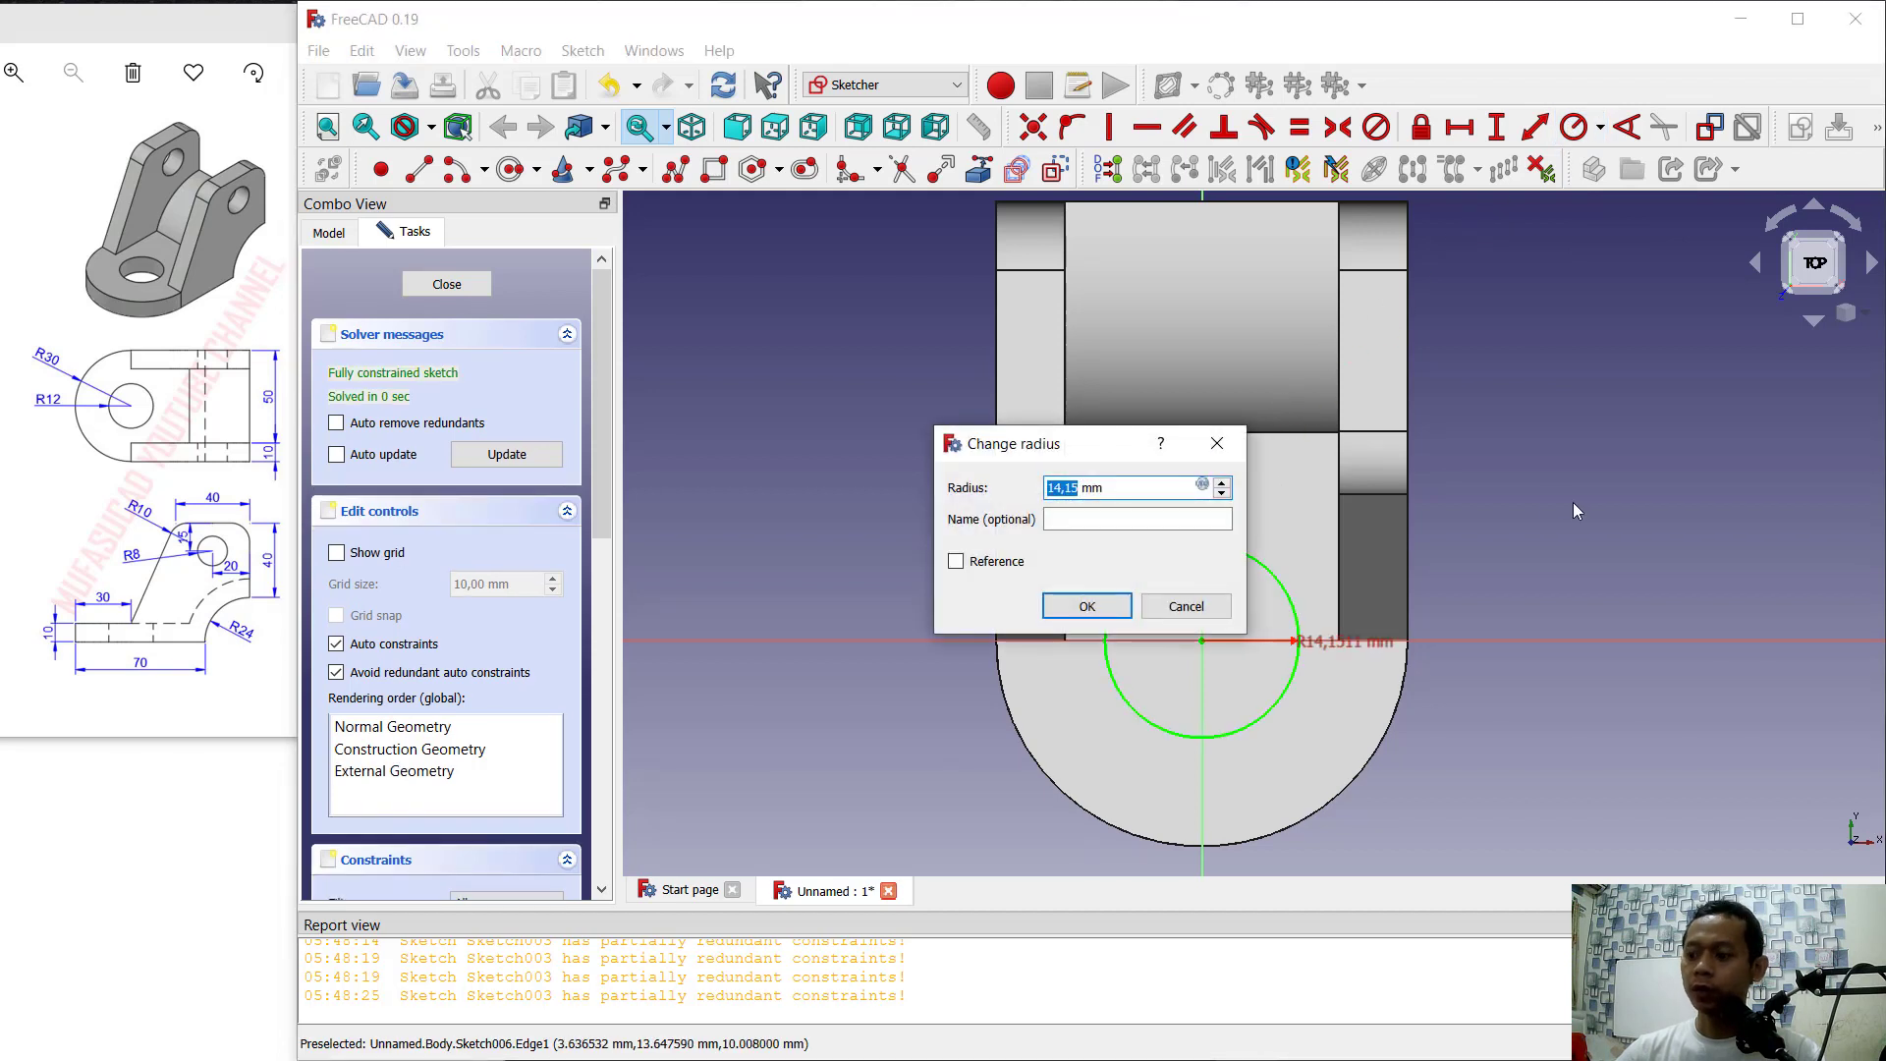
type("12")
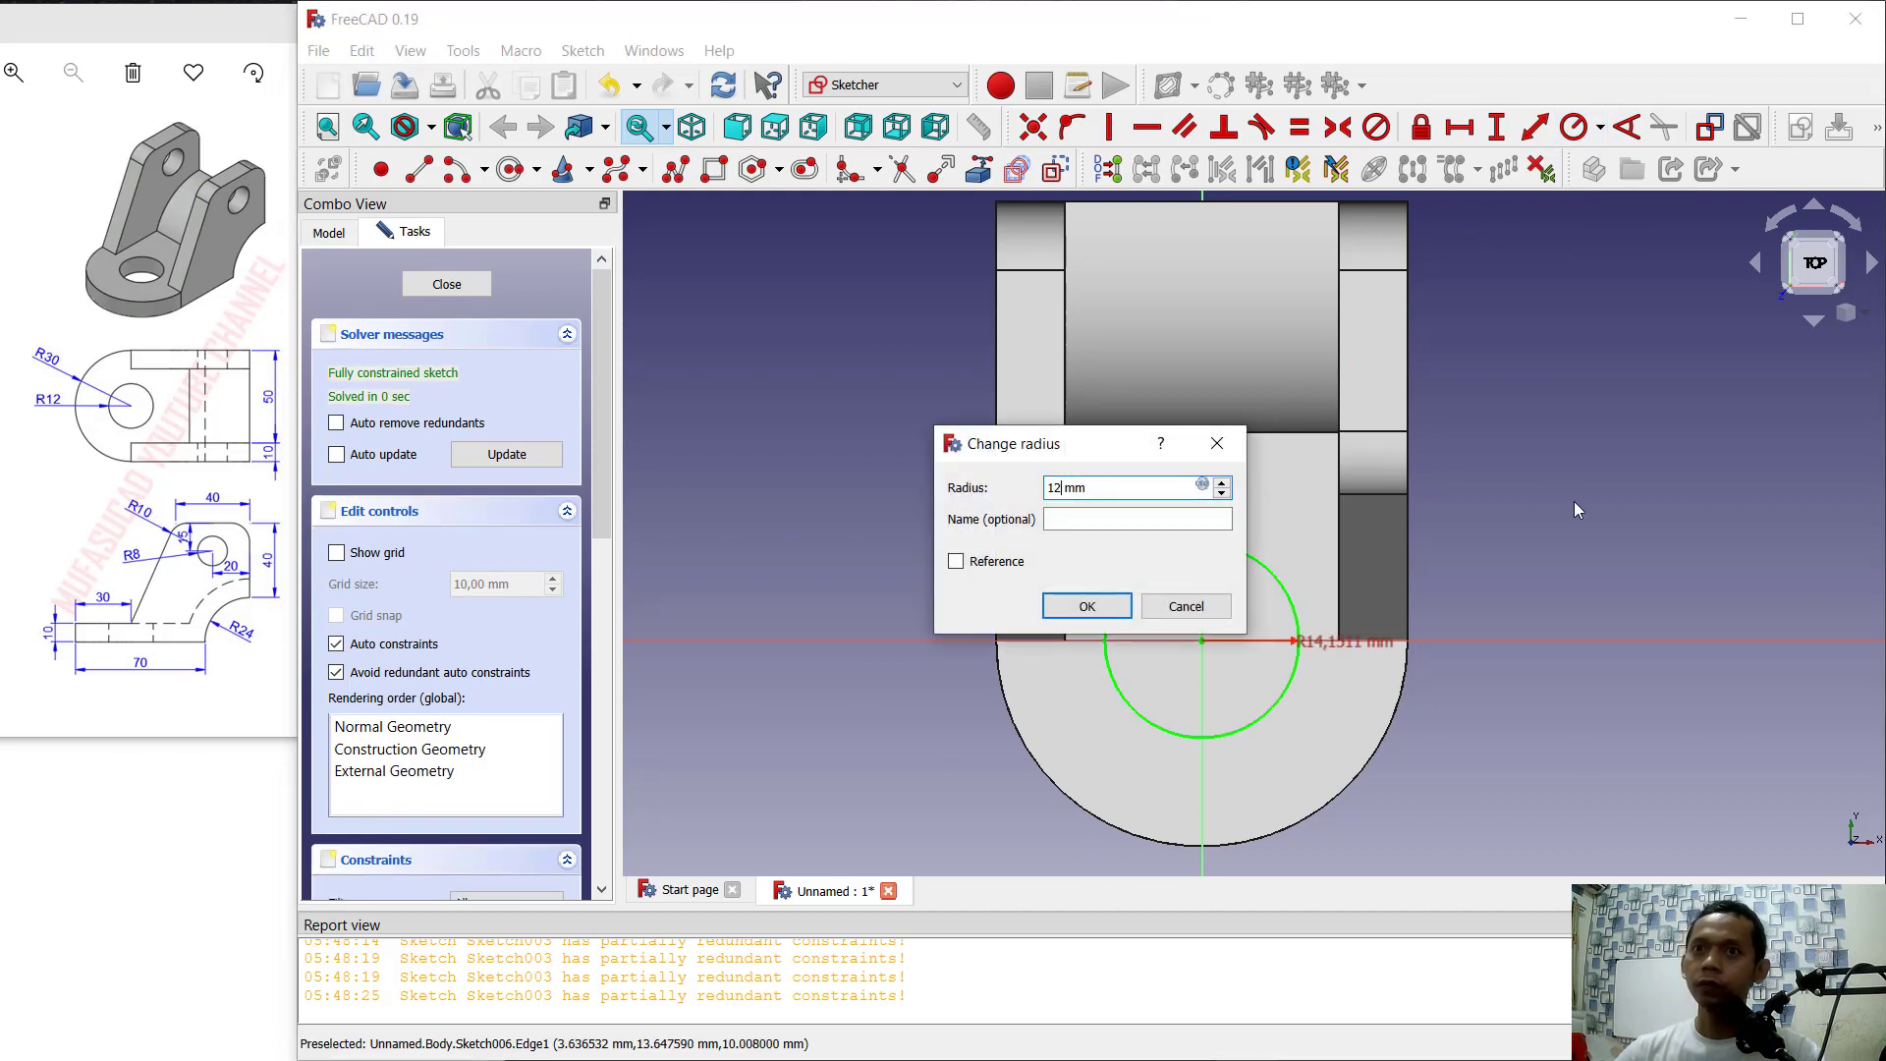
left_click(1114, 608)
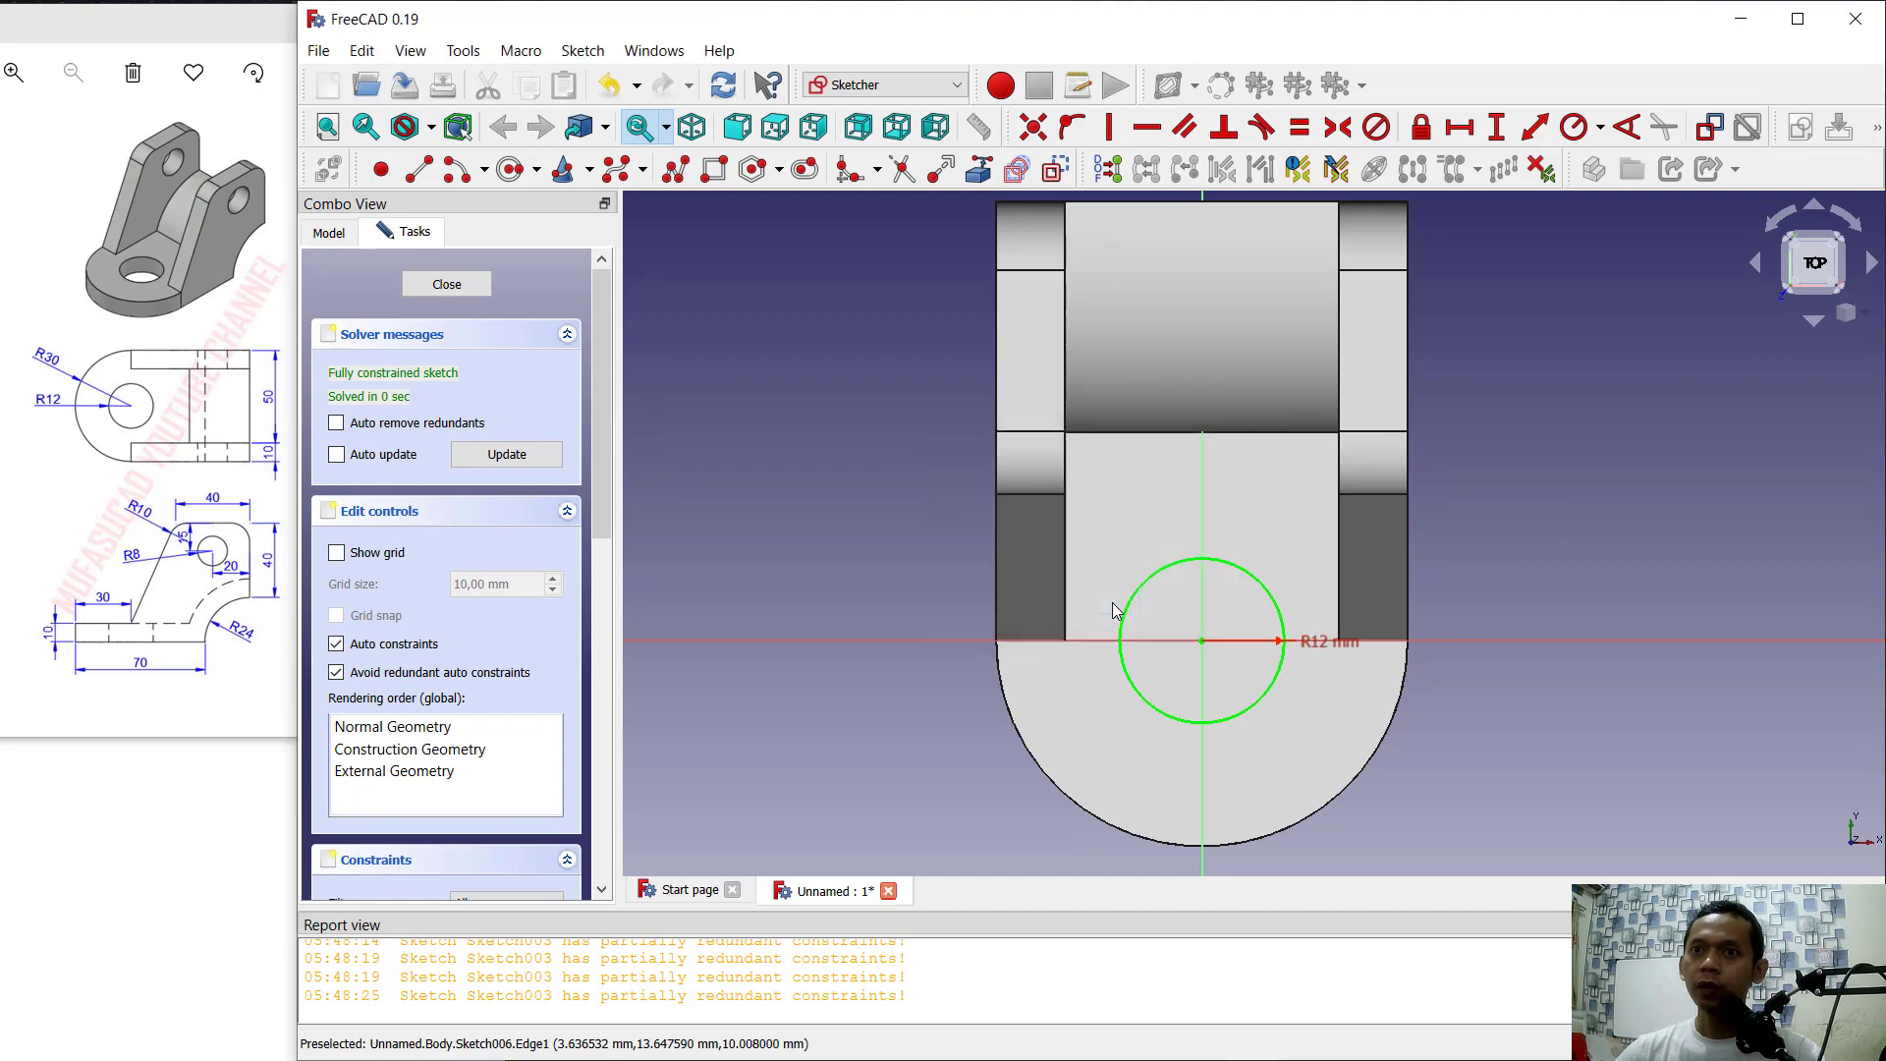
left_click(457, 291)
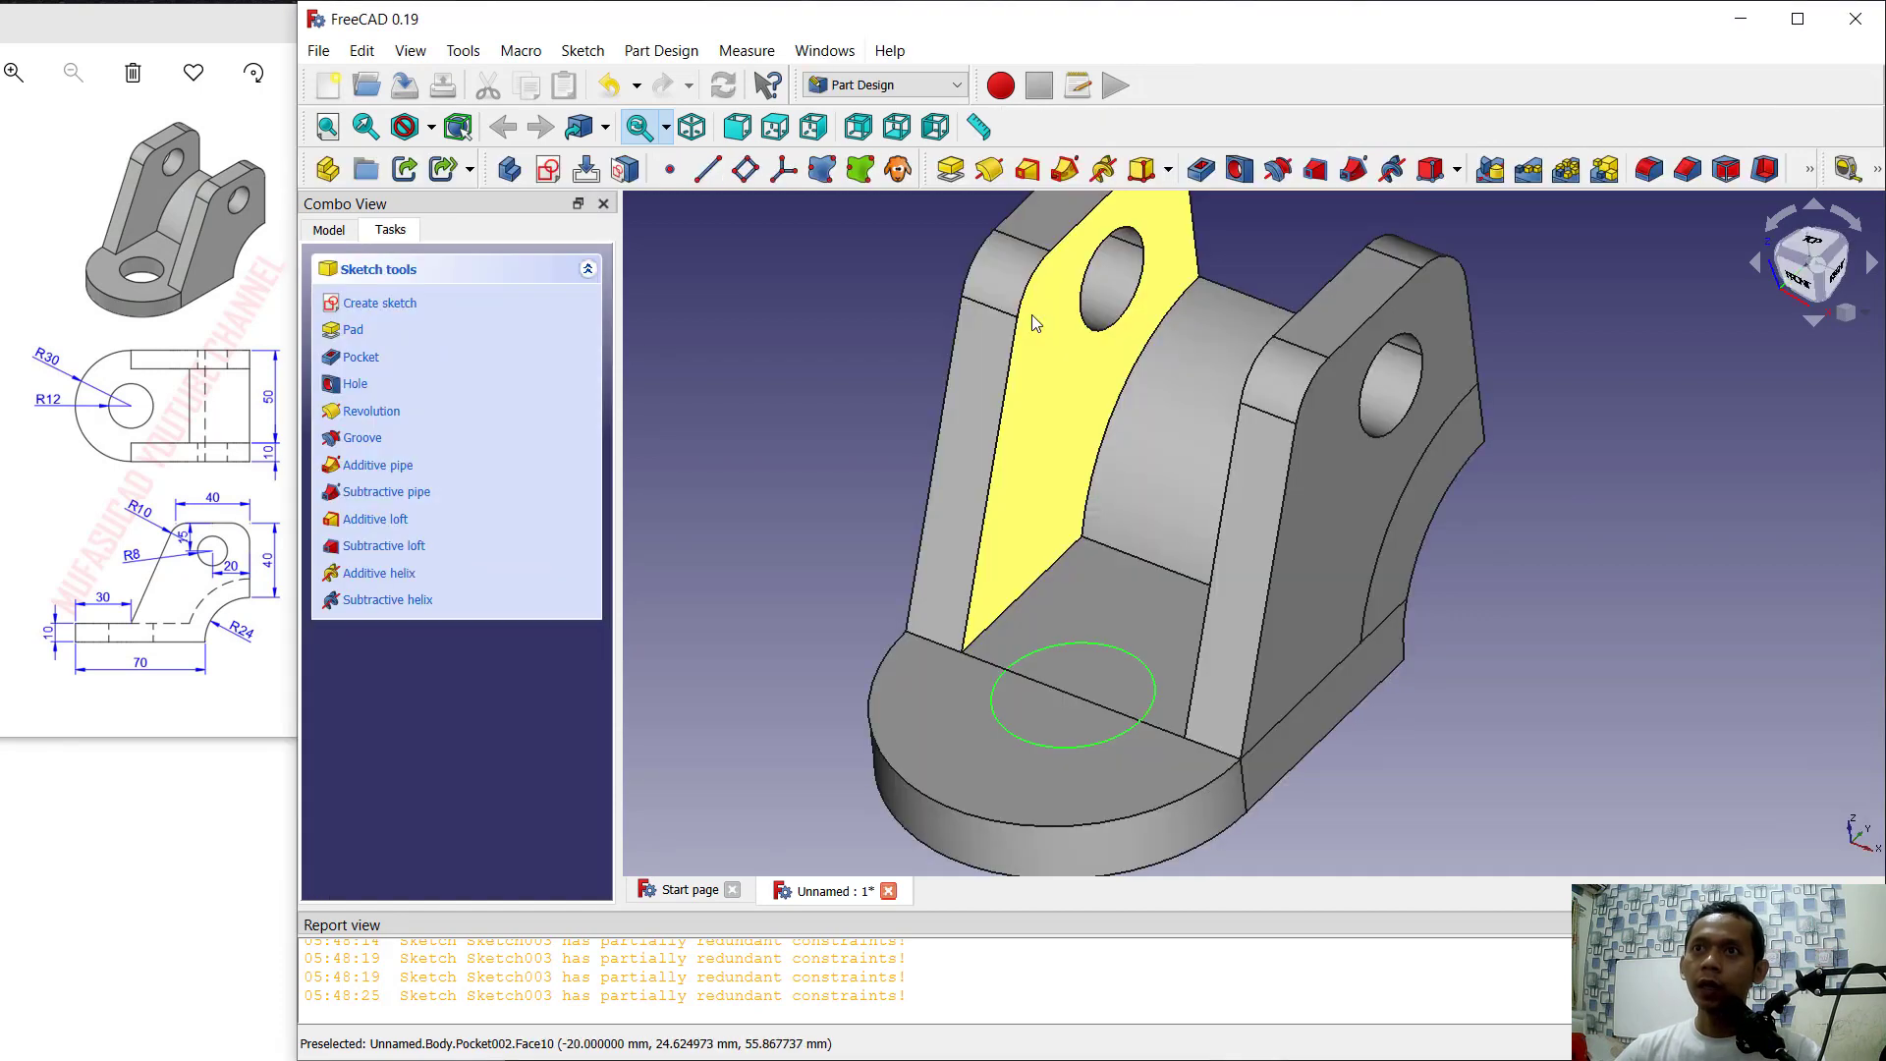
Step: Pocket the base circle to a length of 10 mm through the base plate
left_click(1203, 171)
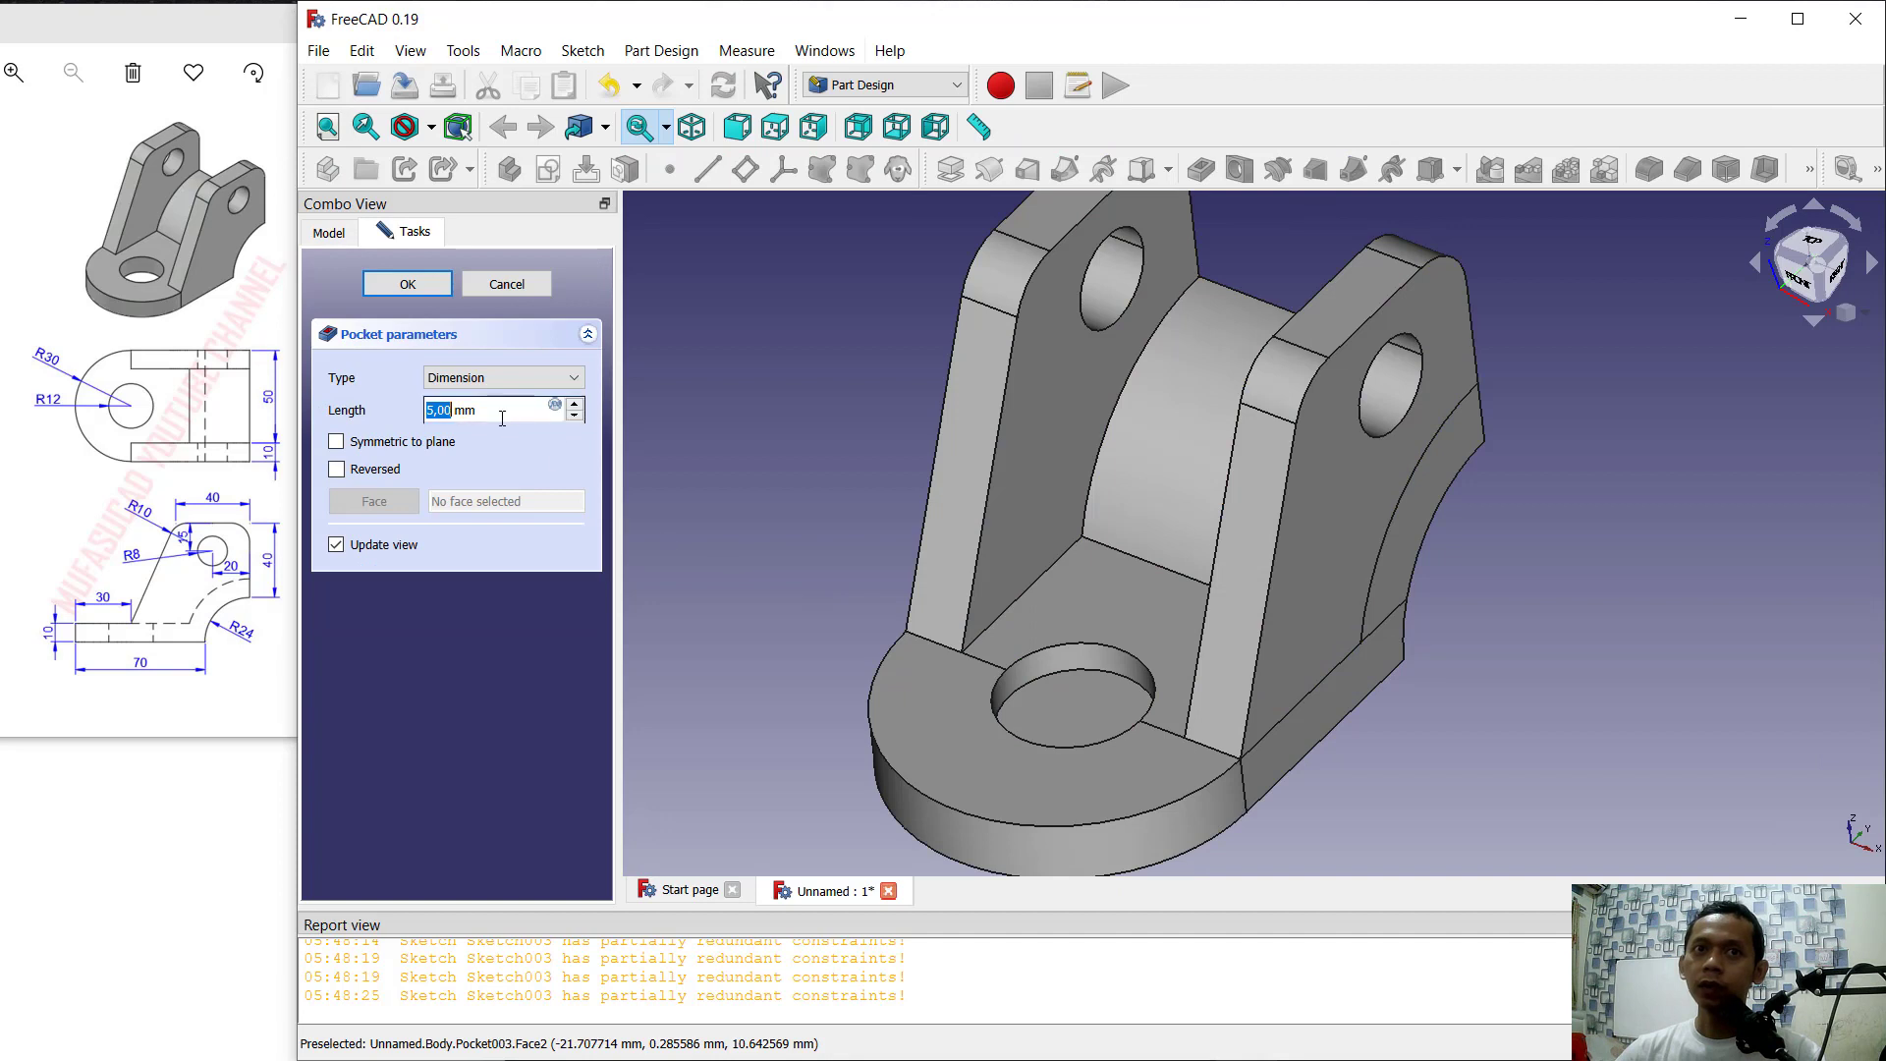
type("10")
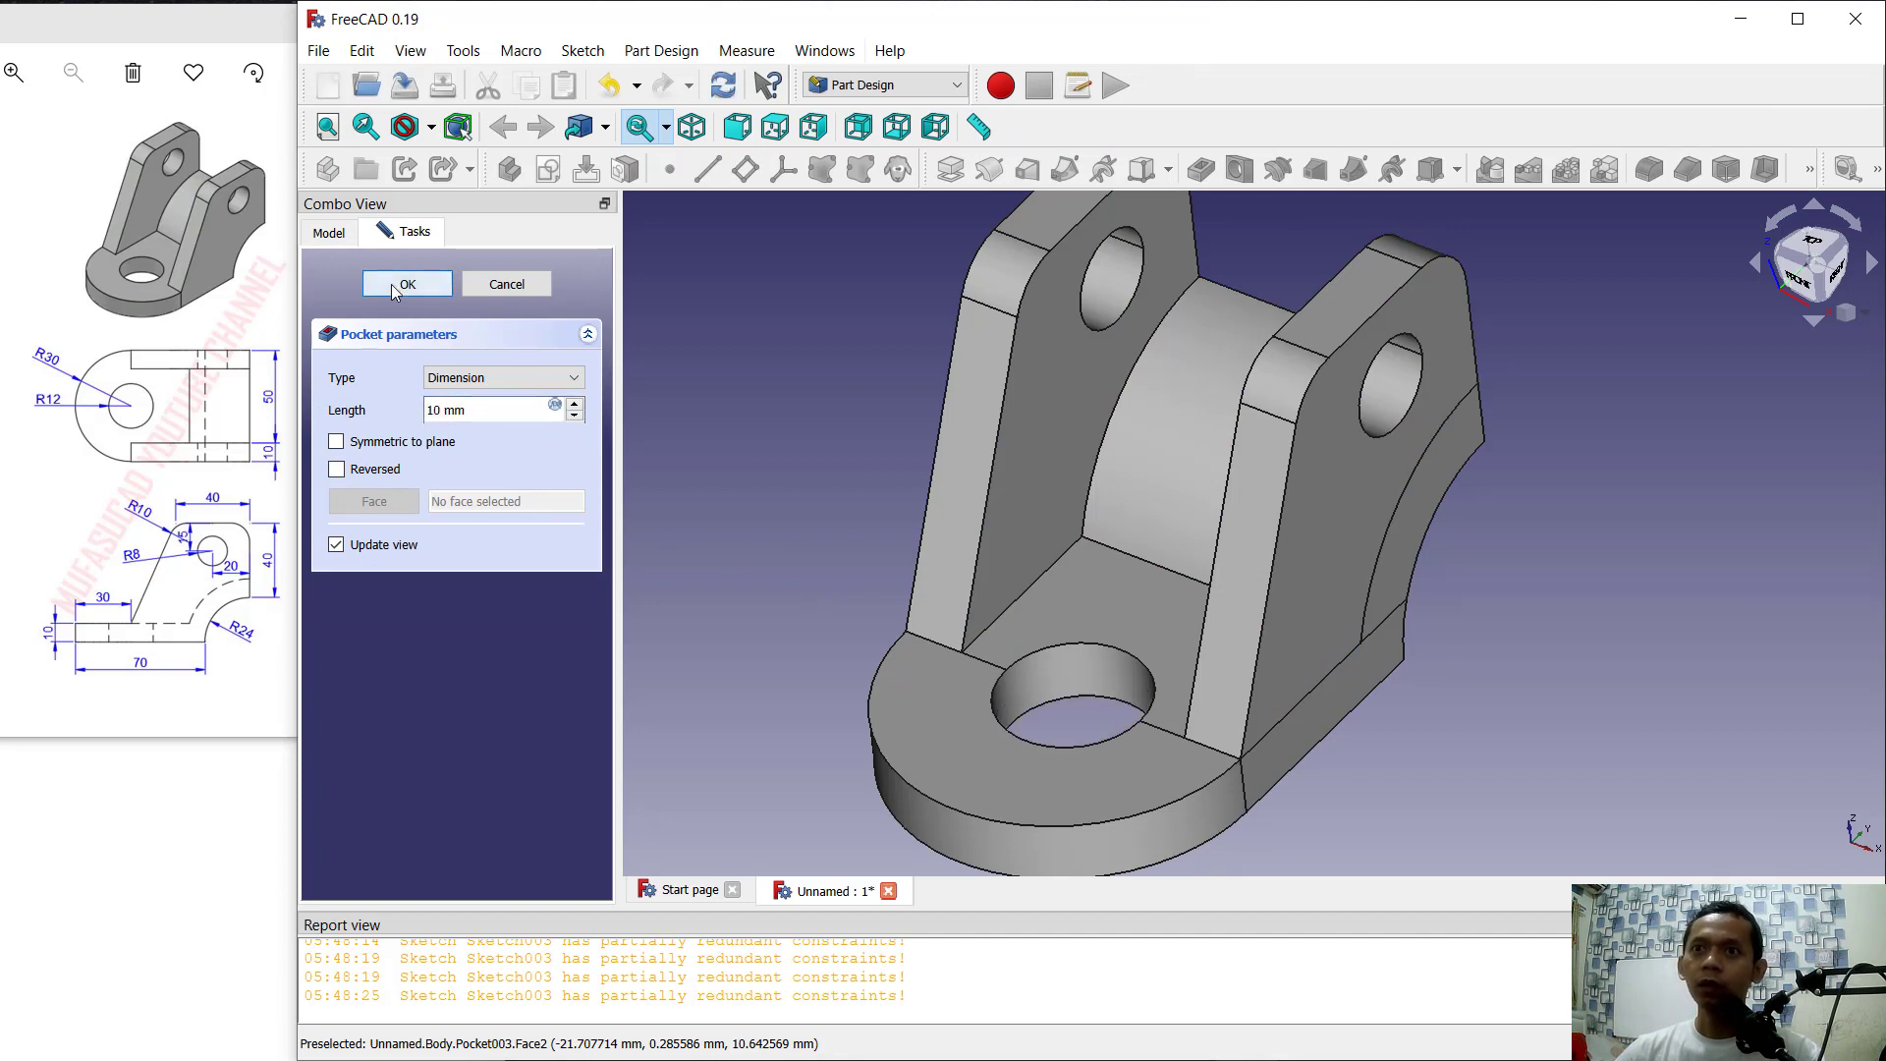
left_click(394, 285)
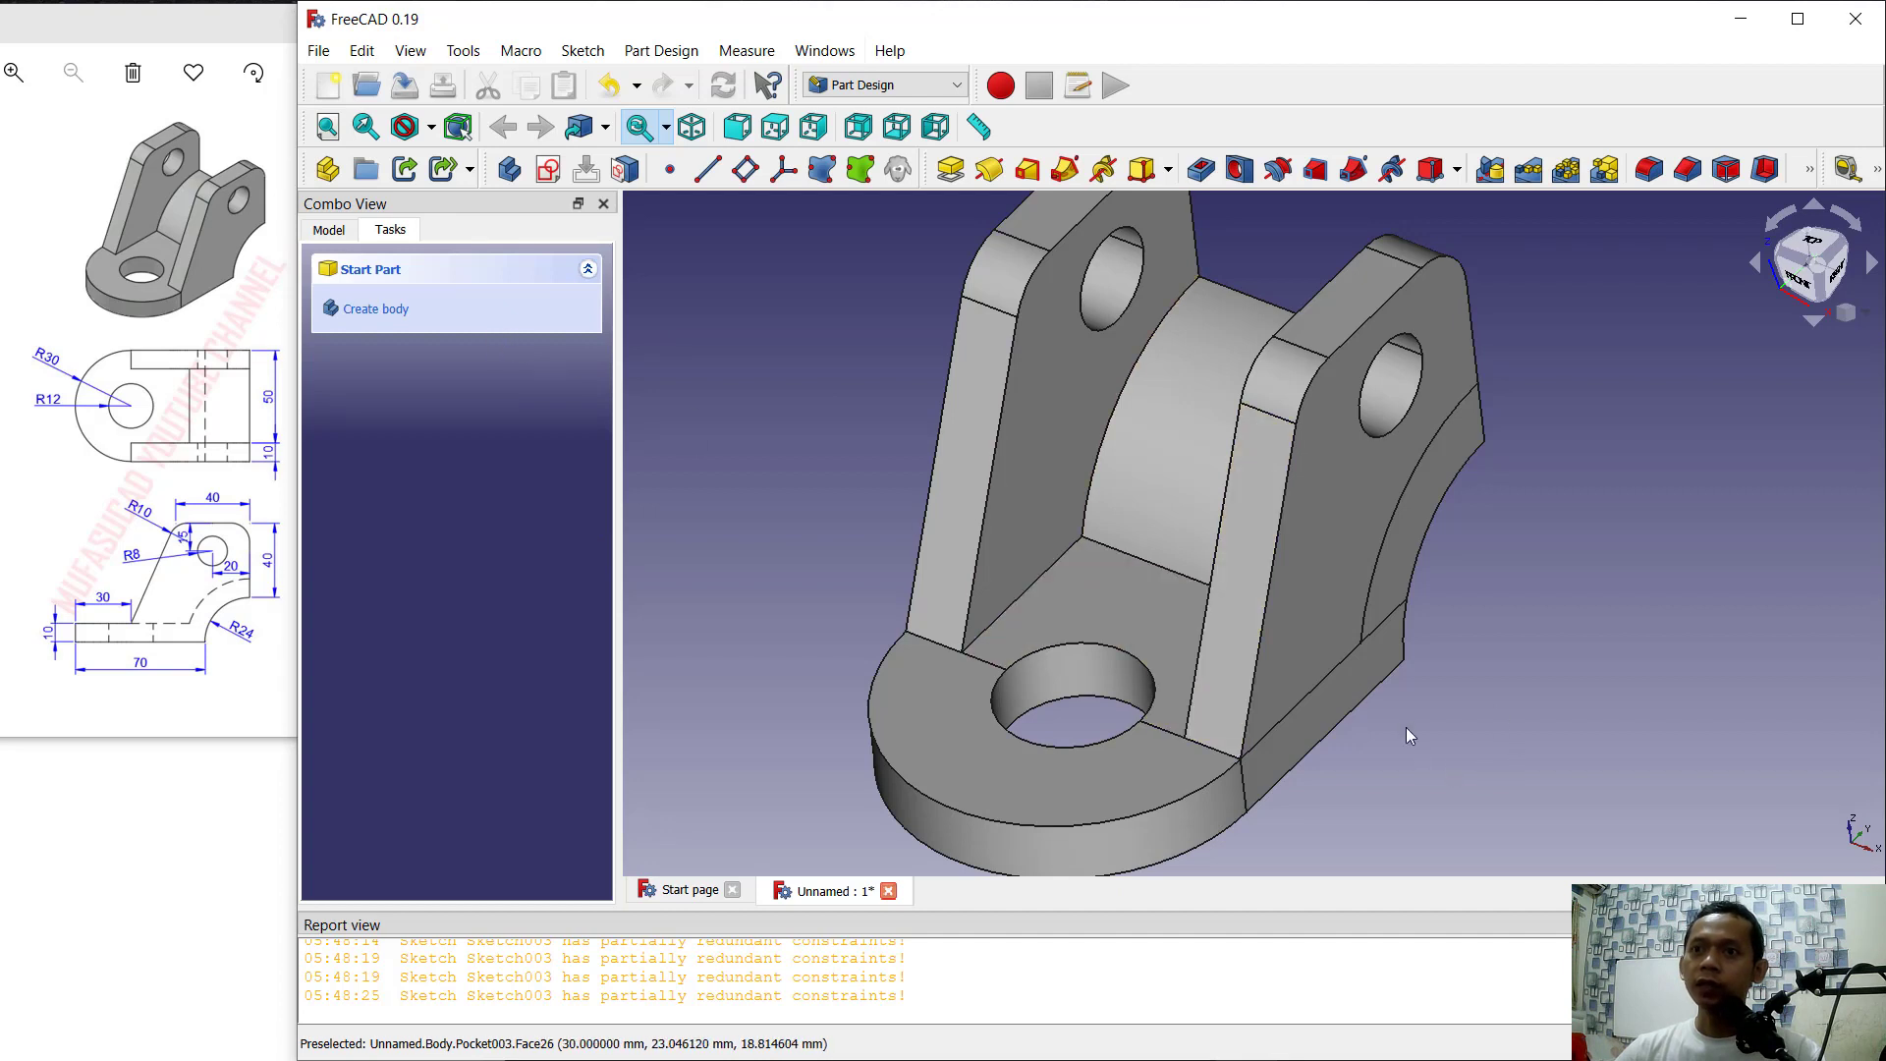
Step: Set the Refine property of the base hole's pocket to true to remove the leftover seam edges
left_click(1328, 704)
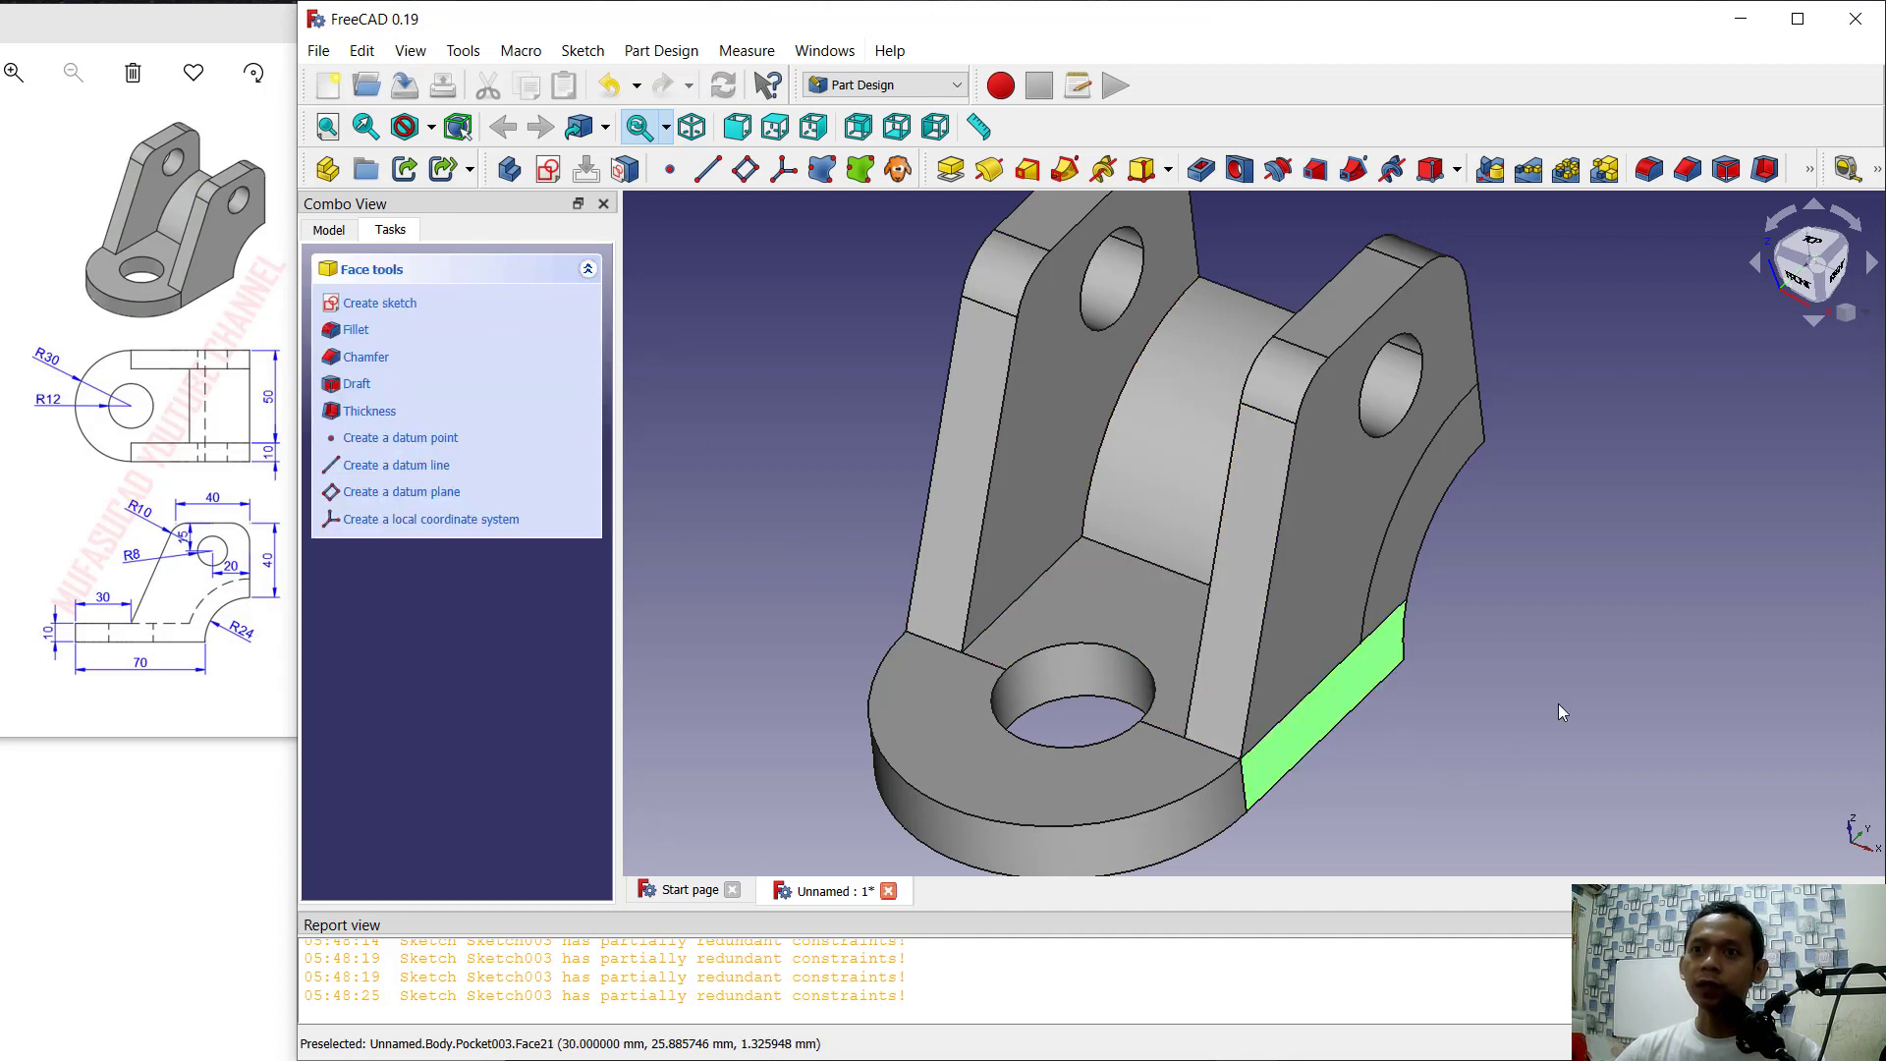
left_click(344, 235)
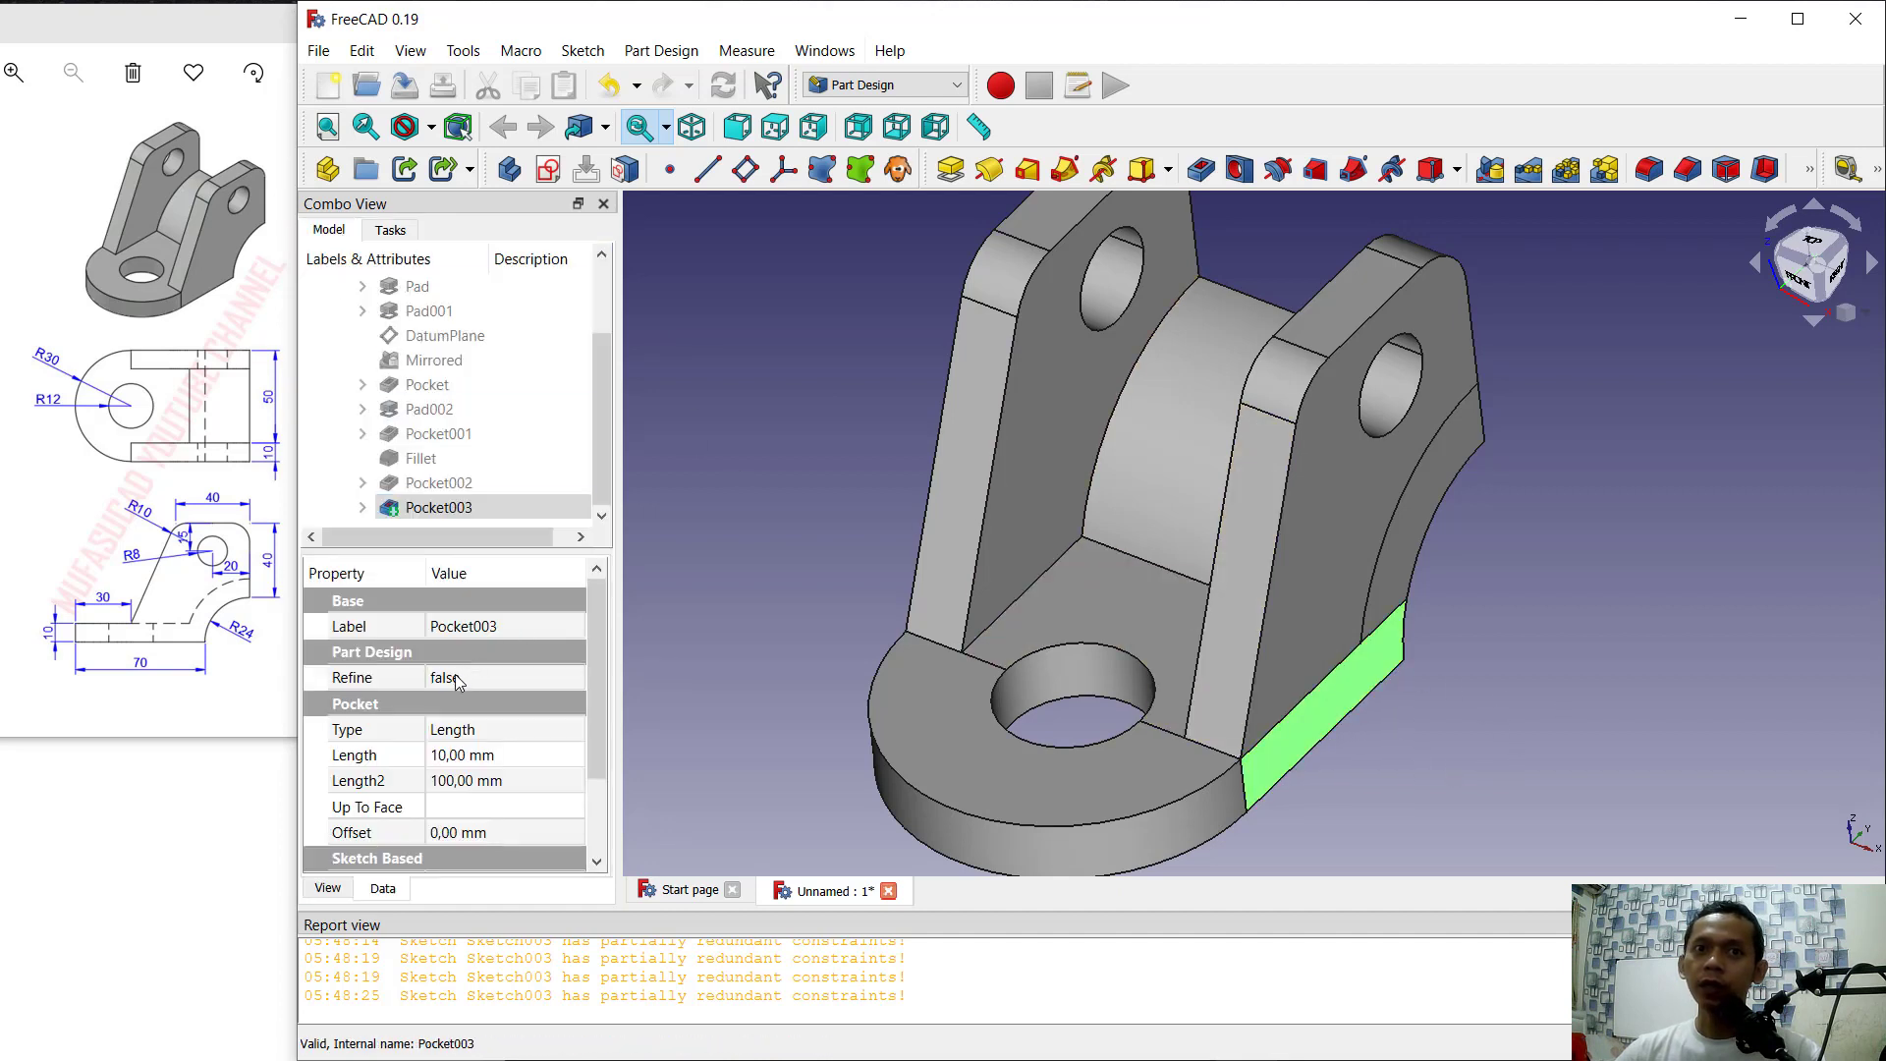
left_click(456, 677)
left_click(480, 676)
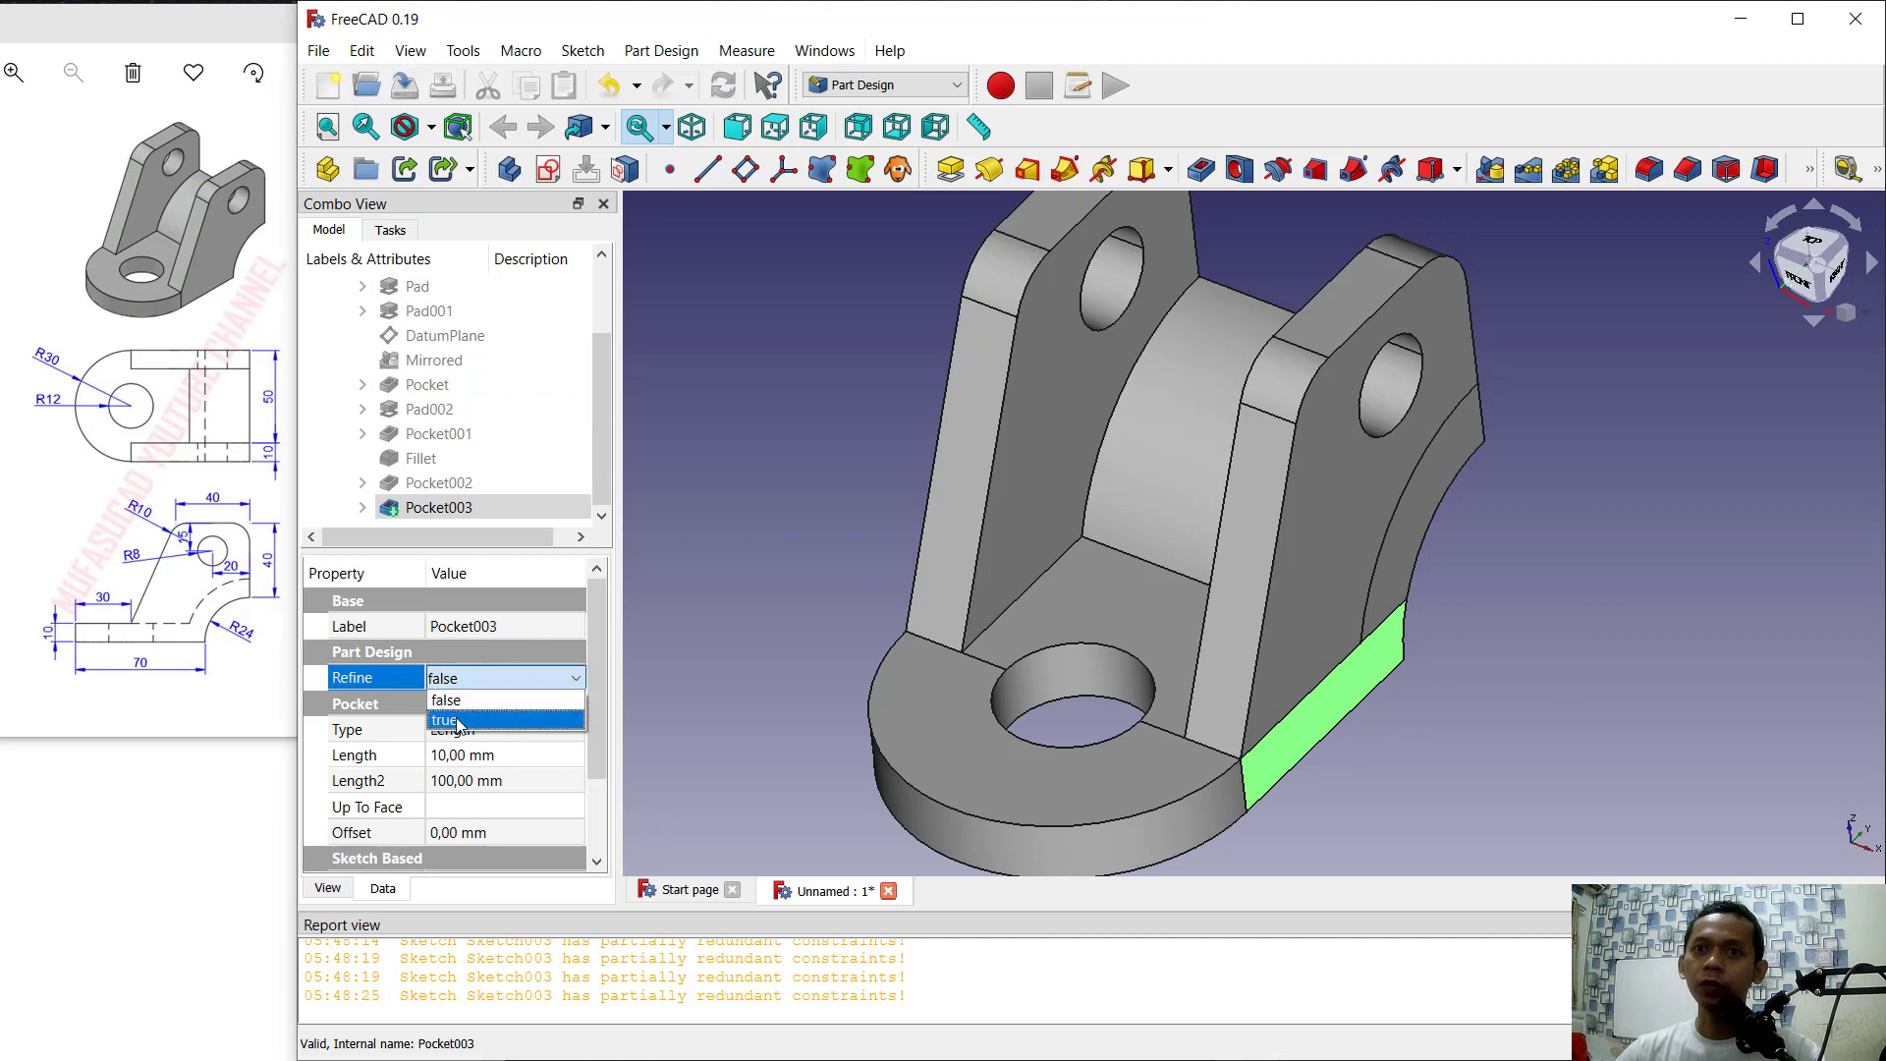
left_click(454, 720)
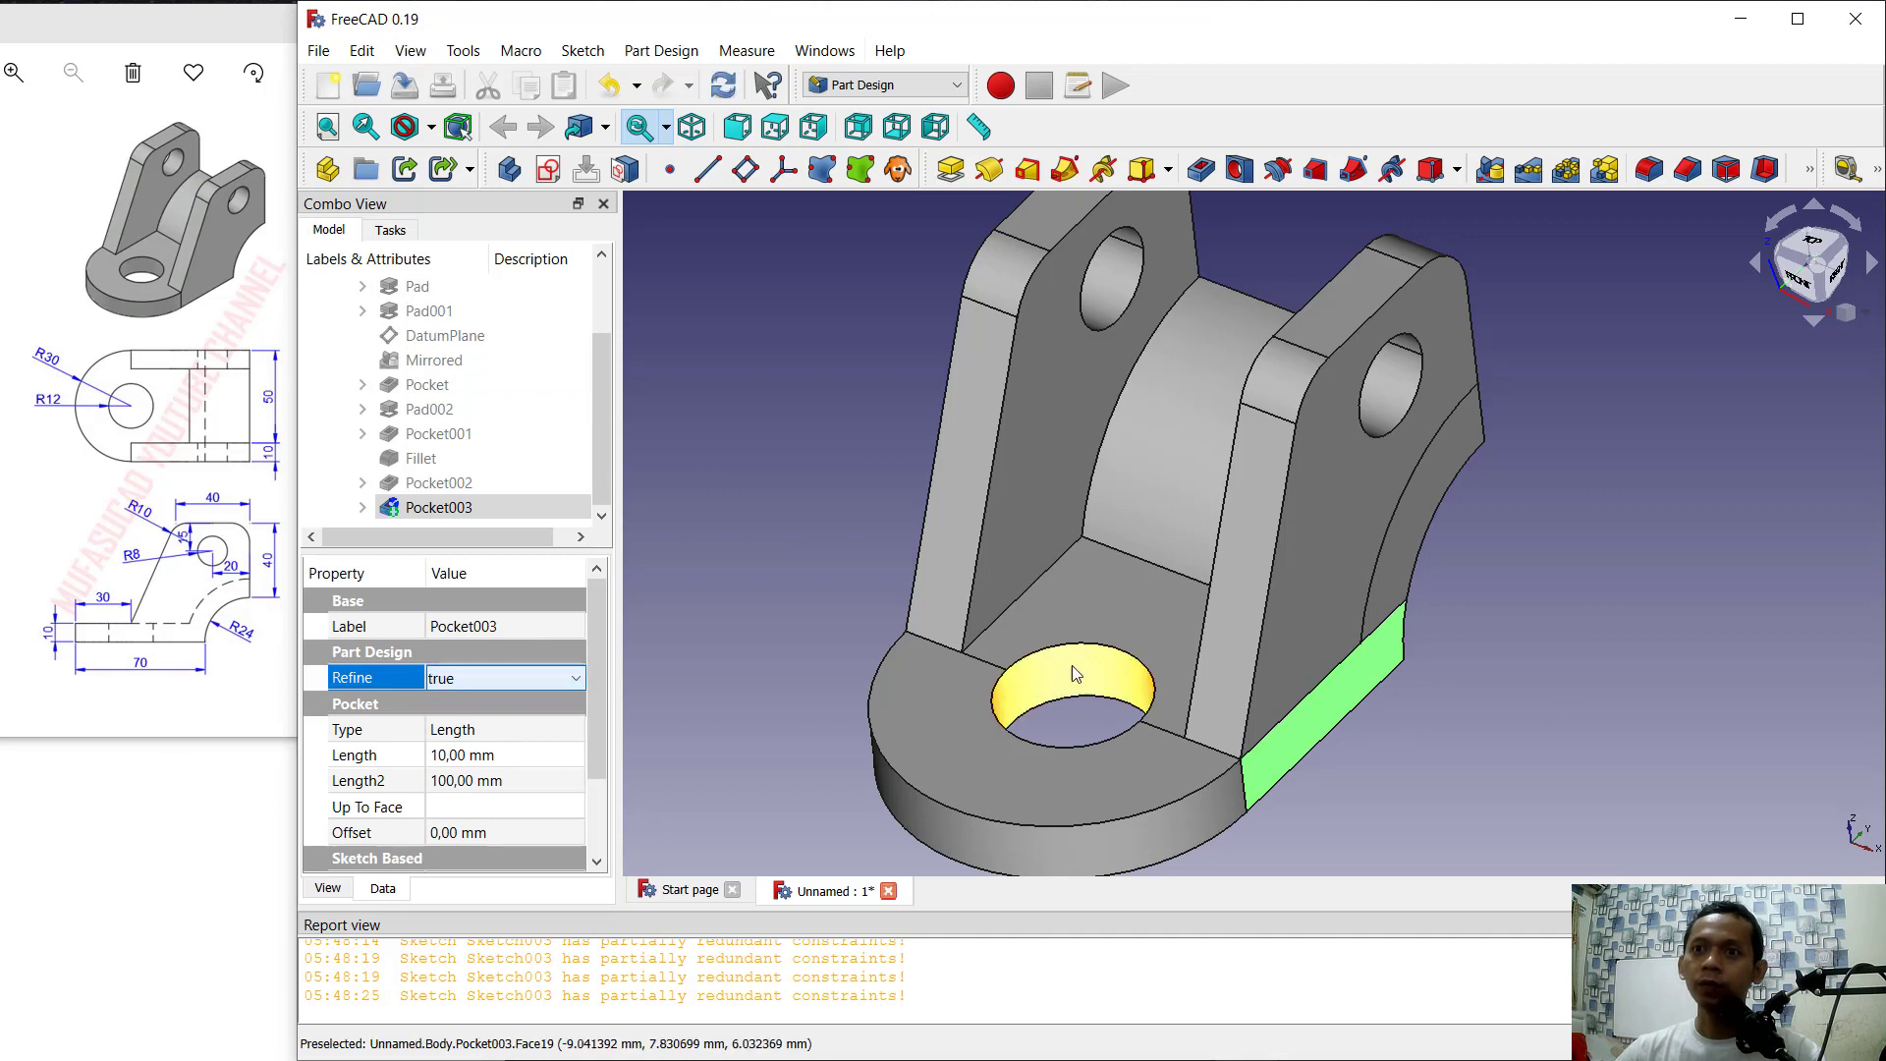
left_click(1525, 596)
middle_click_drag(949, 593, 1084, 489)
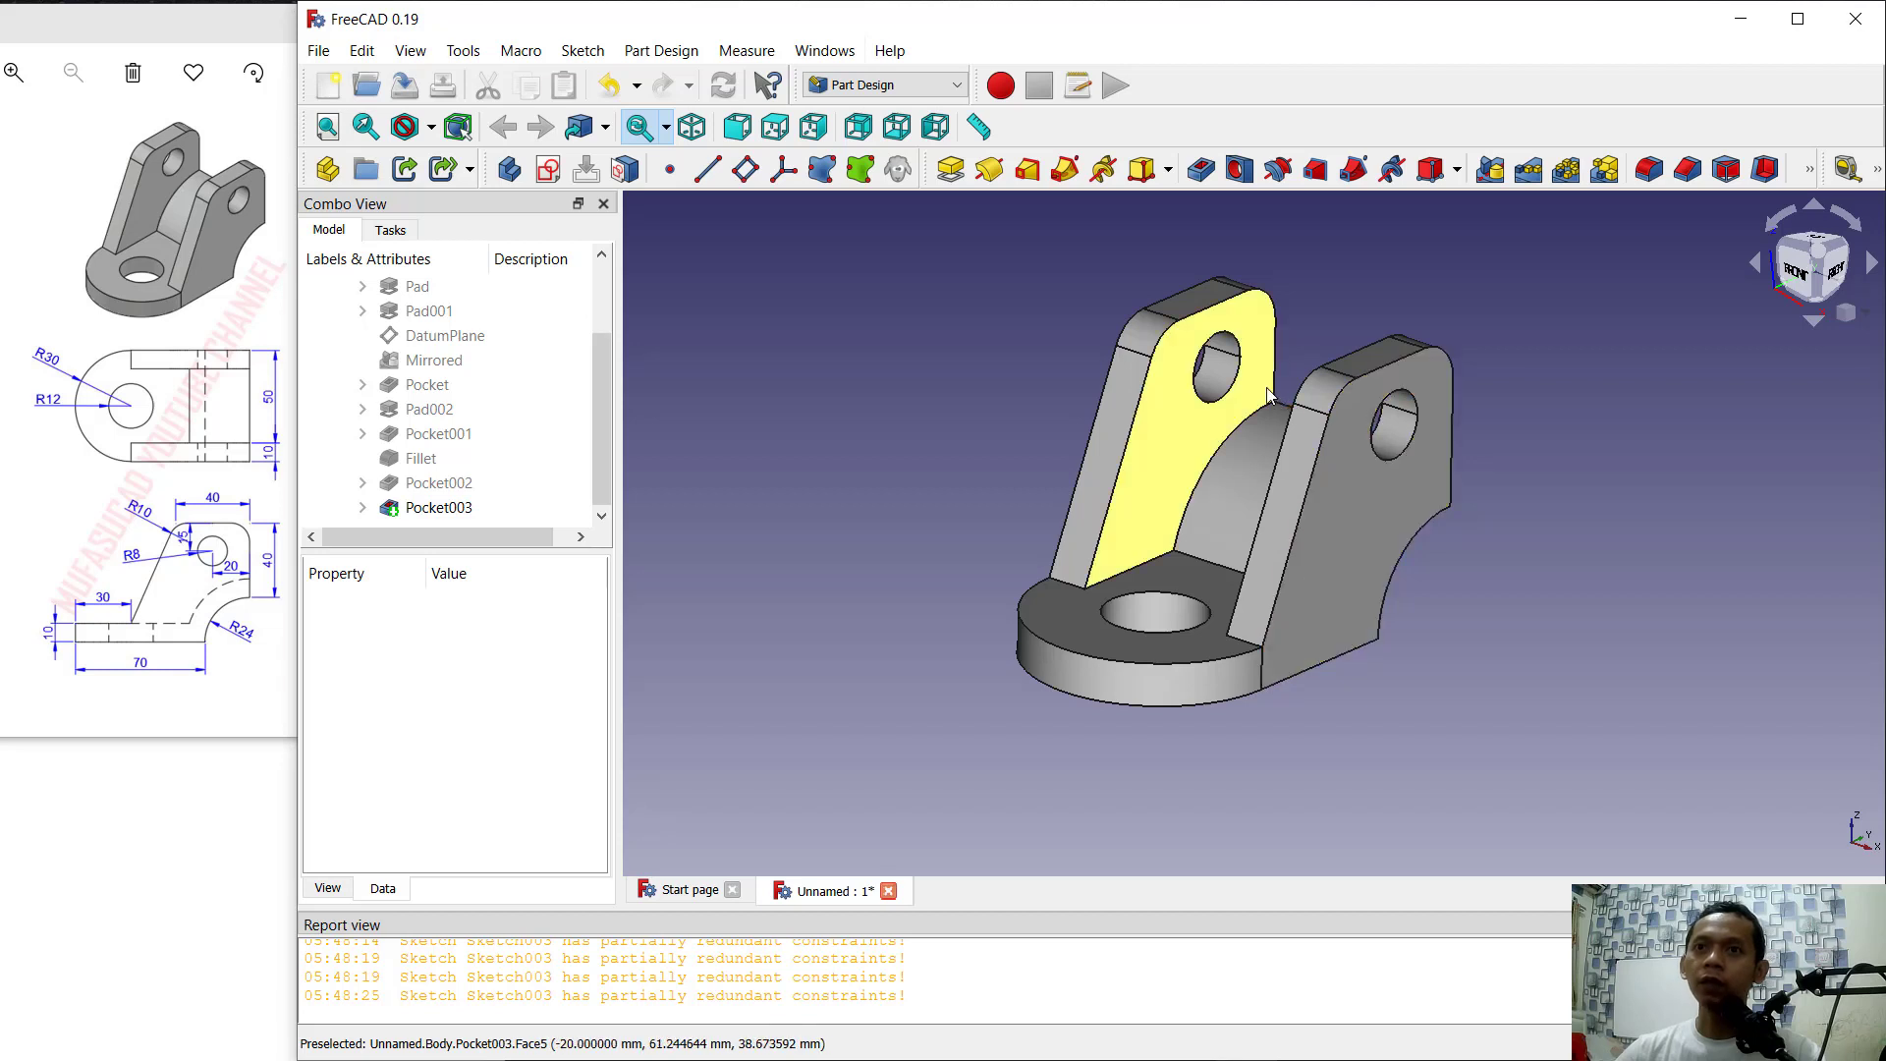
scroll(1267, 395, "up", 1)
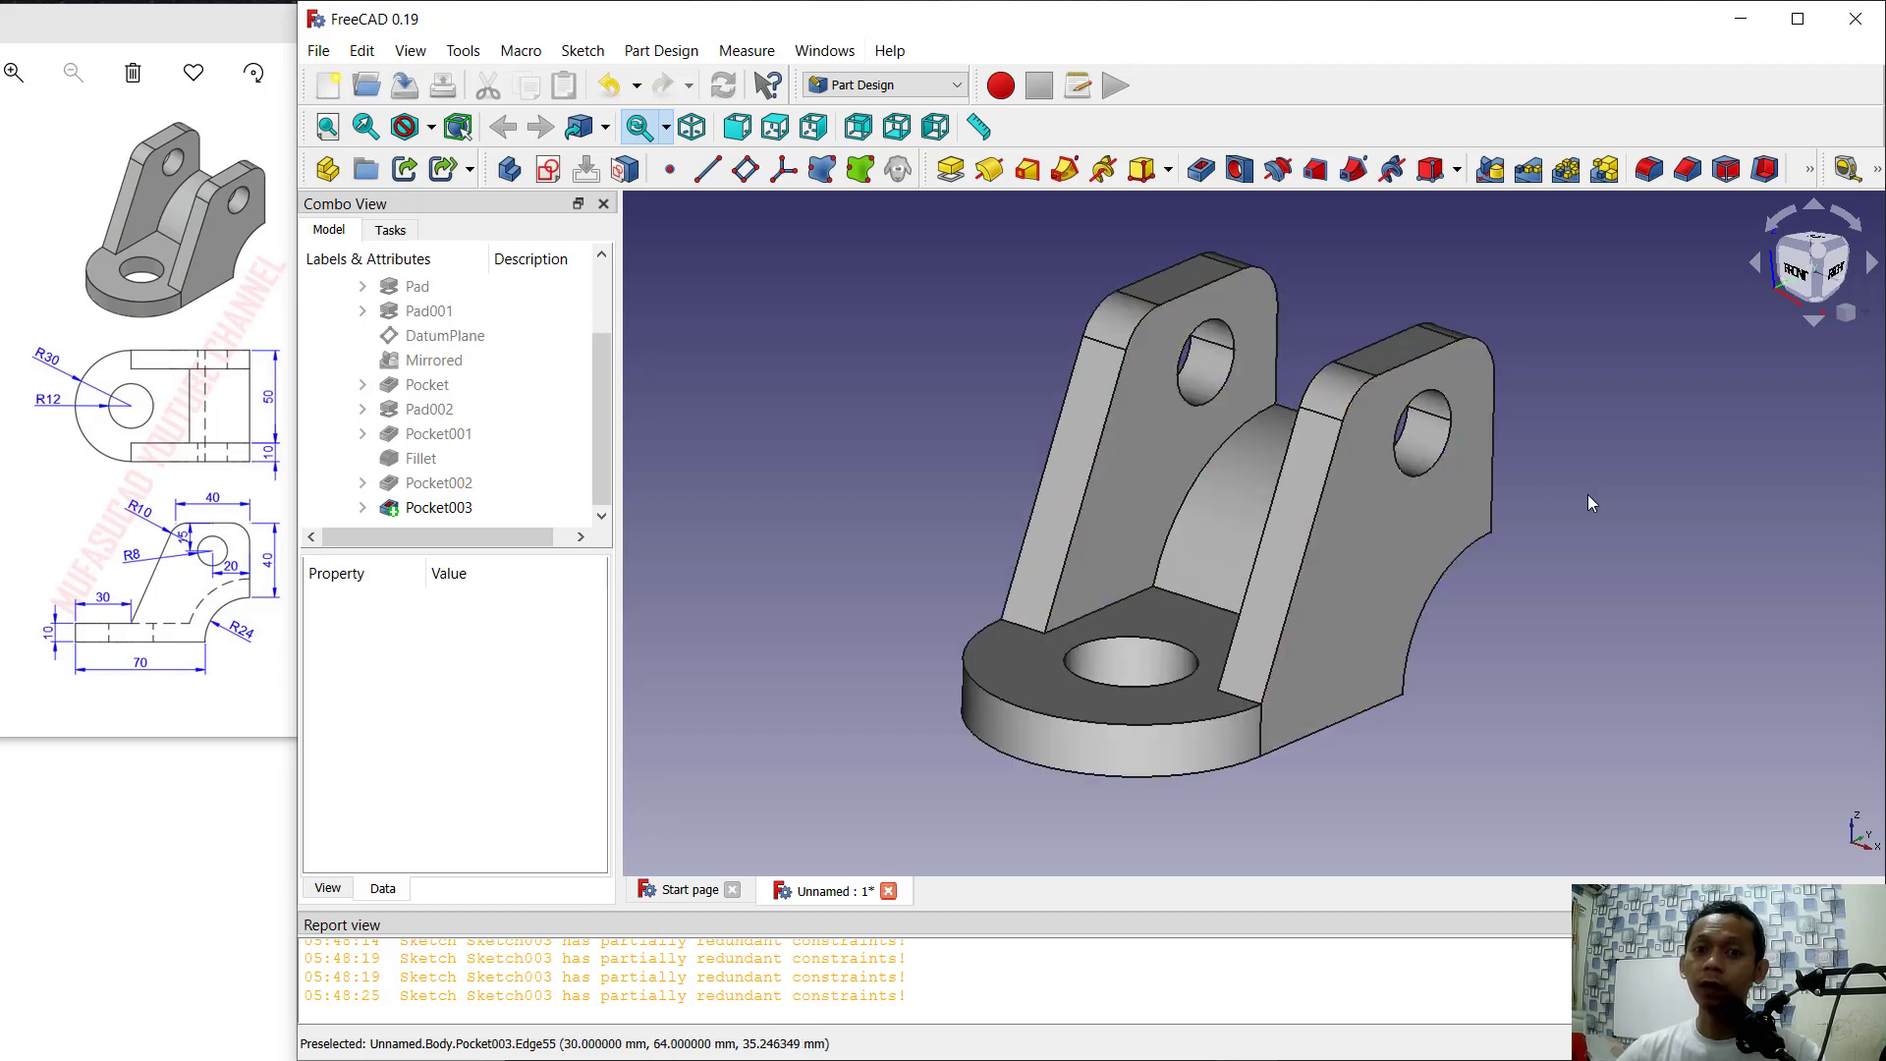